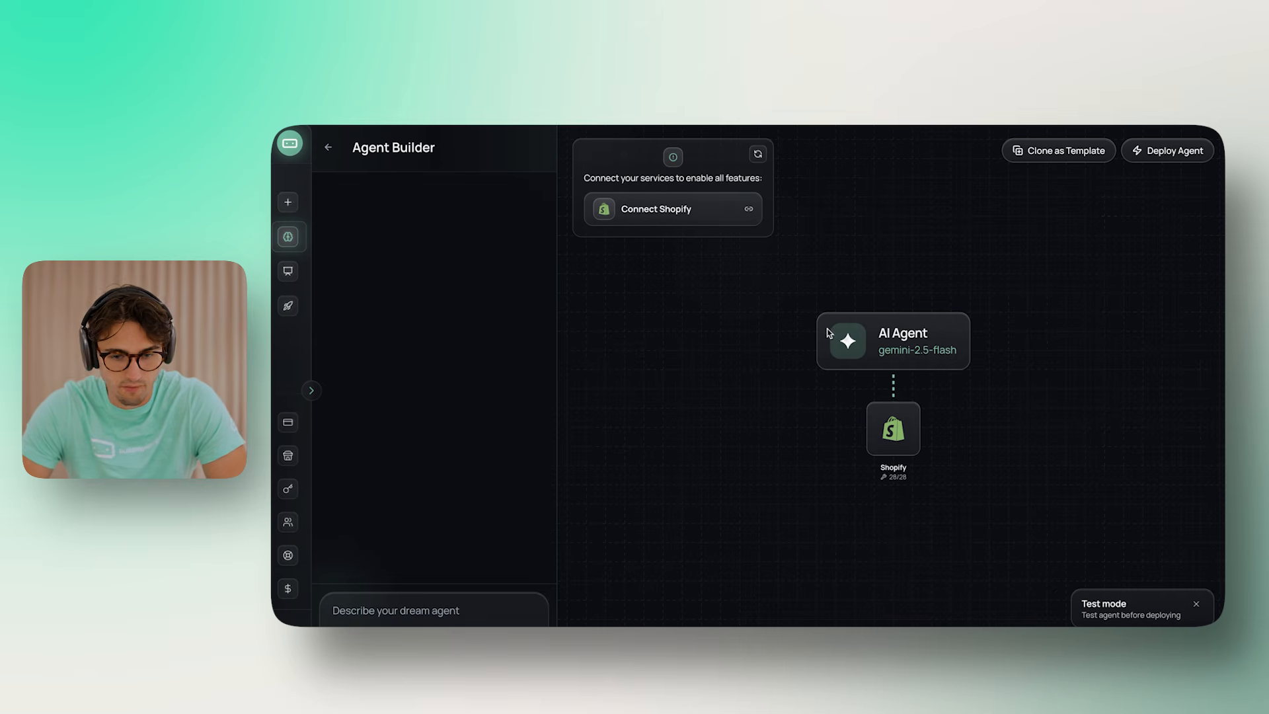
Pan the canvas to bring the AI Agent, Shopify node and Connect Shopify card into view
drag(726, 303, 670, 294)
Start connecting the Shopify store and choose the API Key method
click(658, 211)
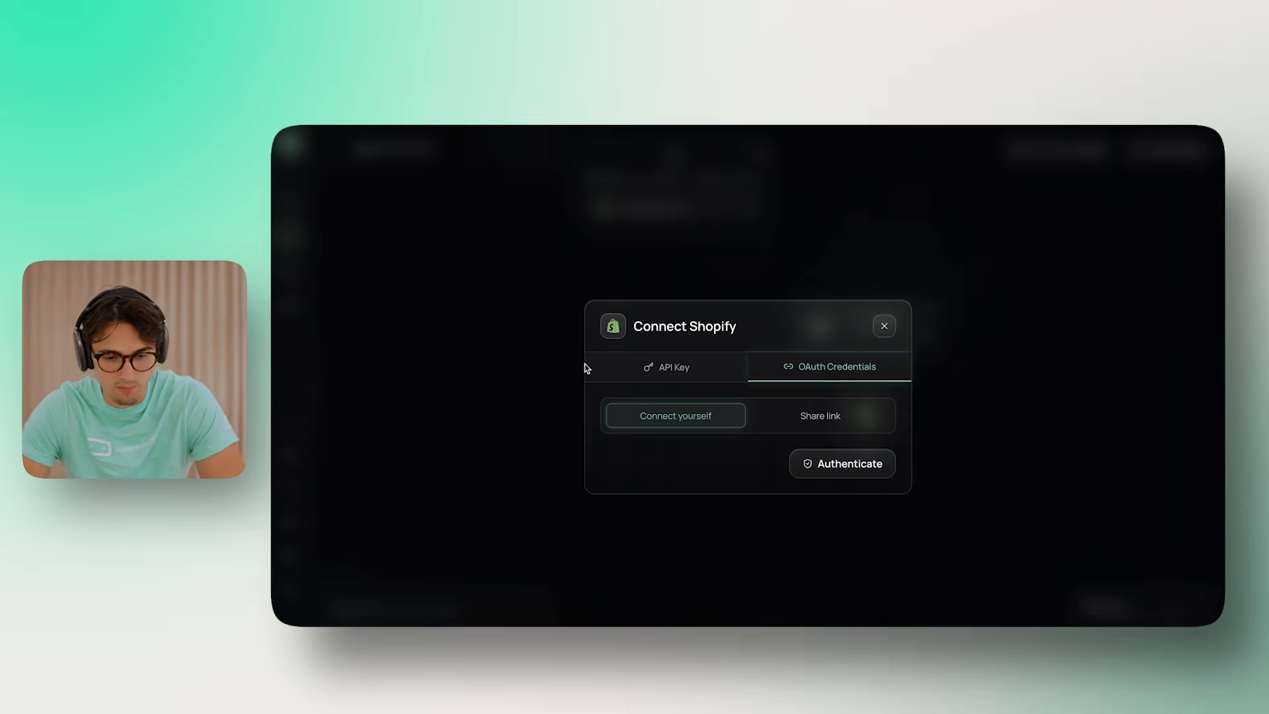
click(686, 376)
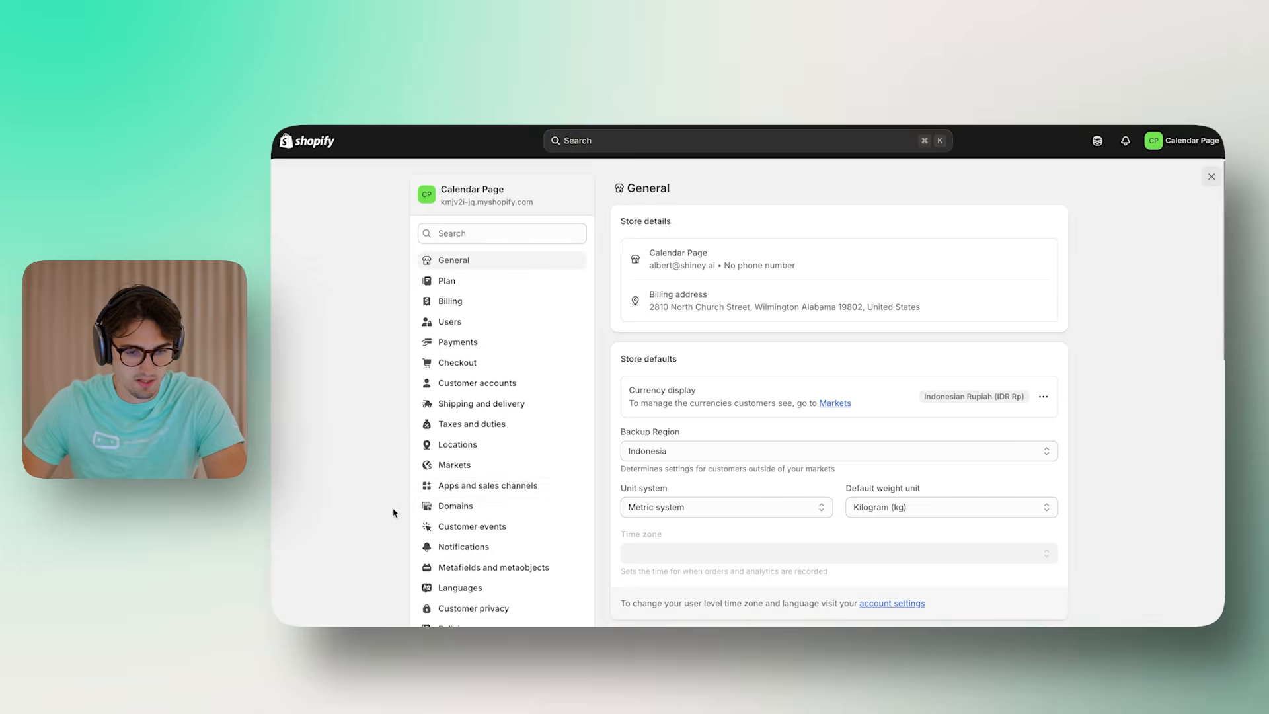
Create a custom app named 'Buildmyagent App' under Settings > Apps and sales channels > Develop apps
scroll(516, 488, down, 2)
scroll(516, 488, down, 1)
click(489, 431)
click(472, 409)
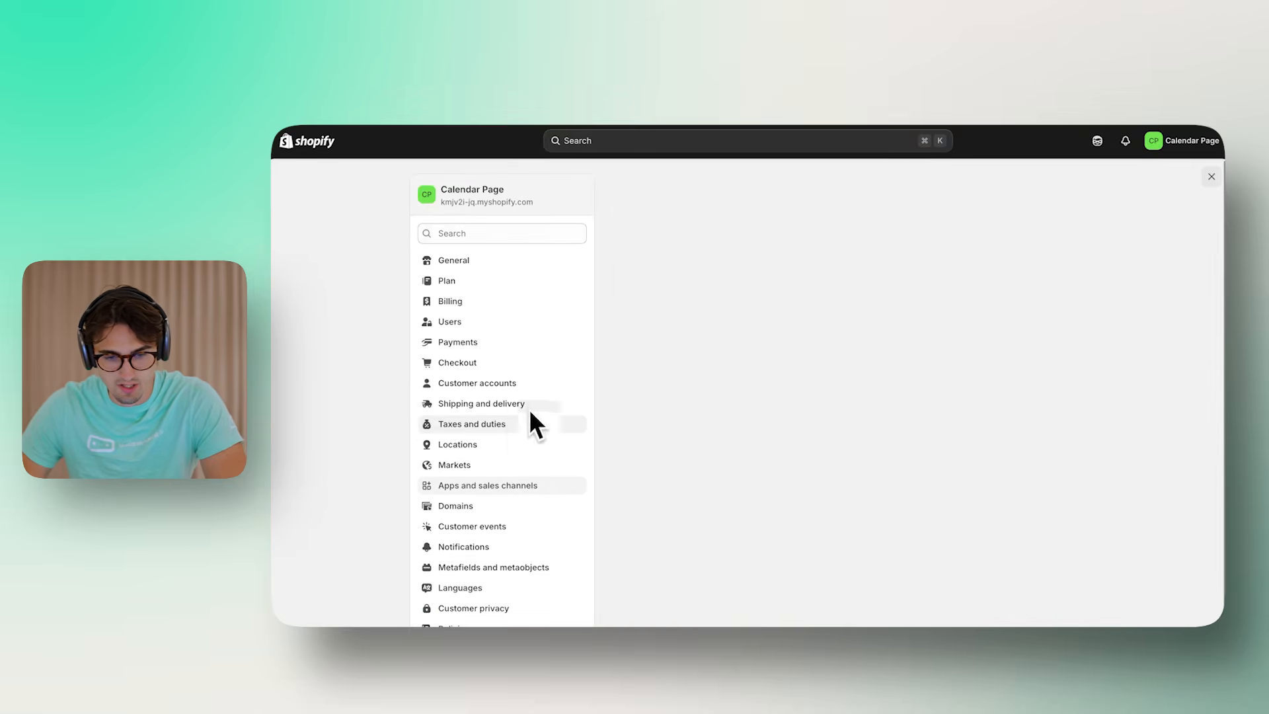
click(943, 190)
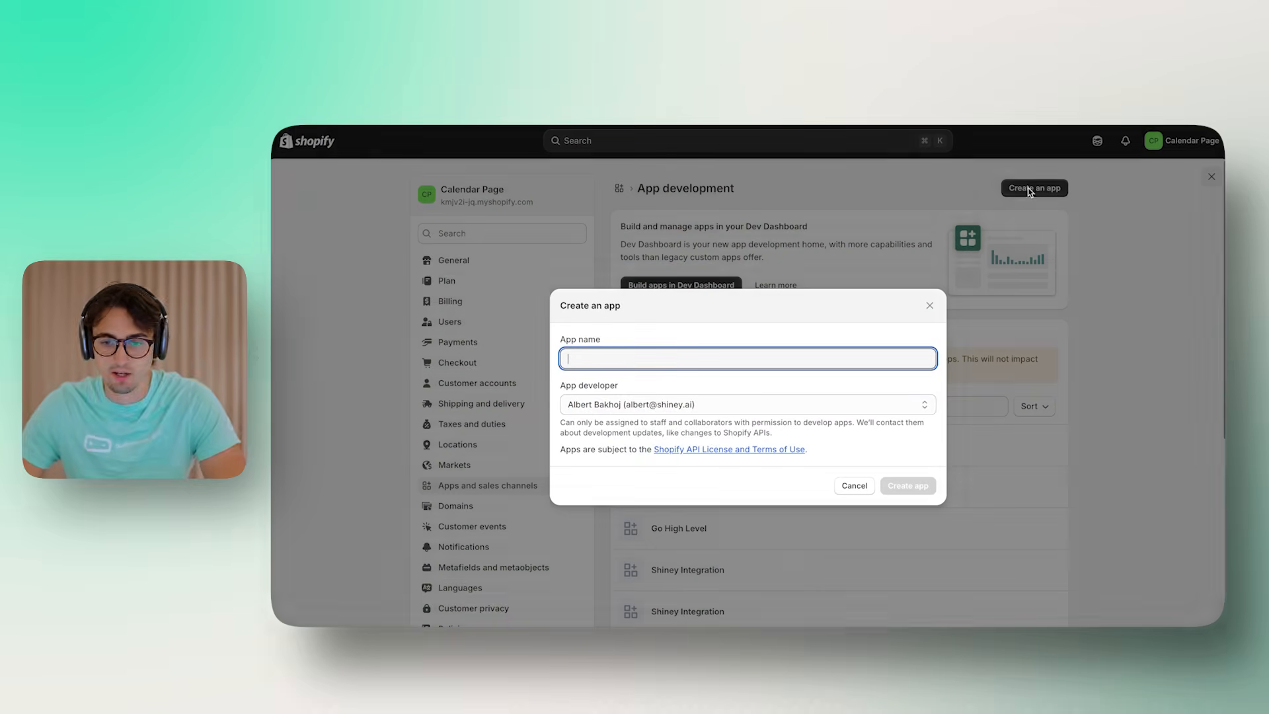
text(Buil)
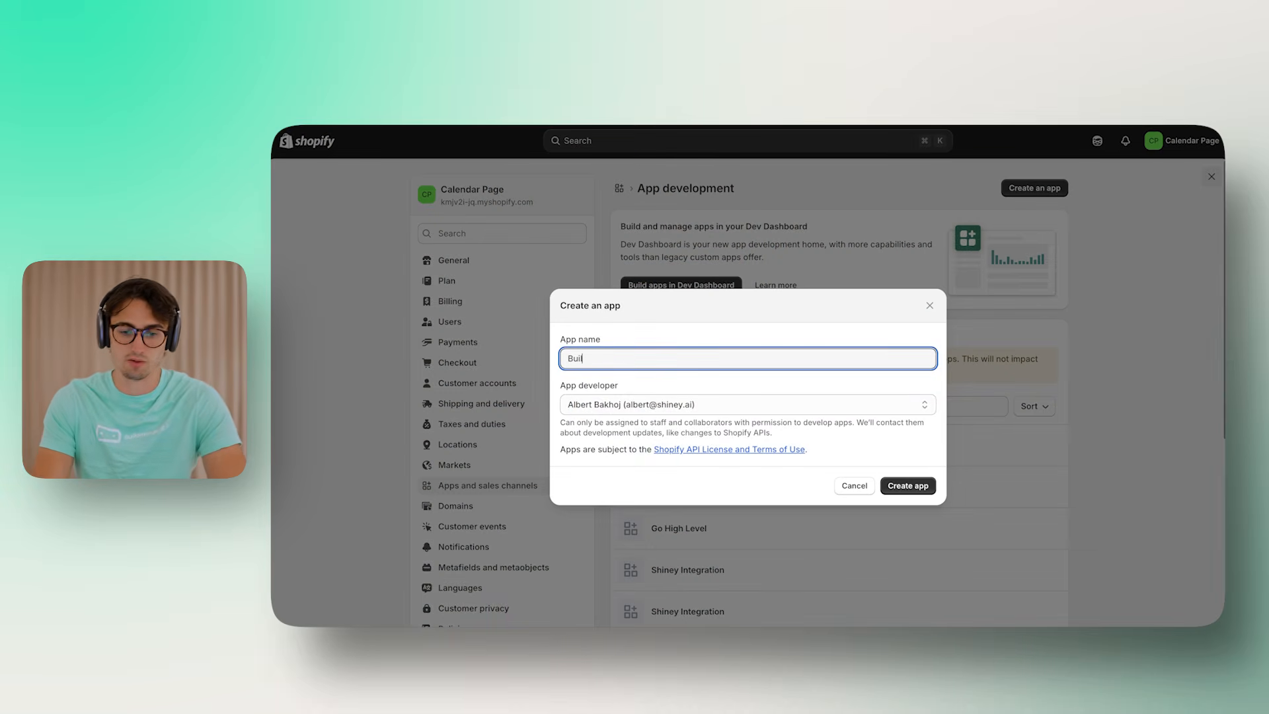
text(dmyagent App)
key(Return)
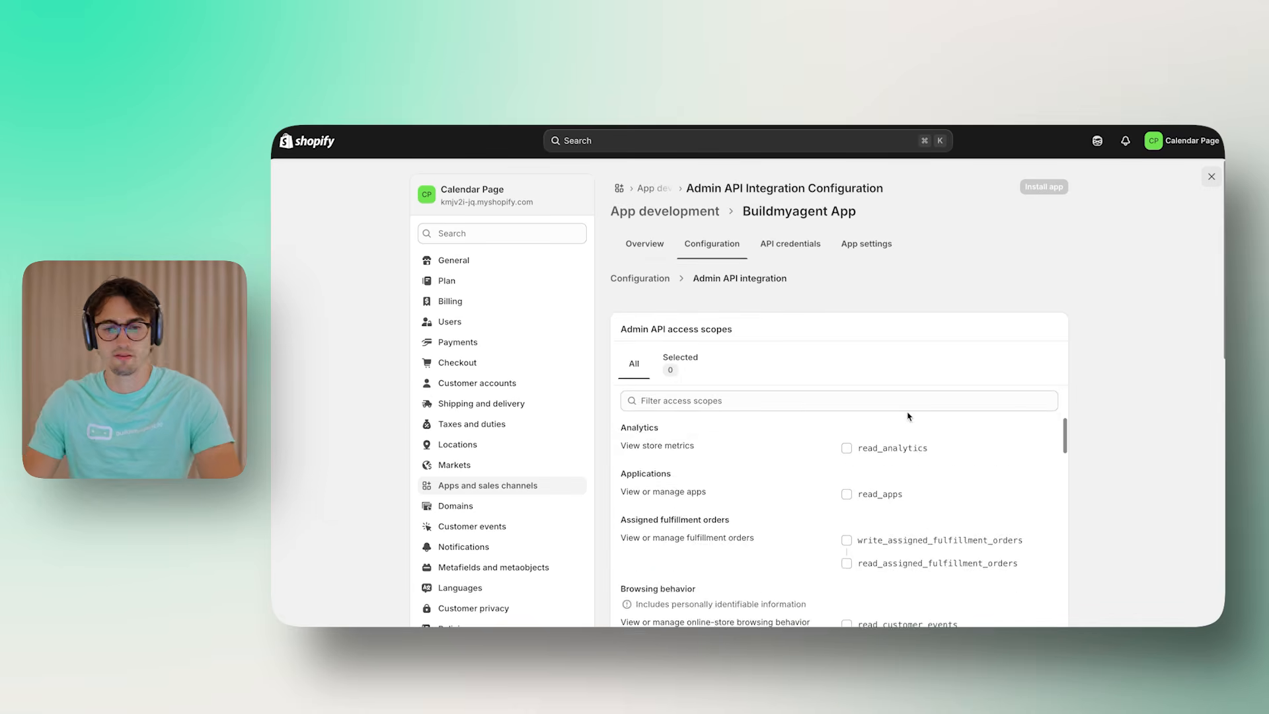
Grant access scopes for apps, assigned fulfillment orders, customer events, checkout branding, pixels, draft orders, files, fulfillments and inventory
scroll(910, 418, down, 2)
scroll(920, 433, up, 2)
click(871, 493)
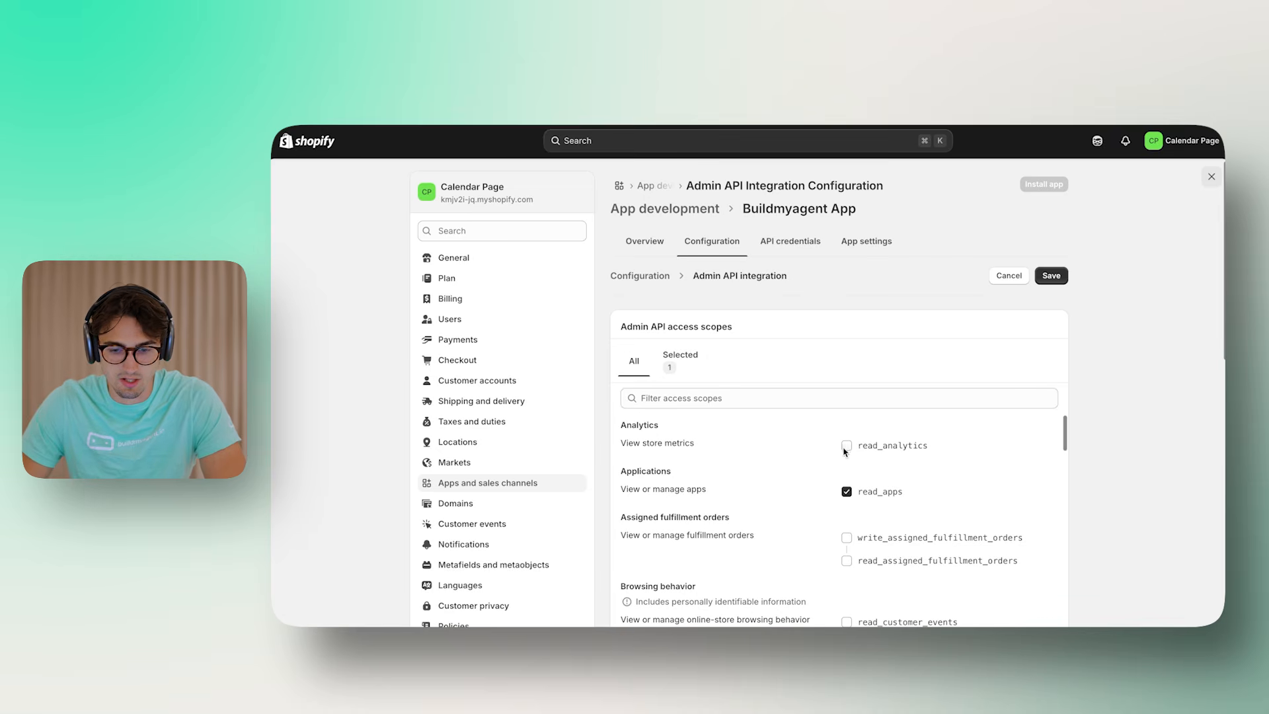
click(847, 538)
scroll(849, 540, down, 2)
click(845, 514)
click(847, 581)
scroll(848, 545, down, 2)
click(847, 544)
scroll(849, 529, down, 3)
scroll(851, 502, up, 1)
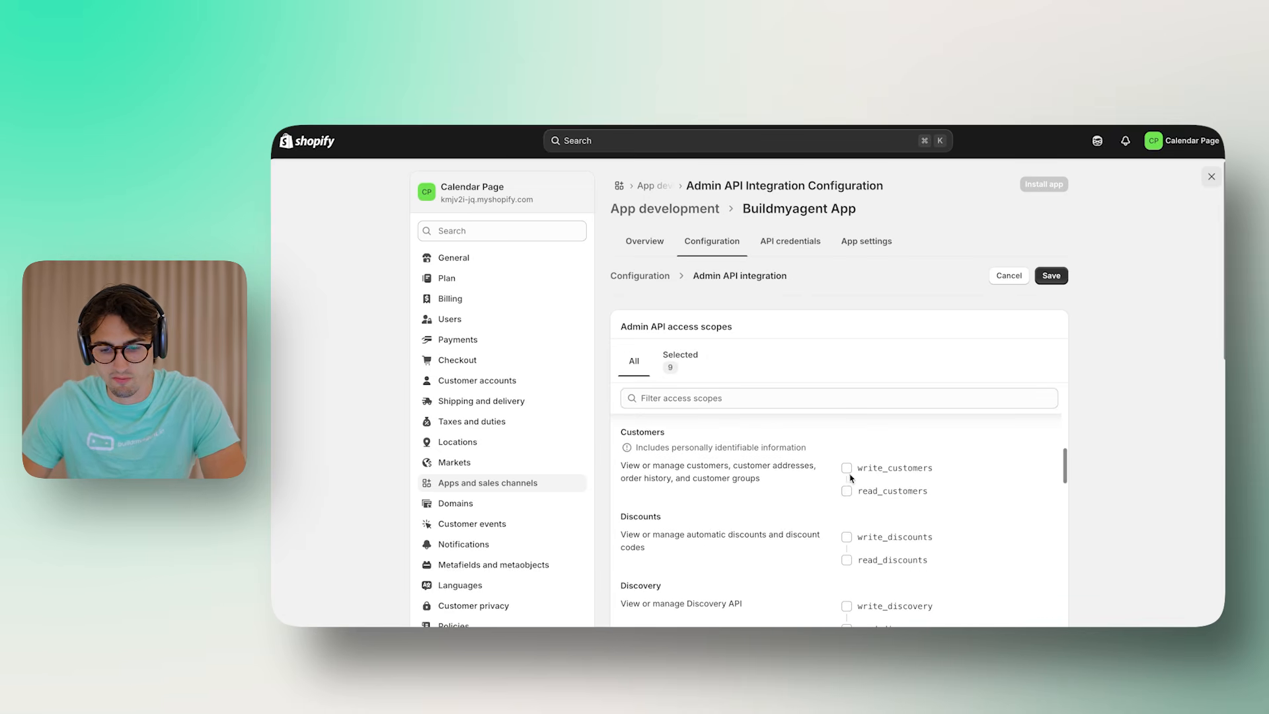
scroll(891, 589, down, 2)
click(847, 555)
scroll(860, 568, down, 1)
click(849, 594)
scroll(849, 561, down, 2)
click(847, 519)
Grant scopes for legal policies, locations, marketing events, merchant-managed fulfillments, metaobject definitions, Online Store pages, order editing and orders
scroll(846, 507, down, 2)
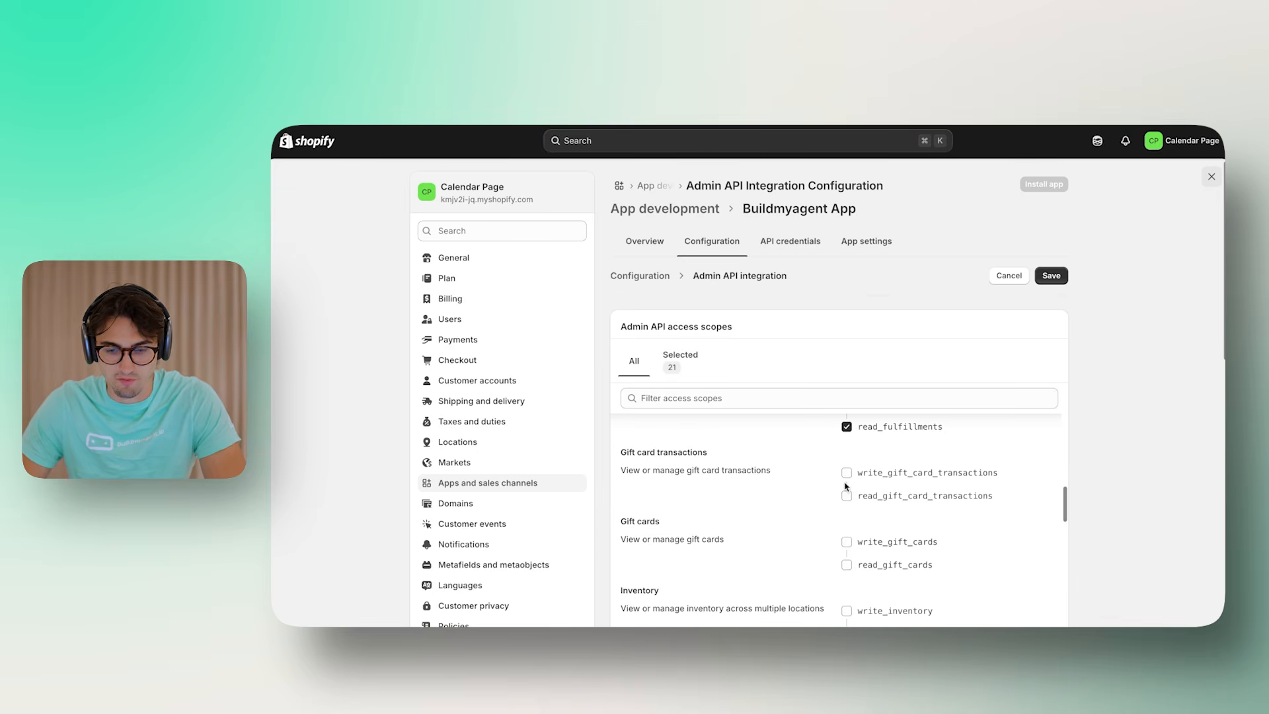
double_click(849, 544)
click(847, 609)
scroll(849, 568, down, 3)
click(847, 526)
scroll(880, 563, down, 2)
scroll(879, 563, down, 1)
click(880, 488)
click(882, 558)
scroll(874, 573, down, 1)
scroll(886, 570, down, 1)
click(874, 568)
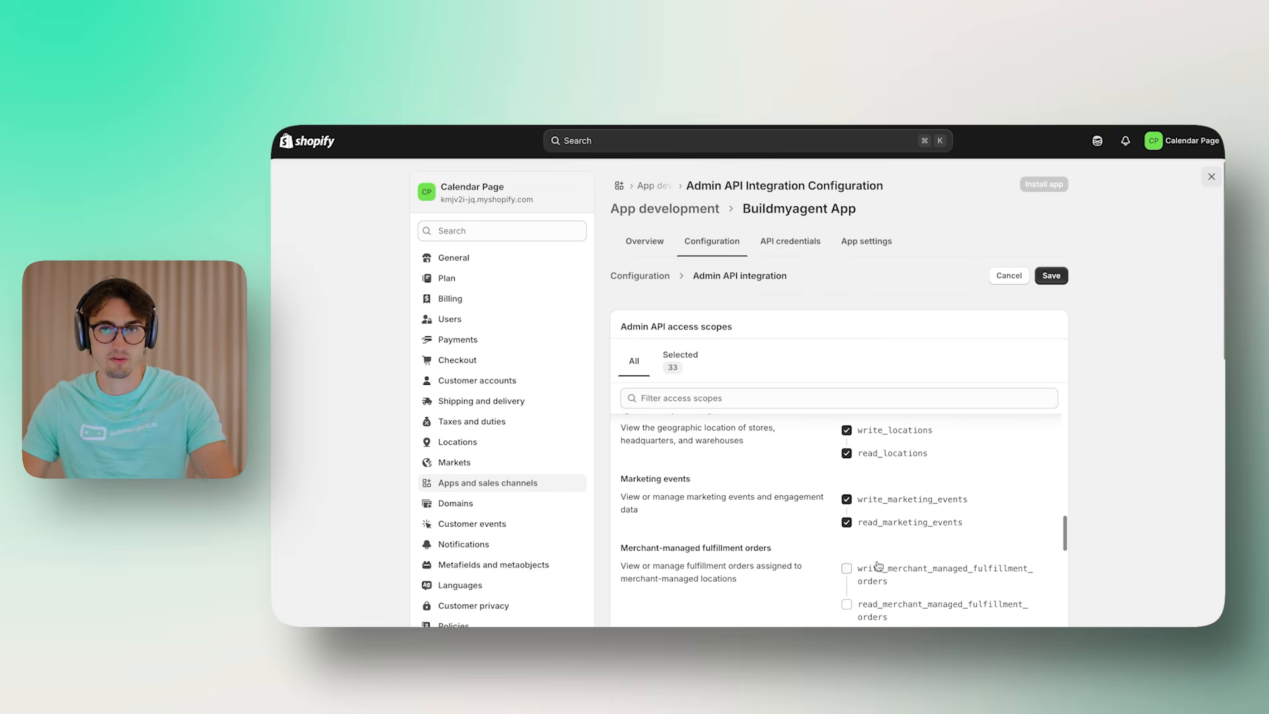
scroll(869, 558, down, 2)
click(889, 567)
scroll(891, 569, down, 2)
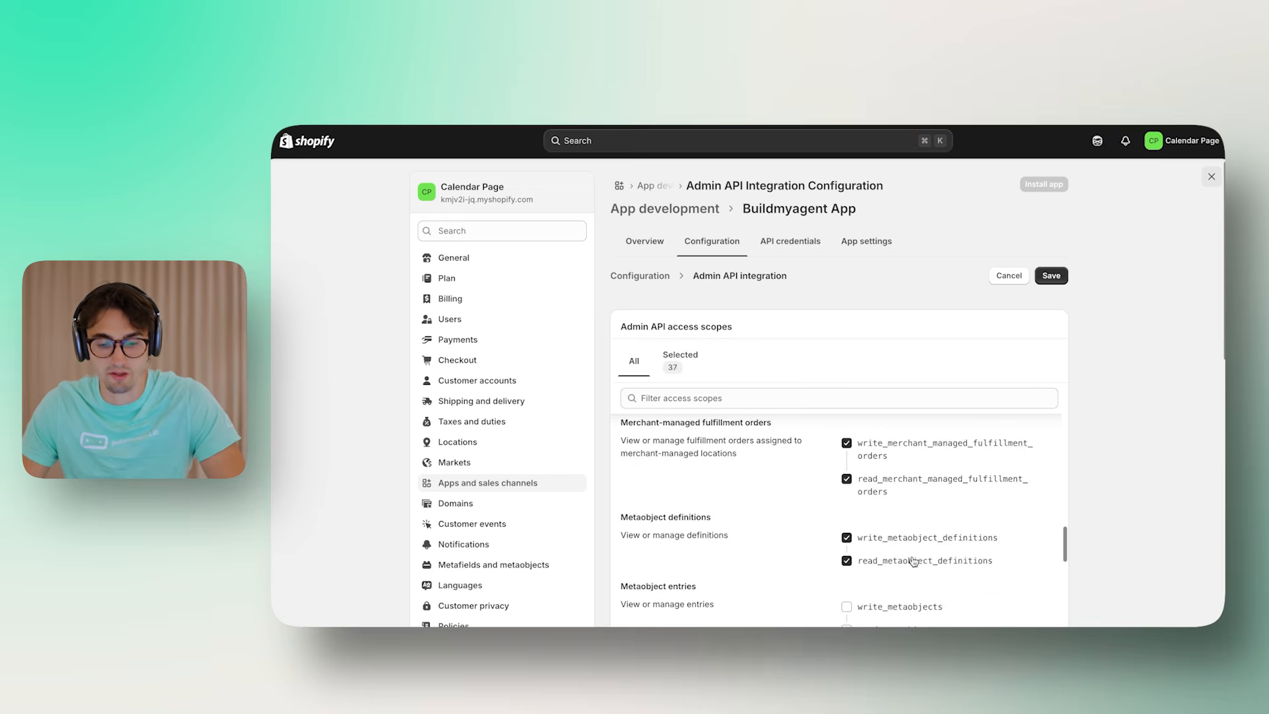
scroll(907, 558, down, 2)
scroll(921, 564, down, 2)
click(850, 523)
Grant scopes for packing slip templates, product feeds, product listings, inventory shipments, markets_home and privacy settings
scroll(911, 546, down, 2)
click(848, 473)
click(849, 558)
scroll(1043, 523, down, 1)
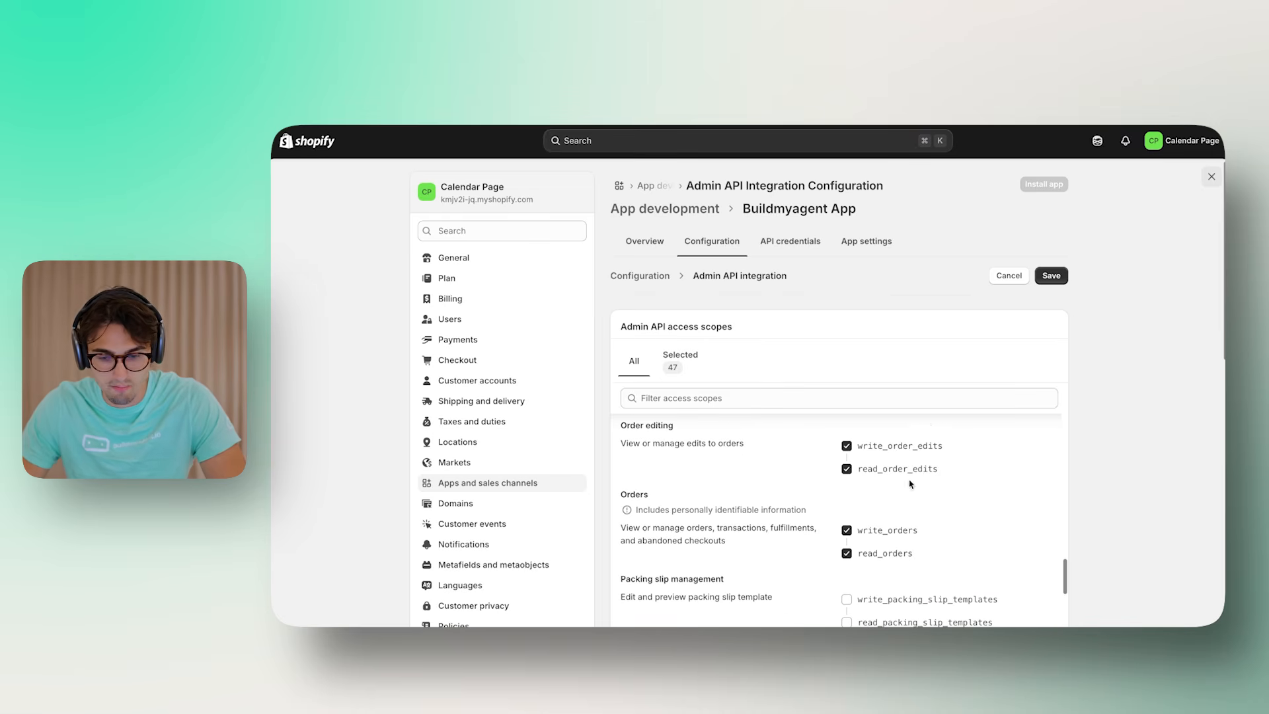
scroll(911, 477, down, 2)
click(847, 490)
scroll(853, 515, down, 1)
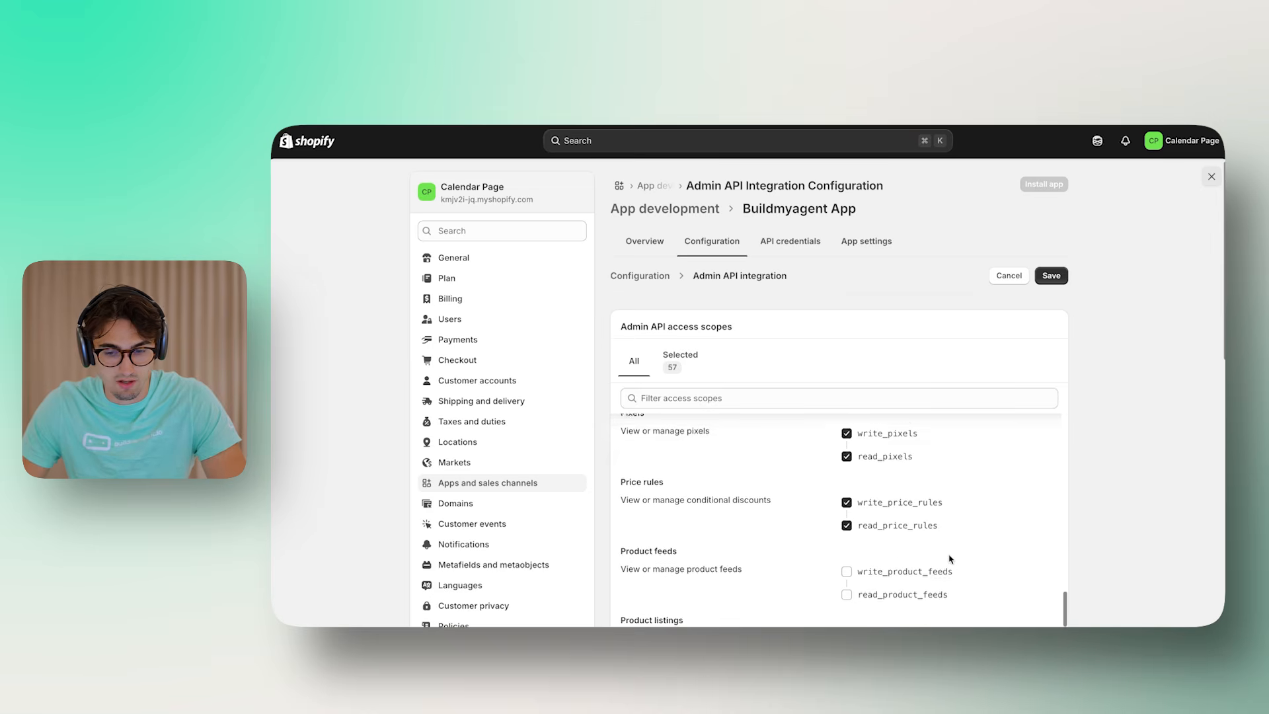
scroll(952, 557, down, 1)
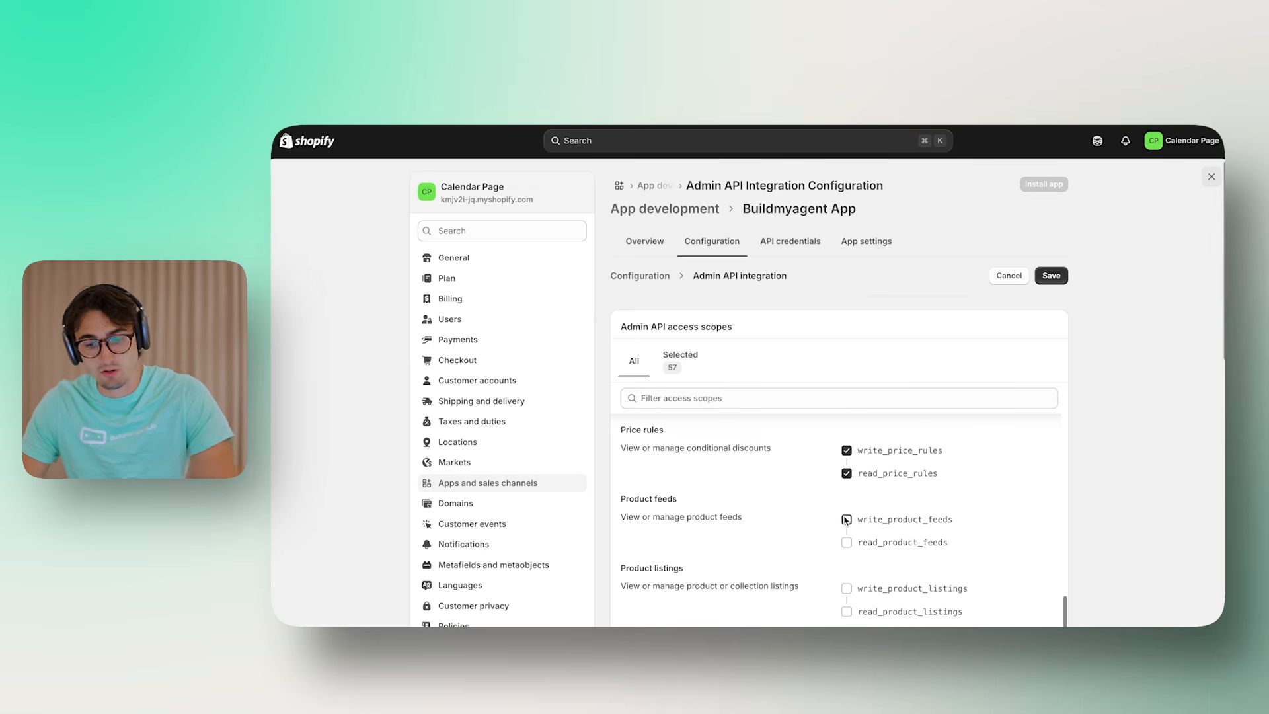
click(847, 520)
click(847, 588)
scroll(848, 576, down, 4)
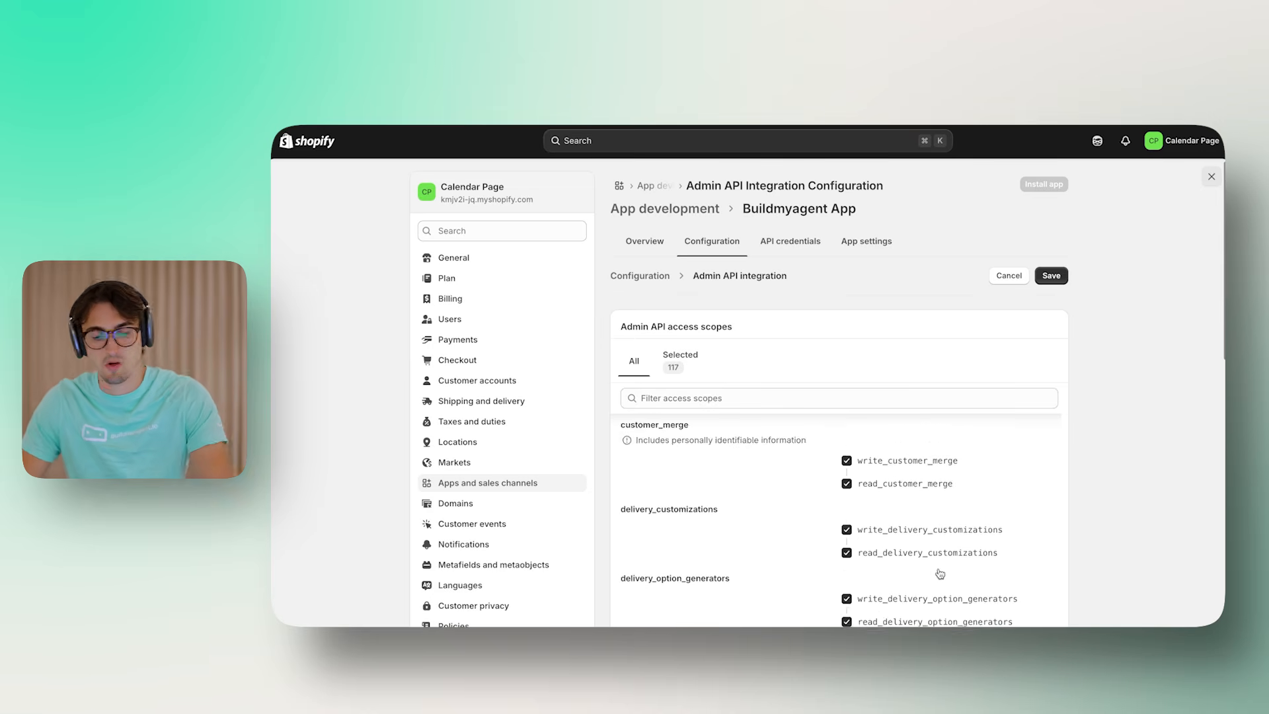
scroll(940, 574, down, 4)
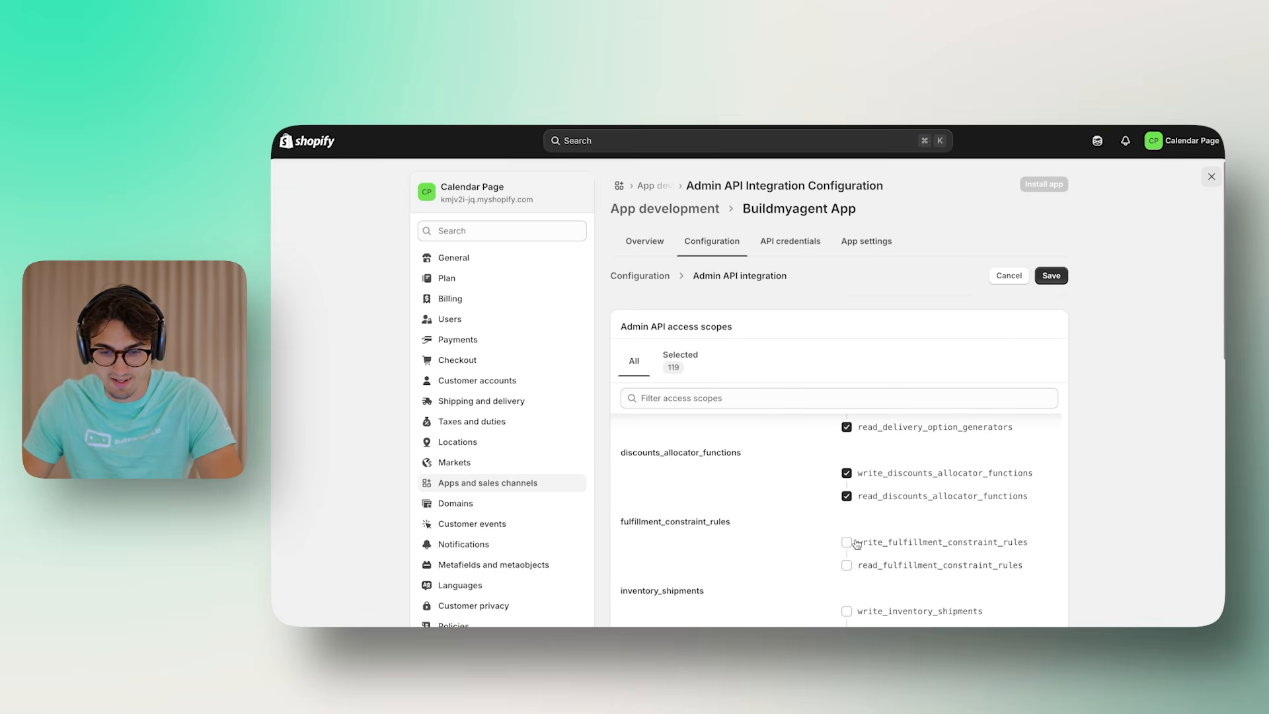
click(847, 612)
scroll(944, 553, down, 2)
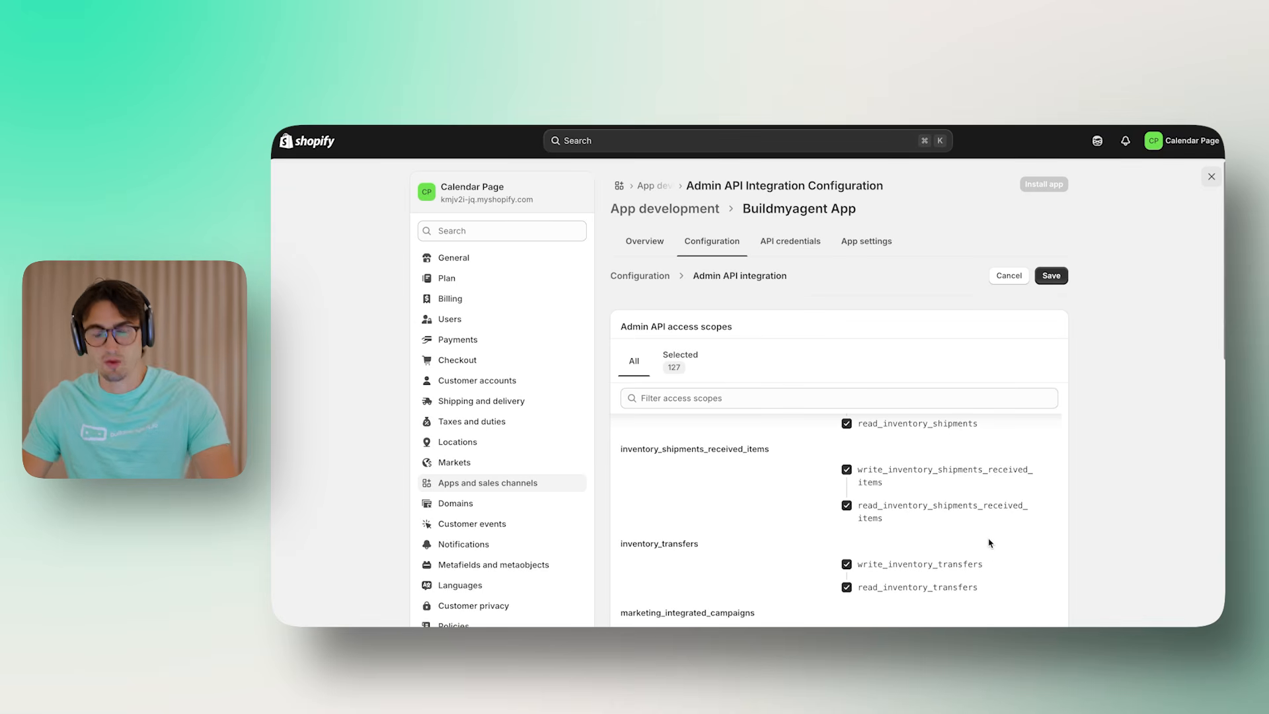
scroll(983, 538, down, 2)
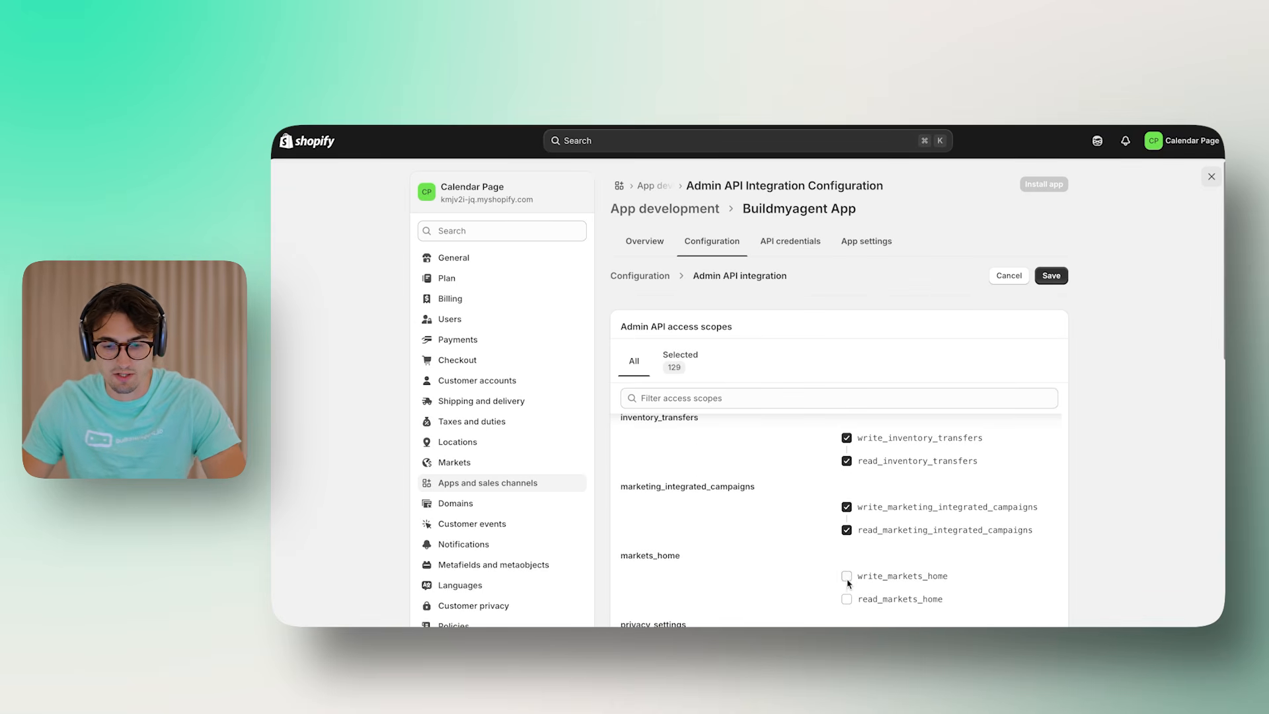
click(847, 576)
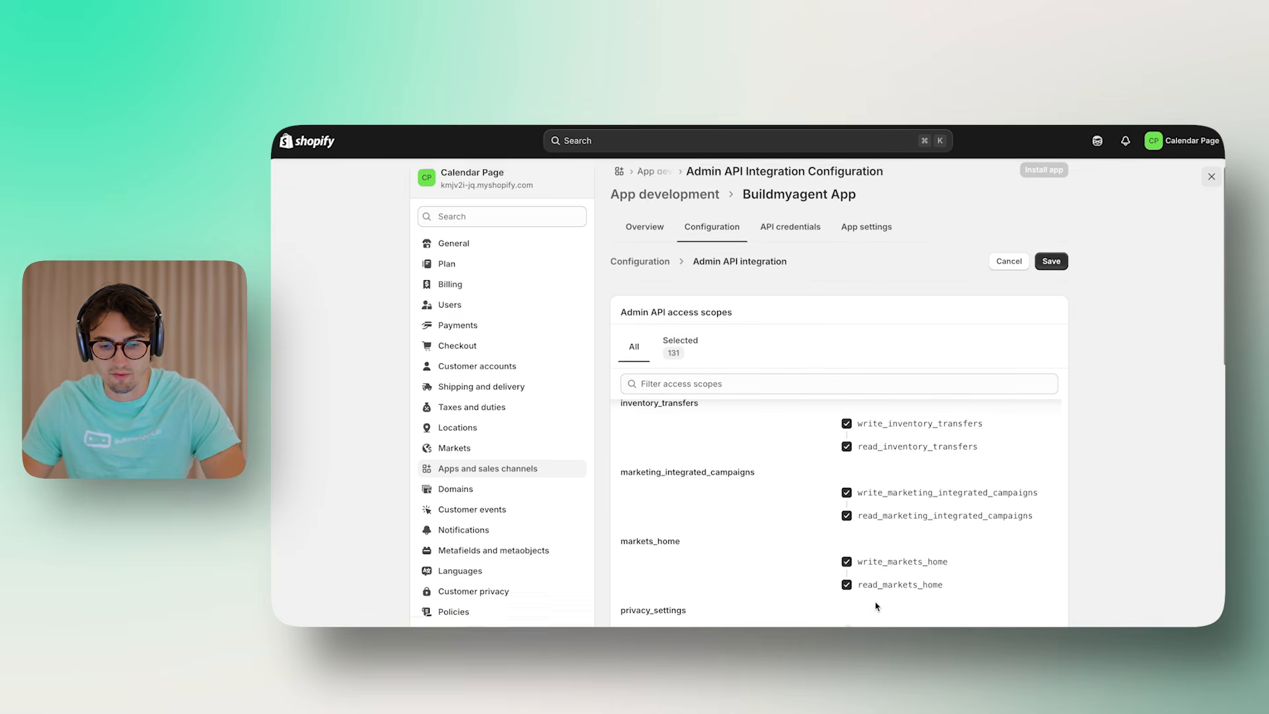
scroll(859, 463, down, 4)
click(846, 414)
scroll(872, 476, down, 1)
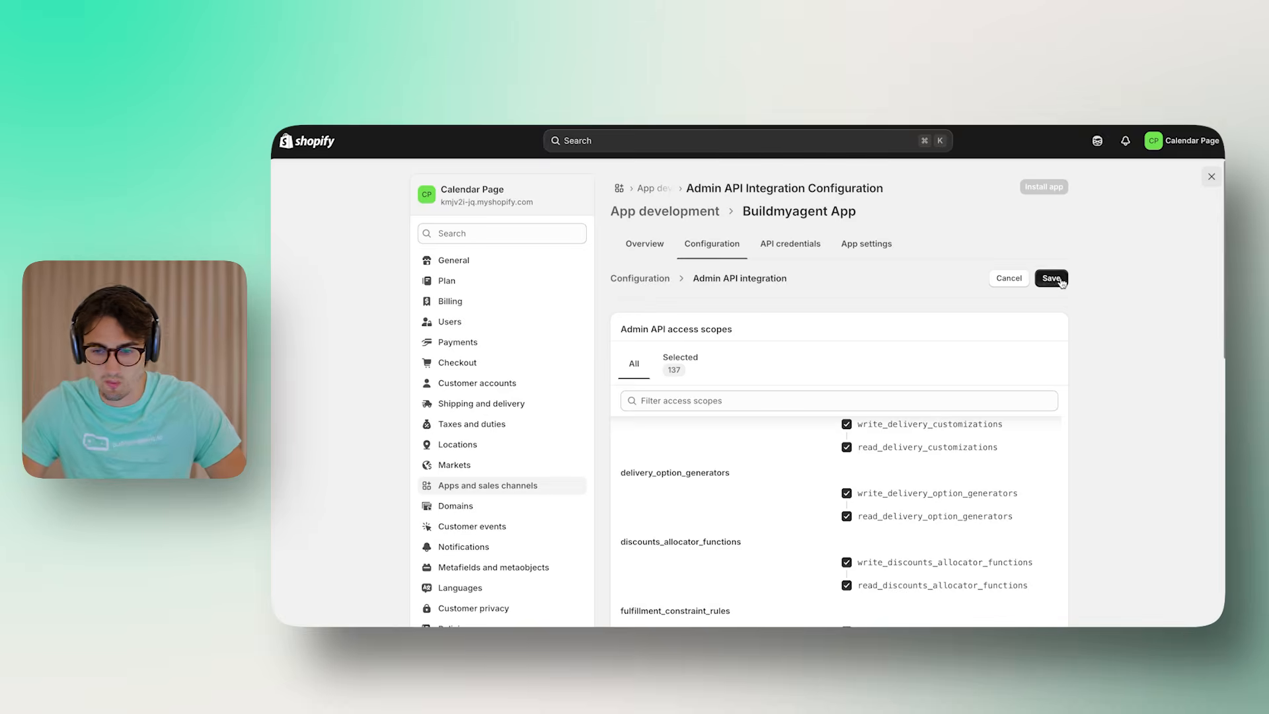
Save the scopes, install Buildmyagent App on the store, and reveal its Admin API access token
click(1050, 277)
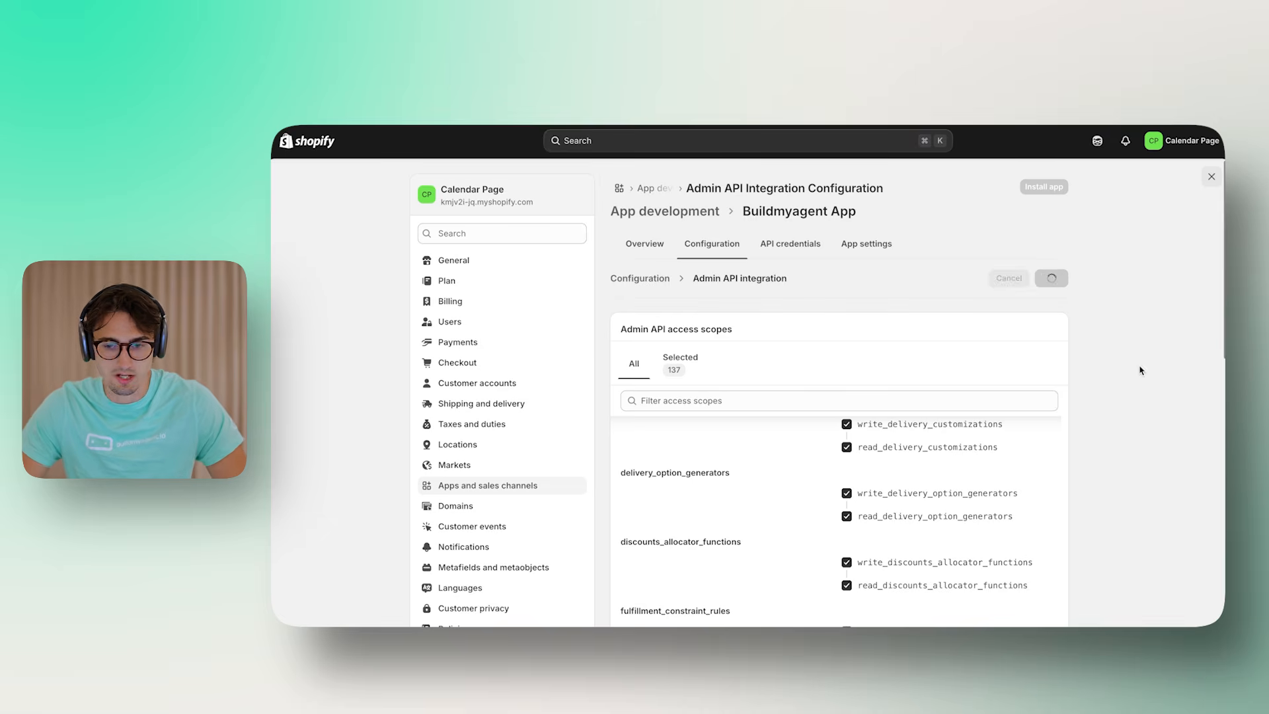
click(645, 250)
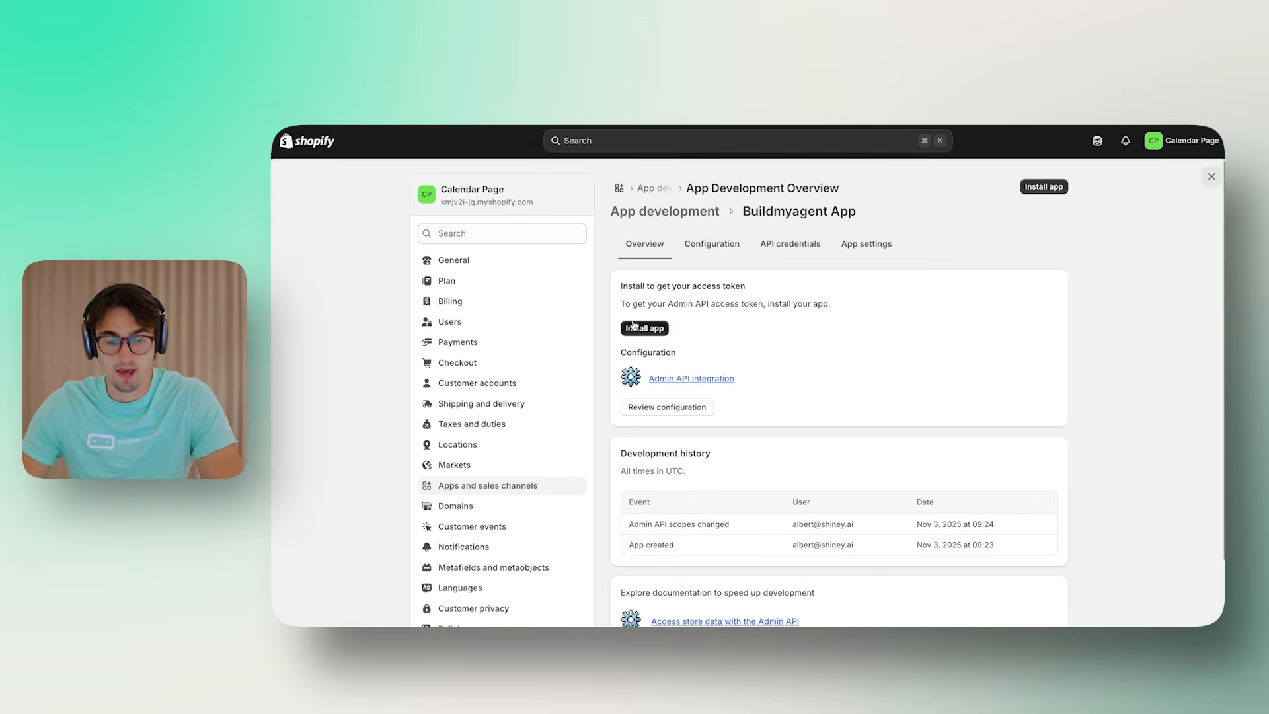
click(630, 327)
click(919, 463)
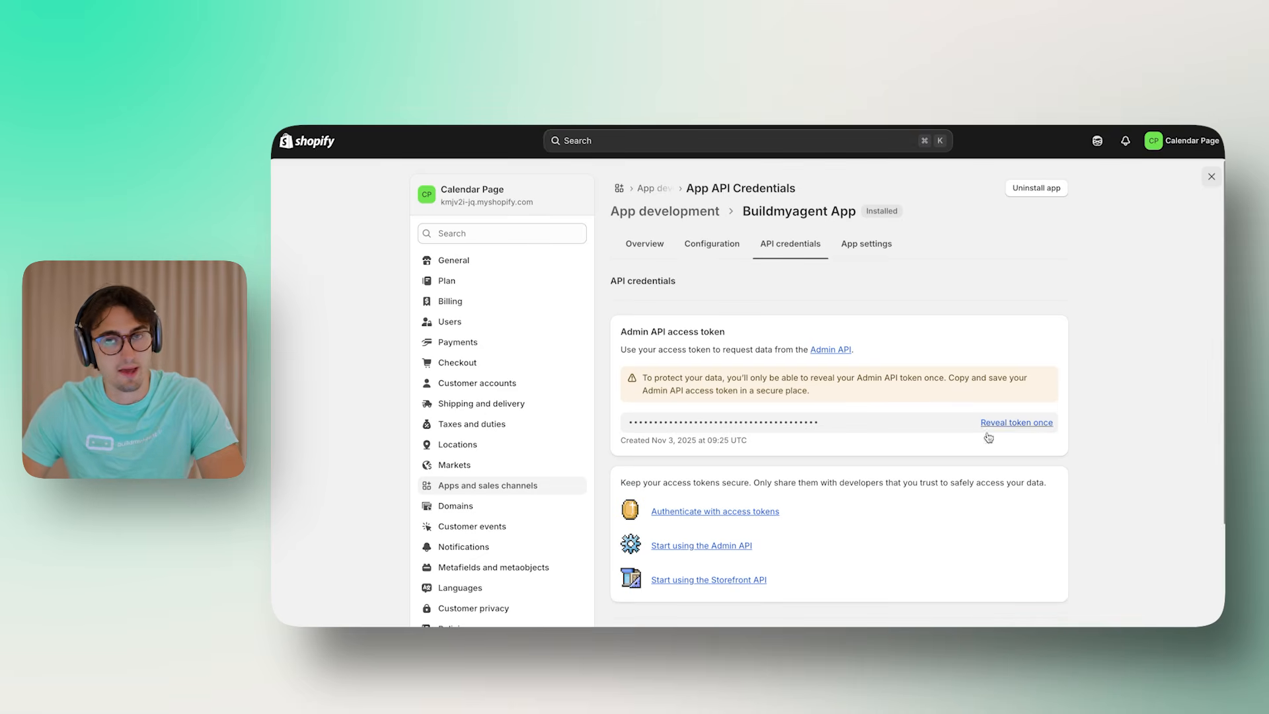
click(1021, 427)
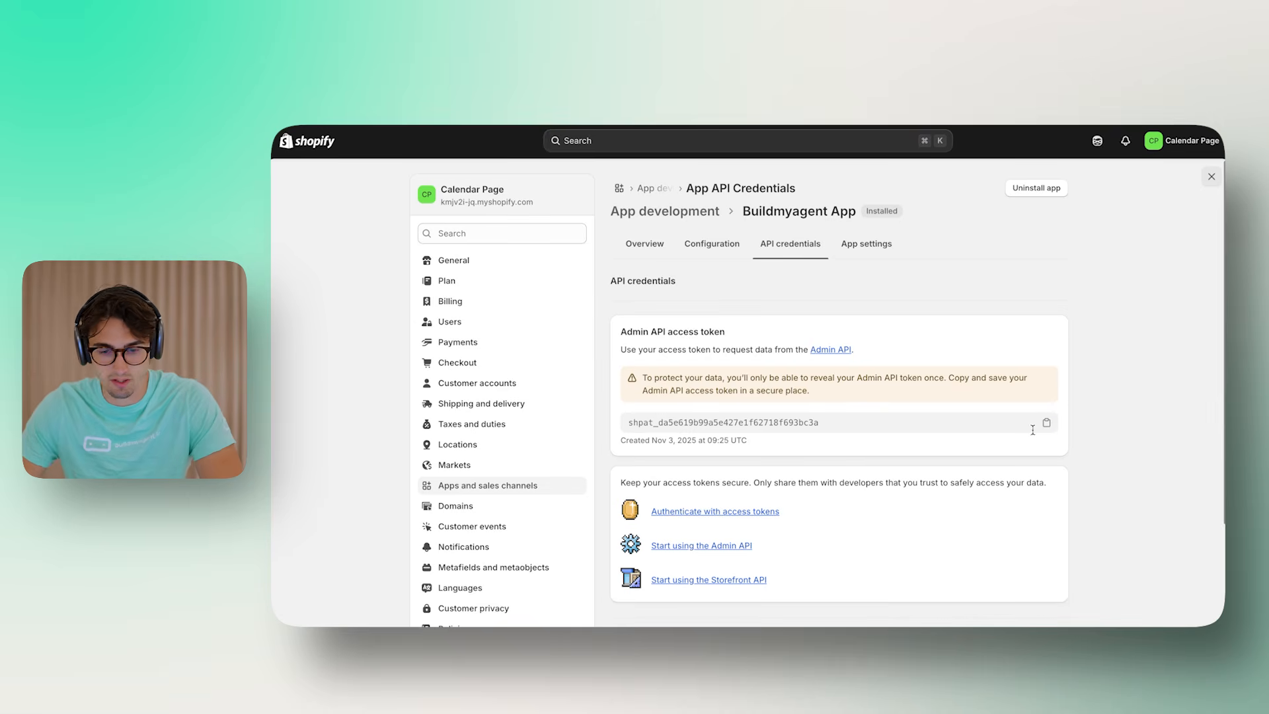
click(674, 92)
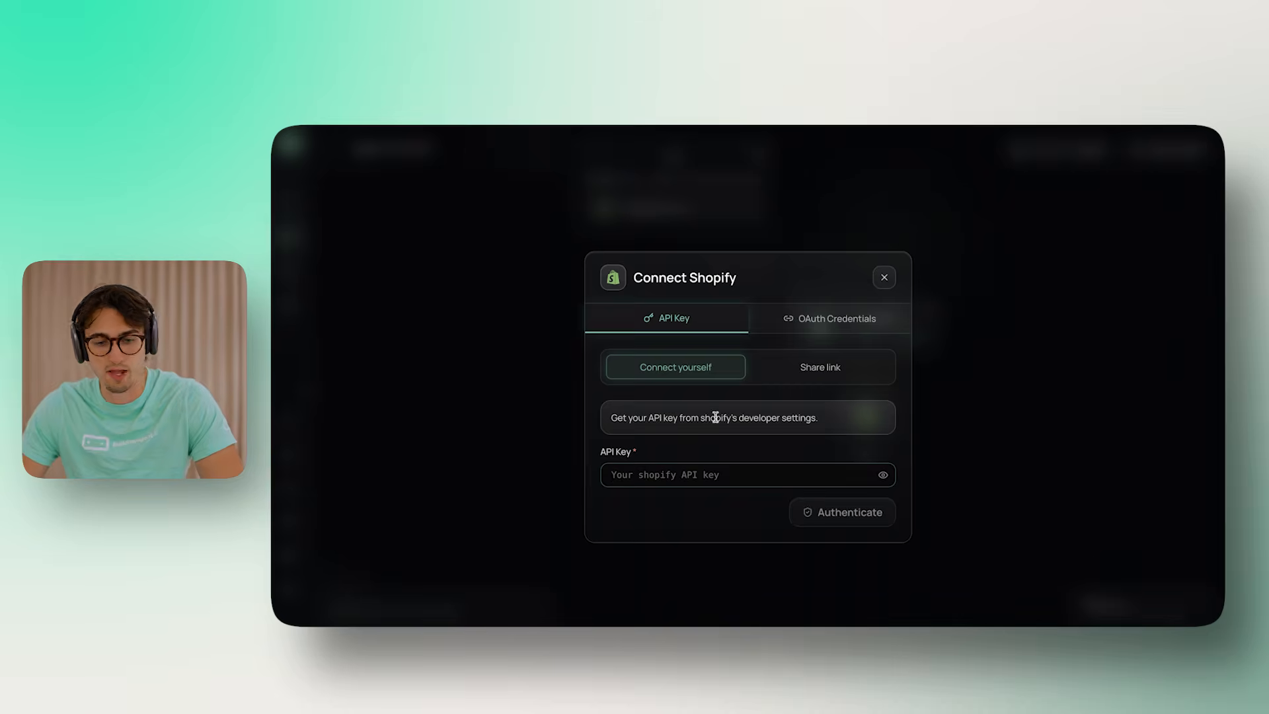
Paste the access token as the Shopify API key, authenticate, and begin entering the store subdomain
click(689, 477)
key(super+v)
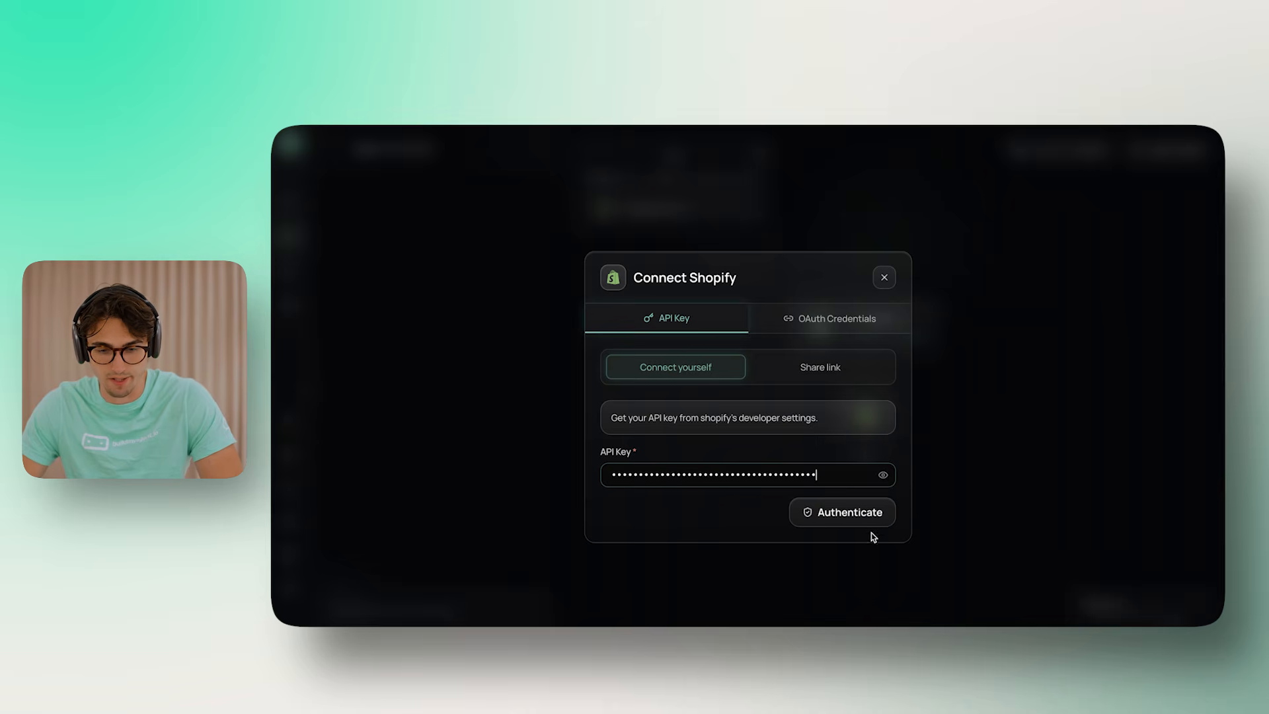
click(851, 514)
click(729, 424)
drag(612, 358, 670, 359)
click(677, 366)
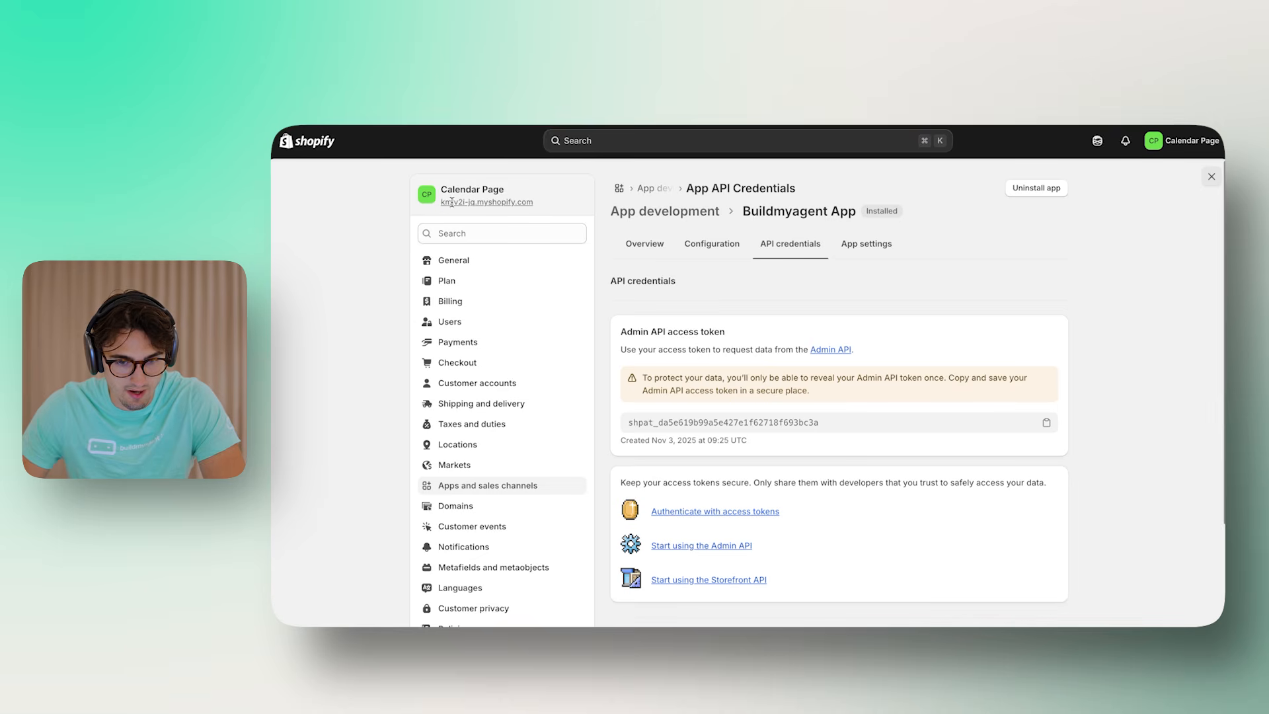
Enter the store's myshopify domain minus '.myshopify.com' as the Store Subdomain and continue
drag(535, 202, 441, 204)
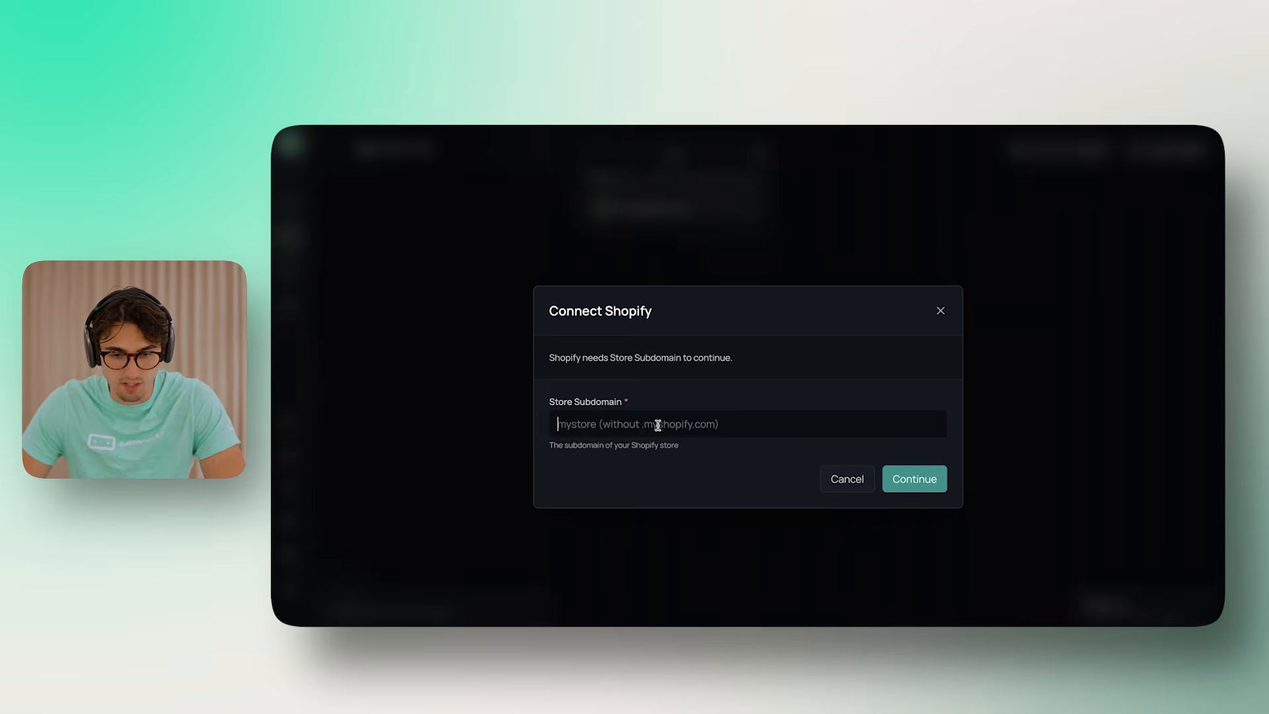
key(ctrl+v)
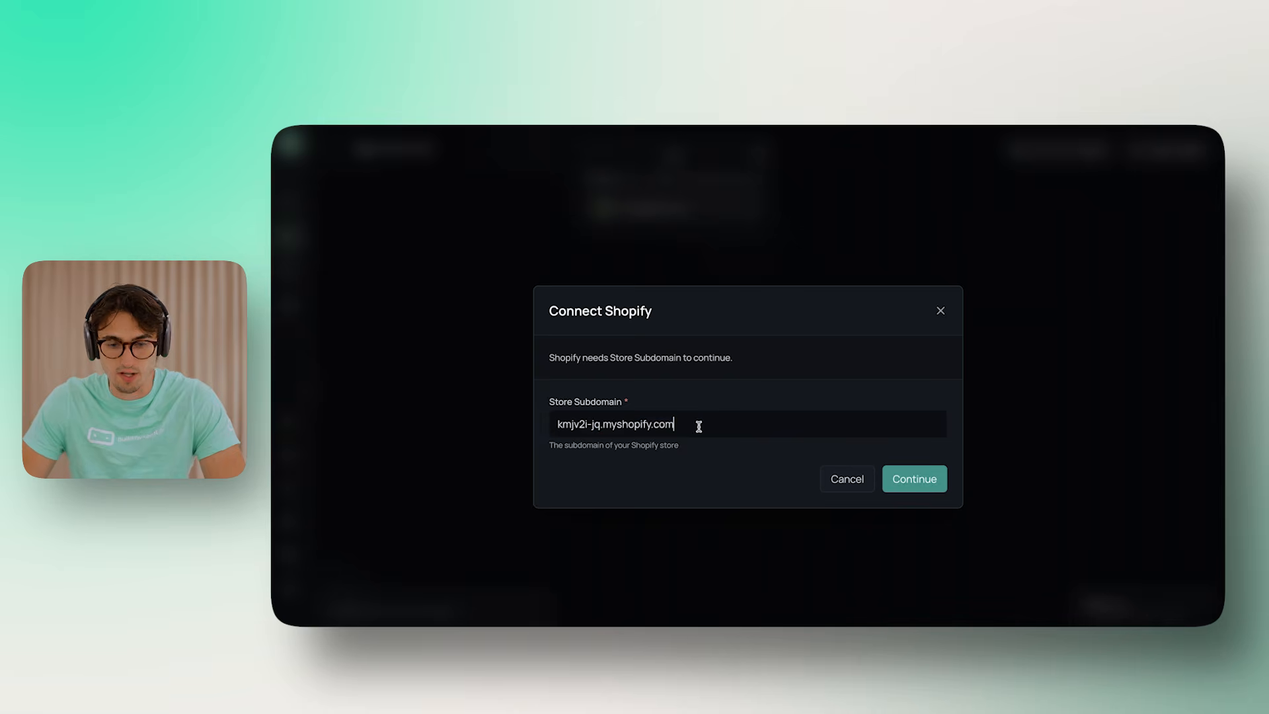
drag(674, 424, 597, 424)
key(BackSpace)
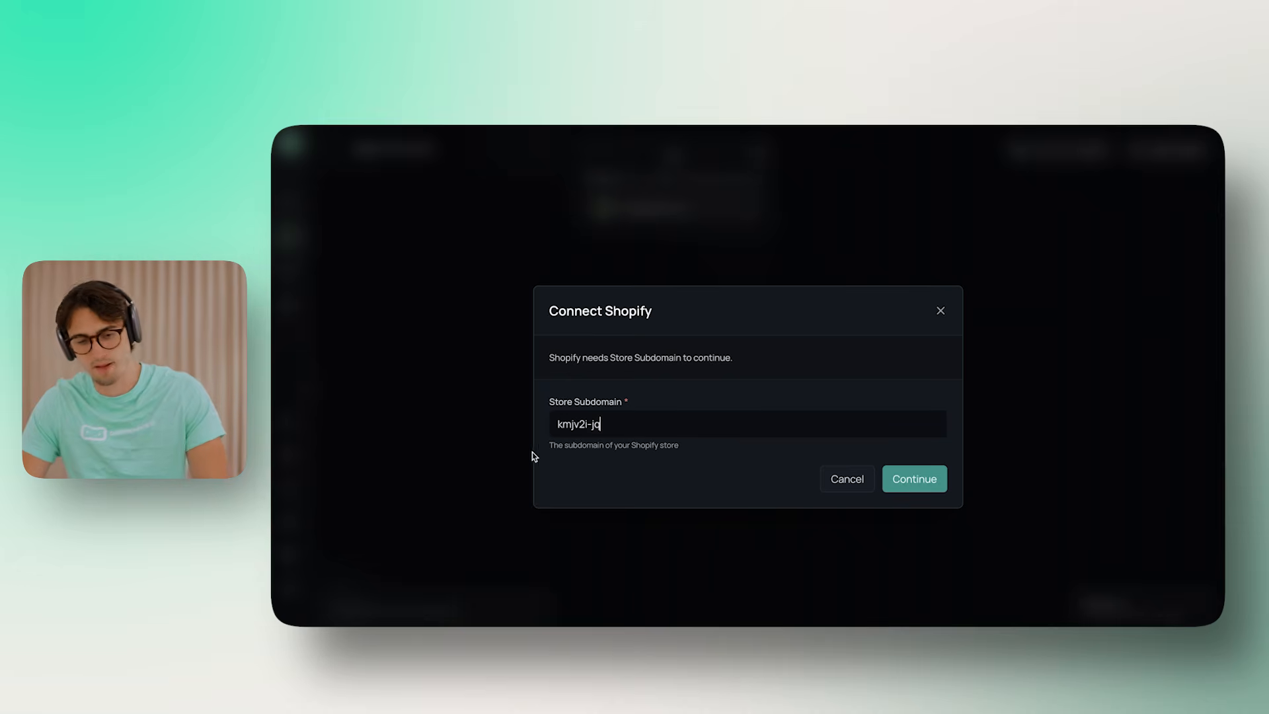
click(914, 479)
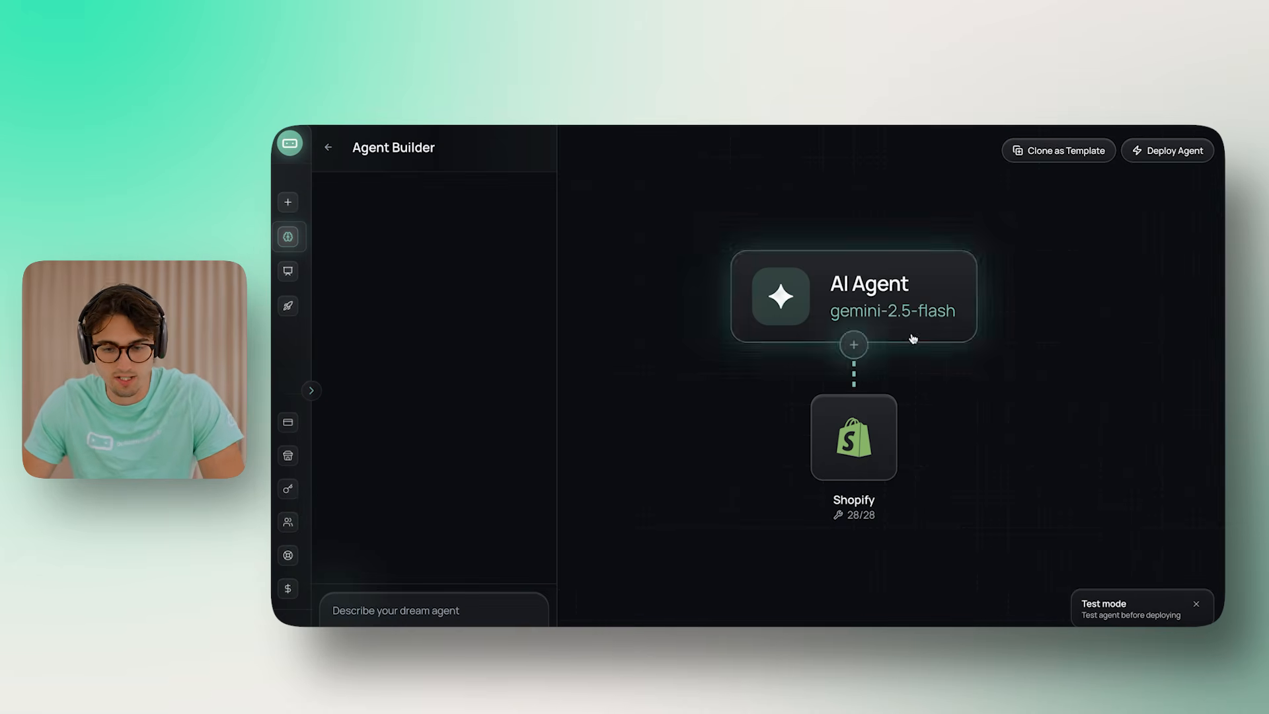
click(1179, 600)
click(1100, 572)
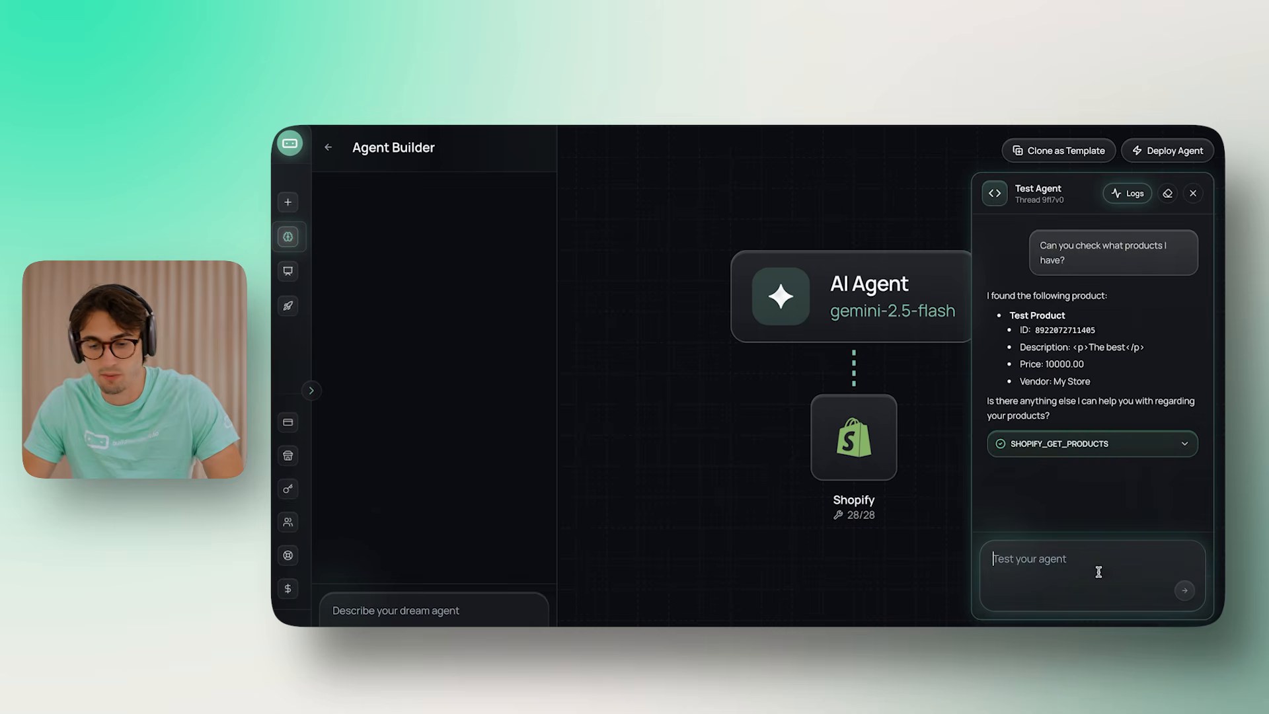
click(1168, 193)
click(1058, 589)
text(Can)
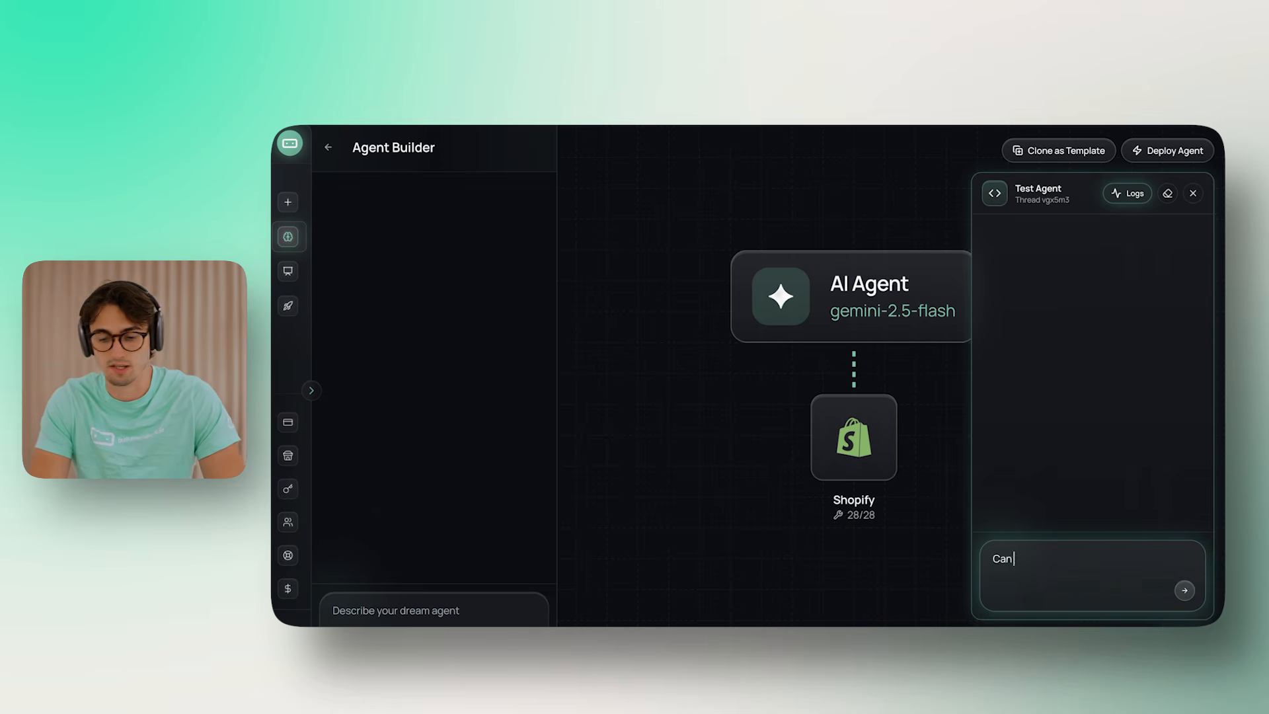
text( you please check what products I have)
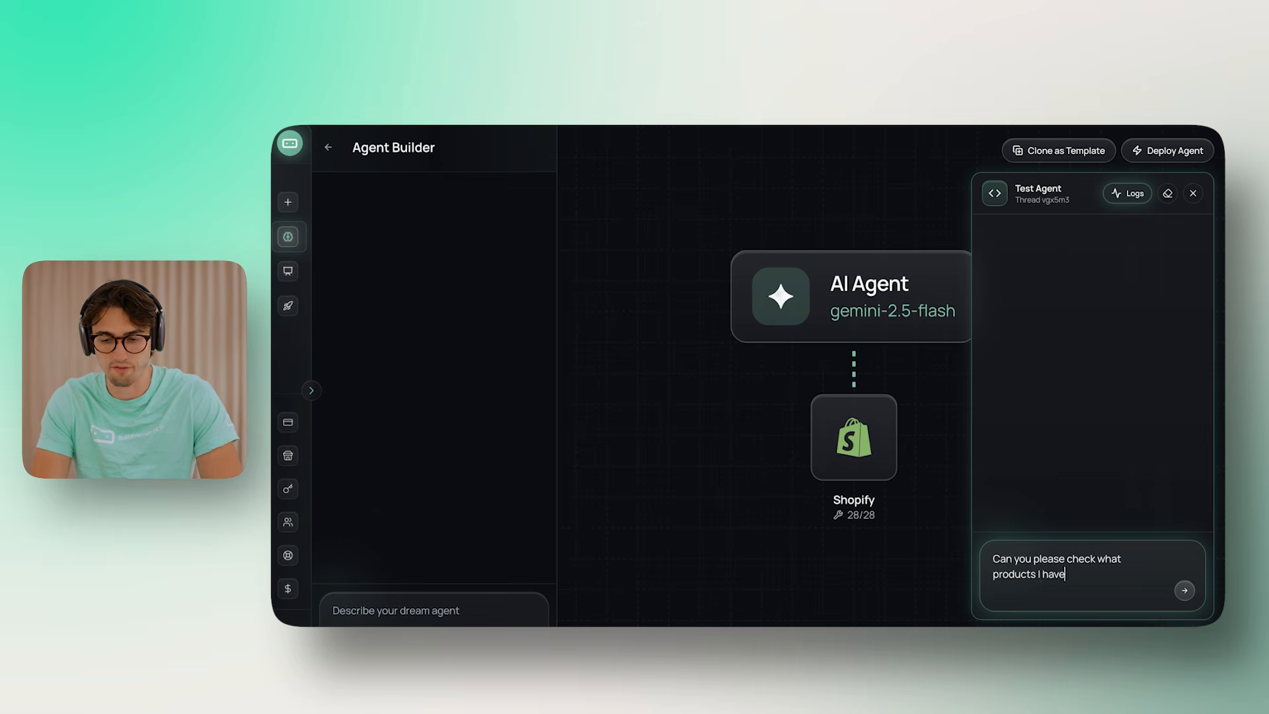
text(?)
key(Return)
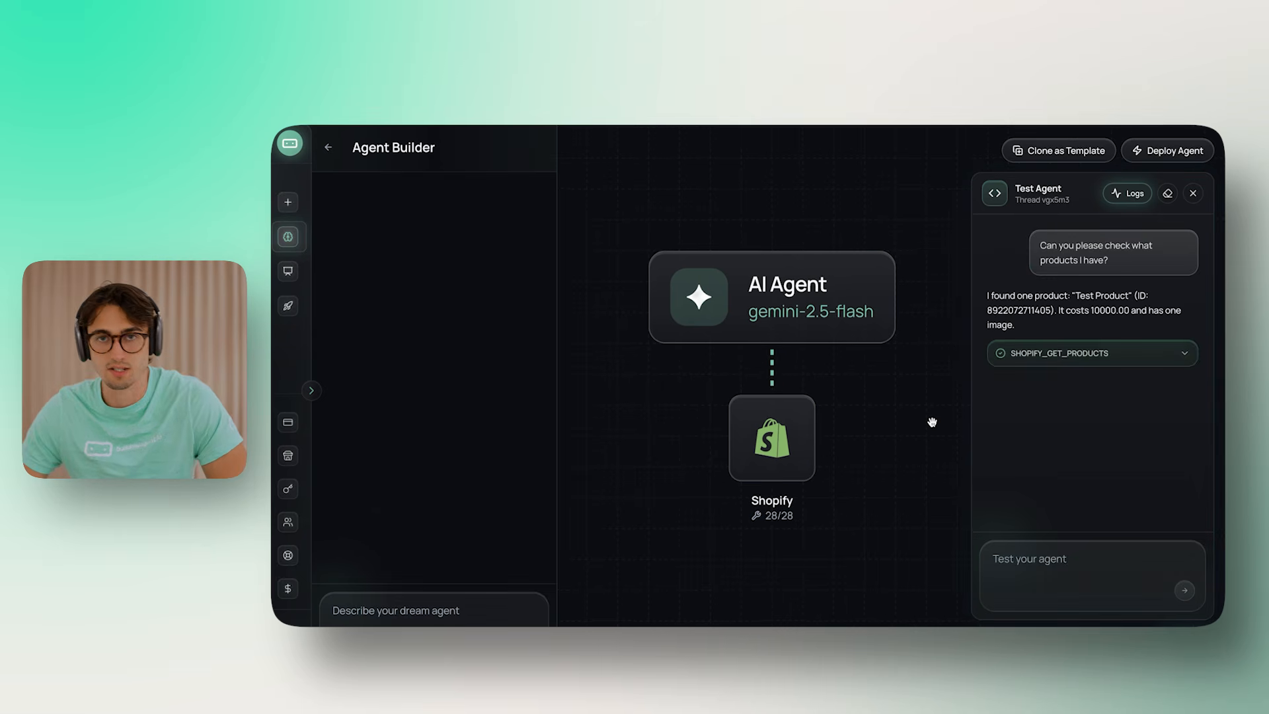
click(1058, 355)
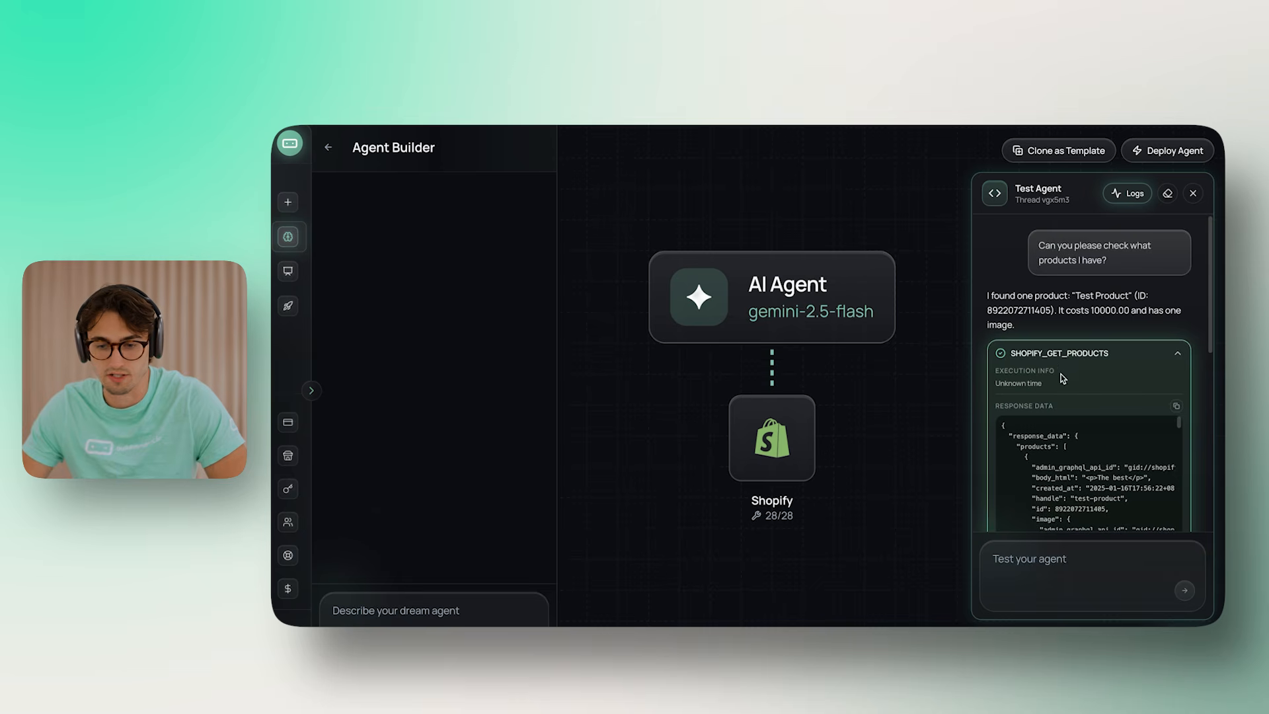
click(1108, 356)
click(1085, 358)
Collapse the product lookup call details and review the product price in the agent's reply
click(1064, 355)
drag(1100, 311, 985, 326)
click(985, 326)
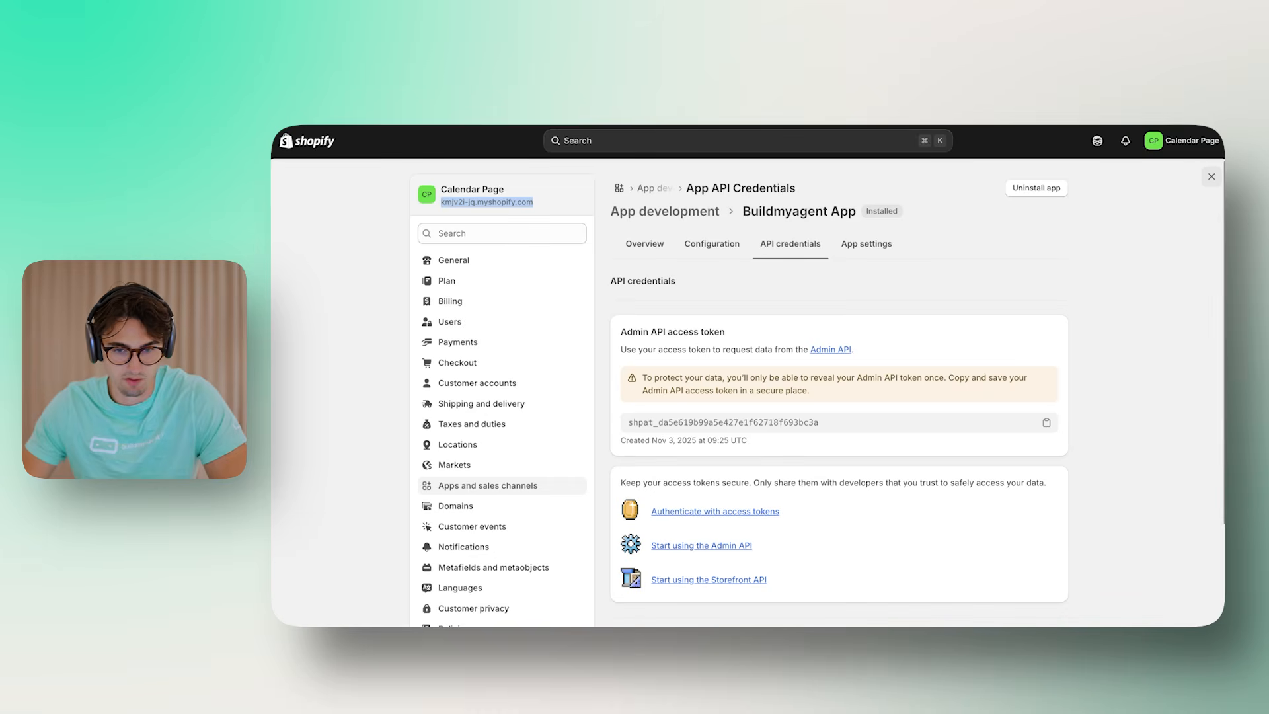
scroll(399, 431, down, 2)
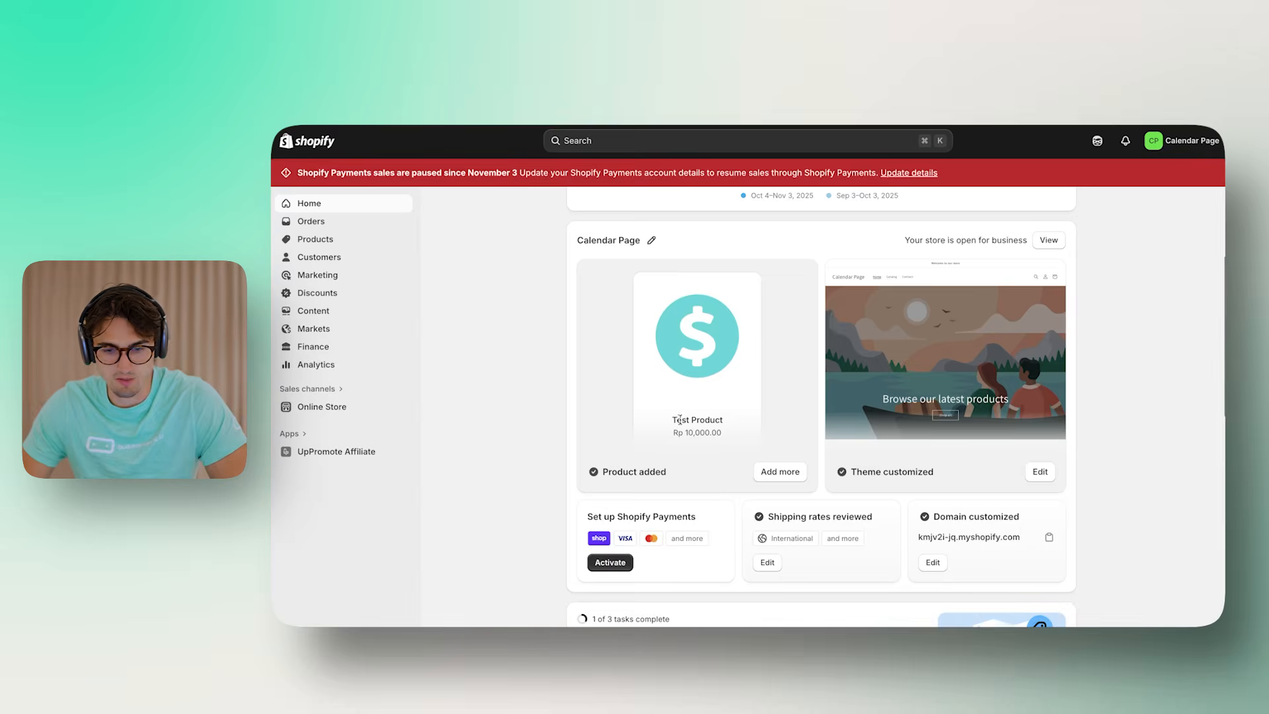
scroll(688, 420, down, 1)
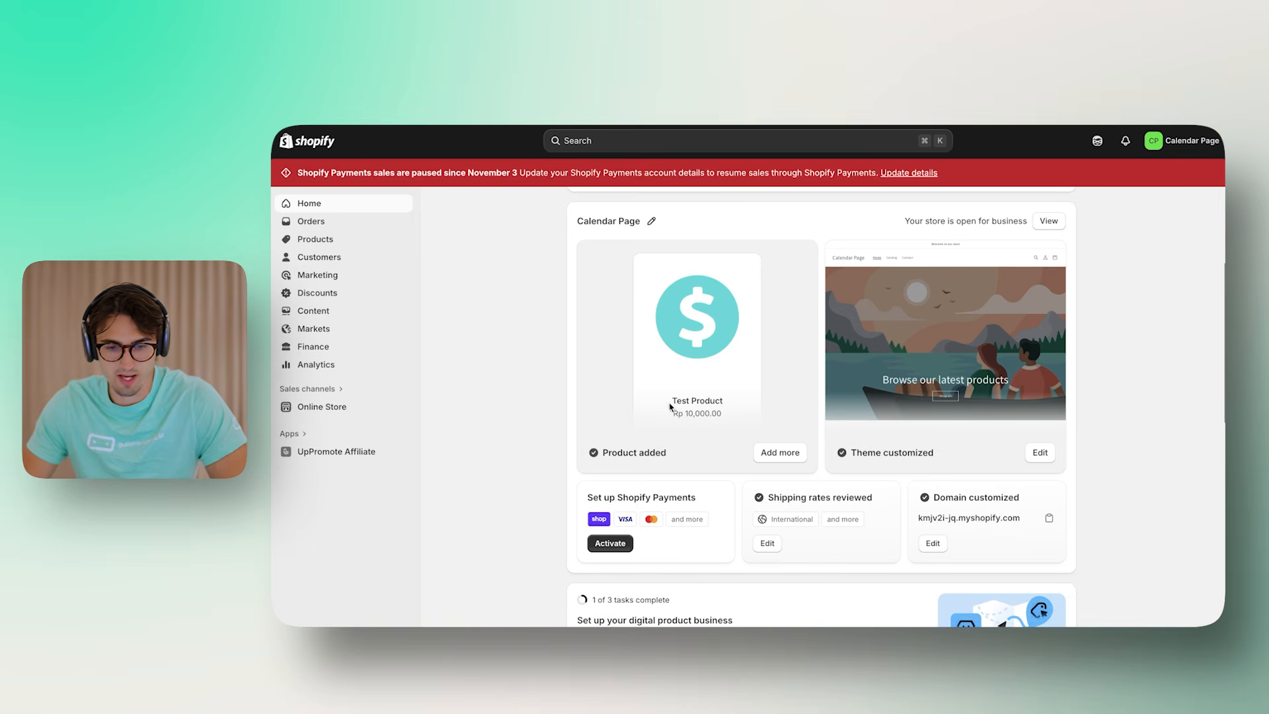
scroll(727, 433, up, 3)
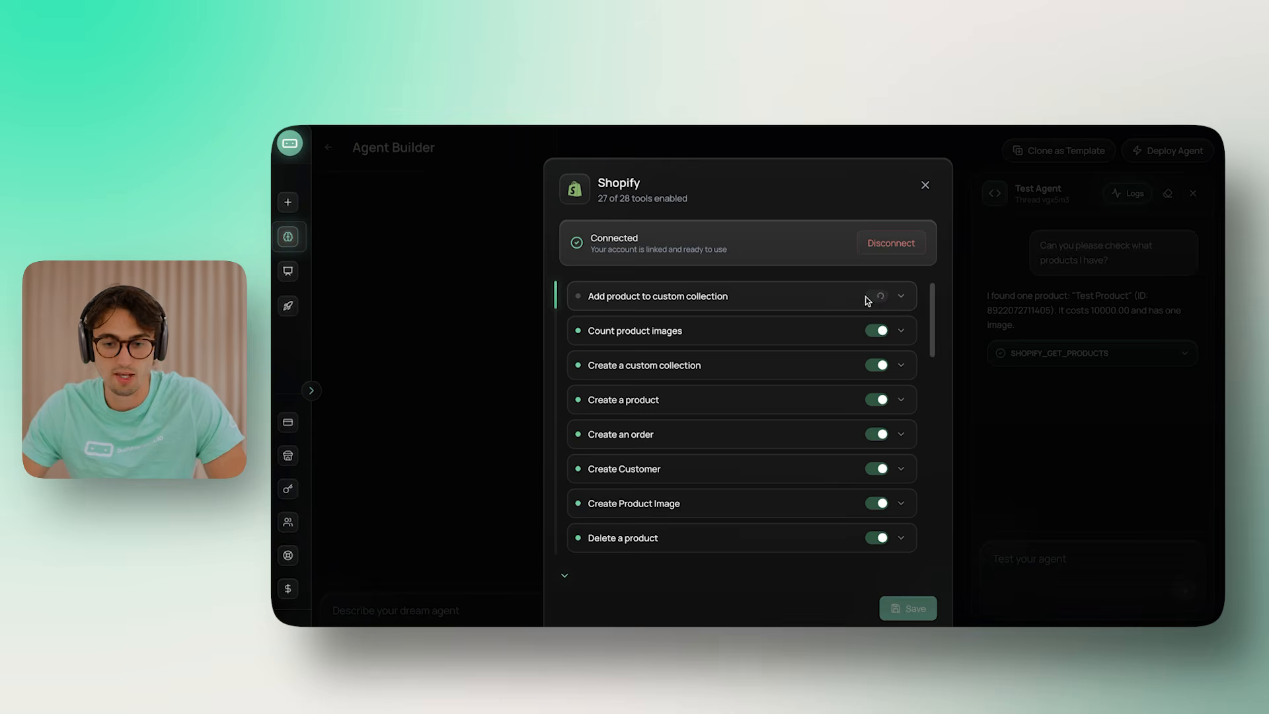
Disable Count product images, Create a custom collection, Create an order, Create Customer and Create Product Image
scroll(889, 318, down, 1)
click(878, 305)
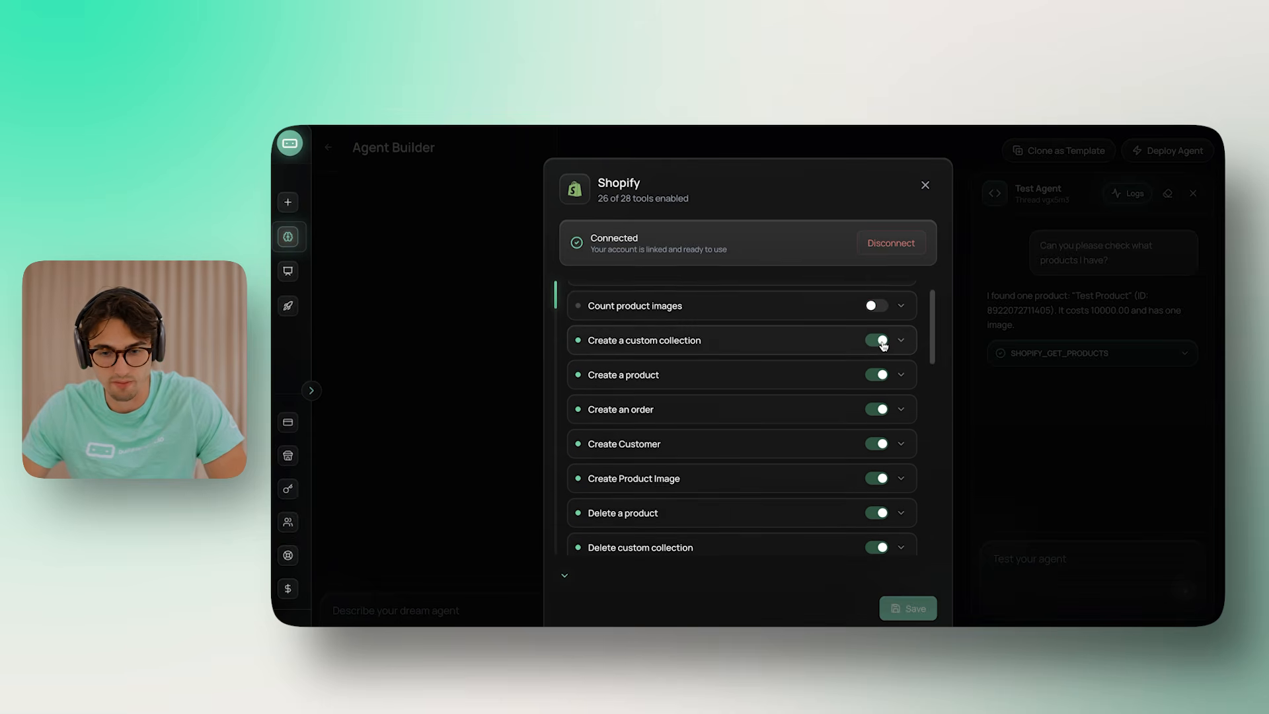
scroll(884, 345, down, 1)
click(880, 336)
scroll(881, 360, down, 2)
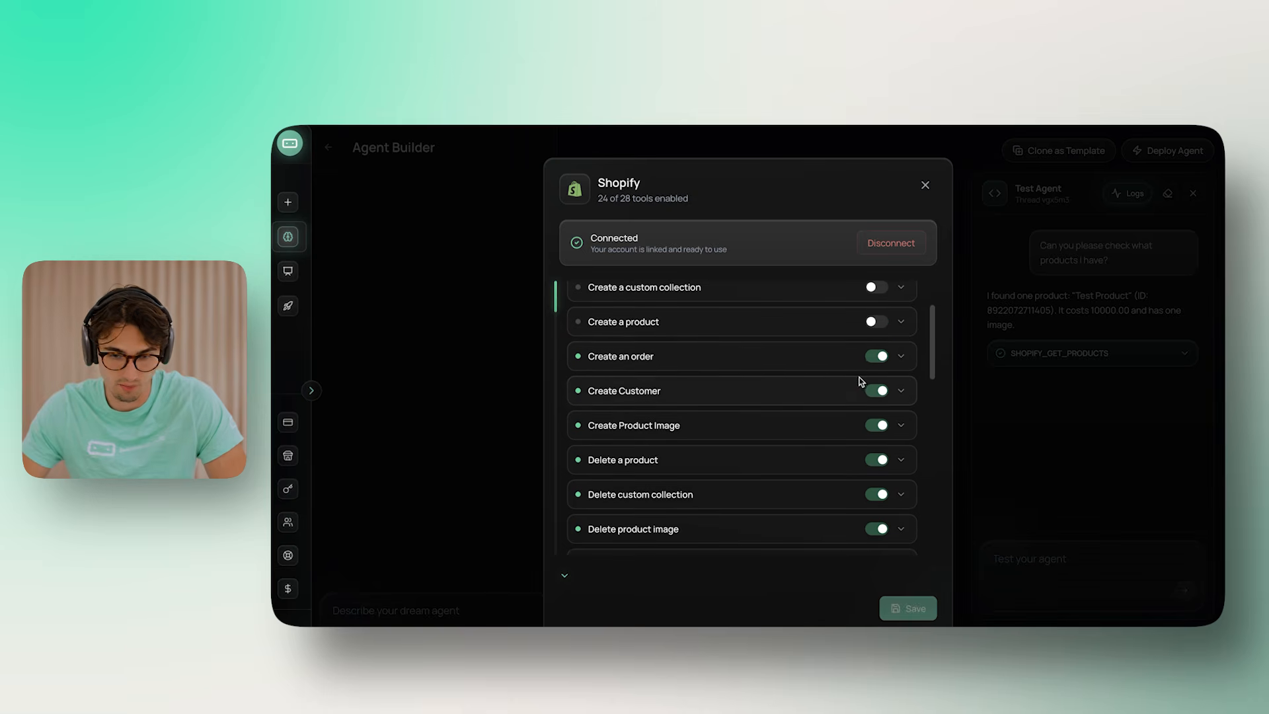
scroll(873, 360, down, 1)
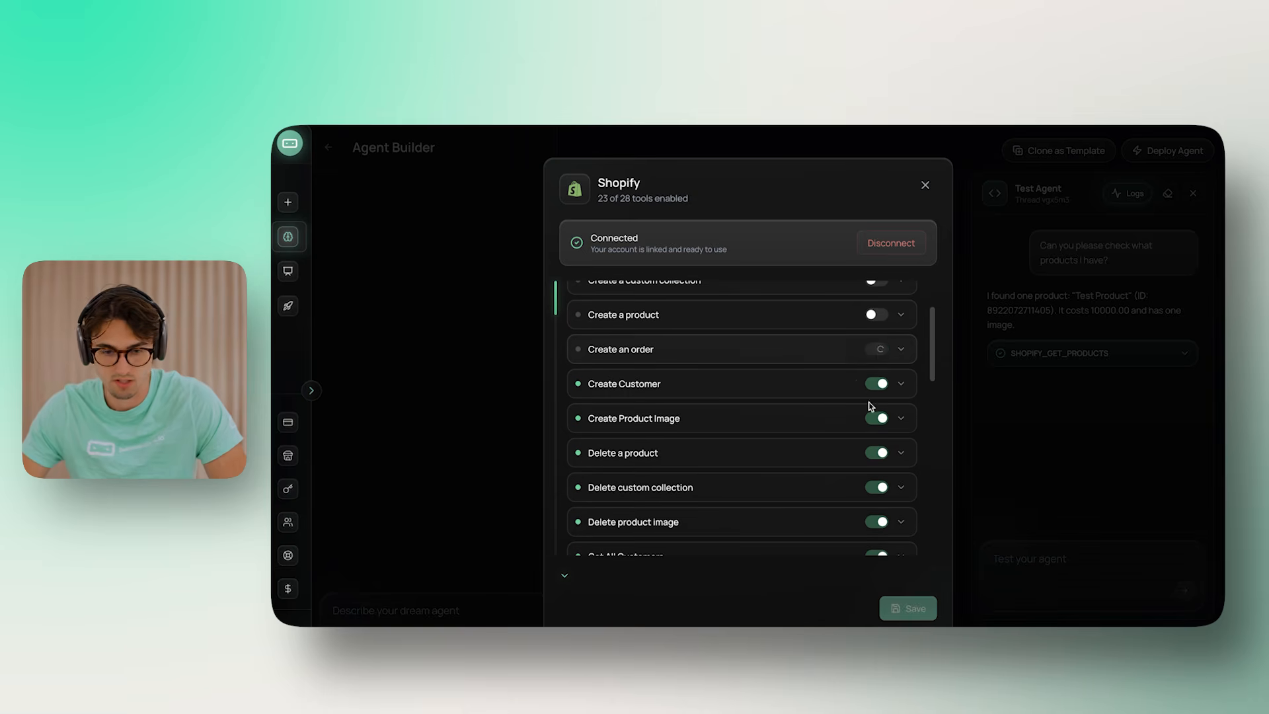
scroll(870, 383, down, 1)
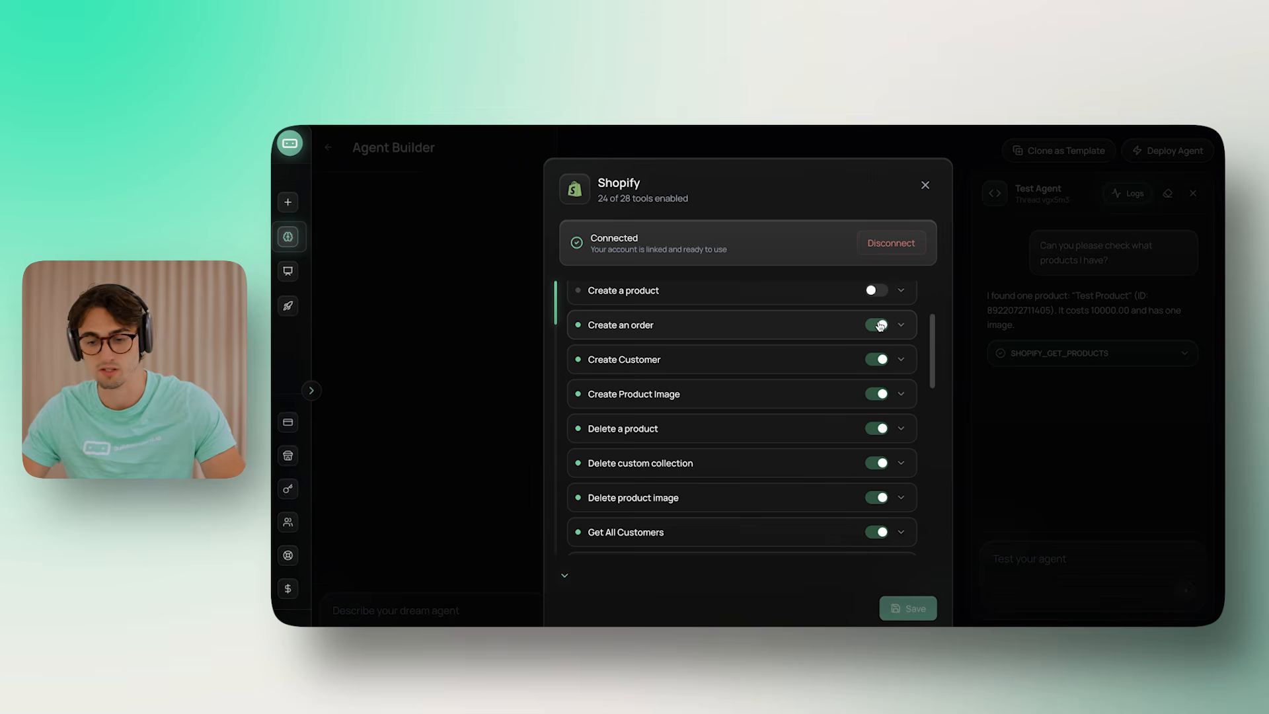
click(873, 326)
scroll(838, 388, down, 1)
click(874, 337)
click(874, 371)
Disable Delete a product, Delete custom collection, Delete product image and Get All Customers tools
scroll(873, 454, down, 1)
scroll(873, 455, down, 1)
click(877, 336)
scroll(807, 462, down, 1)
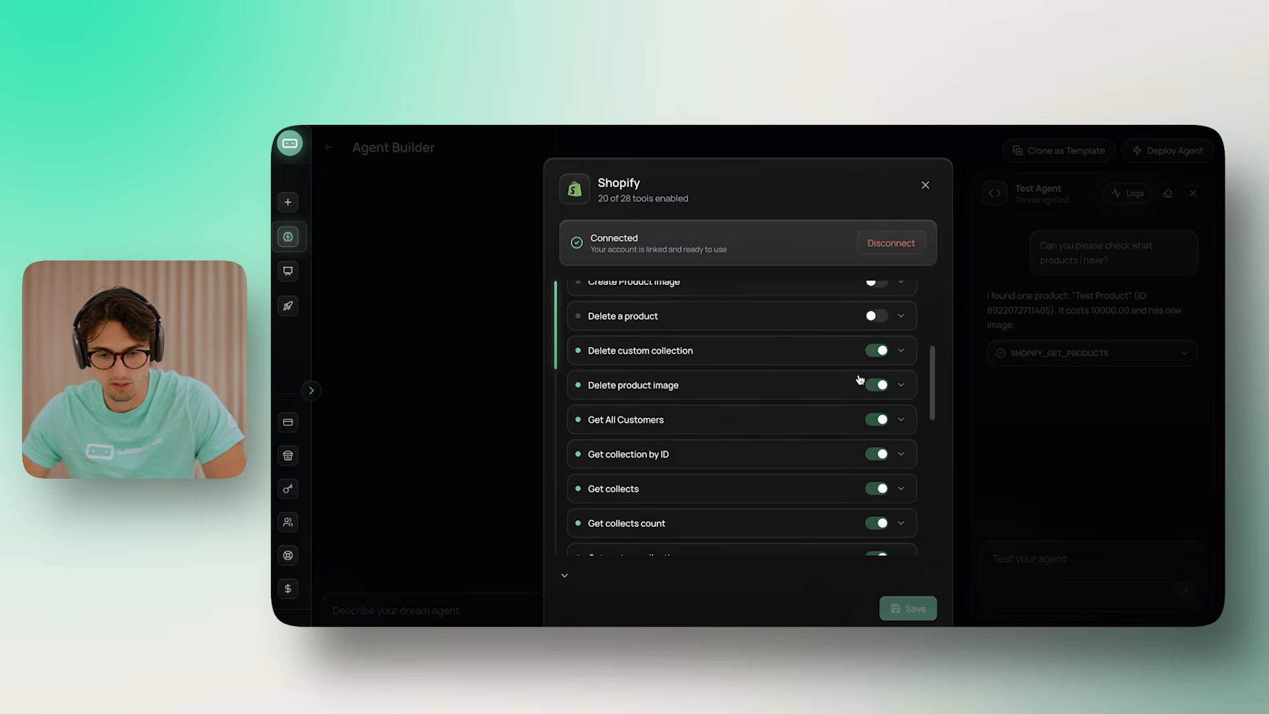
click(869, 356)
click(873, 386)
scroll(869, 421, down, 1)
click(880, 331)
scroll(708, 321, down, 1)
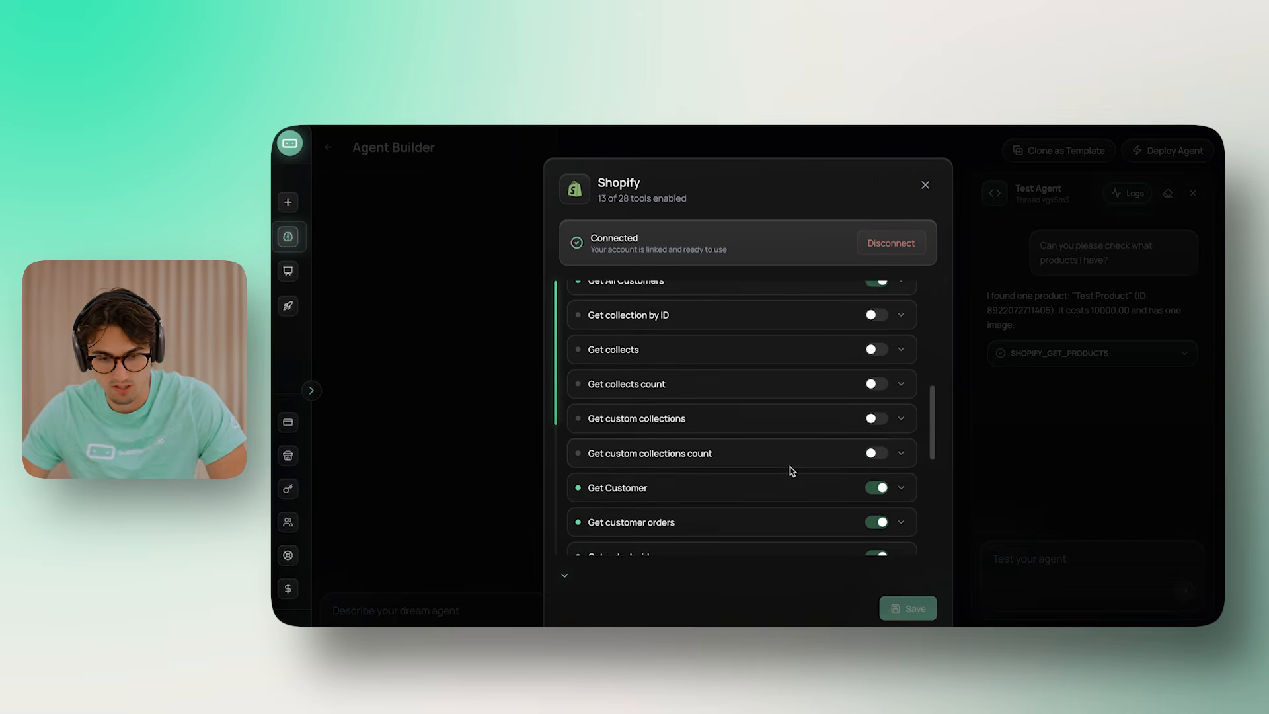
scroll(886, 397, up, 1)
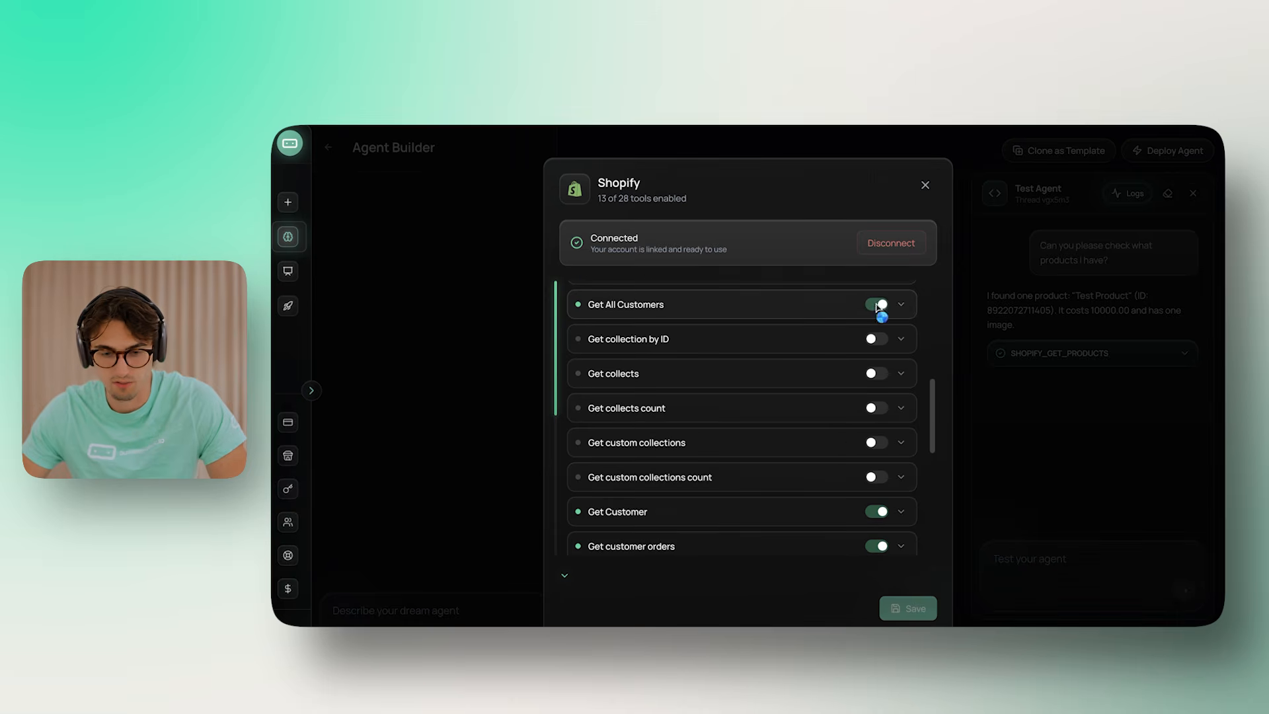
click(877, 305)
scroll(599, 404, down, 4)
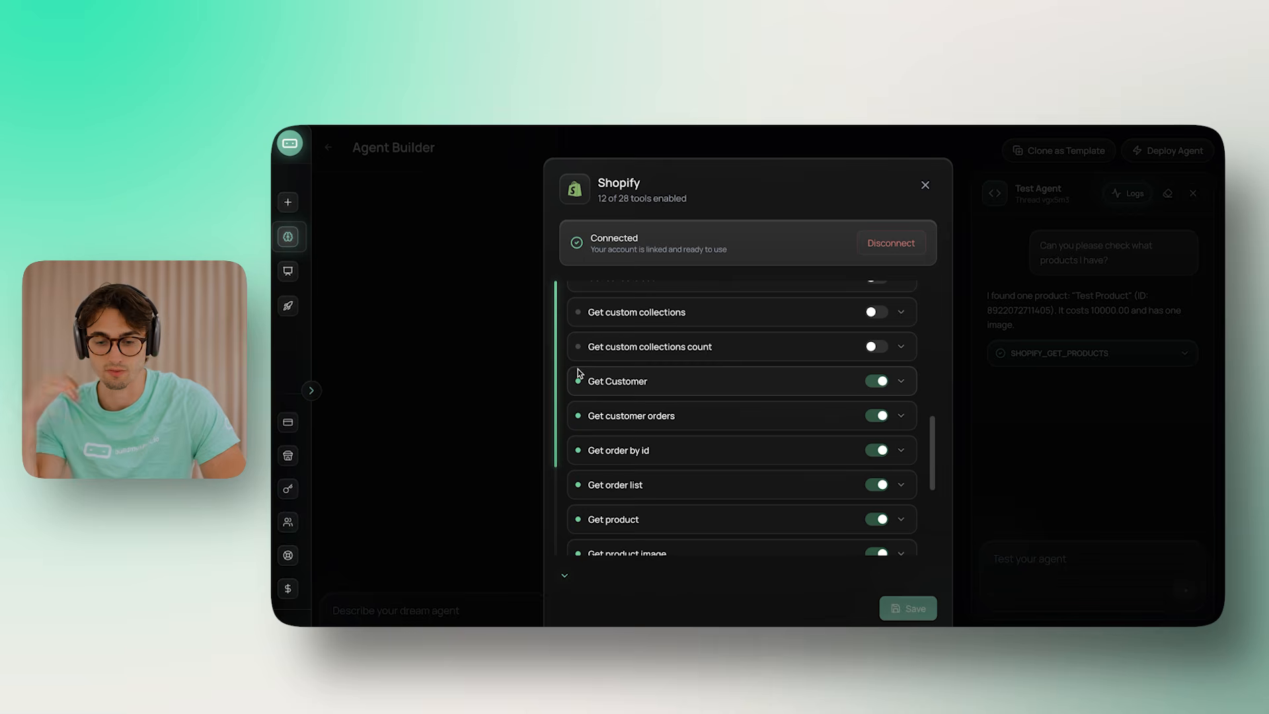
scroll(579, 374, down, 1)
scroll(637, 434, down, 1)
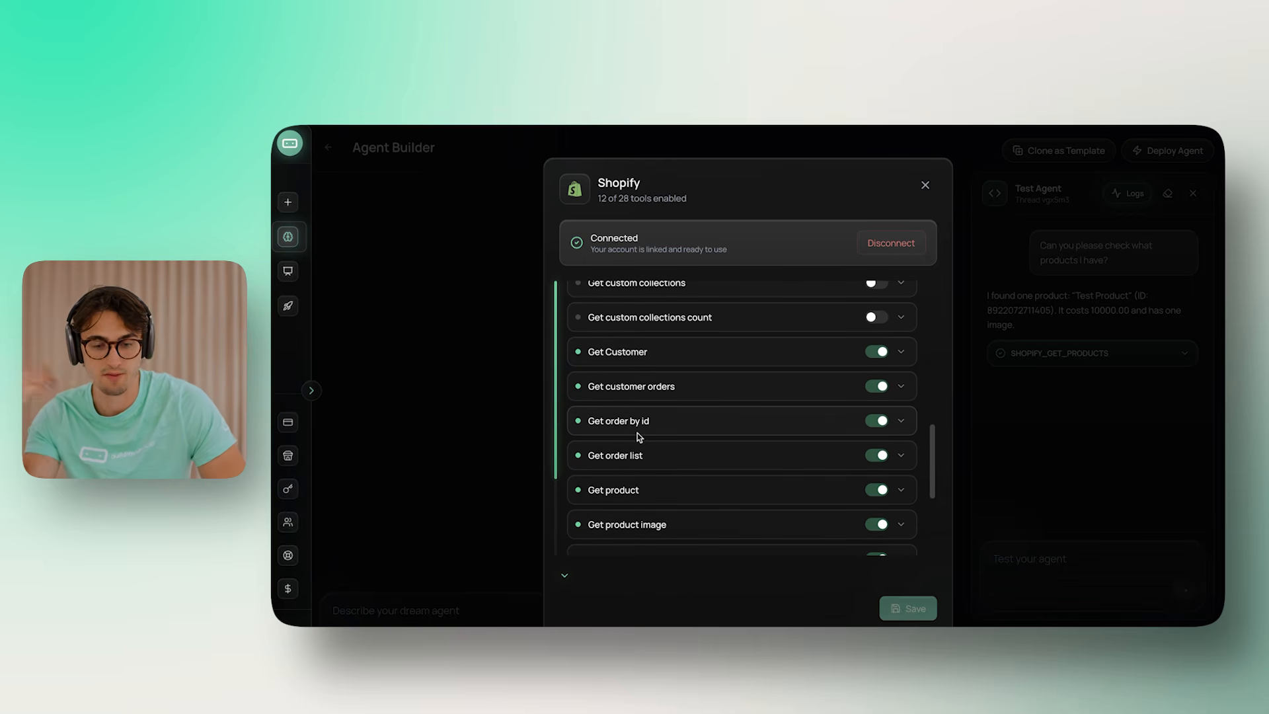
scroll(748, 448, down, 4)
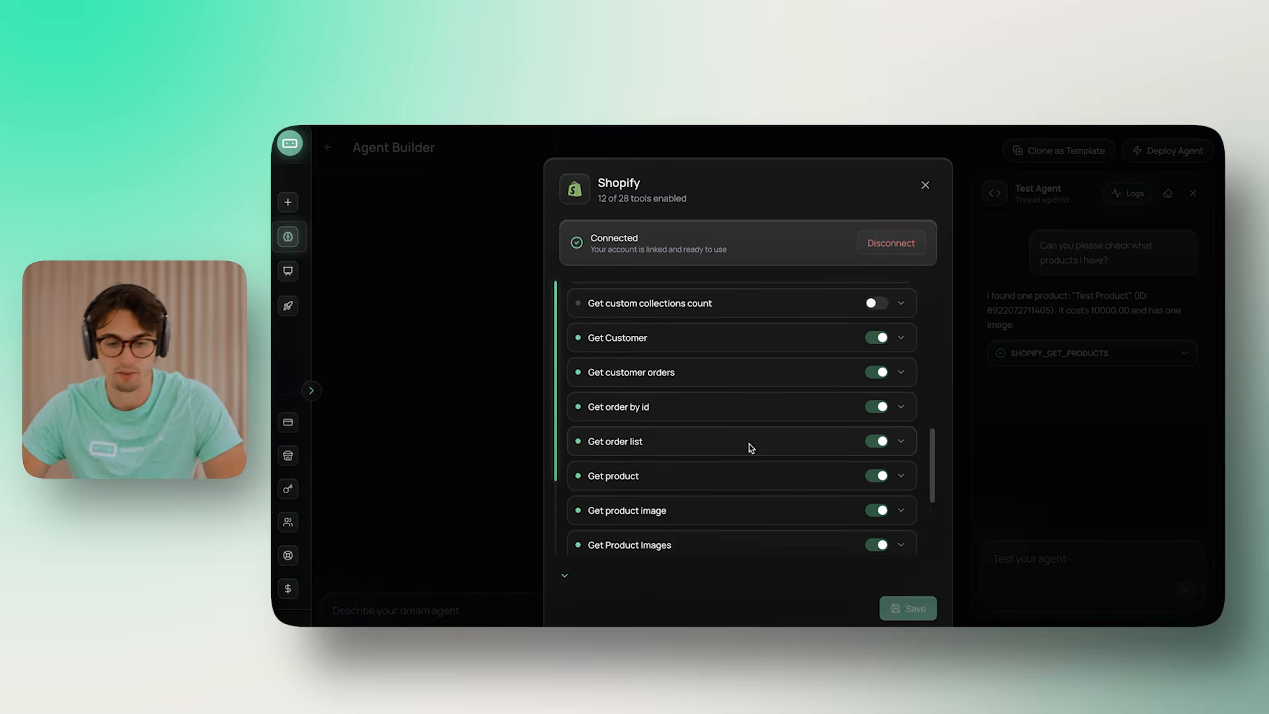
scroll(784, 380, up, 1)
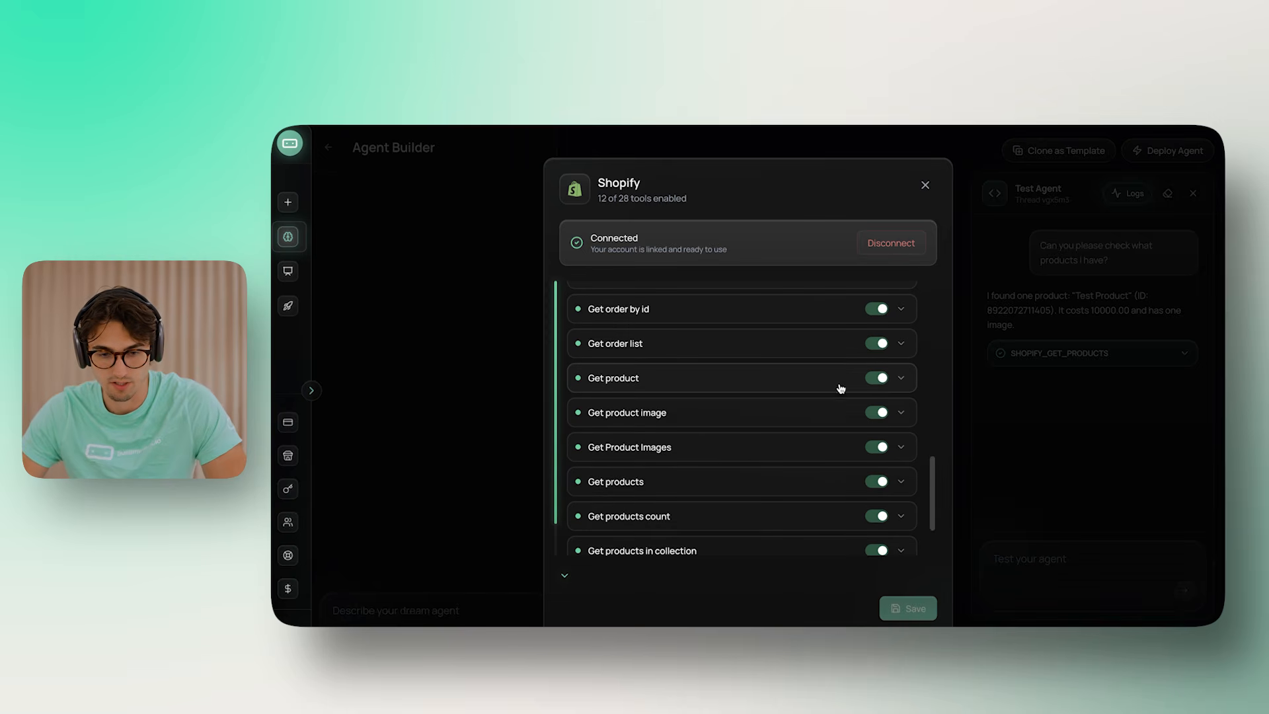
Disable Get product image, Get Product Images, Get products count, Get products in collection and Update Order, then close
click(878, 413)
scroll(859, 418, down, 2)
click(872, 403)
scroll(879, 410, down, 2)
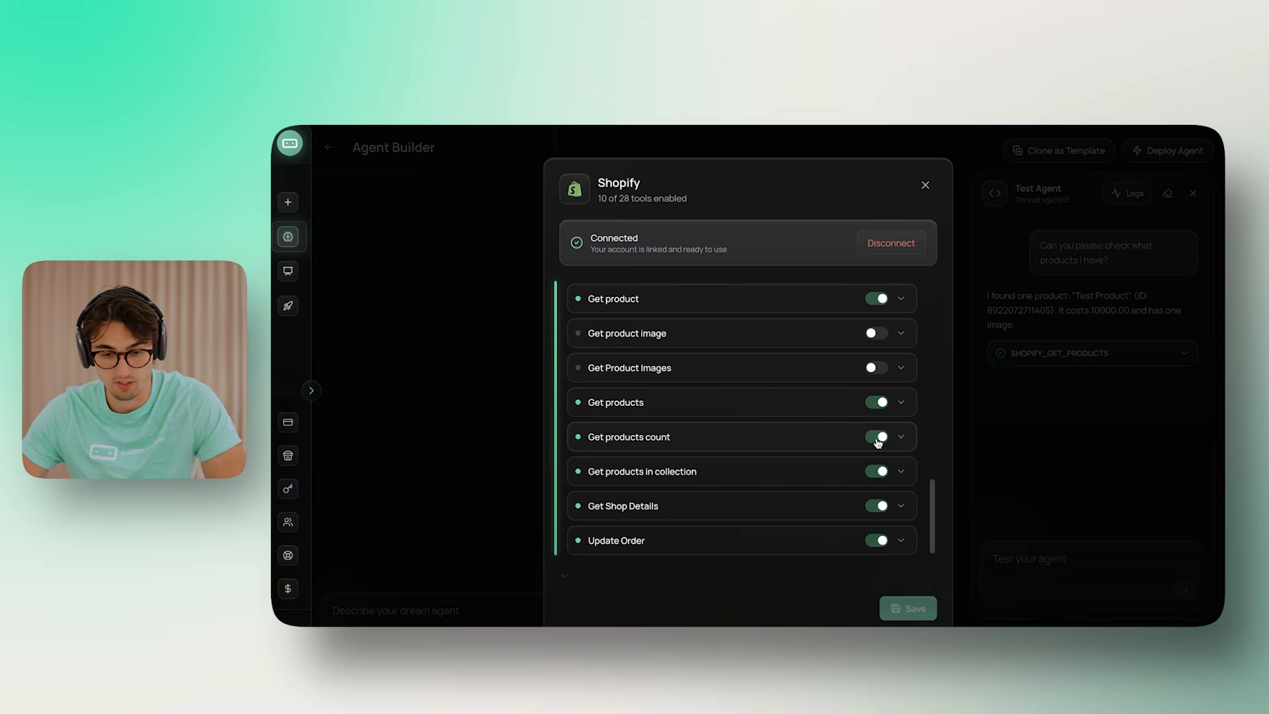
click(879, 443)
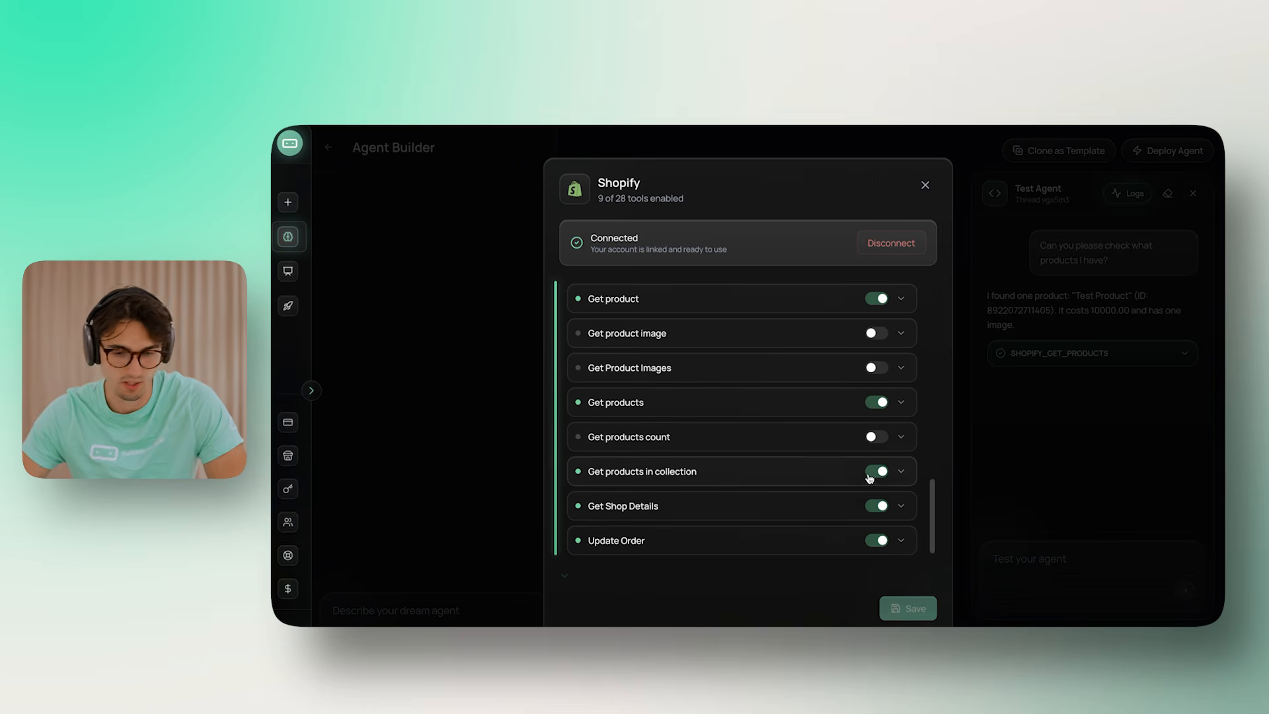
click(886, 472)
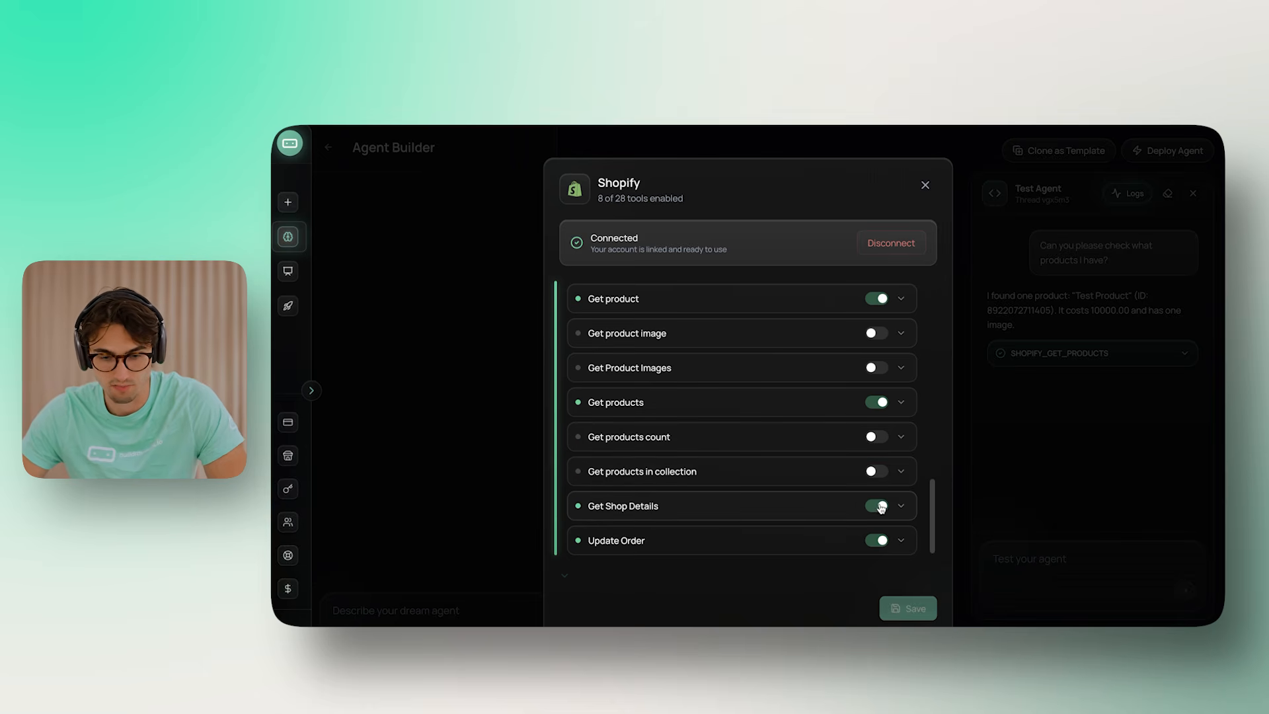
click(877, 541)
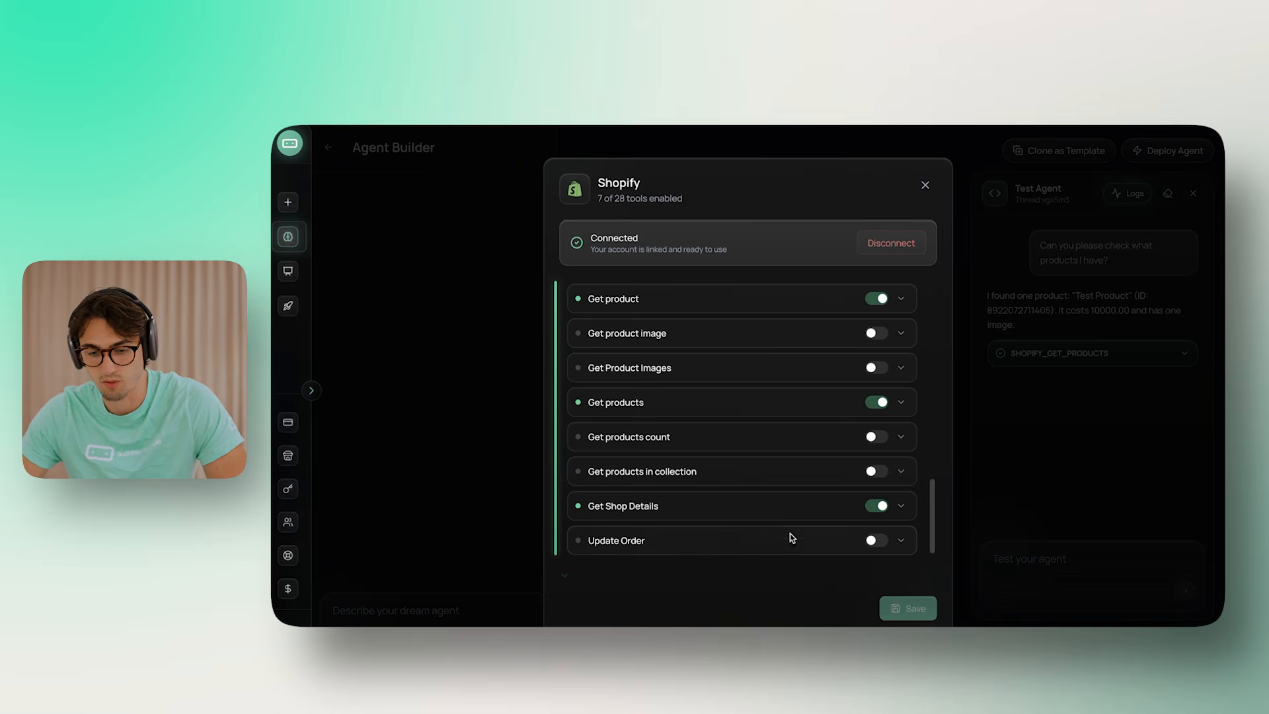
scroll(800, 491, up, 5)
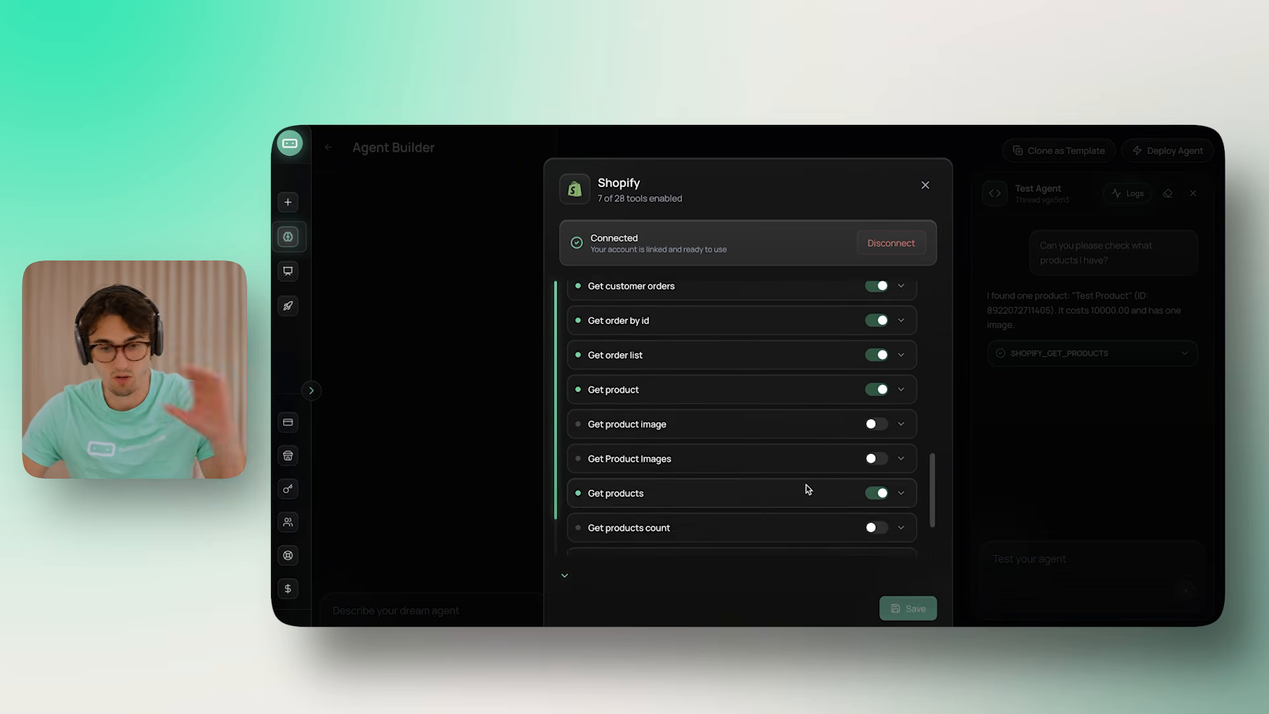
scroll(814, 484, down, 3)
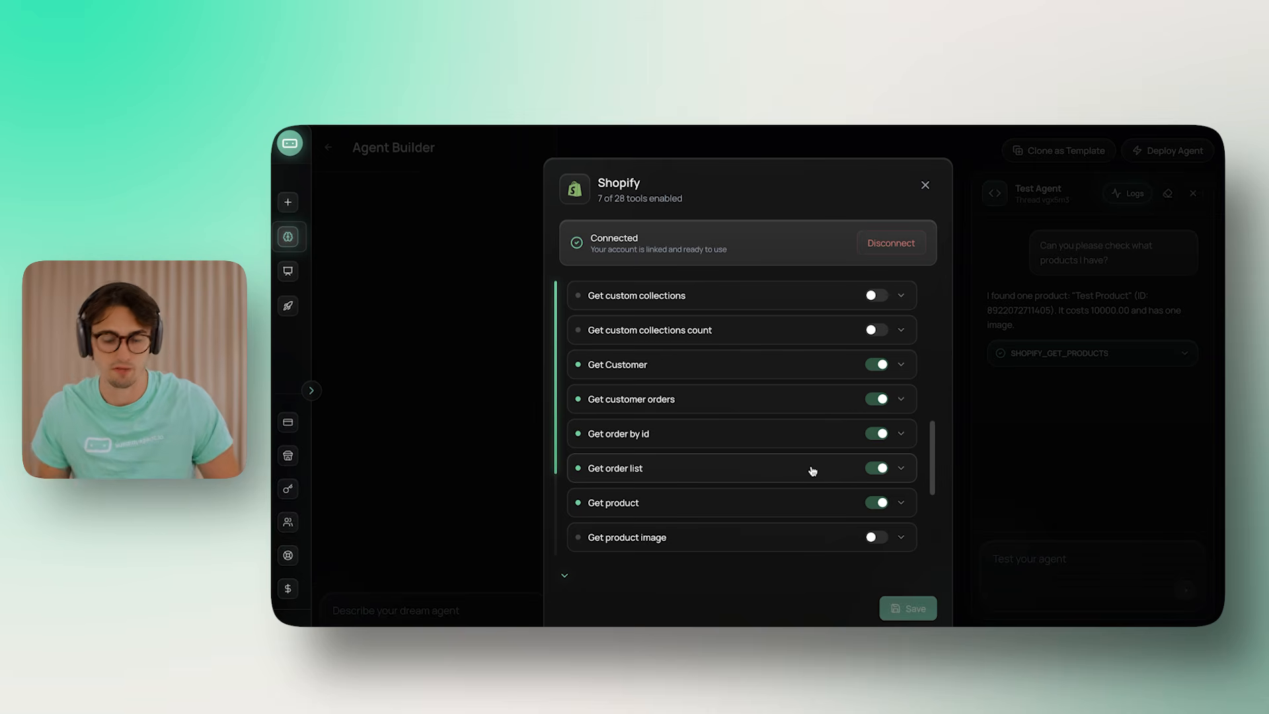
scroll(831, 522, down, 4)
scroll(833, 490, up, 15)
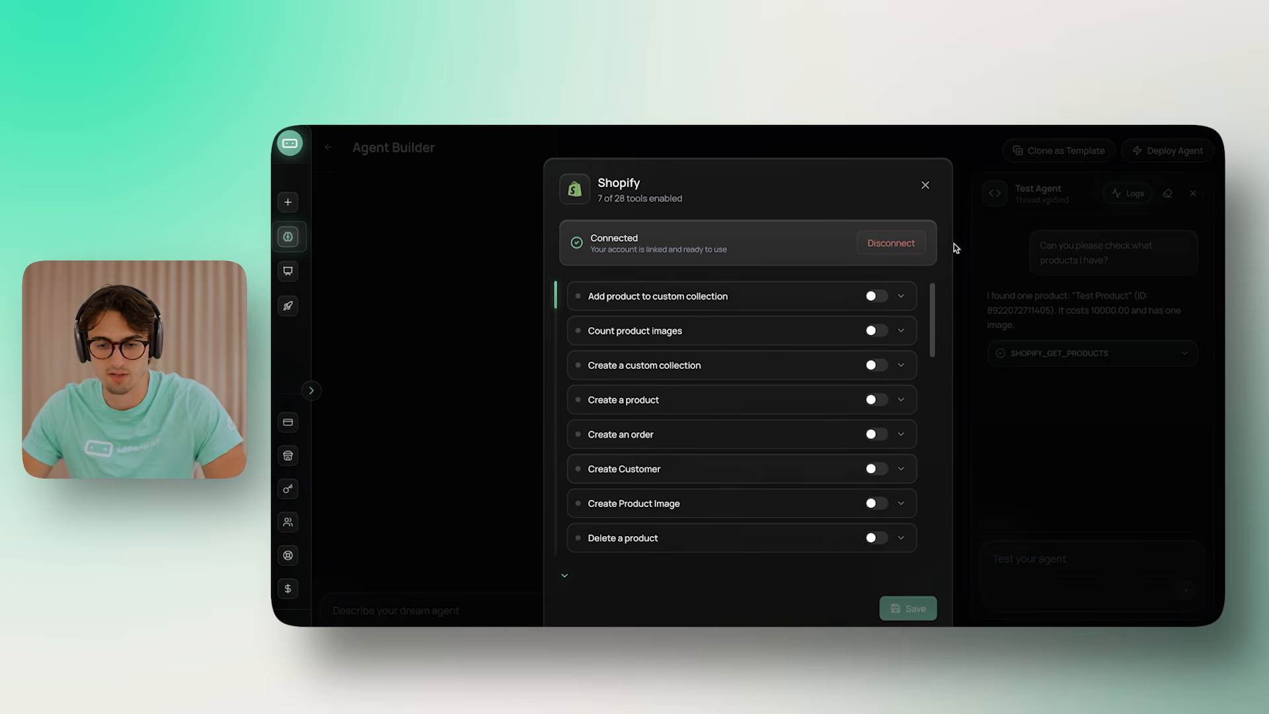
click(926, 185)
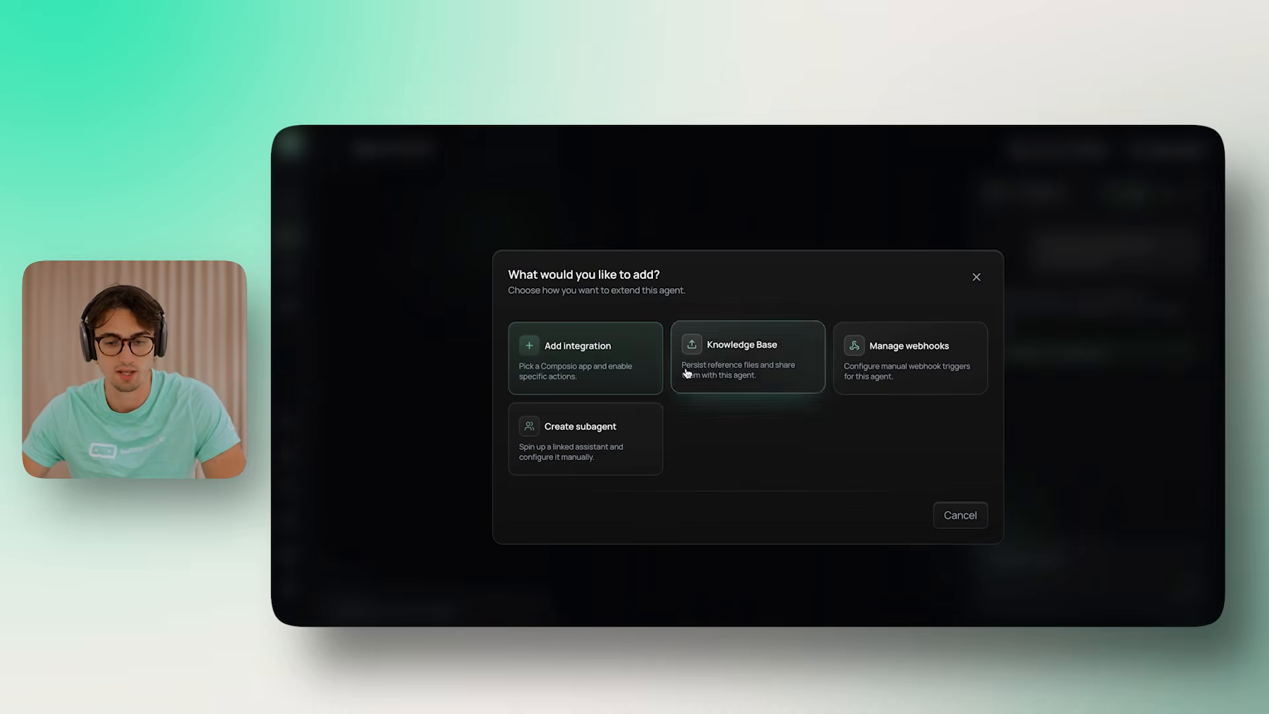
Open the agent's Knowledge Base on its Import website tab
click(760, 367)
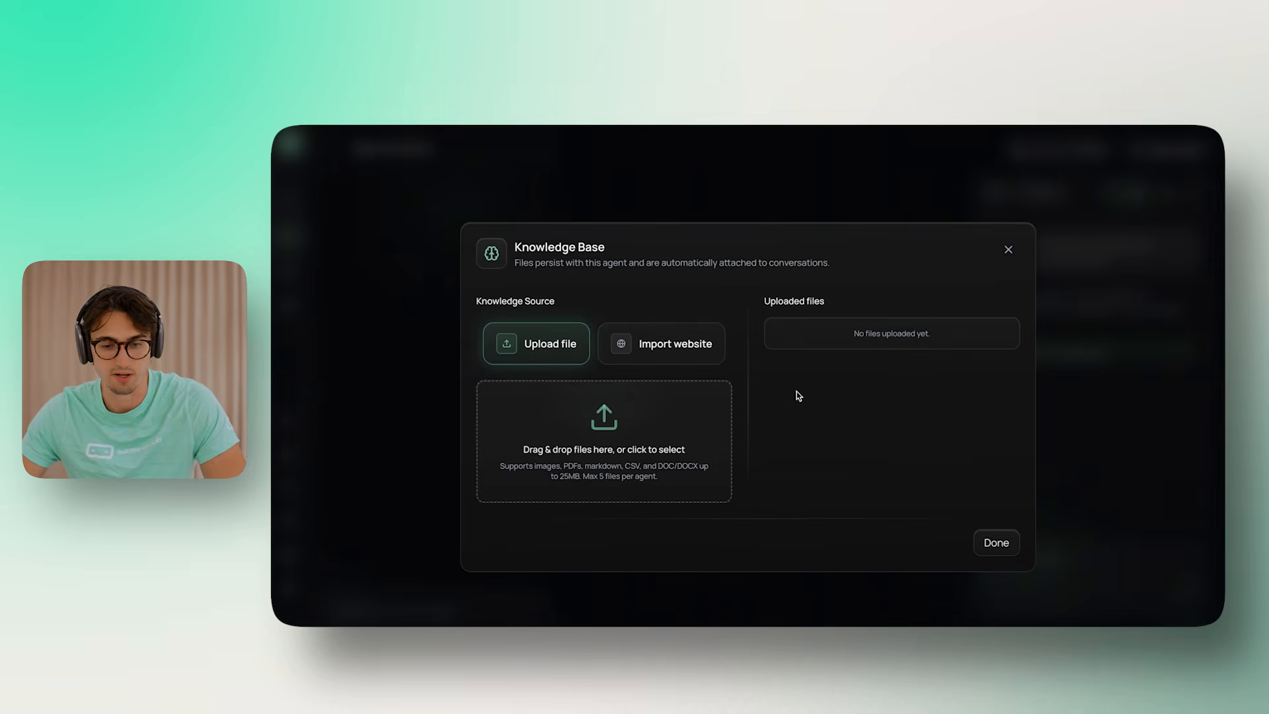
click(684, 349)
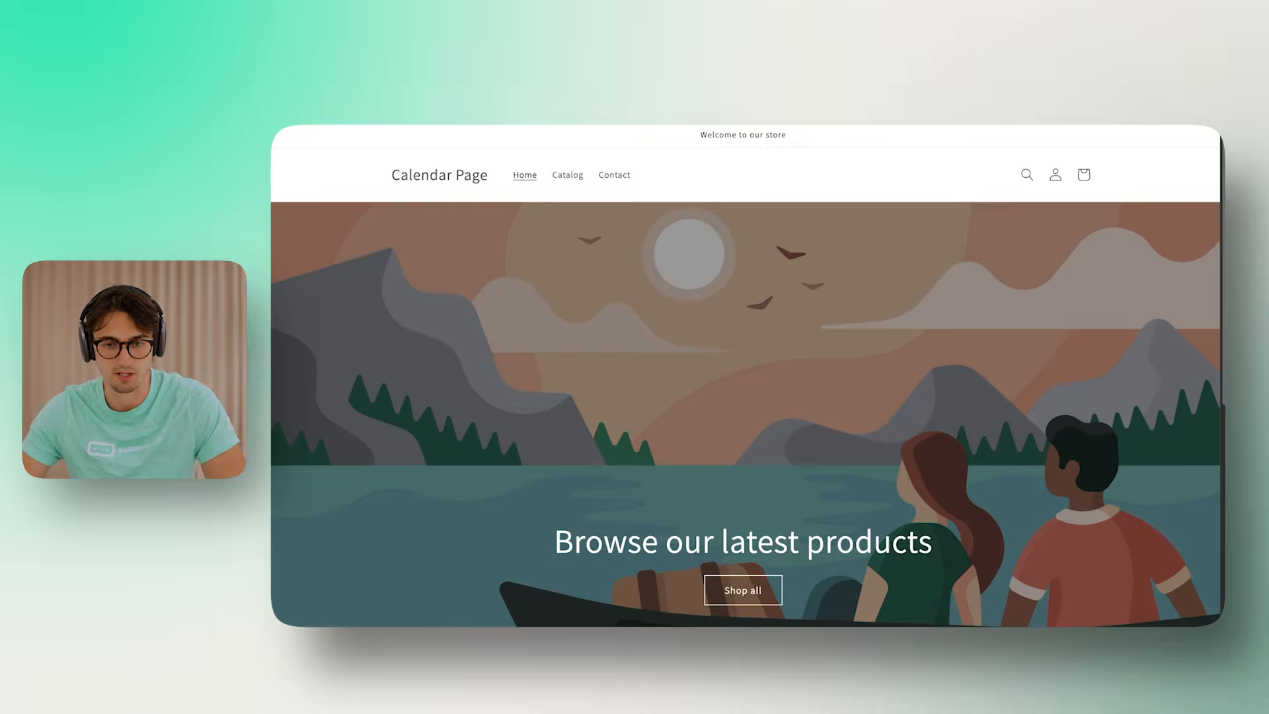
Scroll the Google results for gymshark to locate the Gymshark Official Store at gymshark.com
scroll(839, 357, down, 8)
scroll(860, 360, up, 3)
scroll(896, 371, up, 5)
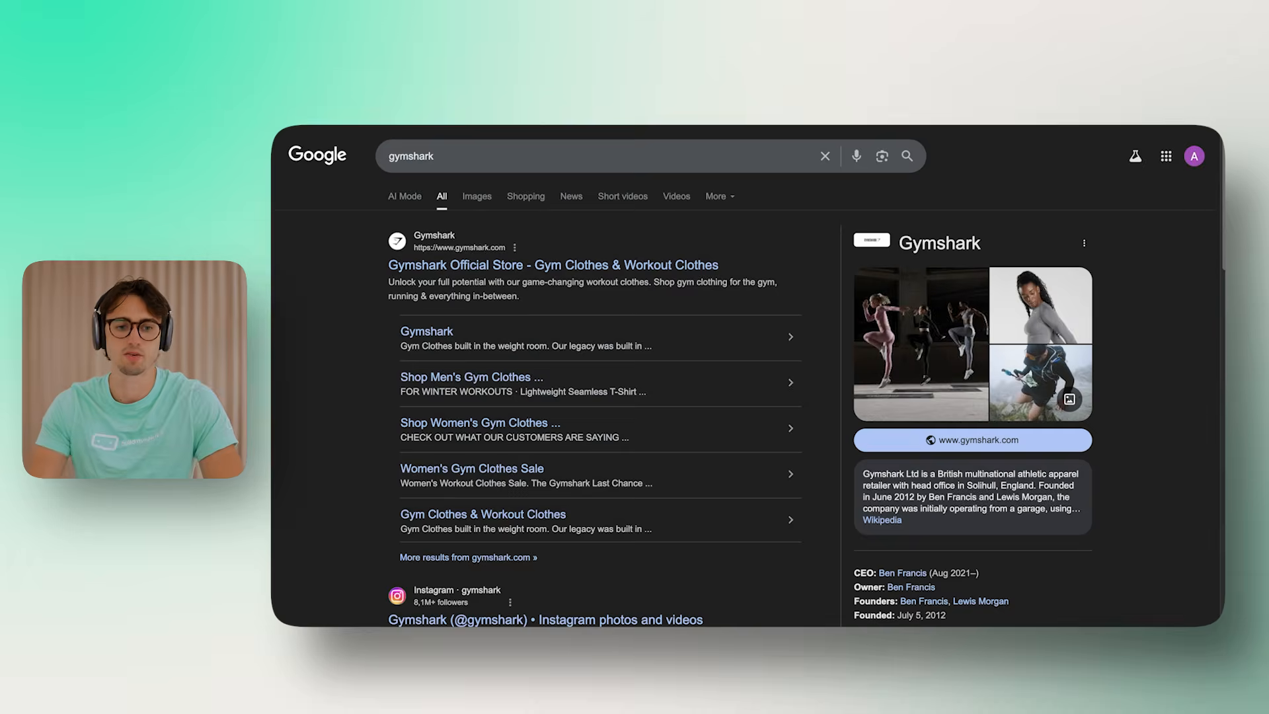
Add the Gymshark homepage and About Us page URLs to the first two Knowledge Base fields
click(518, 266)
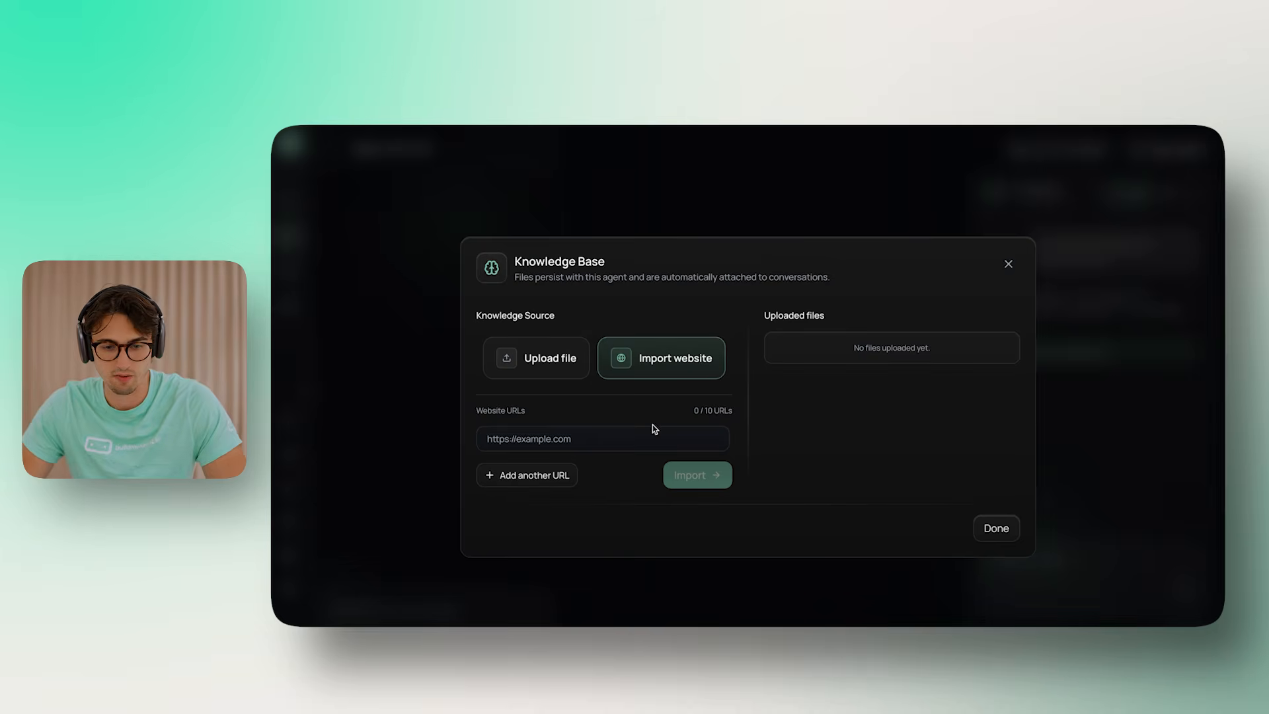
text(https://www.gymshark.com/)
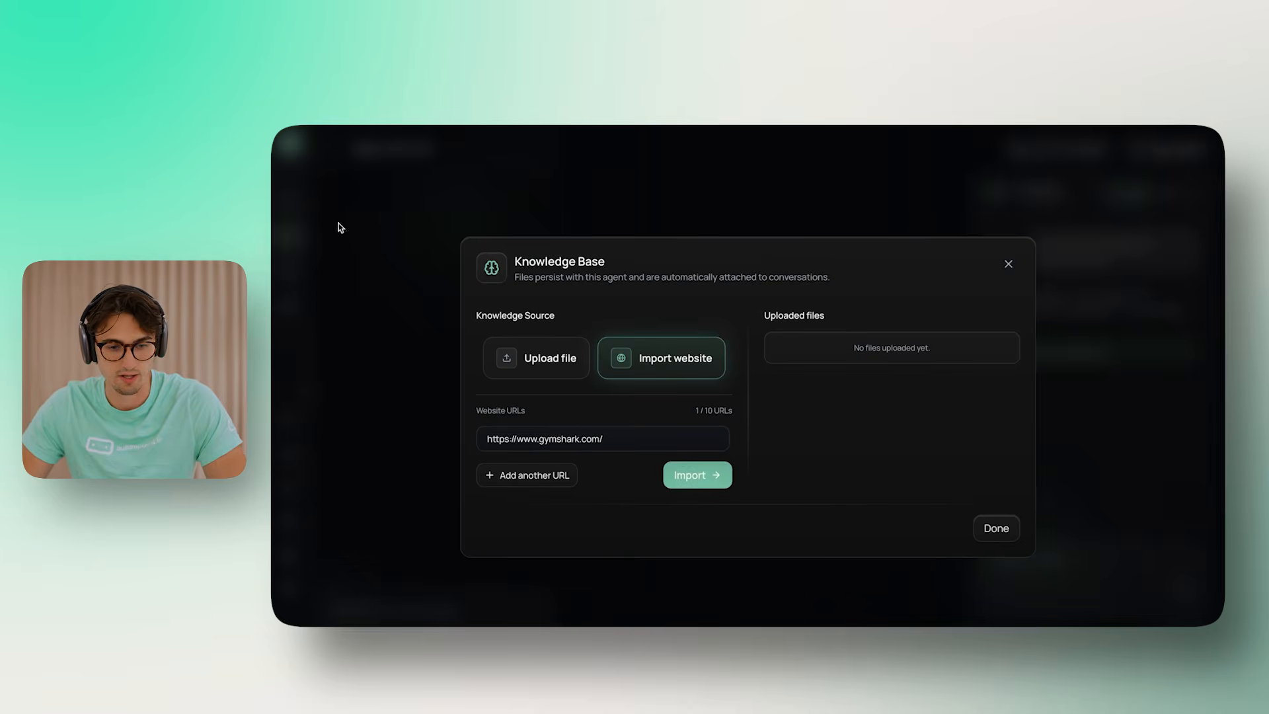
click(530, 476)
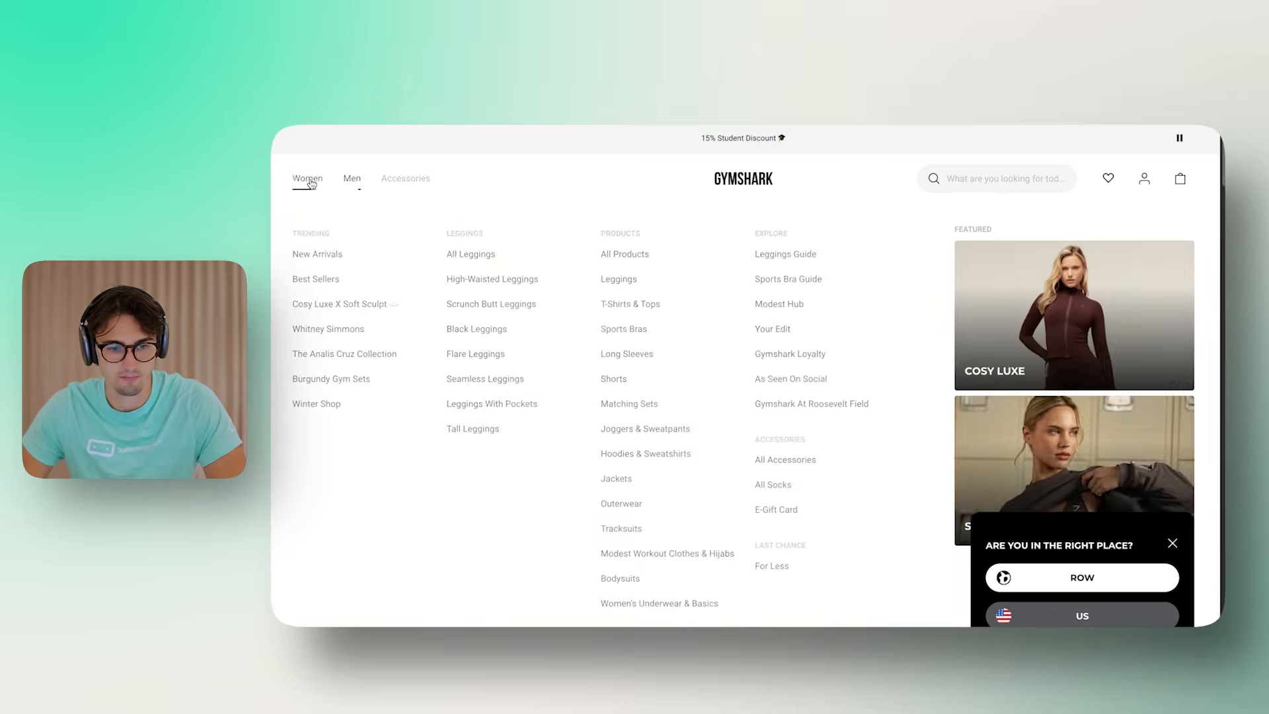
scroll(837, 328, down, 10)
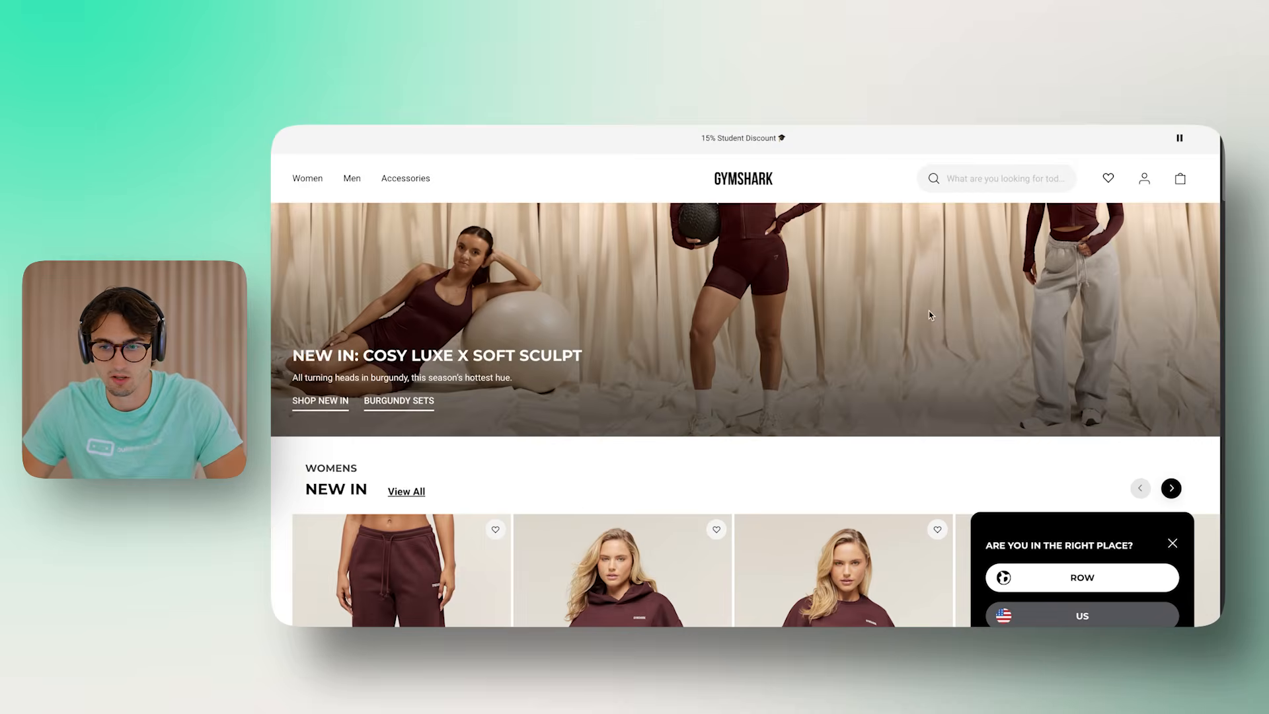
scroll(837, 327, down, 20)
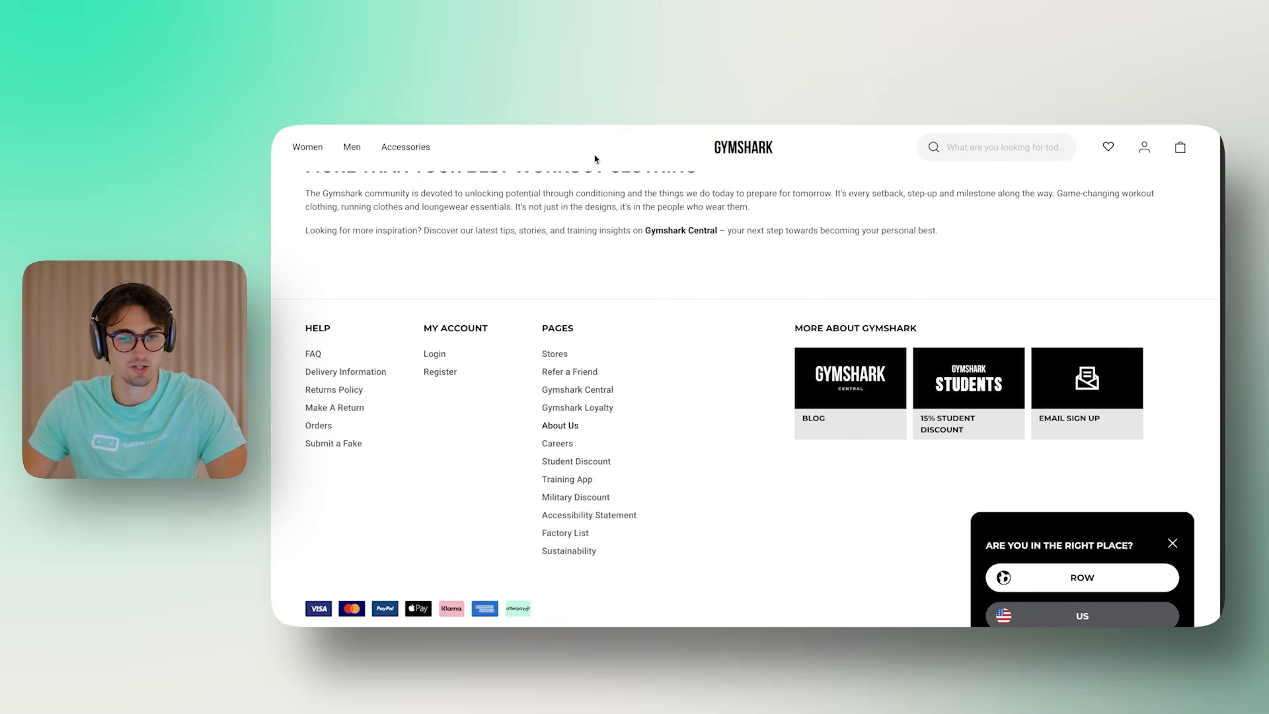
click(585, 107)
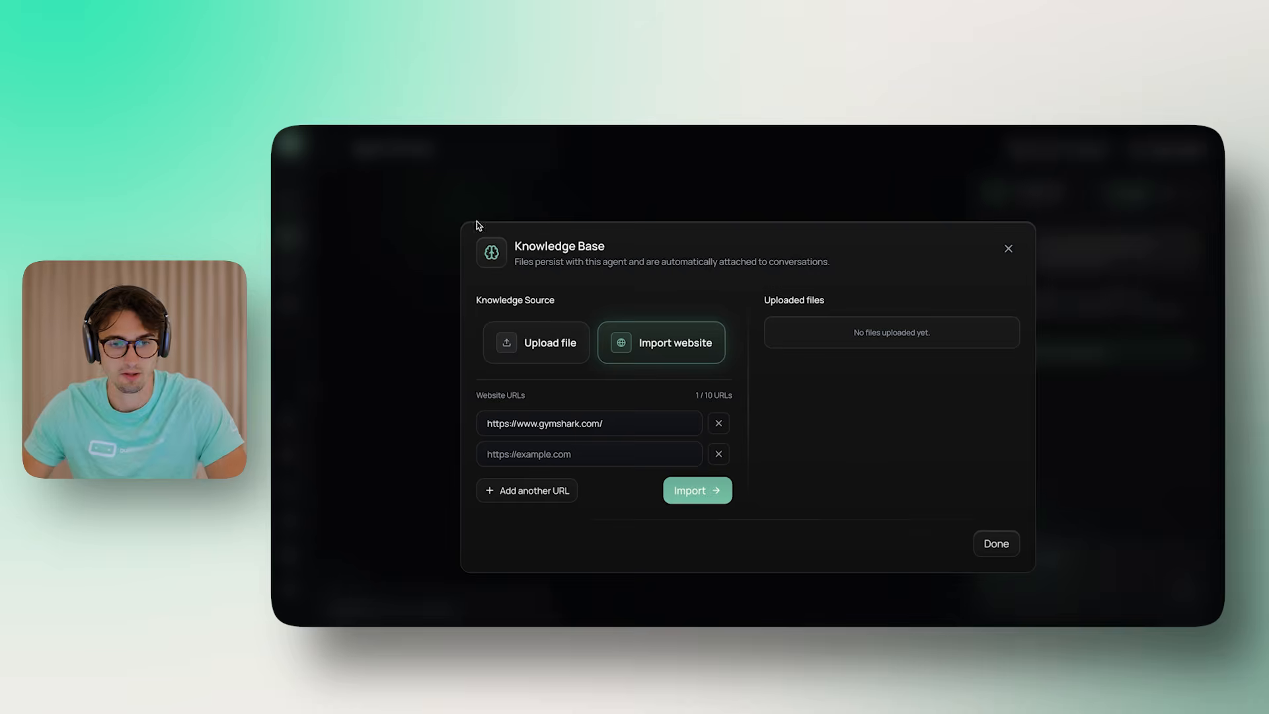
text(https://www.gymshark.com/pages/about-us)
click(546, 490)
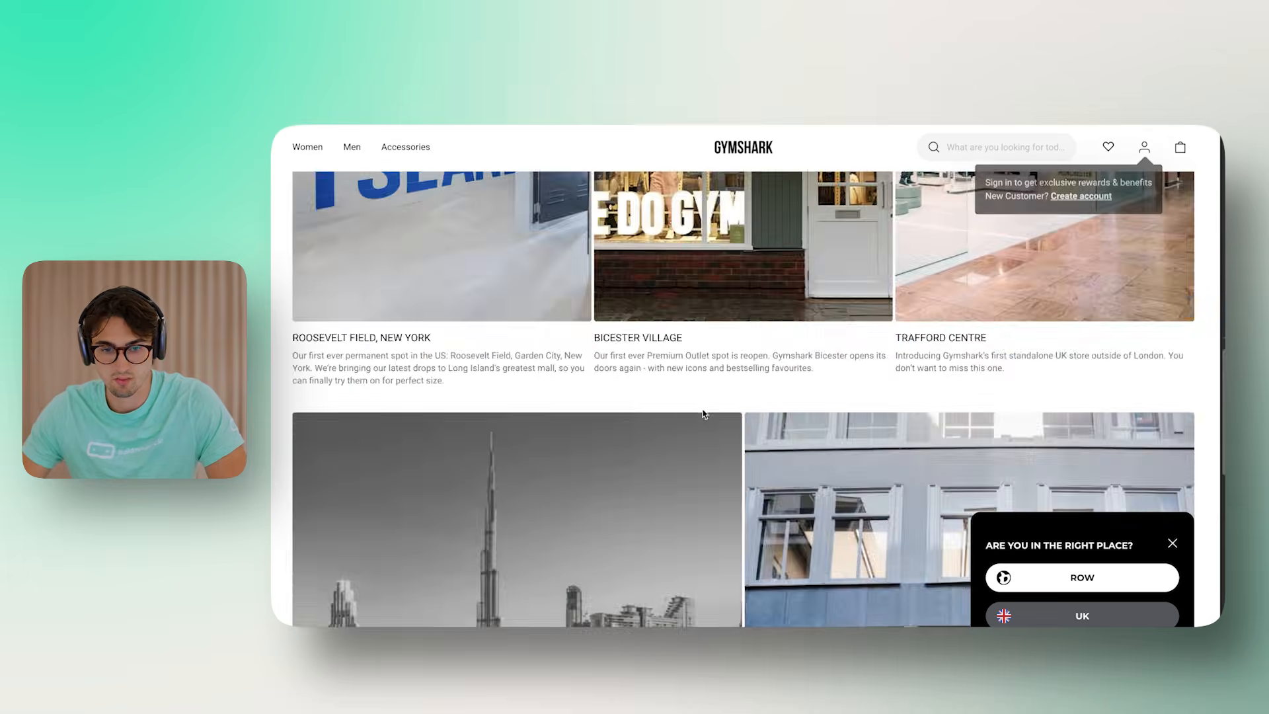
scroll(701, 423, down, 7)
scroll(701, 423, up, 10)
scroll(704, 427, down, 5)
scroll(708, 430, up, 8)
Add the Gymshark stores page URL and the next Gymshark page address as further URL rows
click(506, 125)
key(super+c)
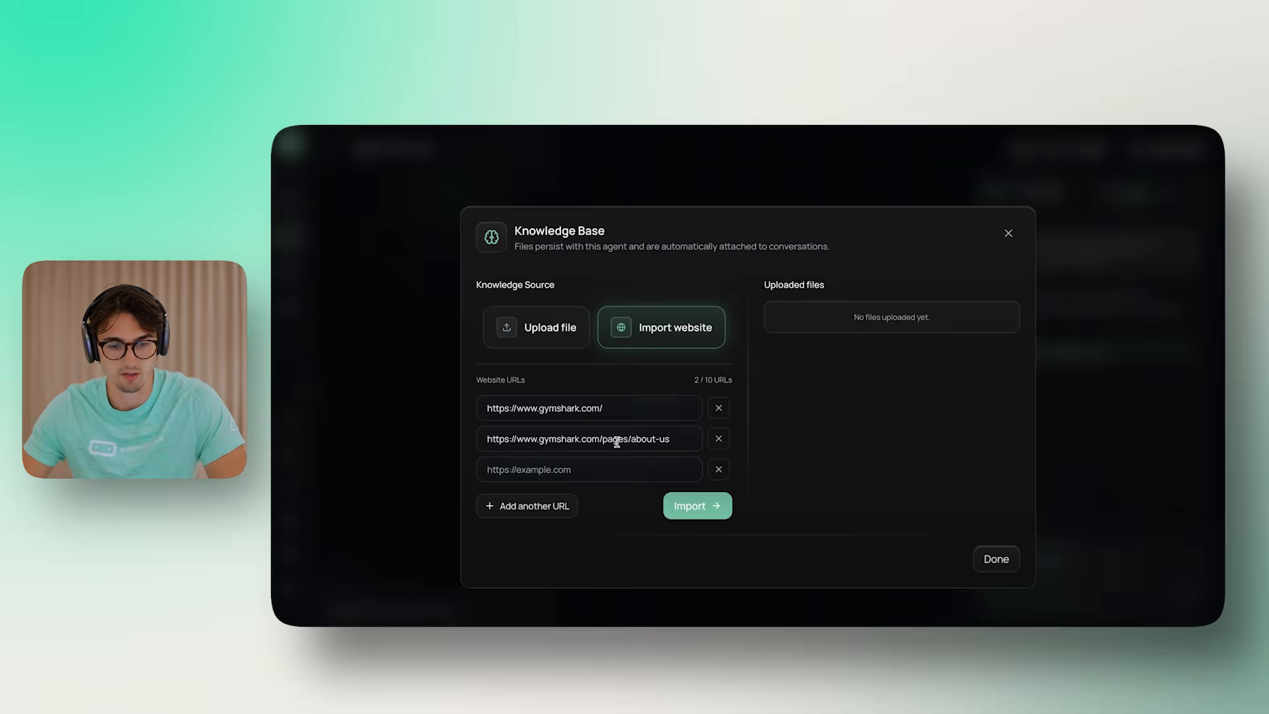
click(581, 477)
key(super+v)
click(534, 516)
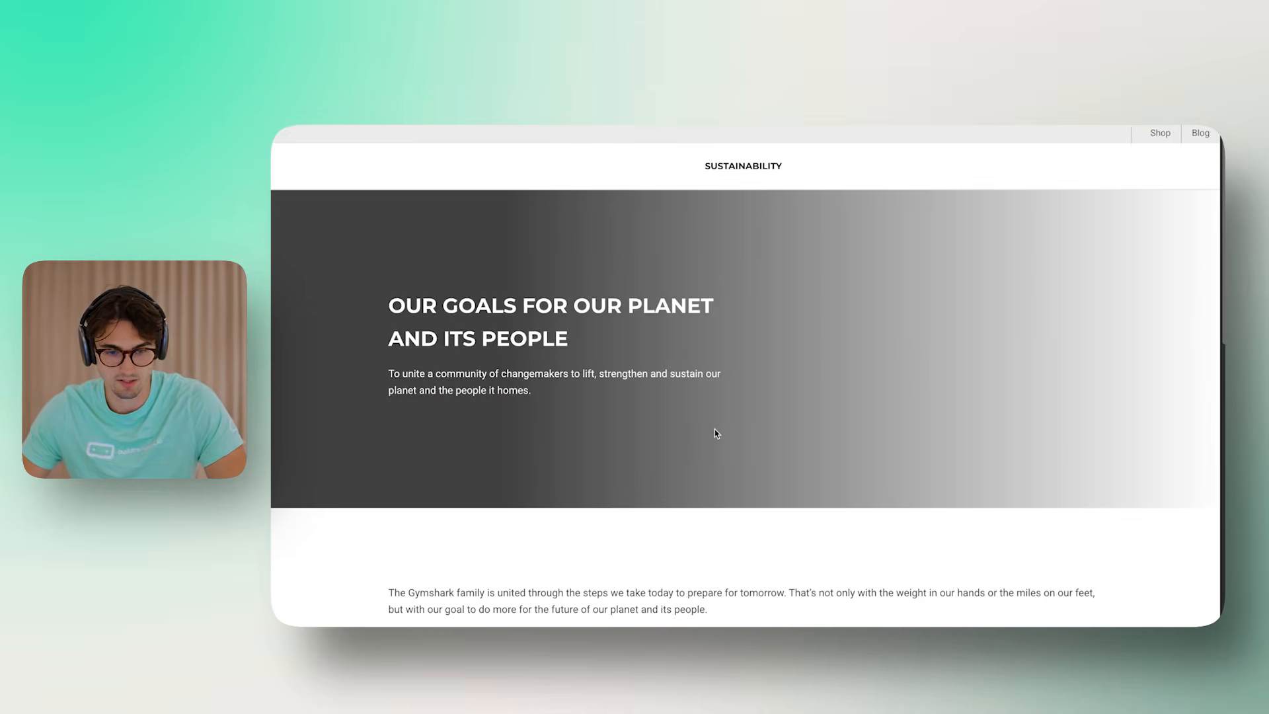
scroll(719, 423, down, 1)
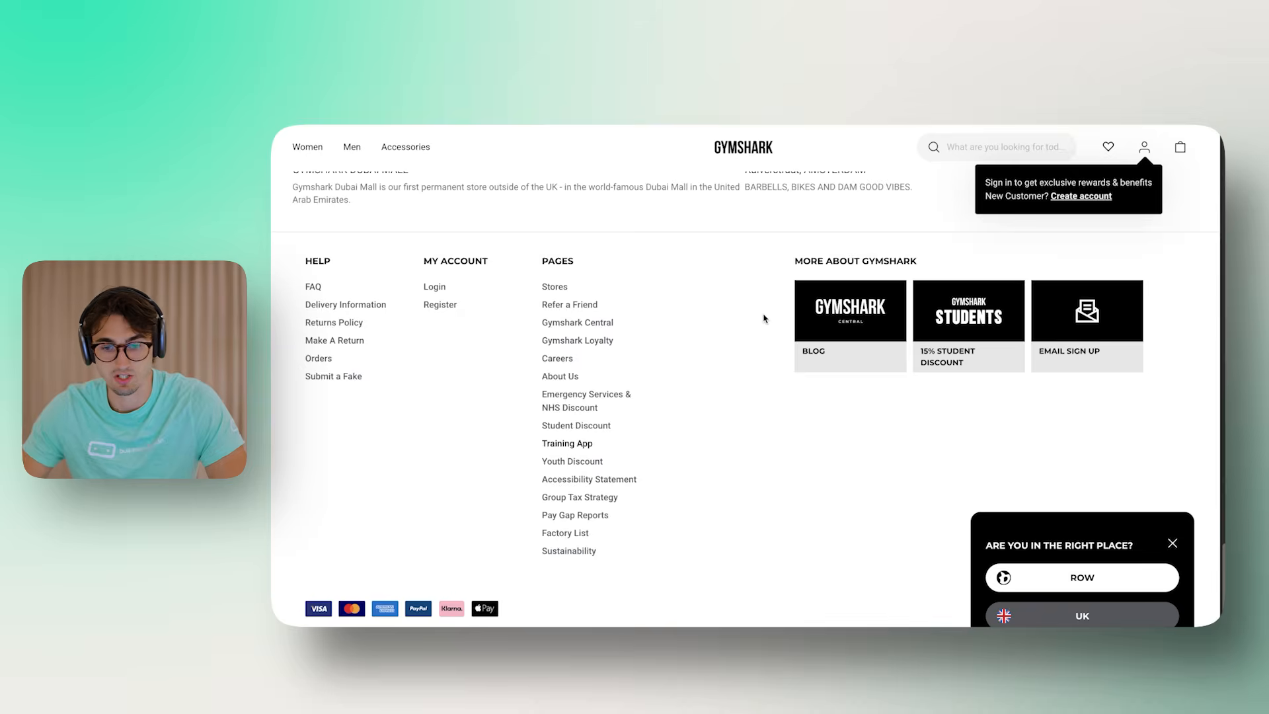
scroll(740, 278, down, 20)
scroll(751, 306, up, 15)
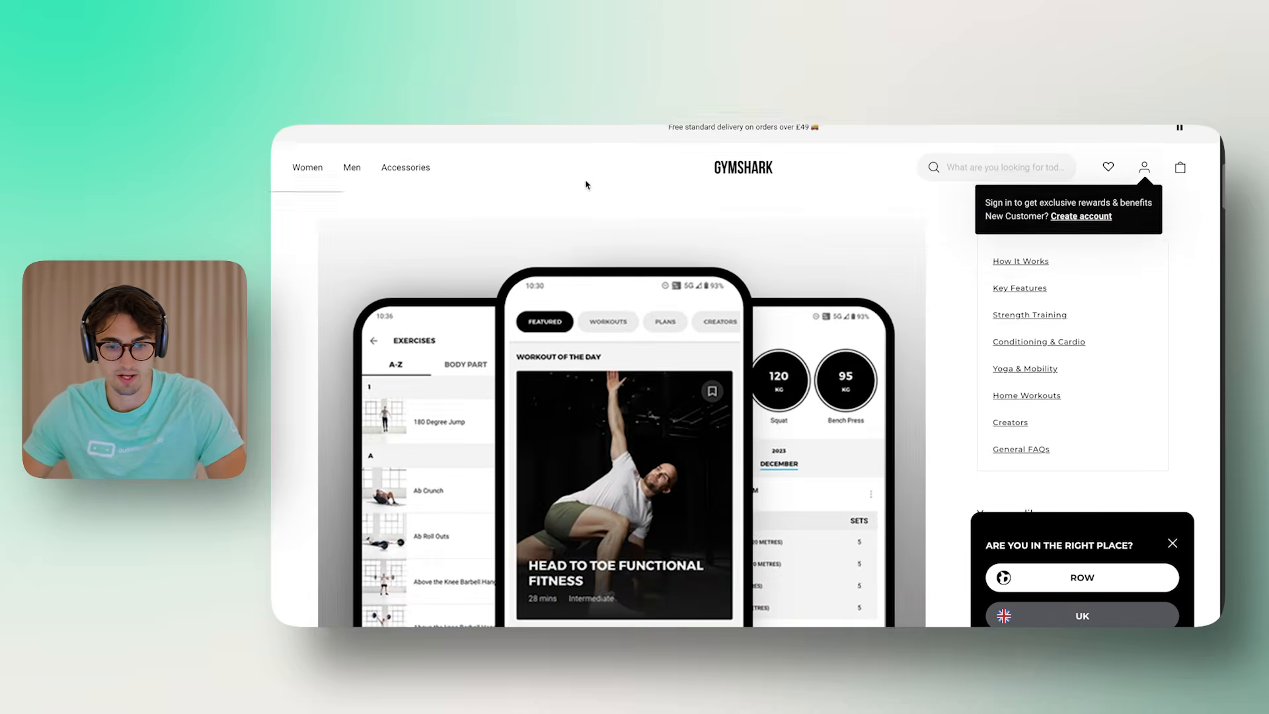
click(582, 131)
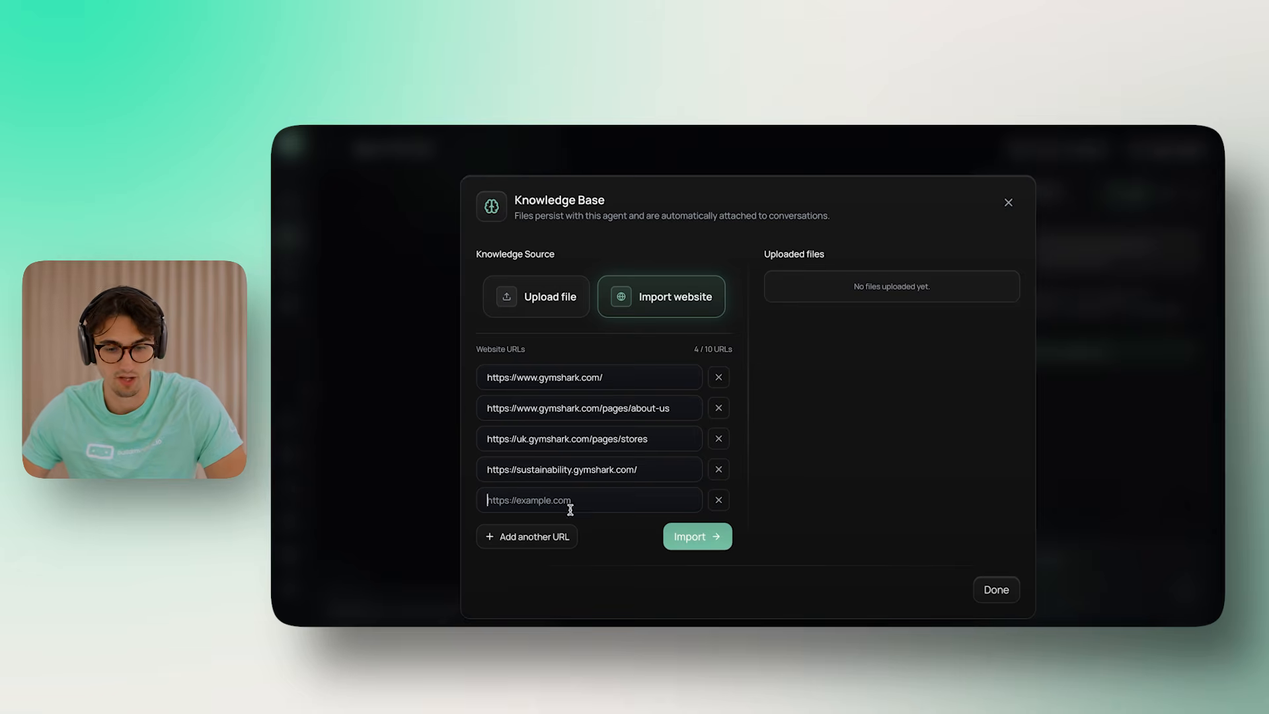
key(ctrl+v)
click(535, 536)
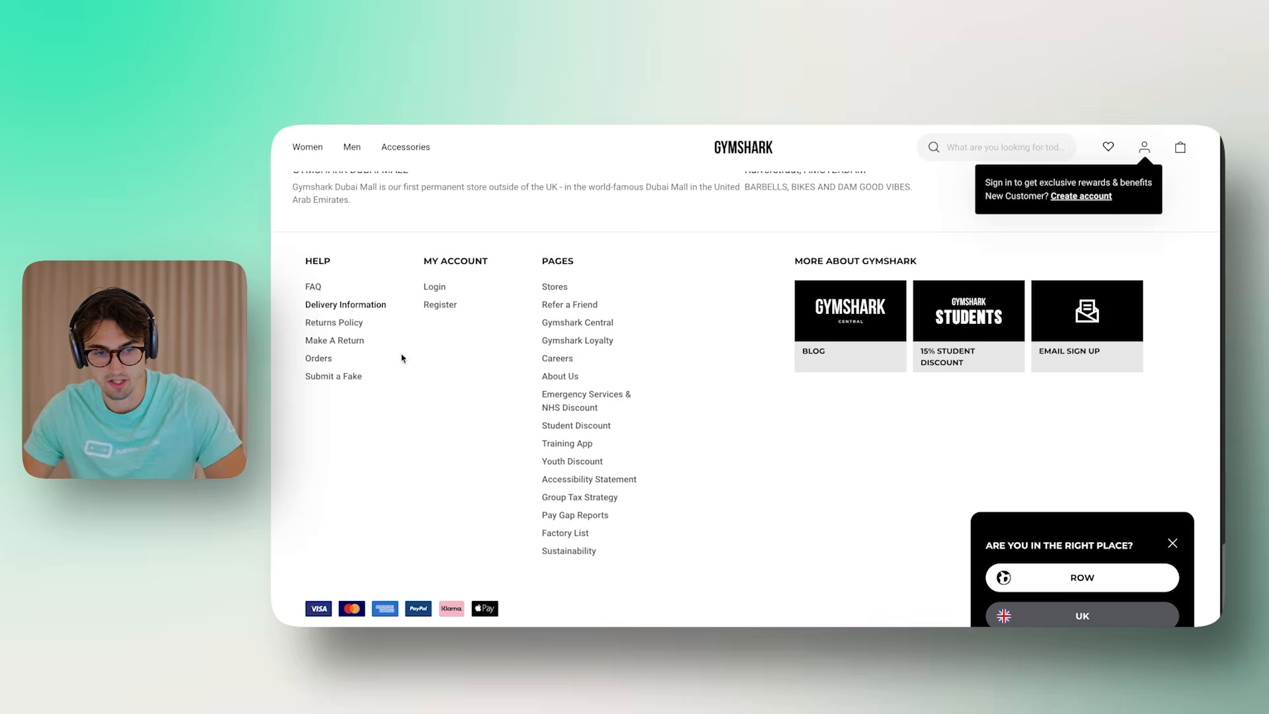
Add the Make A Return and exchange help article URLs, filling the list to 10/10
click(346, 304)
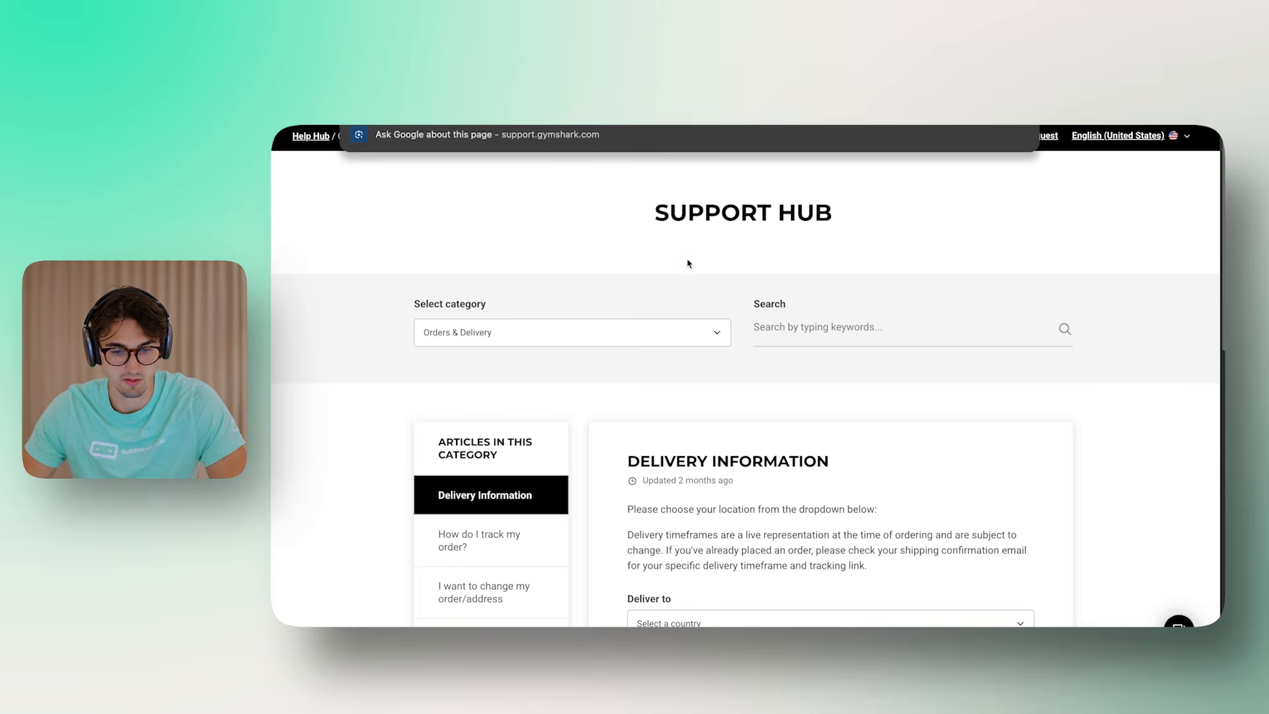
scroll(727, 364, down, 15)
scroll(595, 403, down, 2)
scroll(529, 403, up, 15)
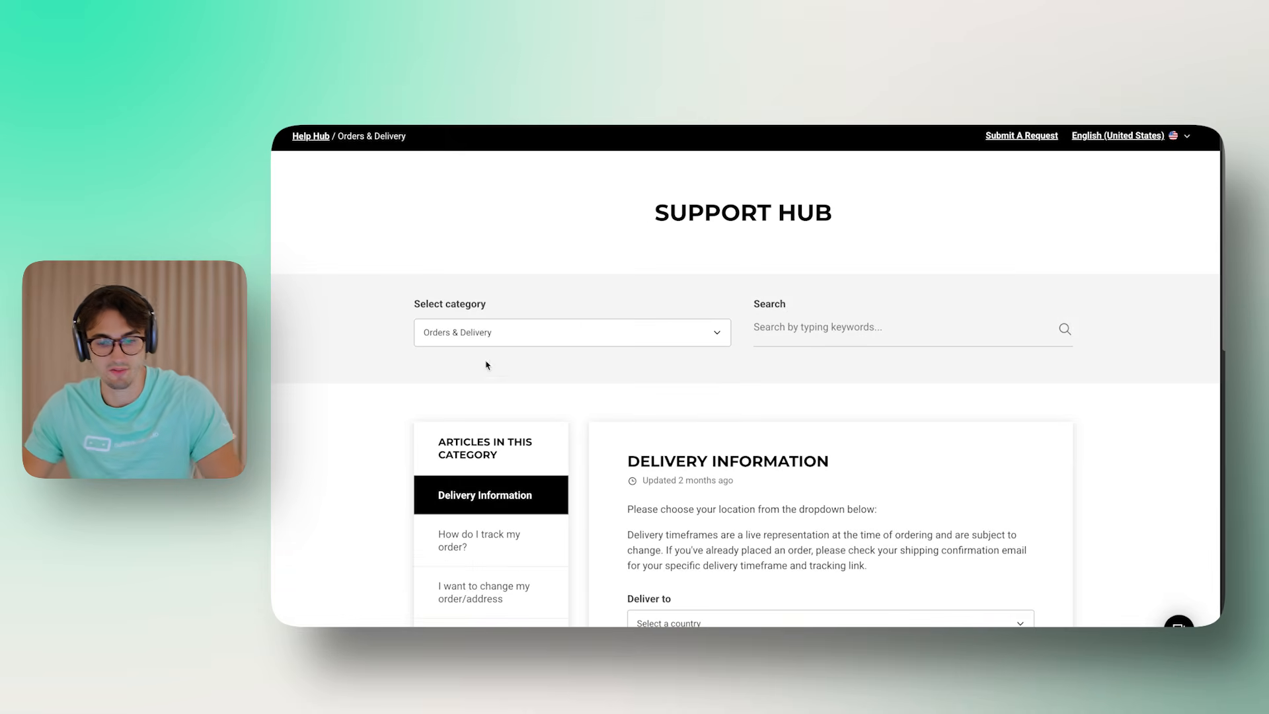
key(alt+Left)
scroll(575, 364, down, 15)
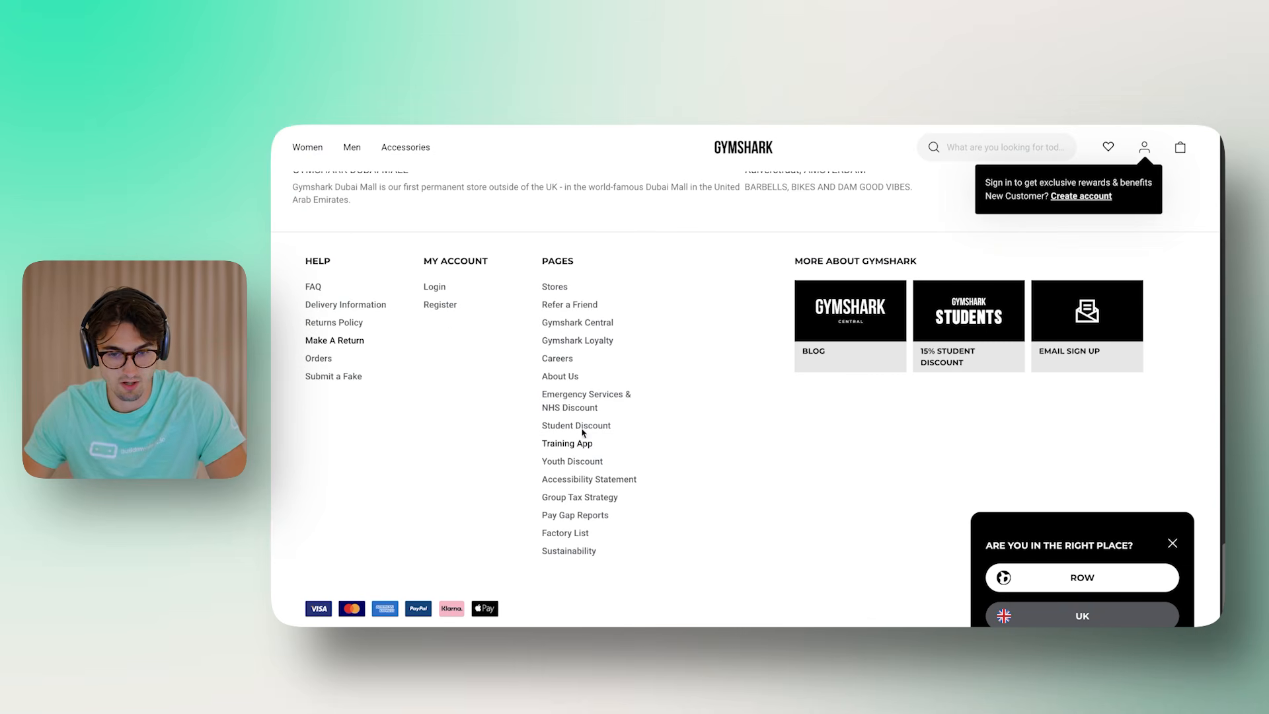
click(567, 127)
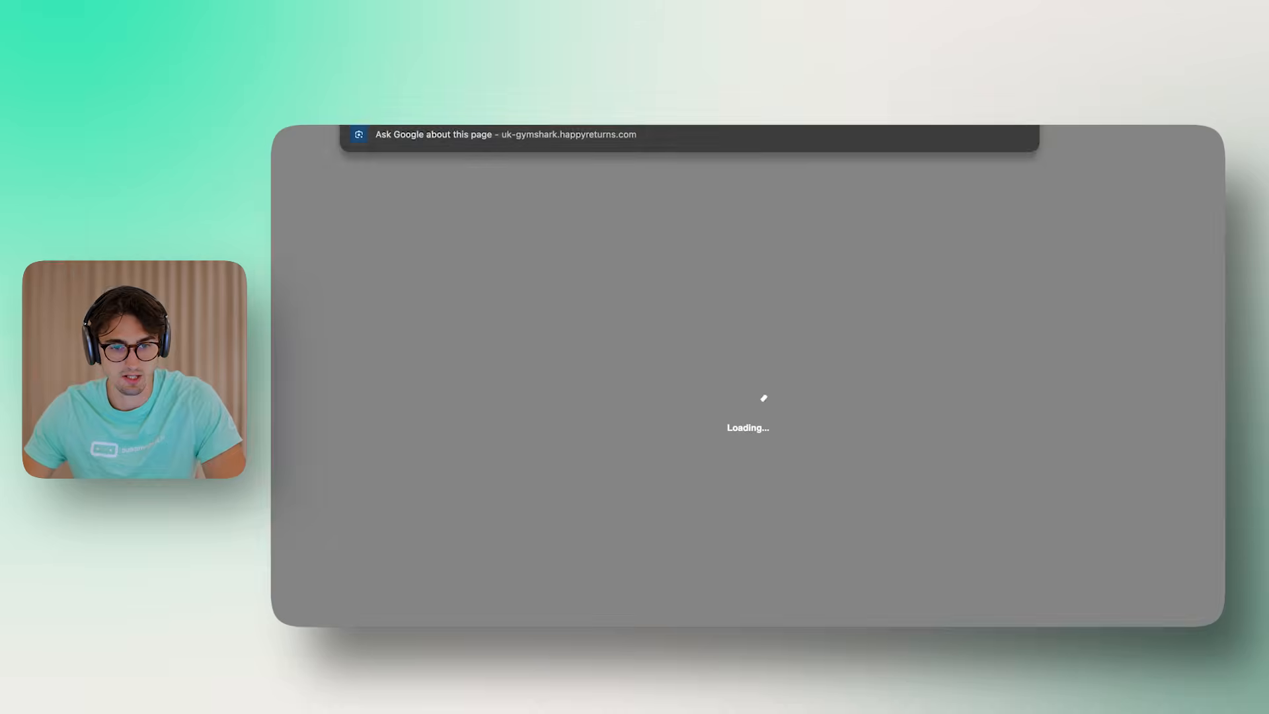
click(568, 125)
click(548, 545)
key(ctrl+v)
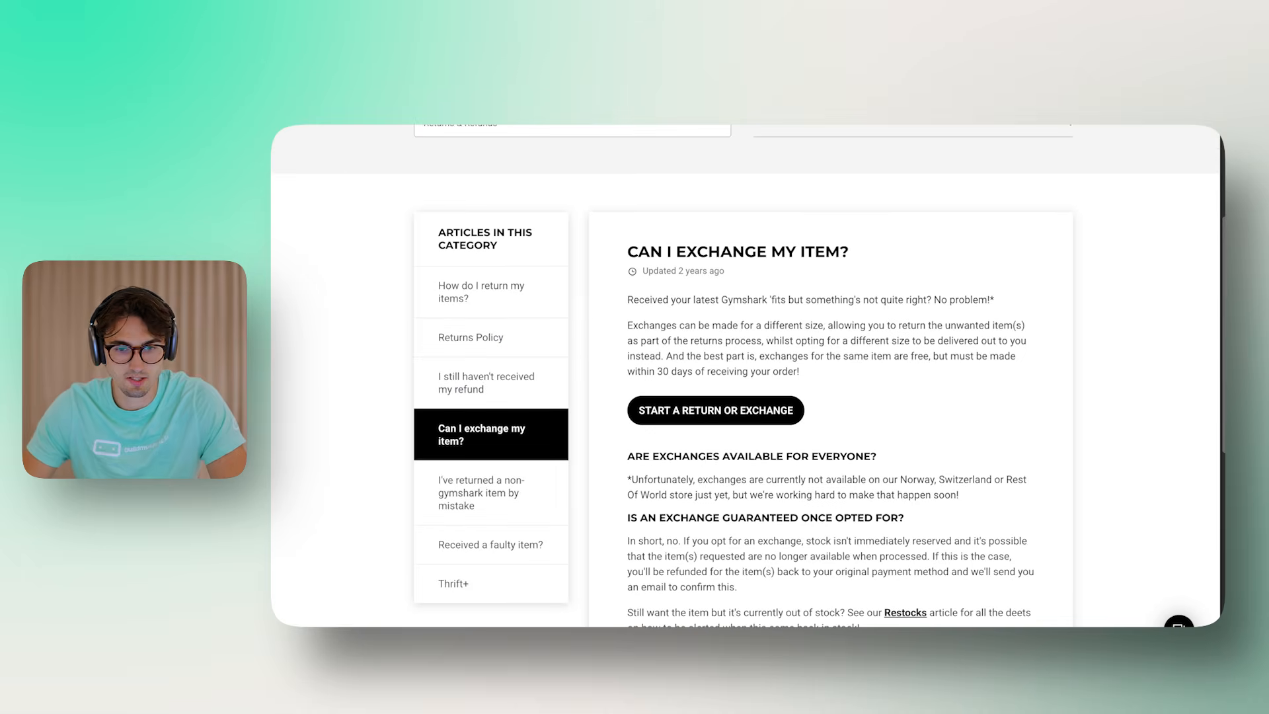
key(ctrl+l)
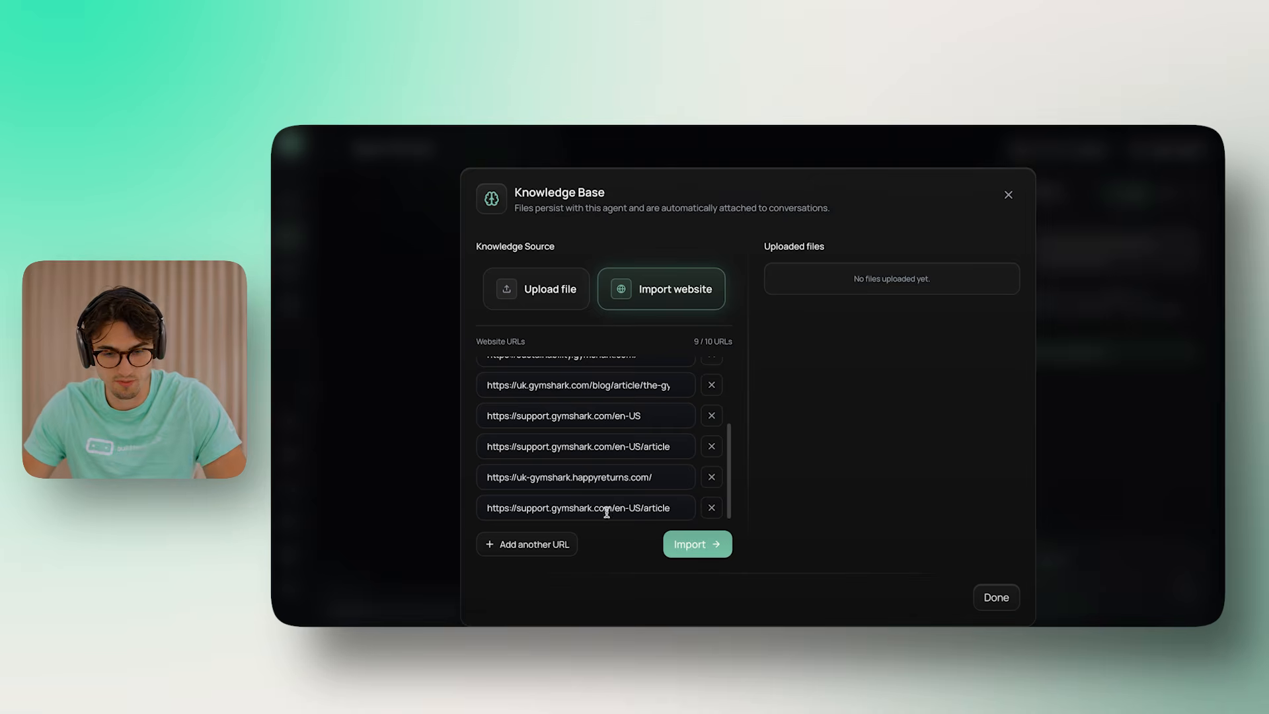
scroll(609, 436, down, 1)
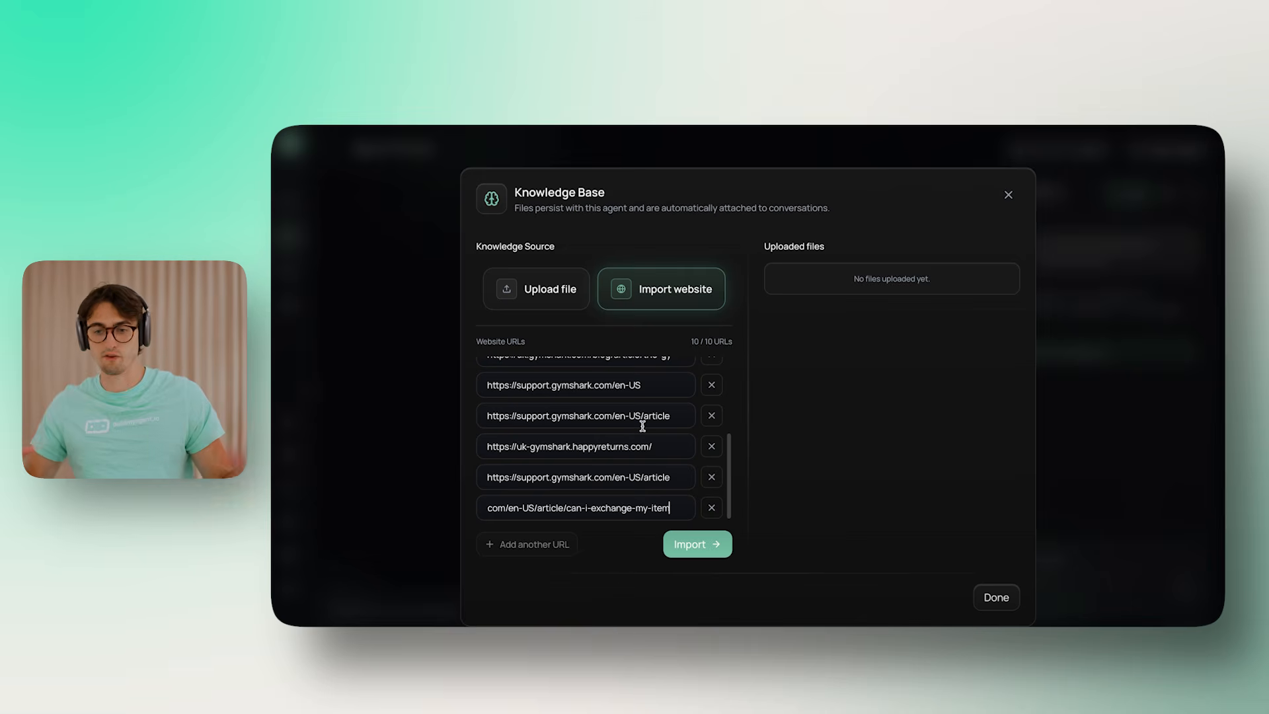
Import the ten Gymshark pages and remove the five failed URL rows
click(695, 542)
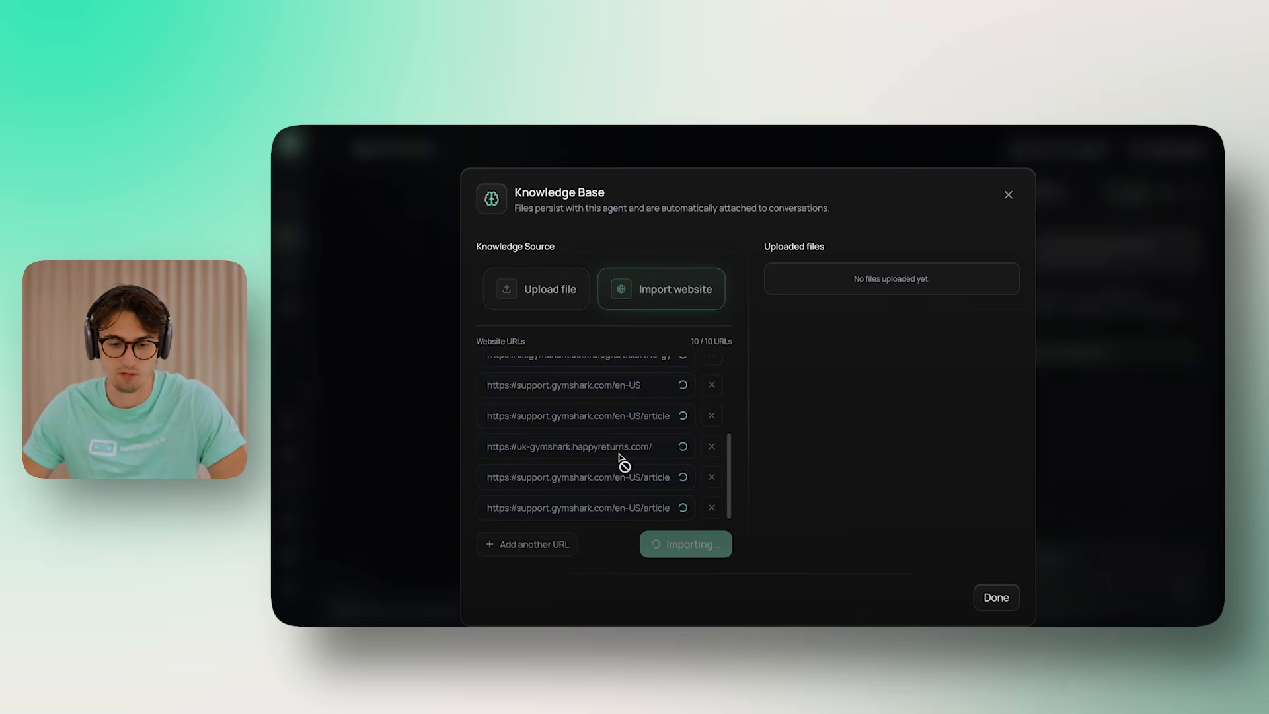
scroll(609, 482, up, 5)
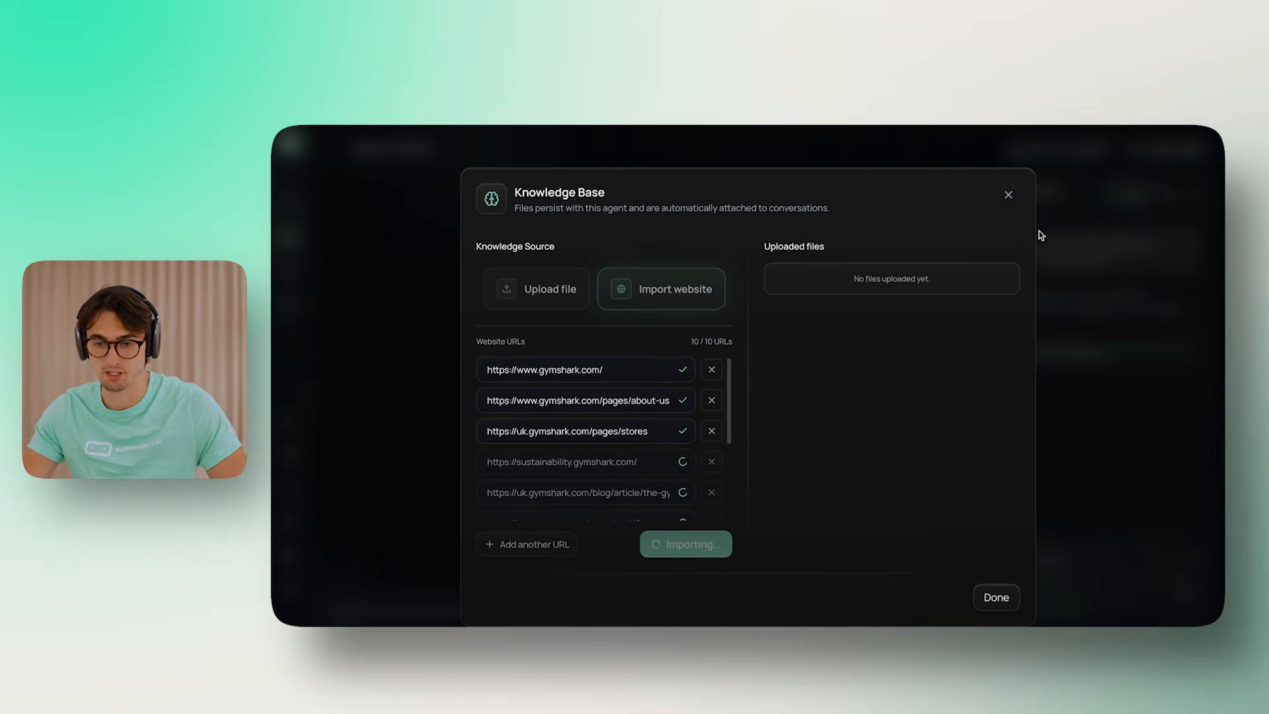
scroll(632, 413, down, 4)
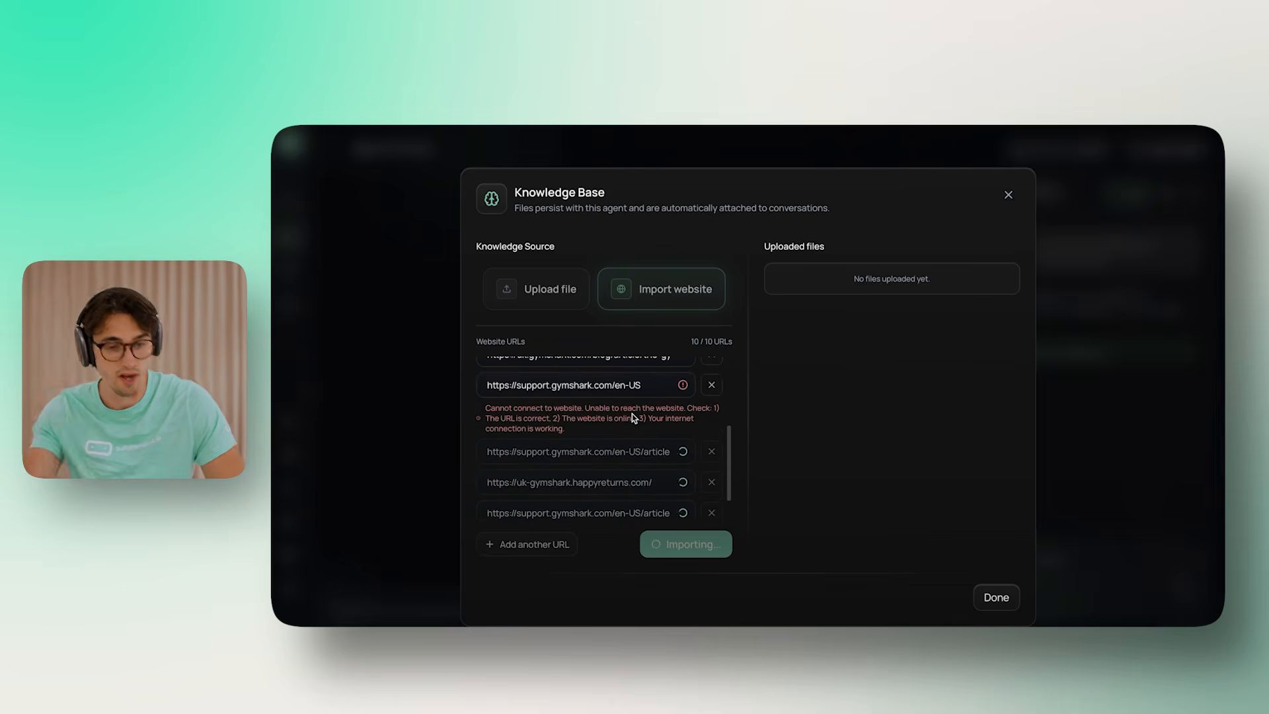
scroll(679, 446, down, 3)
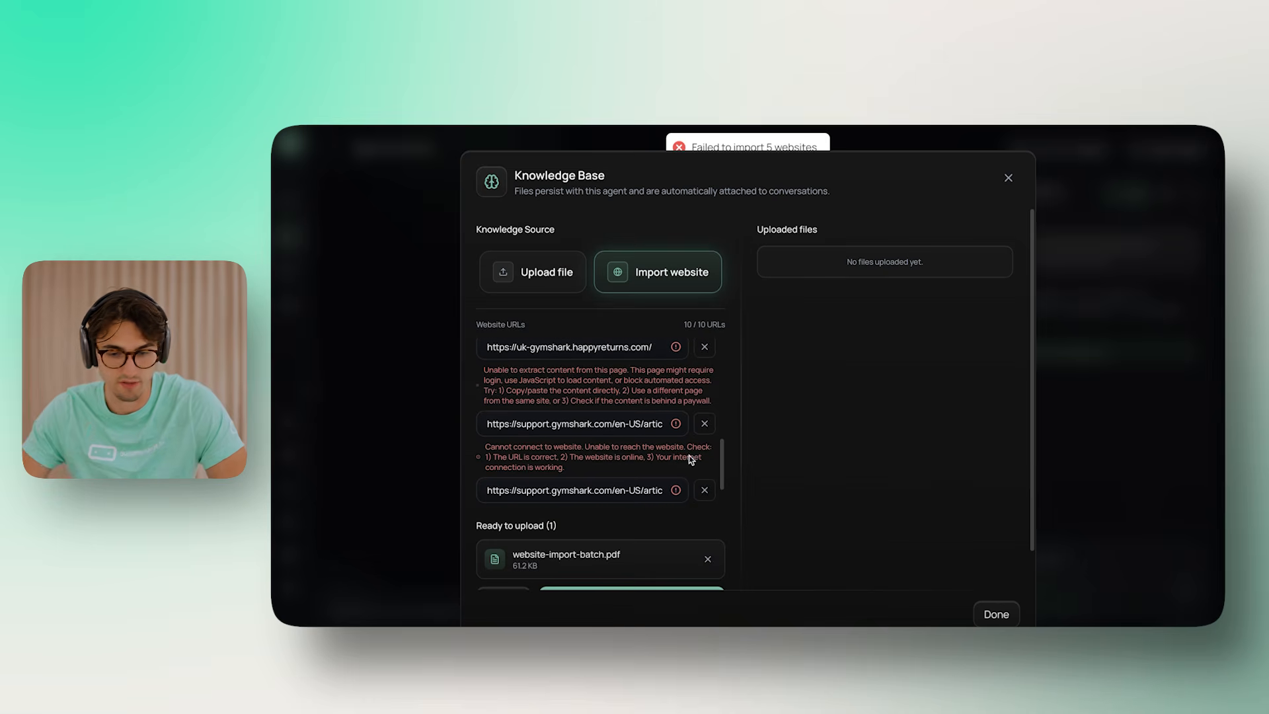
scroll(699, 460, up, 1)
click(705, 387)
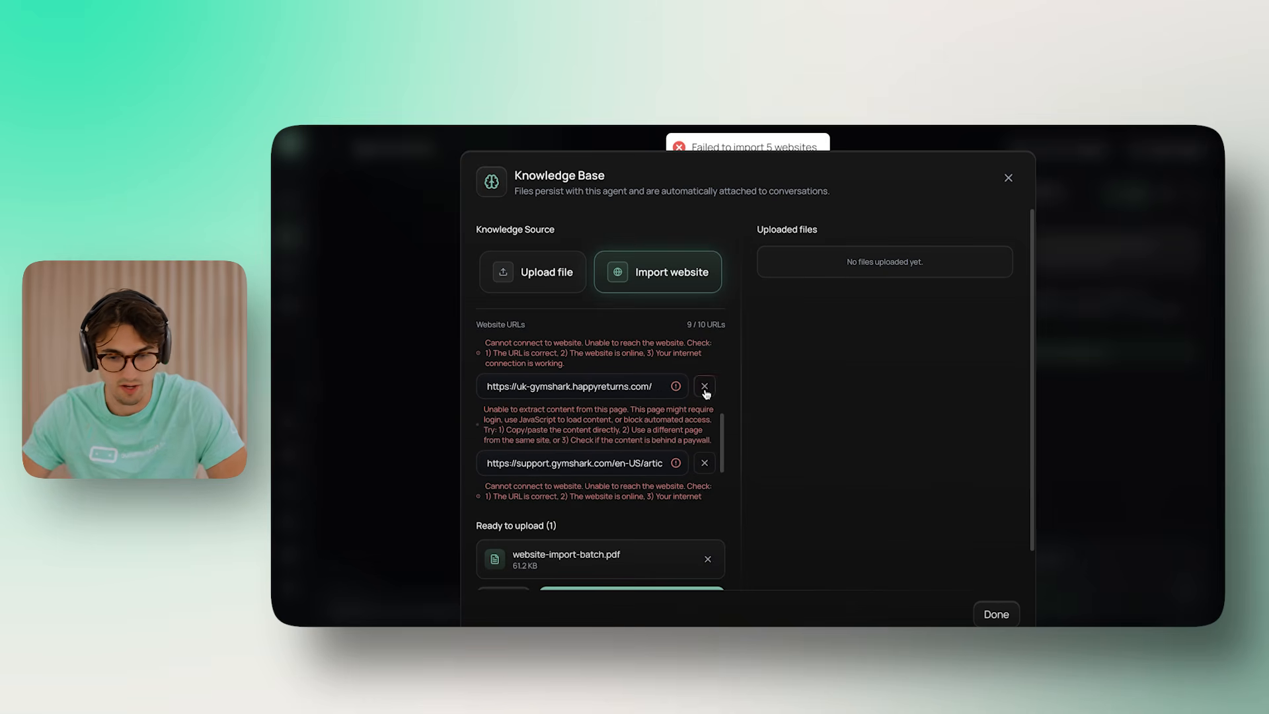
click(705, 388)
click(705, 388)
click(702, 453)
click(705, 388)
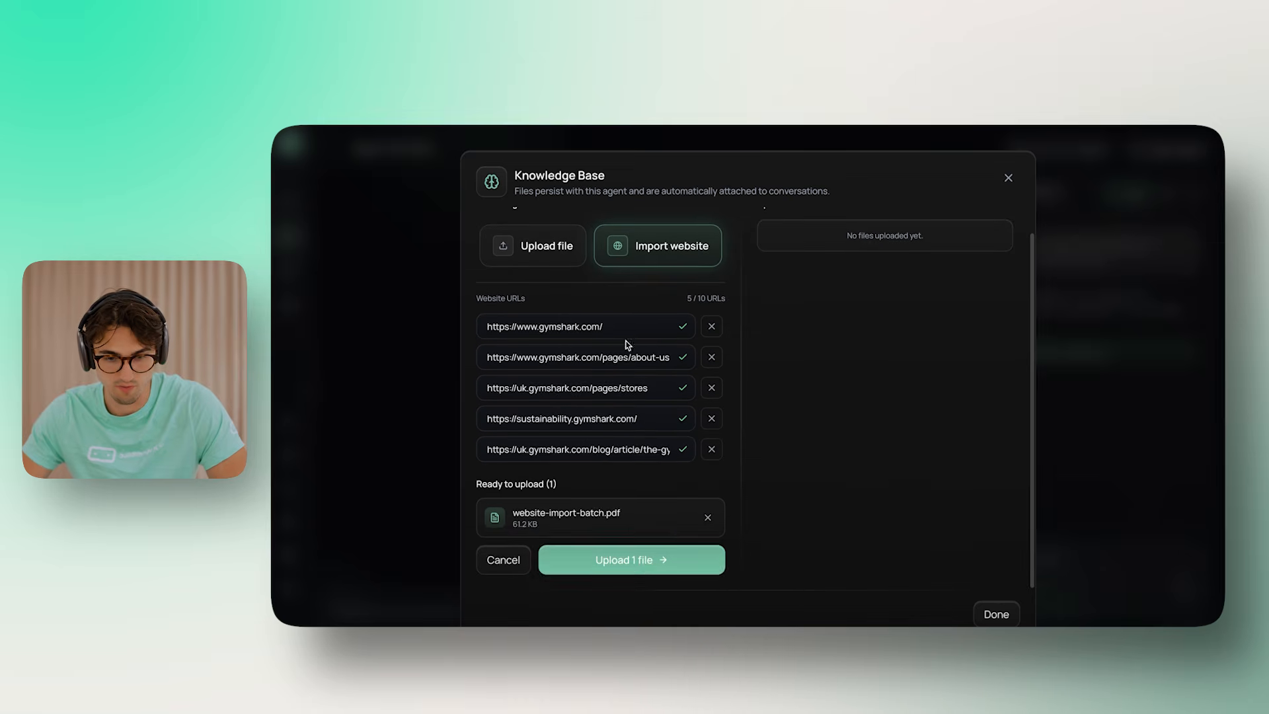
Upload website-import-batch.pdf to the Knowledge Base files
click(640, 566)
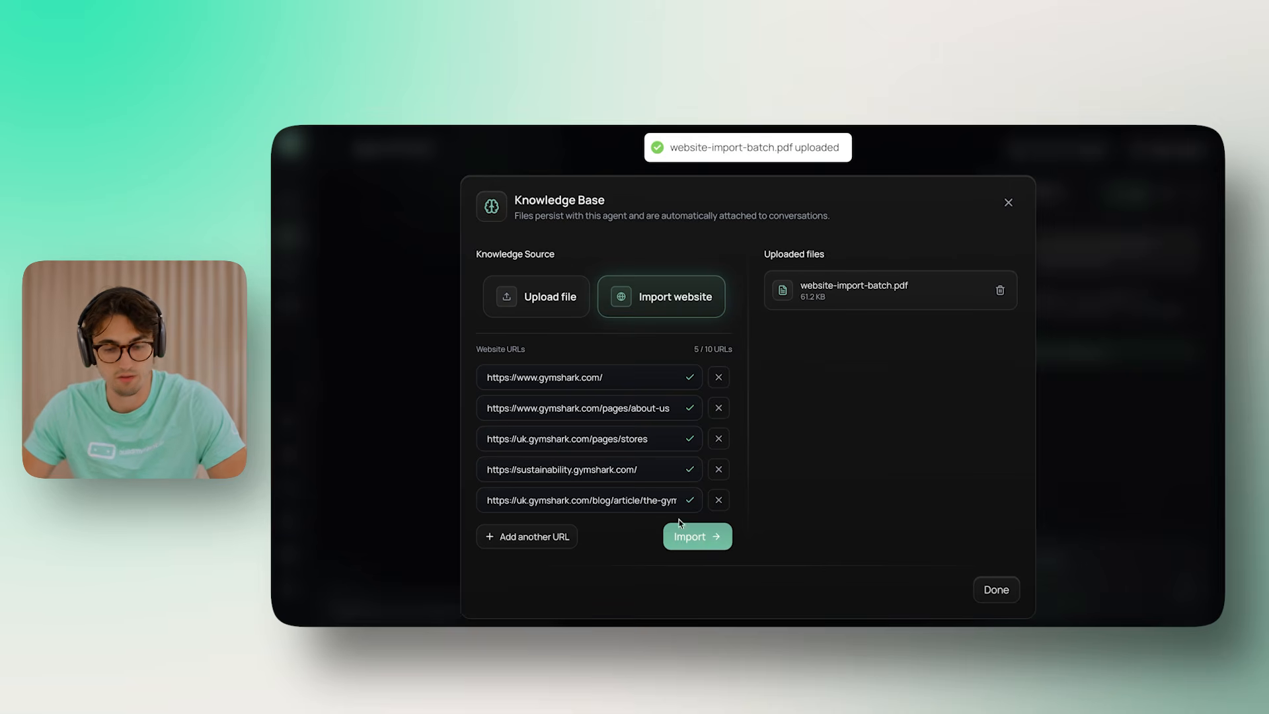
drag(766, 247, 902, 358)
click(720, 267)
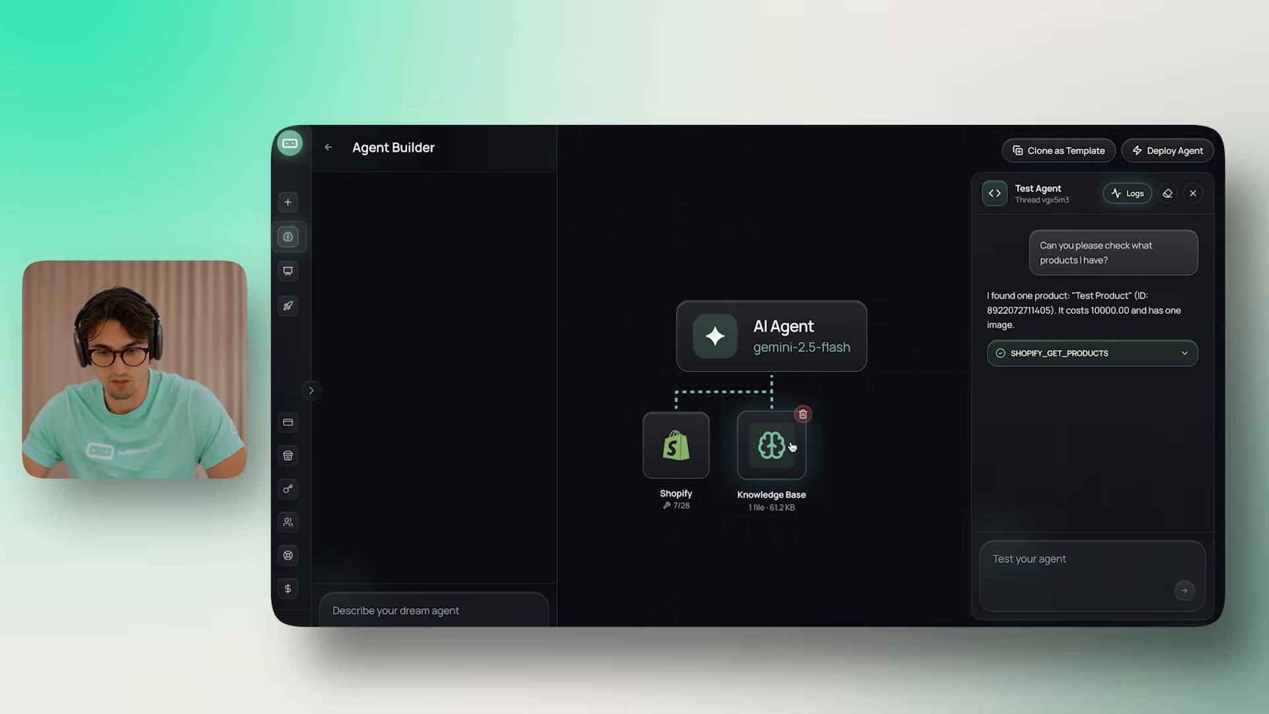
click(767, 443)
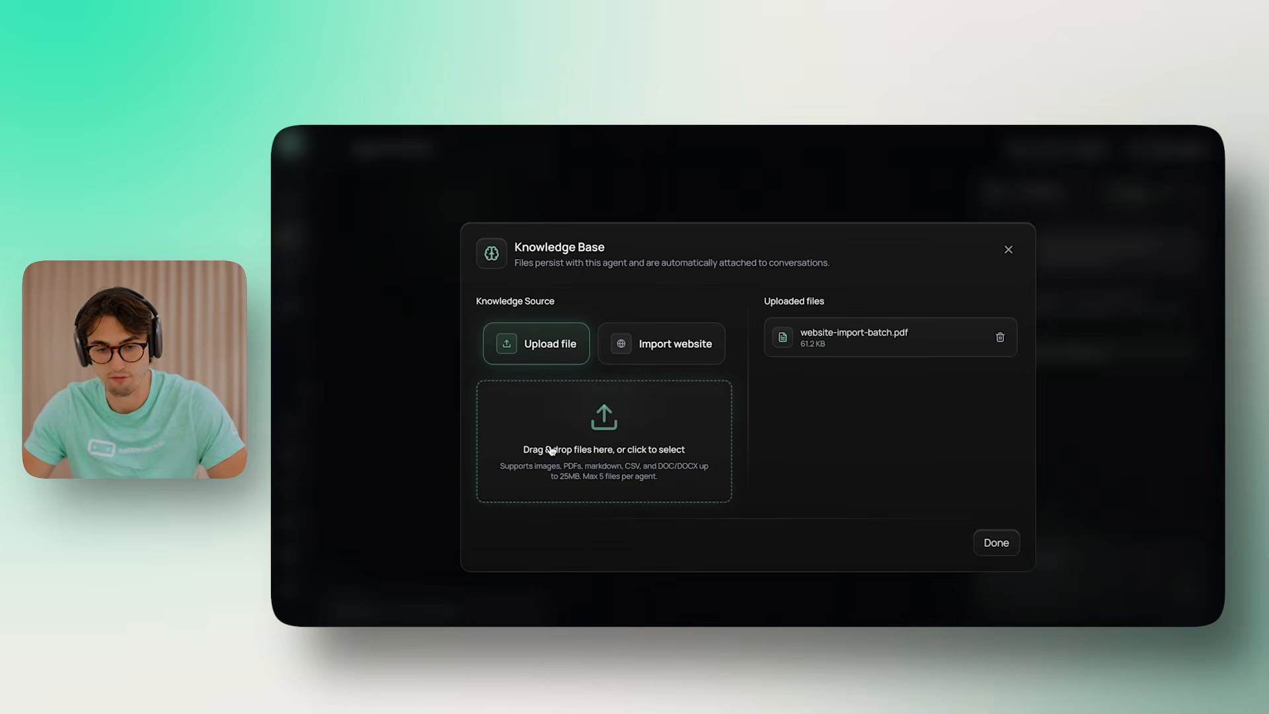
Create a new Google Doc via docs.new titled 'Additional Information'
key(super+t)
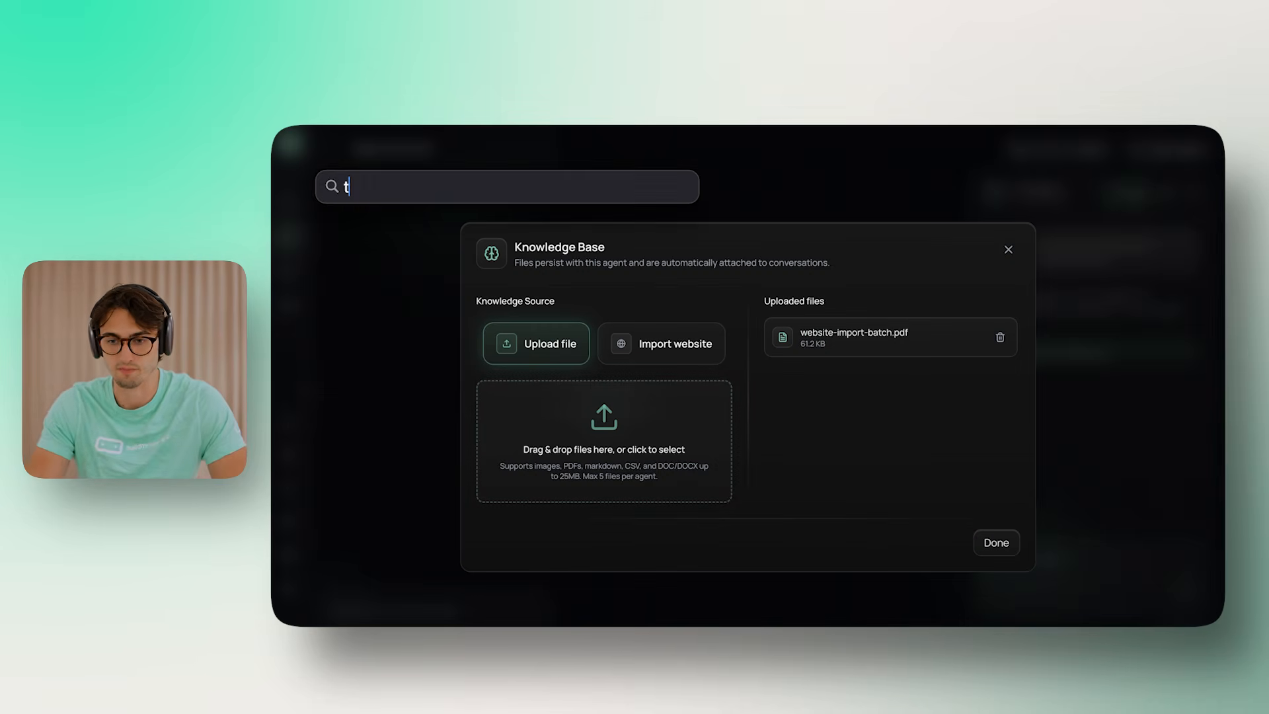
text(docs.ew)
key(BackSpace)
key(BackSpace)
text(new)
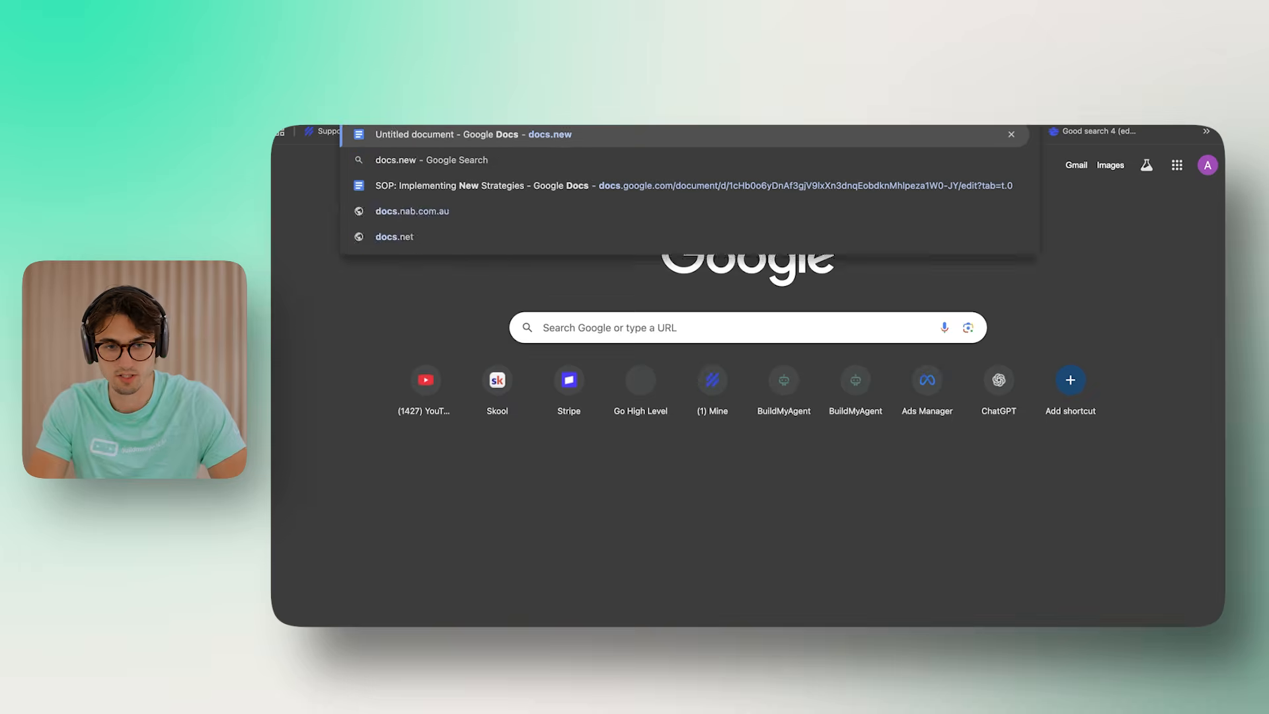
key(Return)
text(Additional Information)
key(Return)
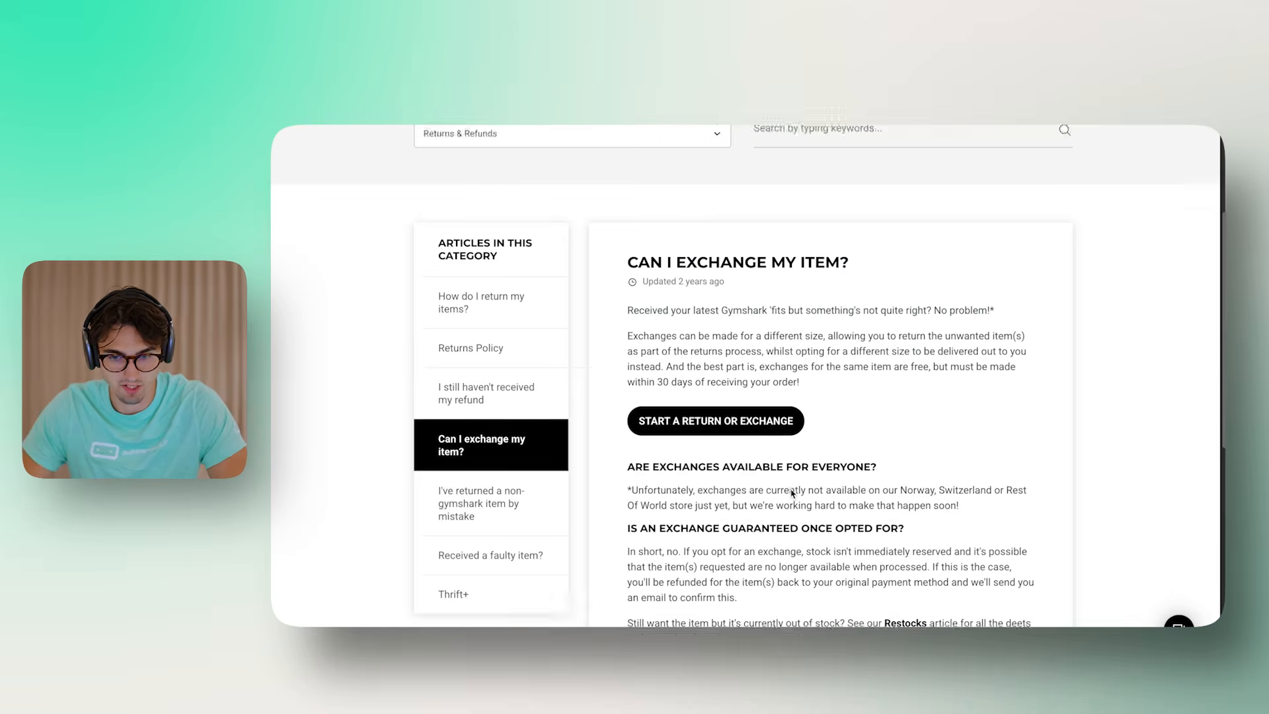
Copy the exchange article into the Additional Information document, then undo that paste
scroll(792, 493, up, 3)
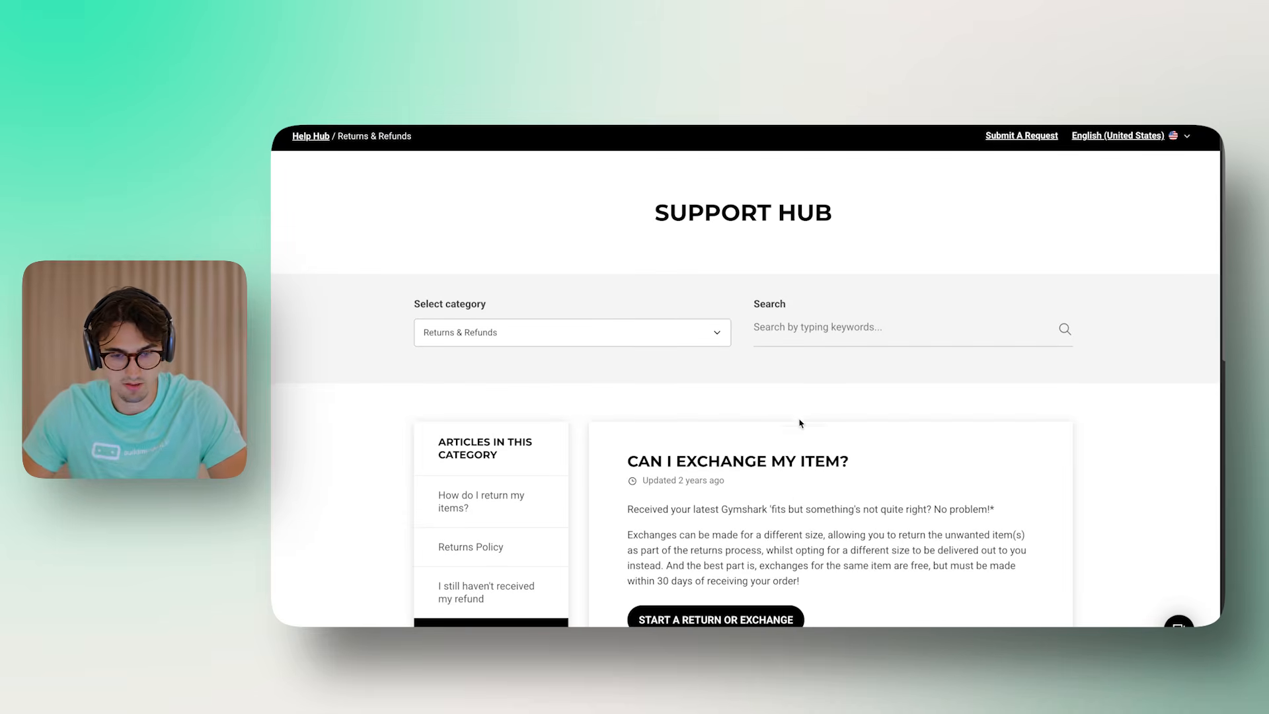
scroll(801, 419, down, 1)
scroll(801, 418, up, 1)
scroll(801, 417, down, 7)
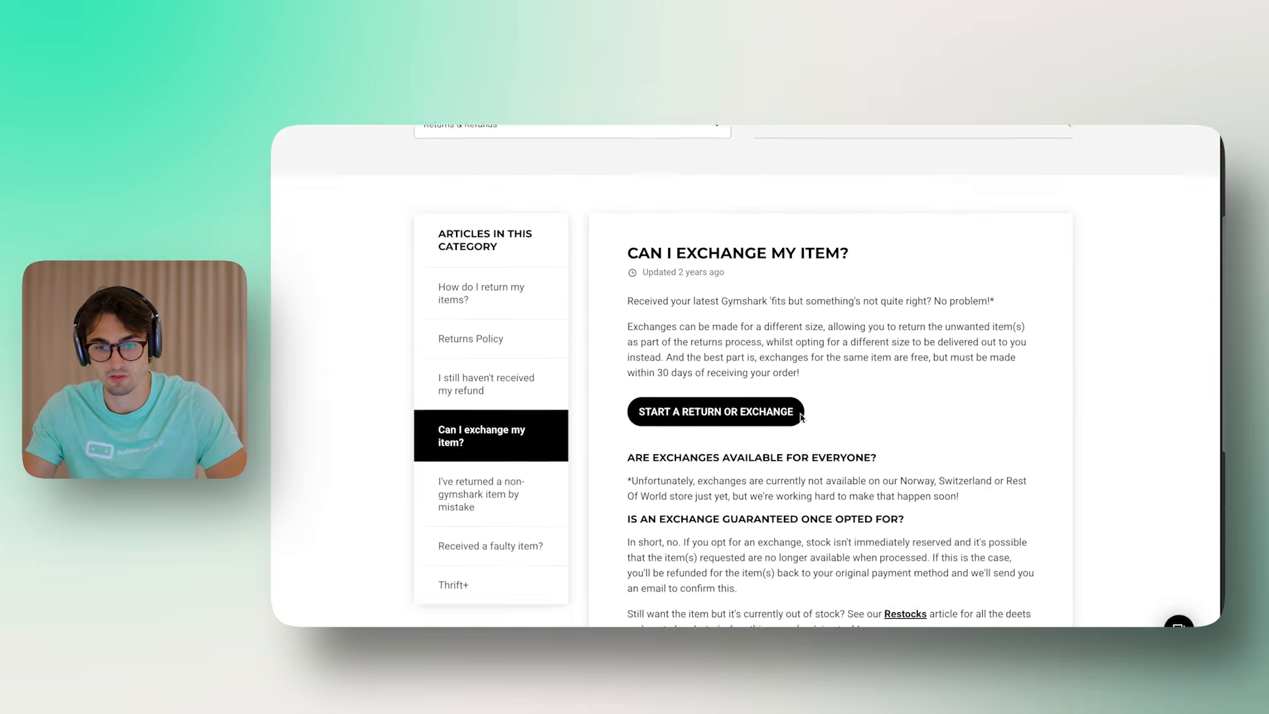
scroll(800, 413, up, 7)
scroll(797, 397, down, 4)
key(ctrl+a)
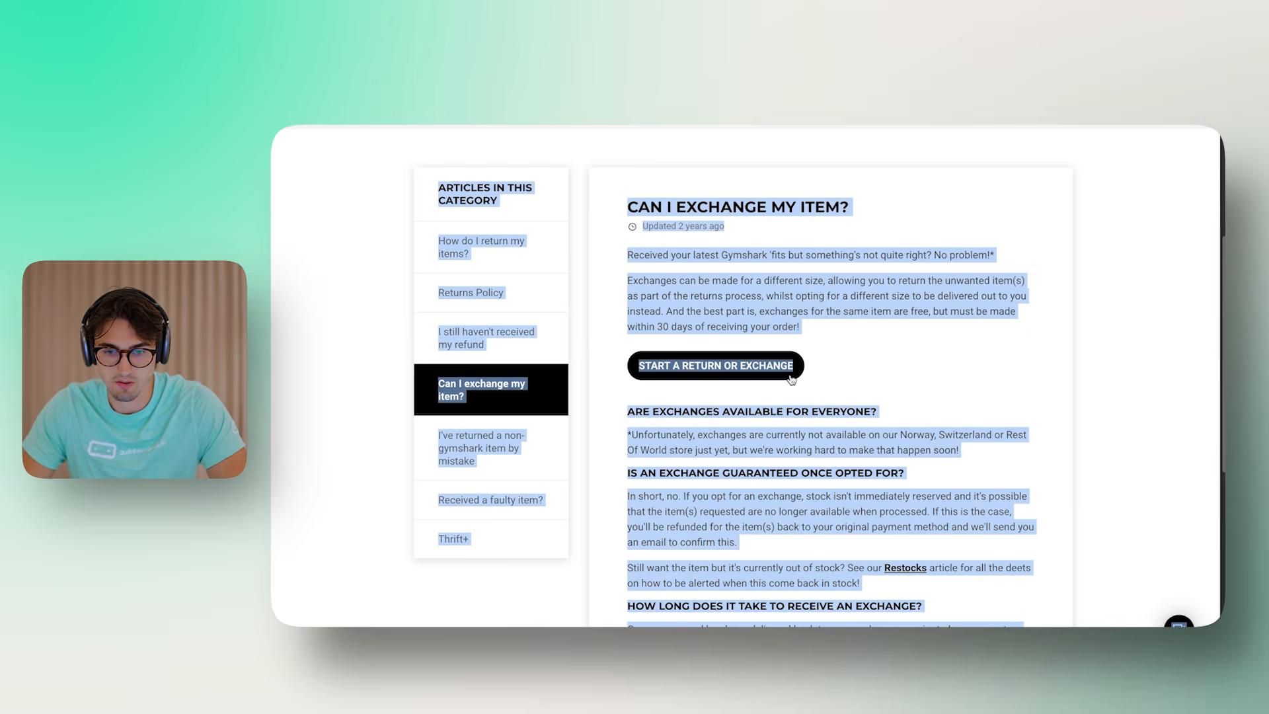
key(ctrl+Tab)
key(ctrl+a)
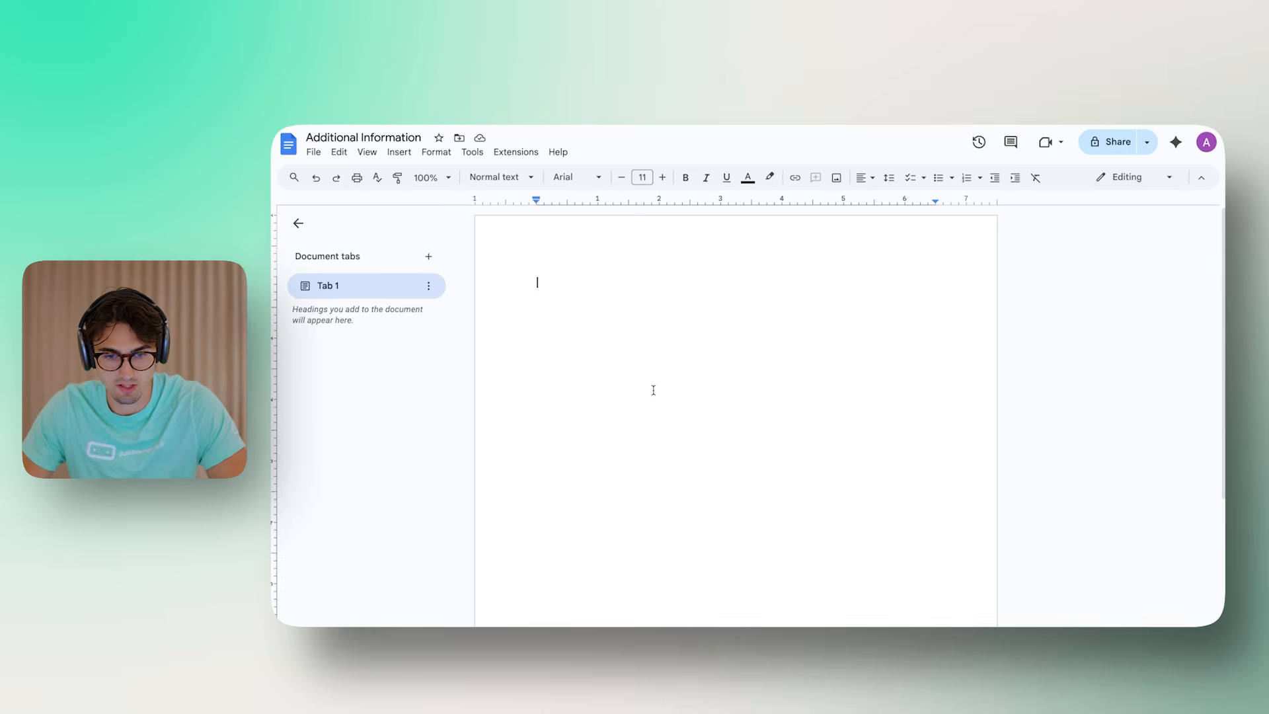
key(ctrl+v)
key(ctrl+z)
key(ctrl+Tab)
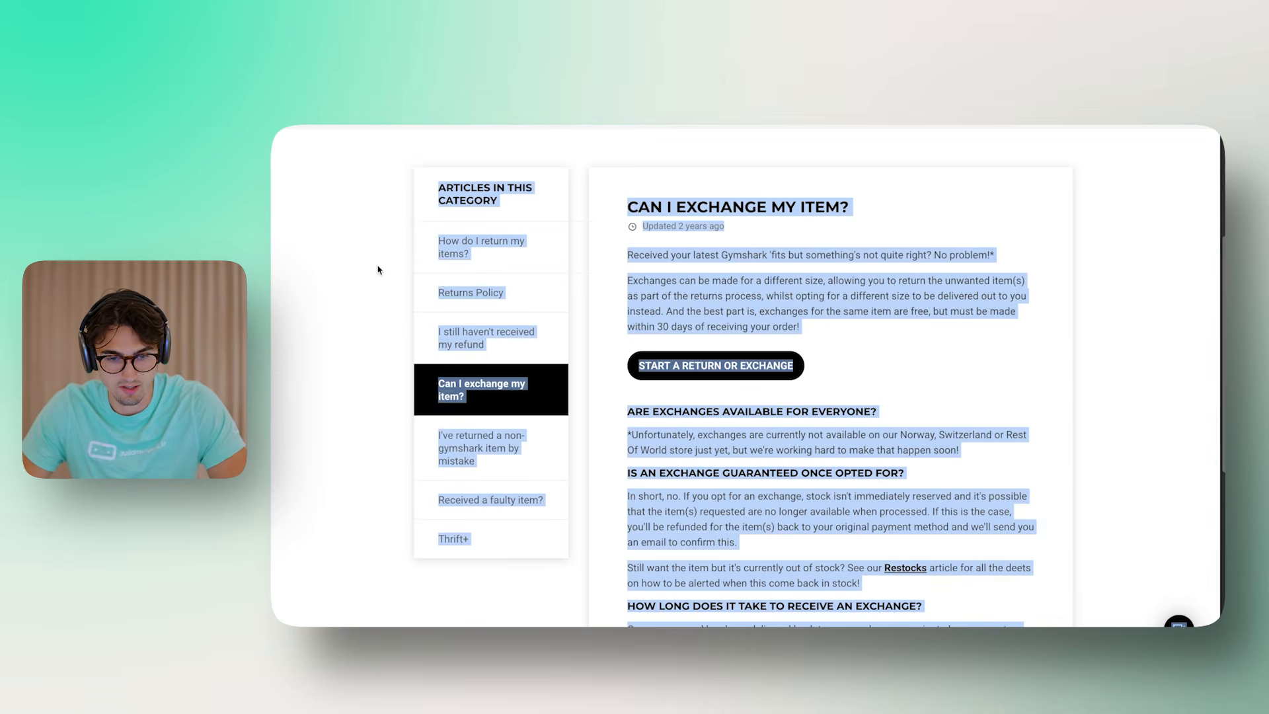
Open the refund and Returns Policy articles and paste the Returns Policy text into the document
click(477, 335)
scroll(809, 391, down, 4)
click(810, 390)
key(ctrl+a)
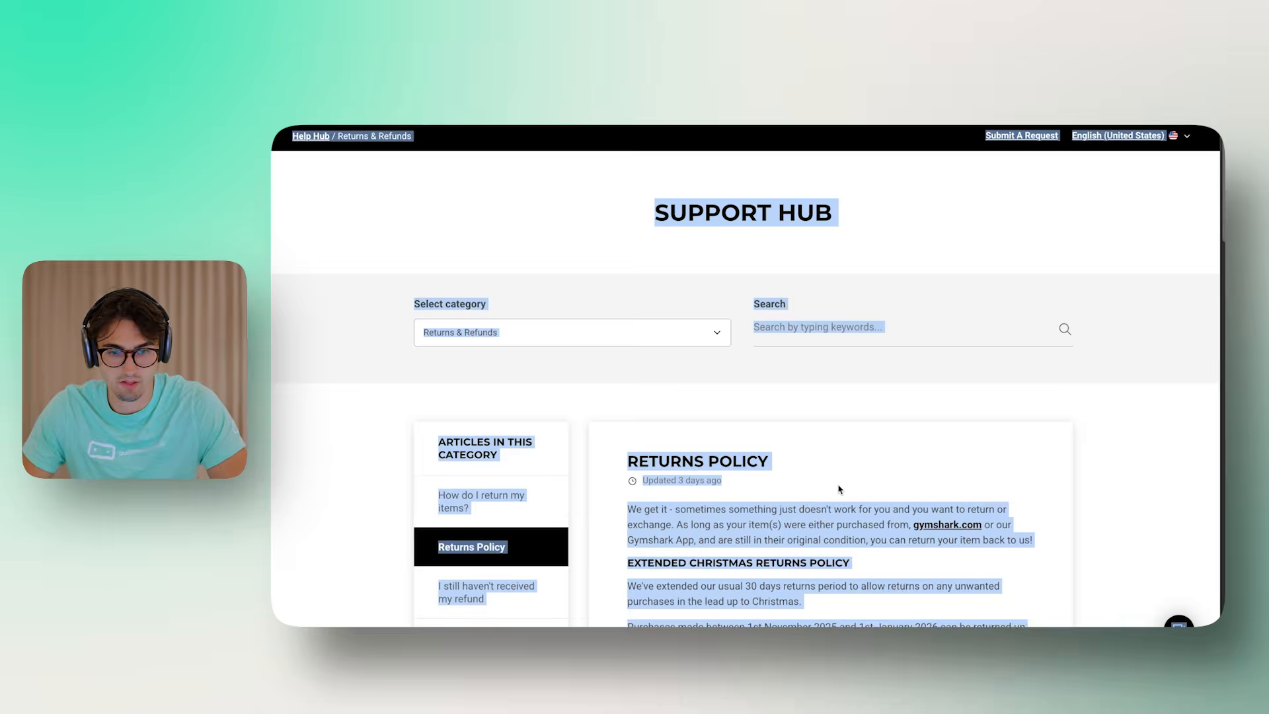
click(841, 489)
key(ctrl+a)
key(ctrl+Tab)
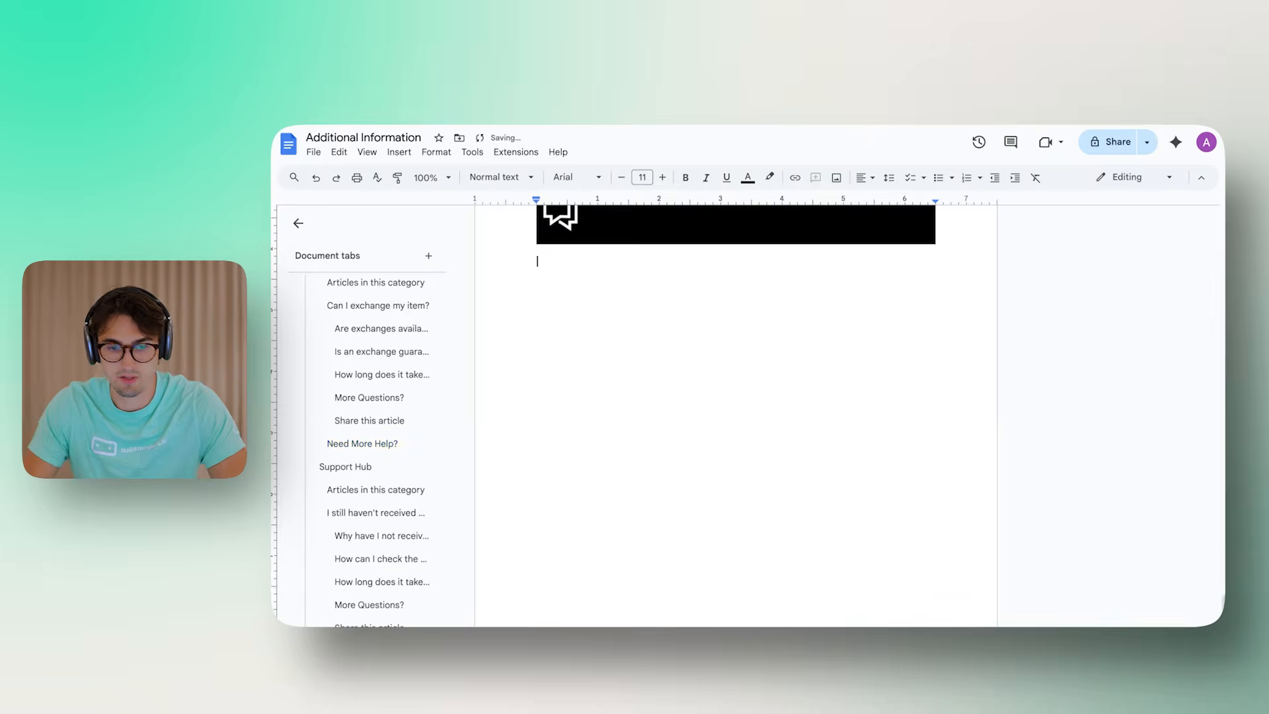
key(ctrl+v)
key(ctrl+Tab)
Append the full returns article at the end of the Additional Information document
scroll(640, 472, down, 4)
scroll(503, 371, up, 2)
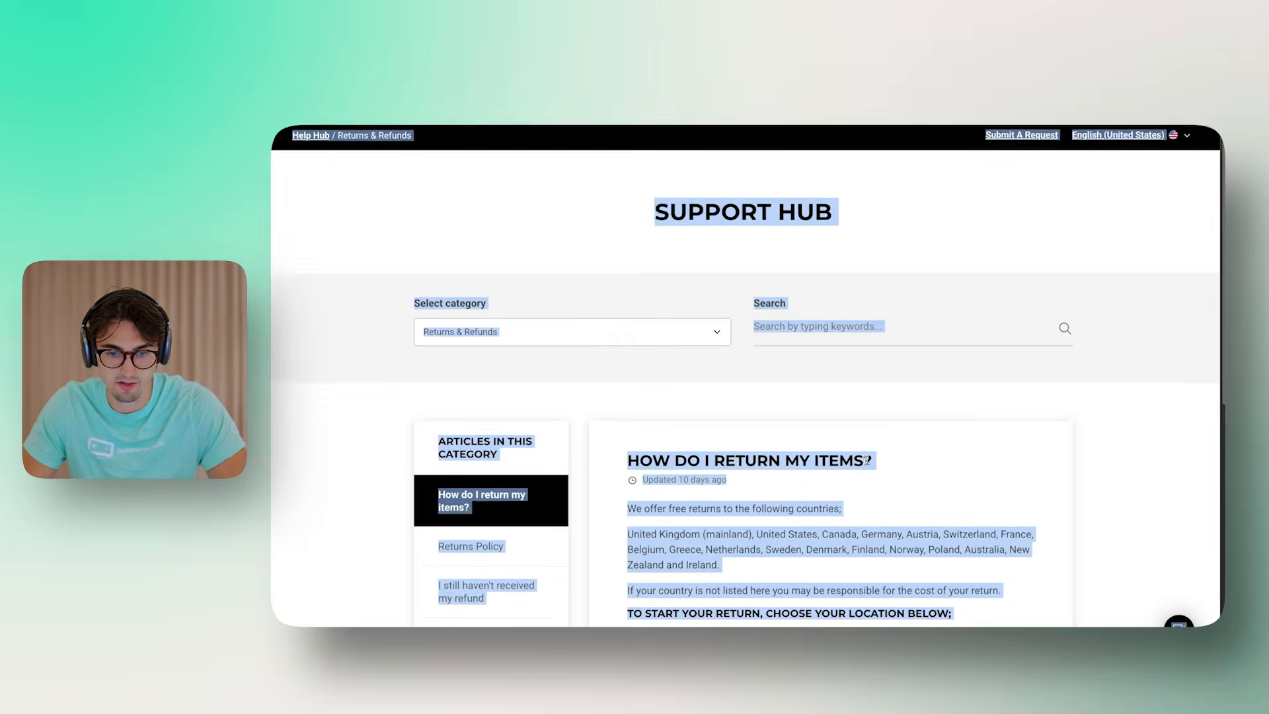
scroll(862, 377, down, 1)
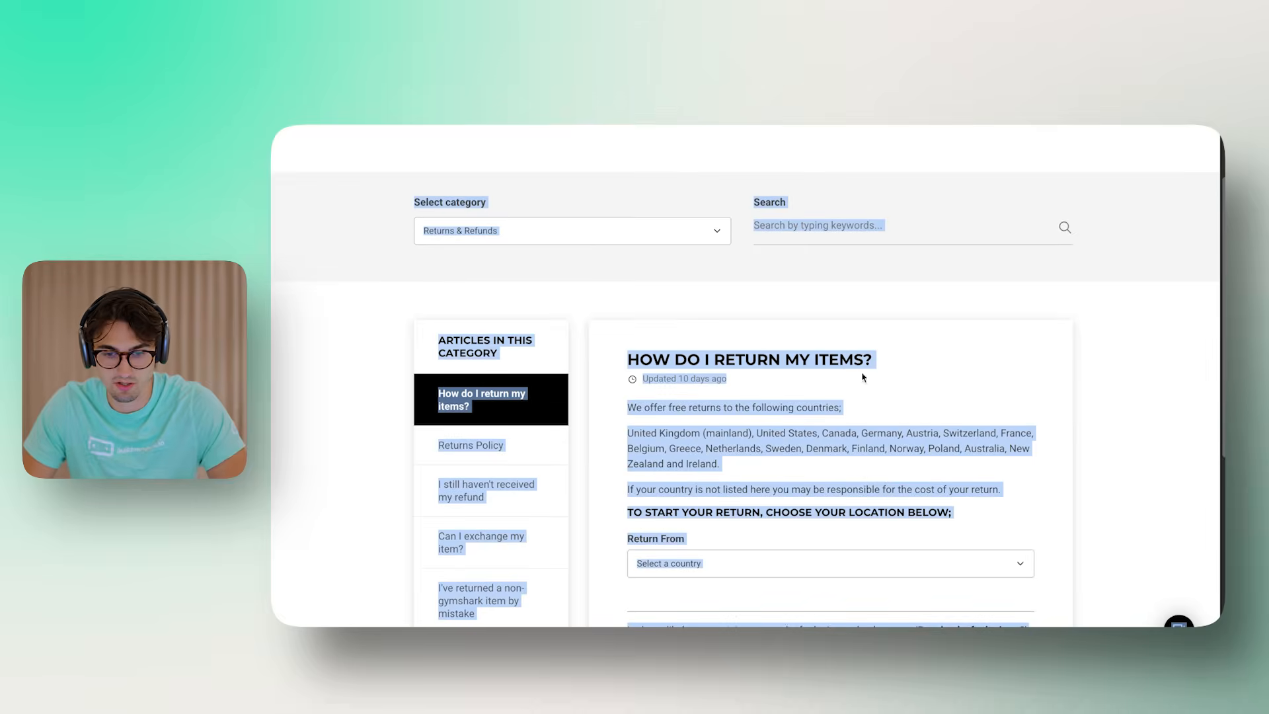
key(ctrl+Tab)
key(ctrl+v)
key(ctrl+Tab)
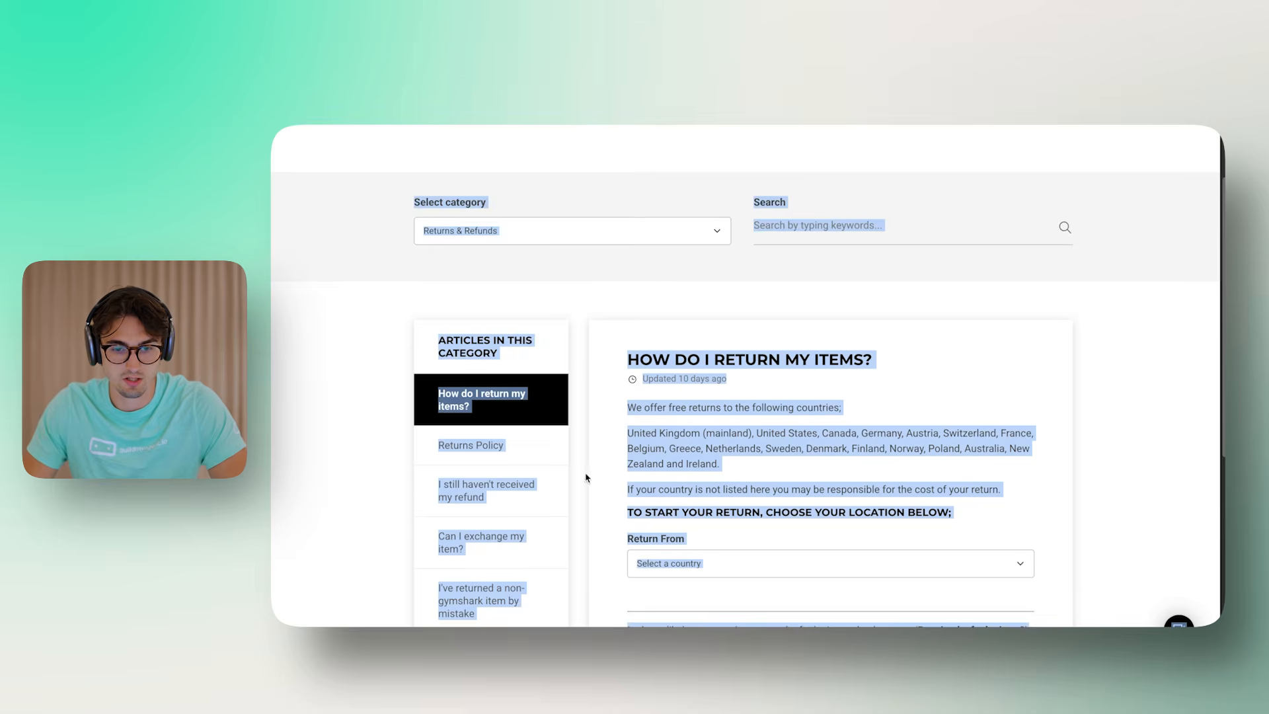
scroll(500, 437, down, 2)
Append the 'Can I exchange my item?' article to the document
click(522, 435)
key(ctrl+a)
key(ctrl+Tab)
key(ctrl+v)
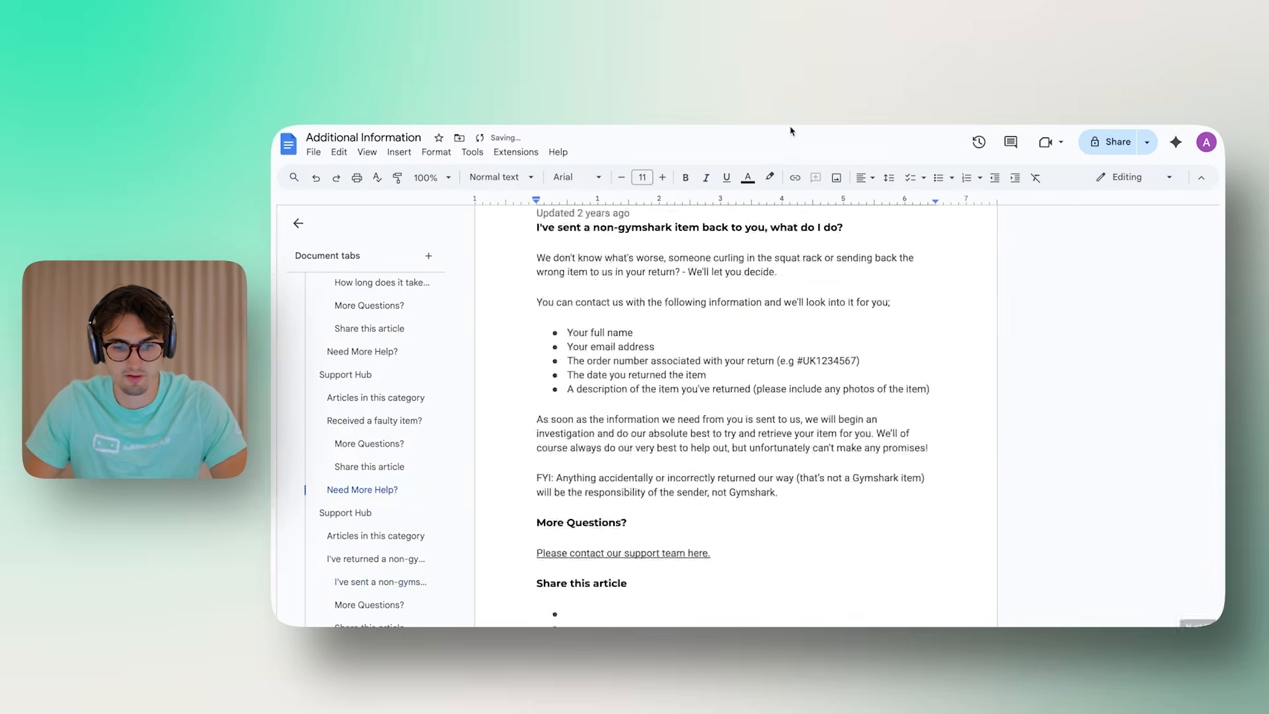
key(ctrl+Tab)
scroll(471, 397, down, 6)
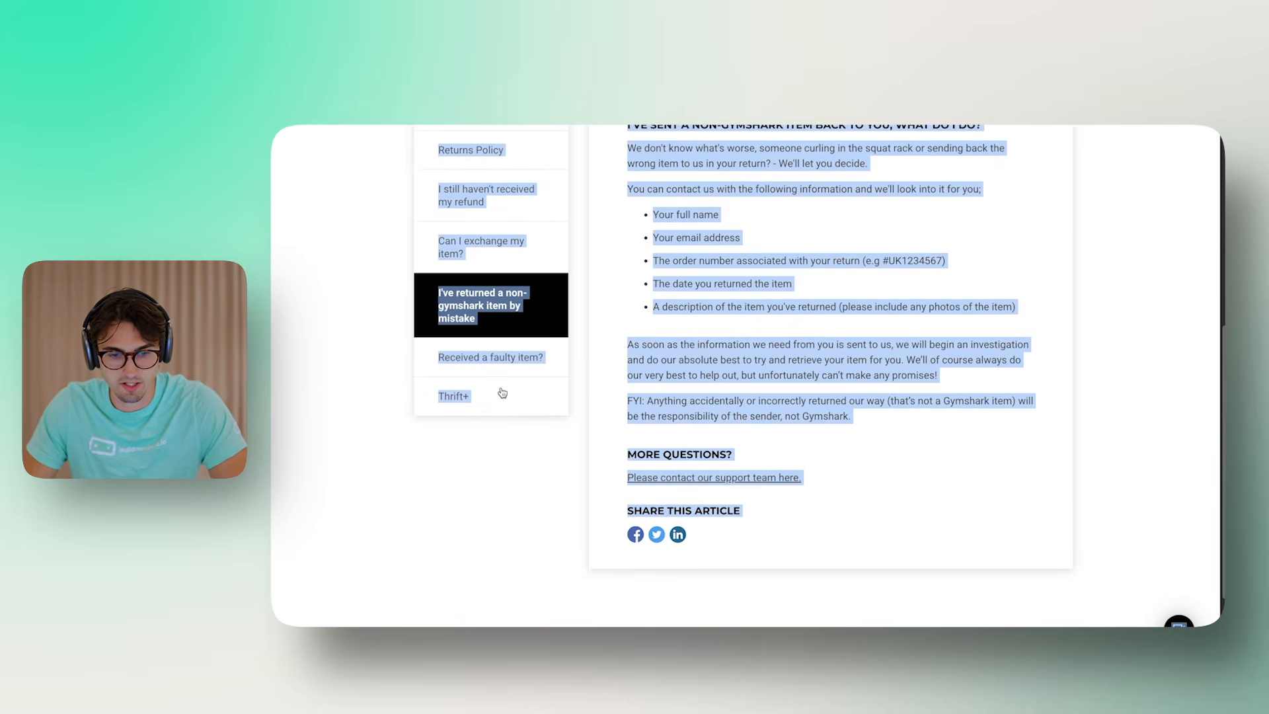
Append the Thrift+ article on a new line at the document's end
click(491, 395)
key(ctrl+a)
key(ctrl+Tab)
key(Return)
key(ctrl+v)
scroll(770, 417, up, 20)
scroll(760, 419, up, 20)
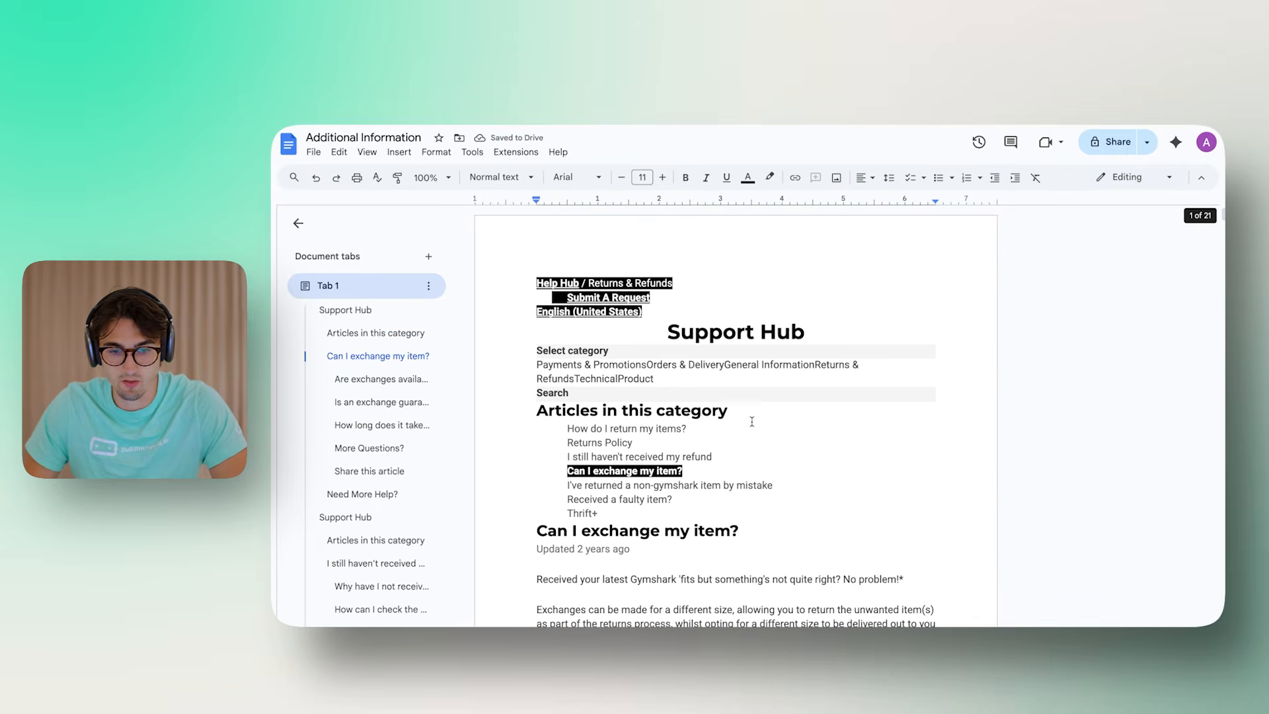
Download the Additional Information document as a PDF Document (.pdf)
double_click(752, 415)
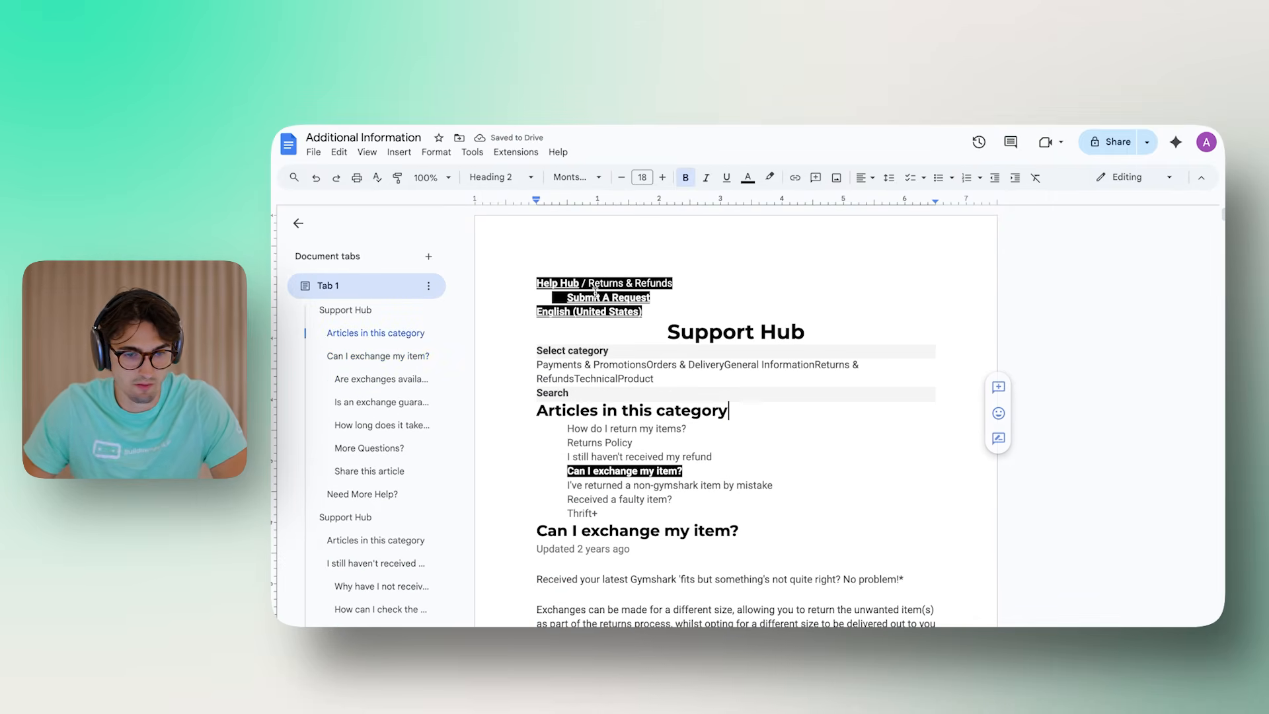
click(314, 153)
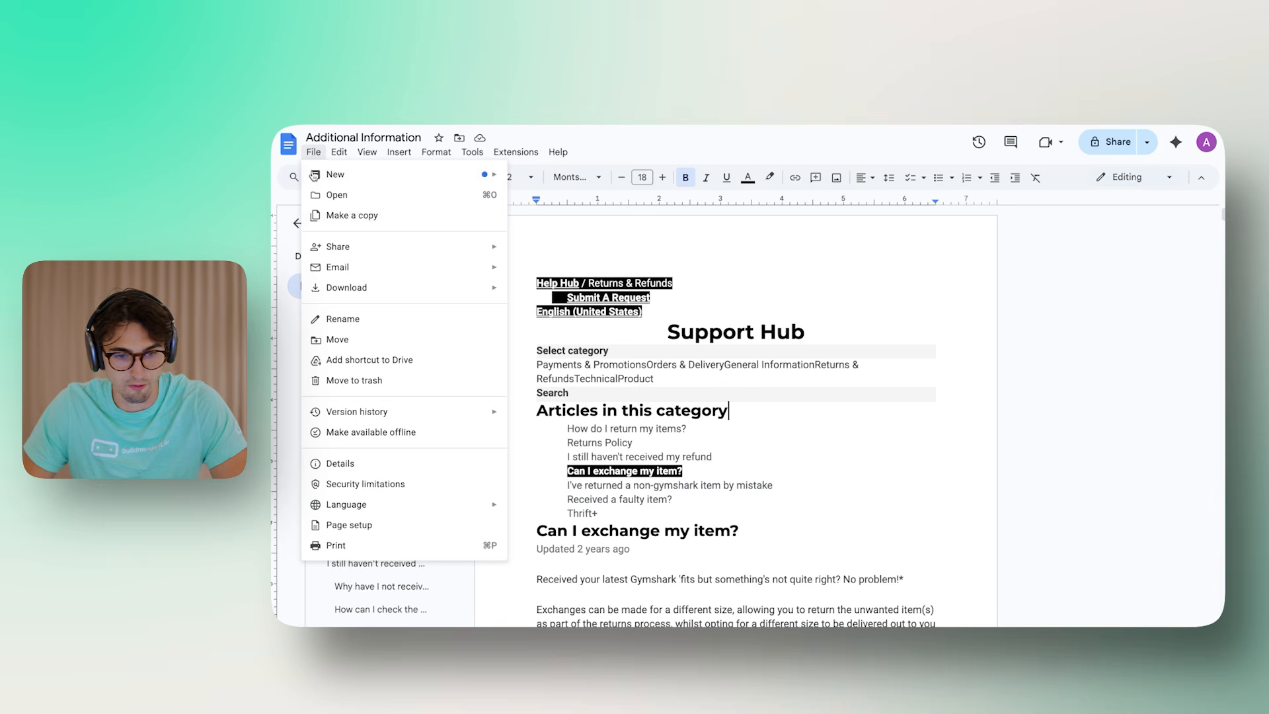
mouse_move(363, 291)
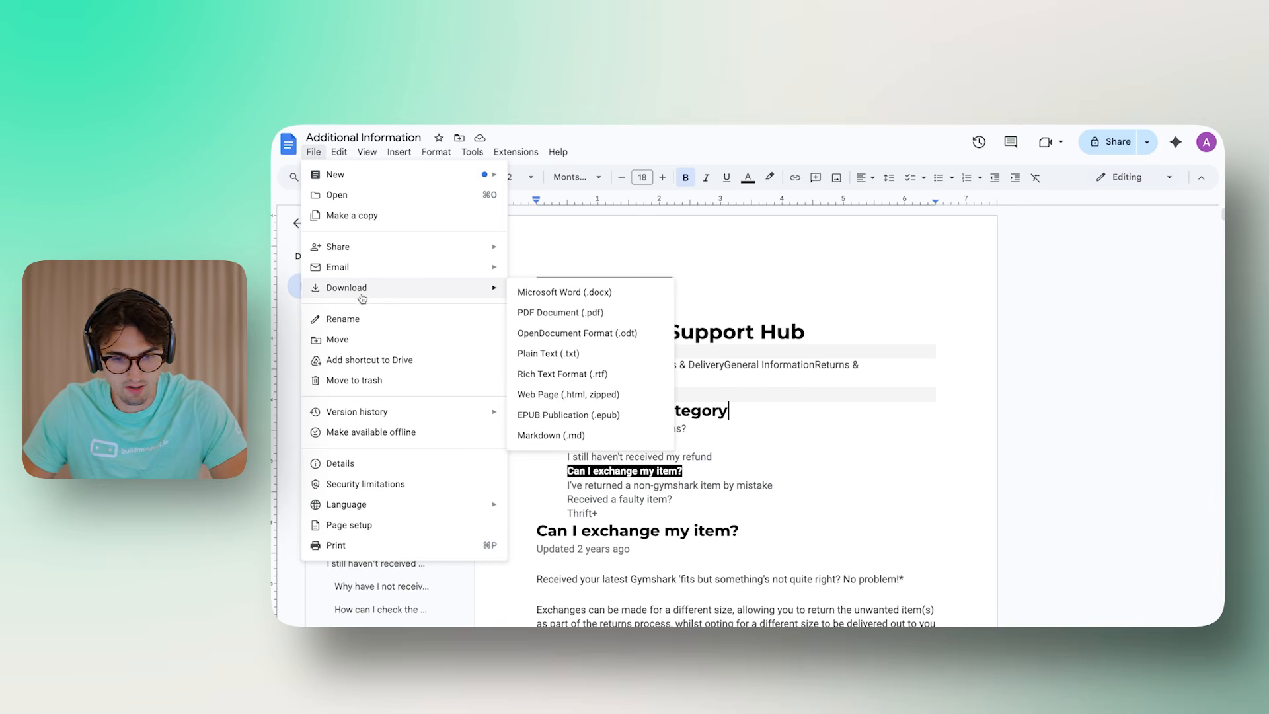
click(597, 315)
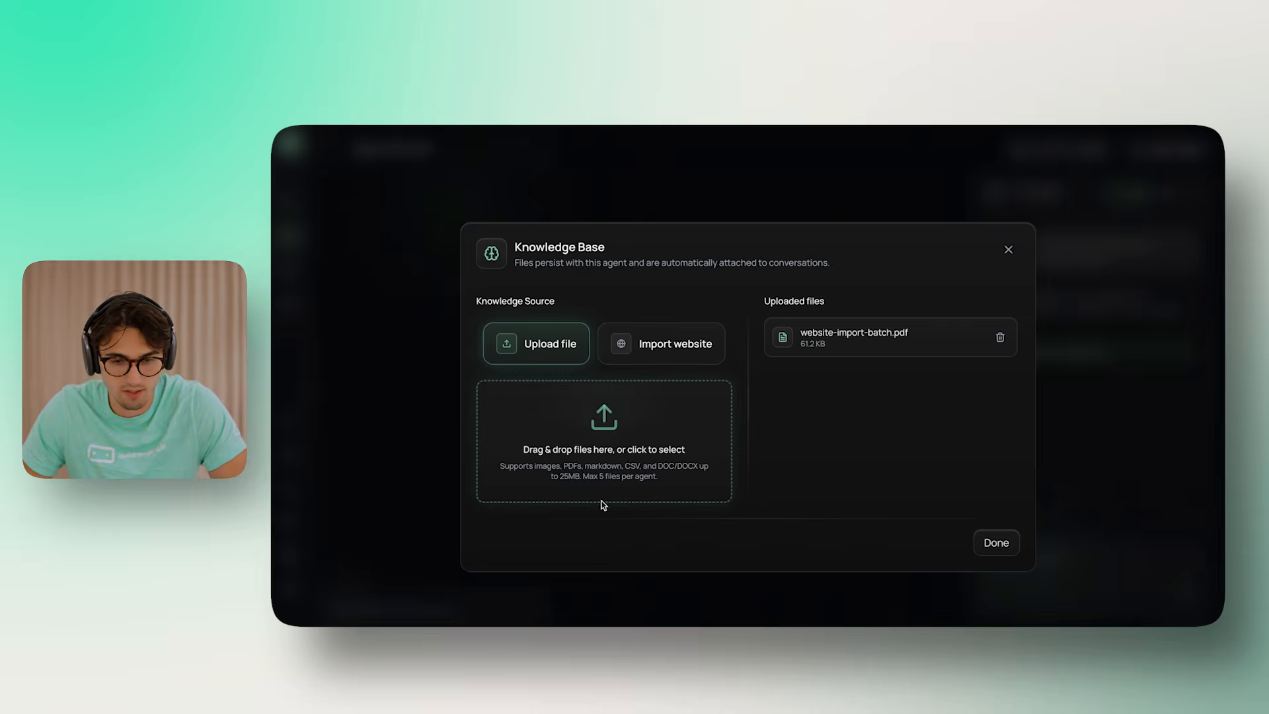
Upload Additional Information.pdf from Downloads to the knowledge base beside the batch PDF
click(603, 501)
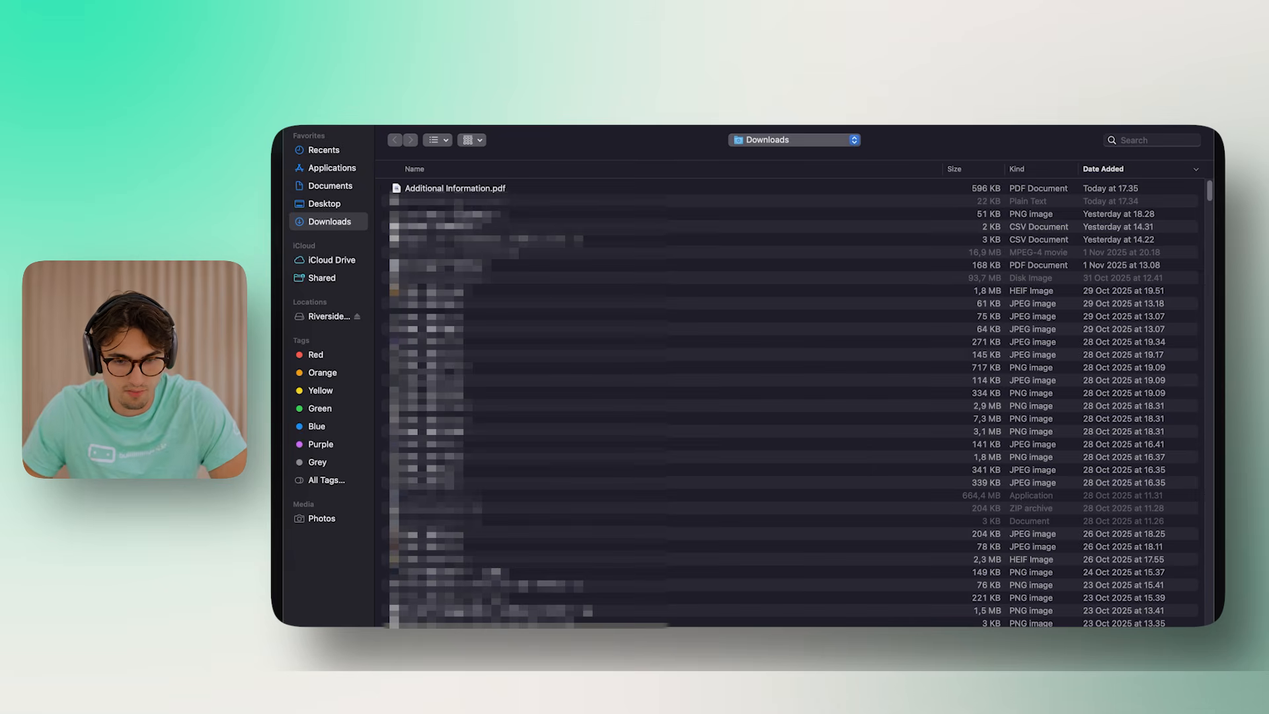
key(Return)
click(688, 547)
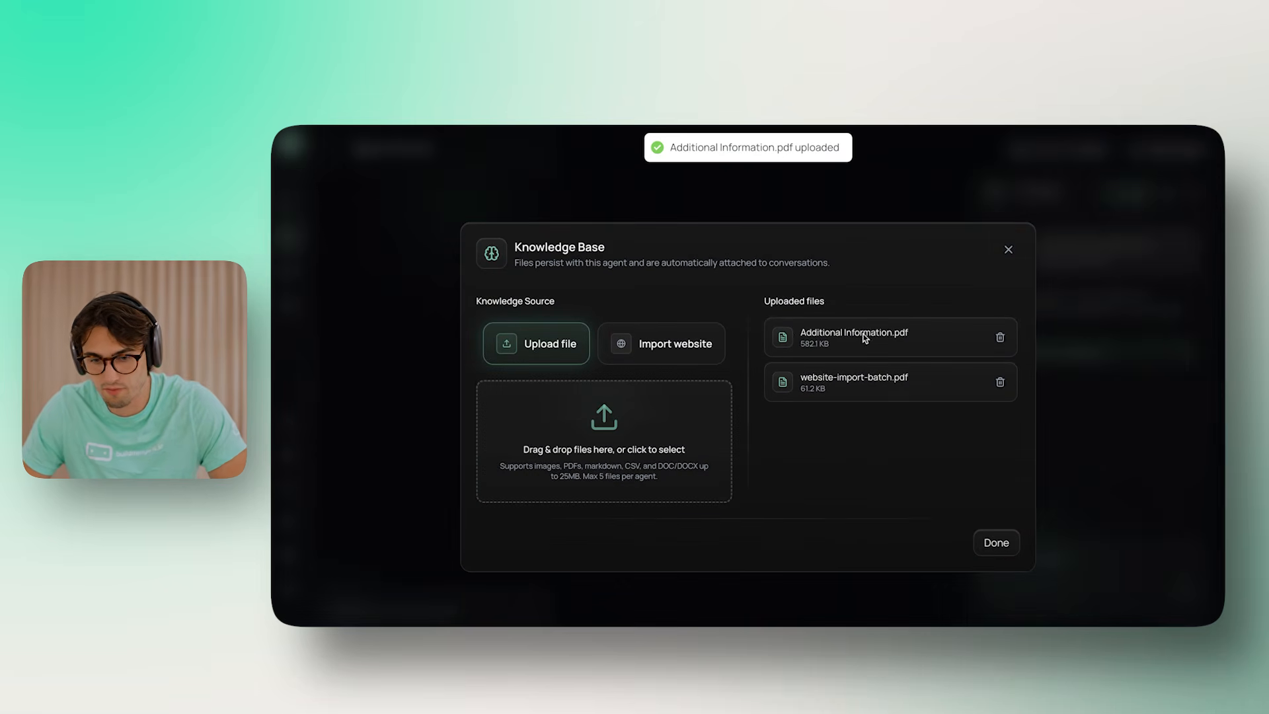
drag(787, 331, 898, 332)
click(901, 332)
drag(827, 378, 942, 381)
click(1117, 371)
click(995, 544)
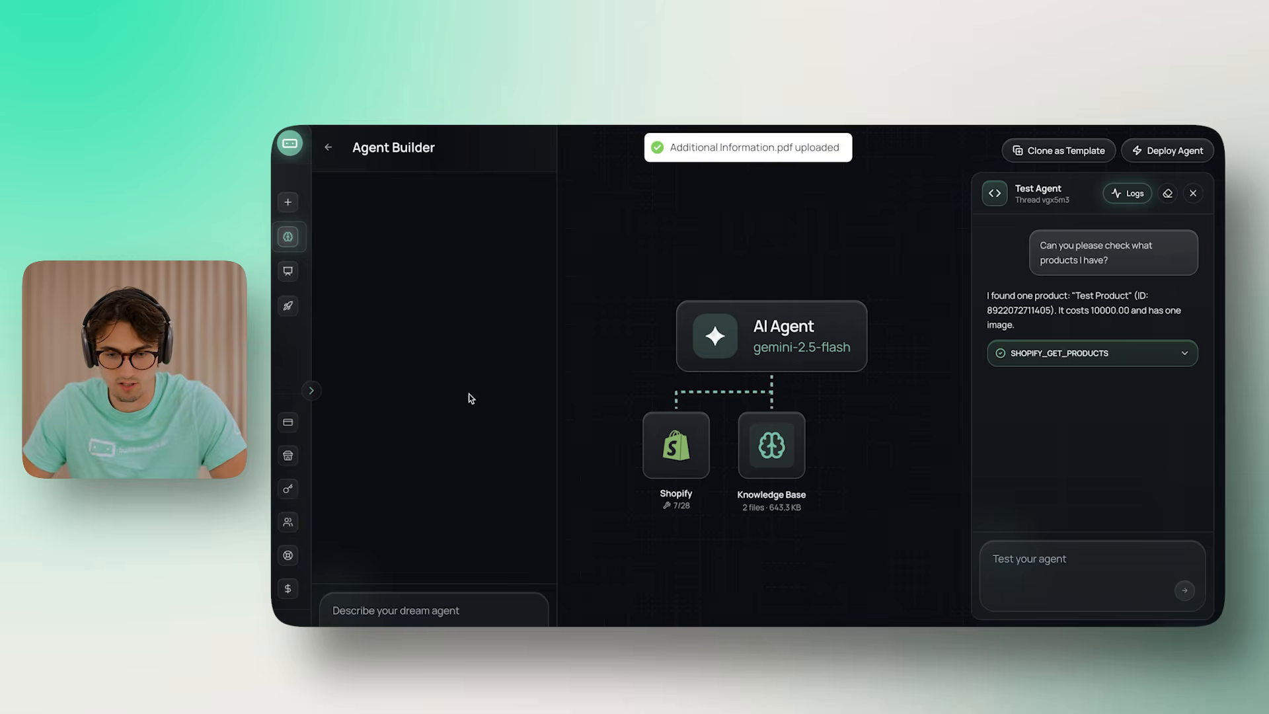
click(838, 293)
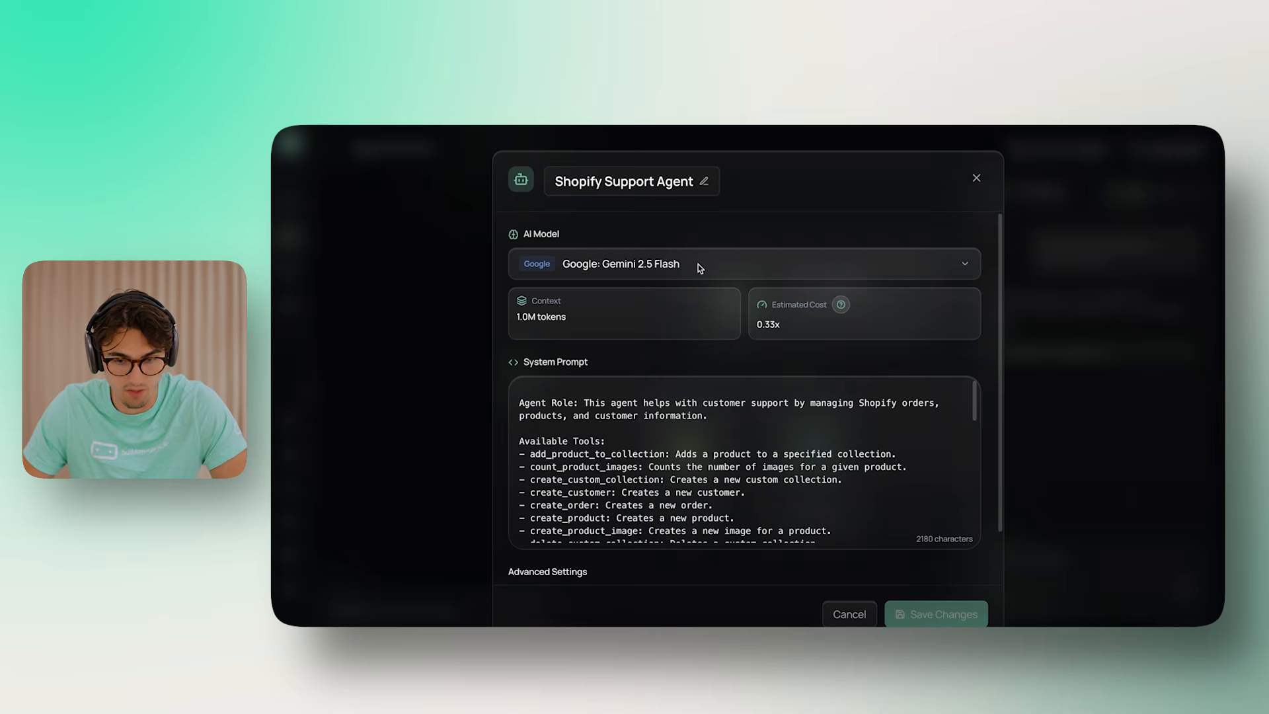
Switch the Shopify Support Agent's AI model to xAI: Grok 4 Fast and save the changes
click(767, 264)
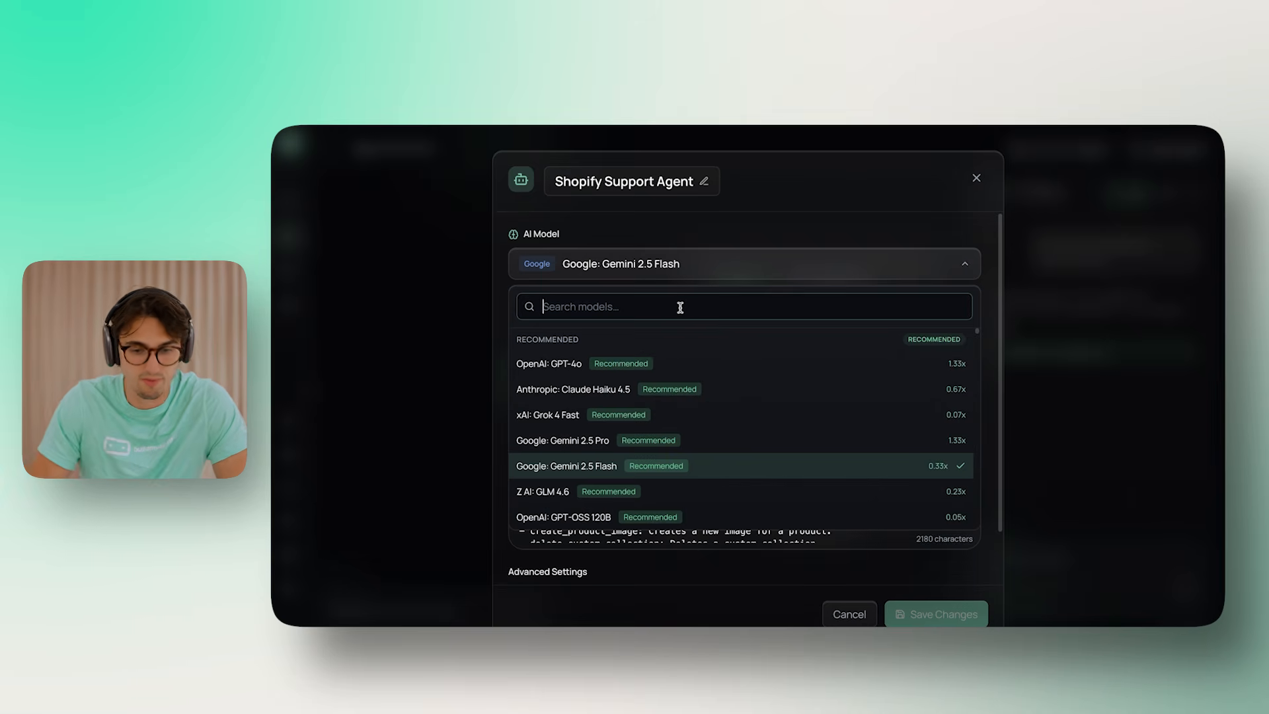
click(681, 415)
scroll(808, 397, down, 1)
scroll(808, 397, down, 2)
scroll(902, 409, up, 4)
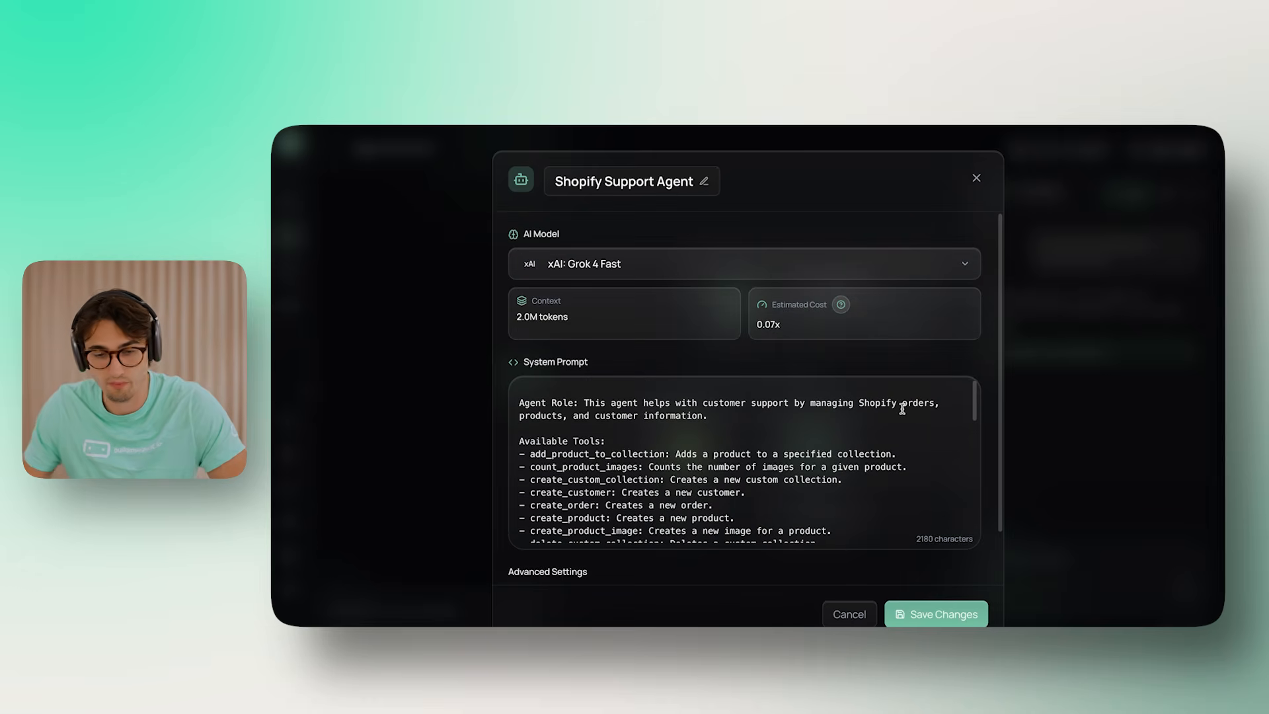
scroll(834, 435, down, 2)
scroll(740, 436, up, 3)
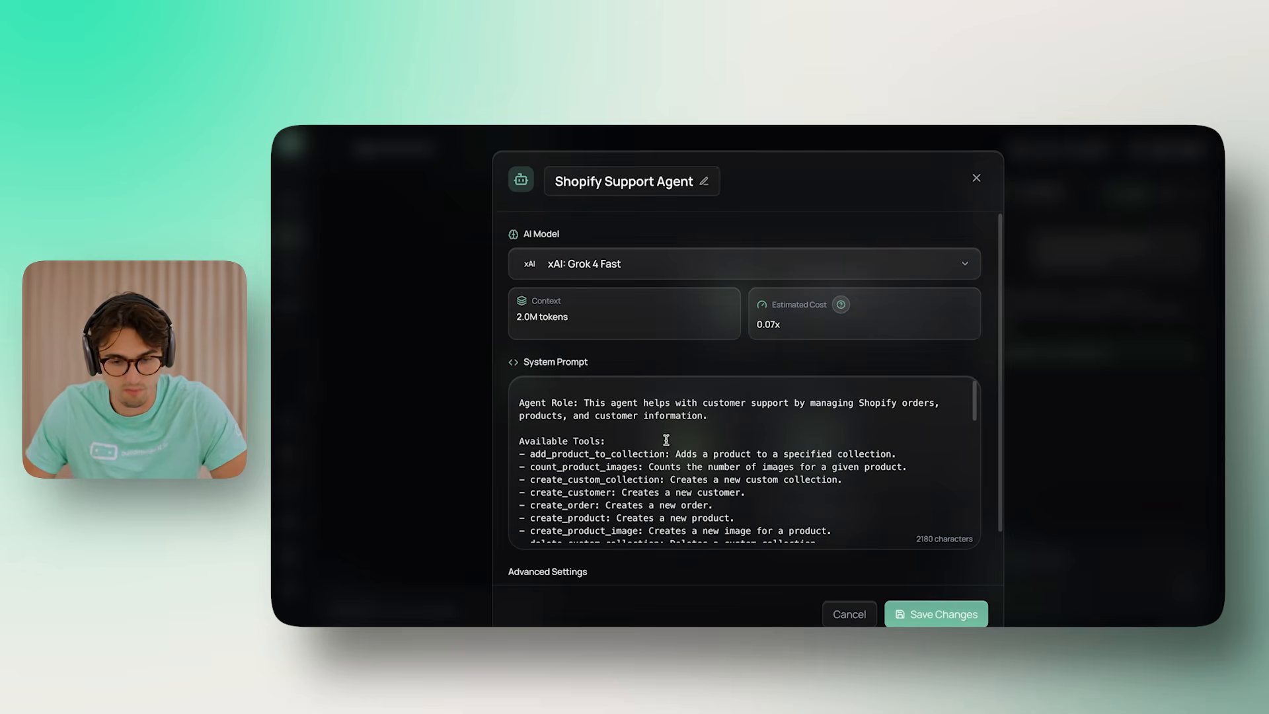
scroll(666, 439, down, 2)
scroll(592, 562, down, 1)
scroll(795, 461, up, 3)
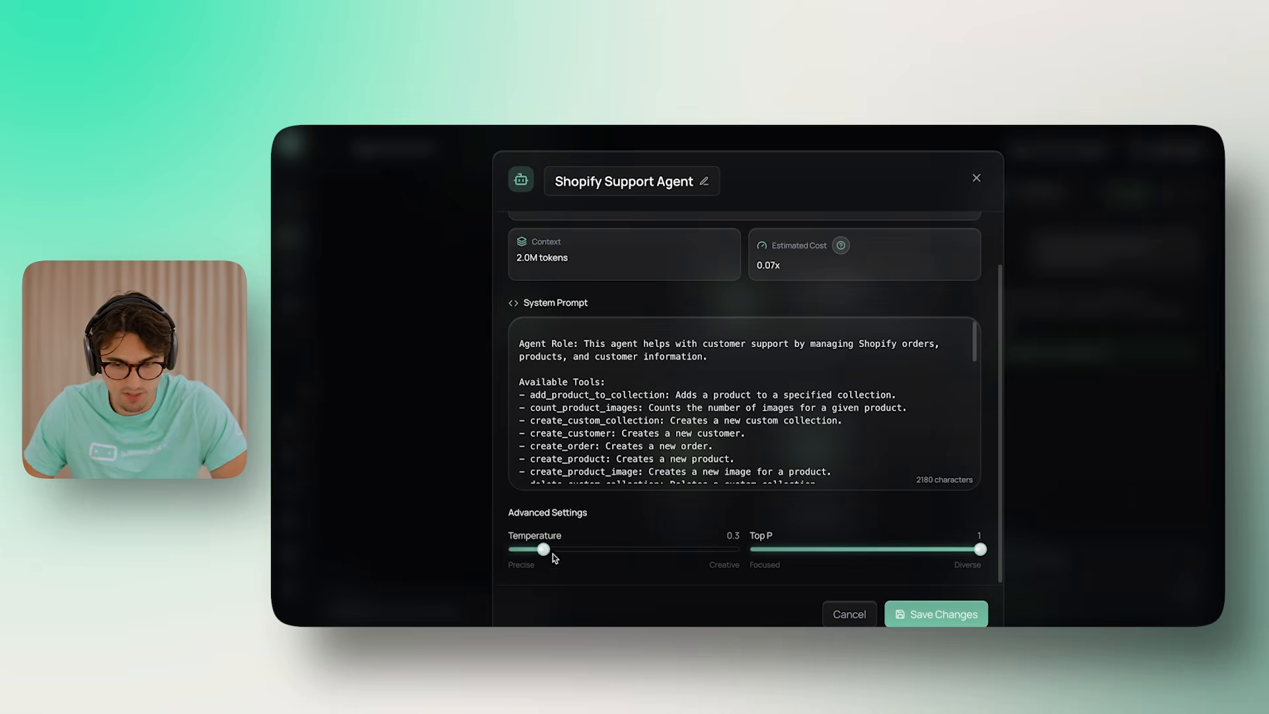
scroll(698, 440, down, 10)
scroll(831, 445, up, 10)
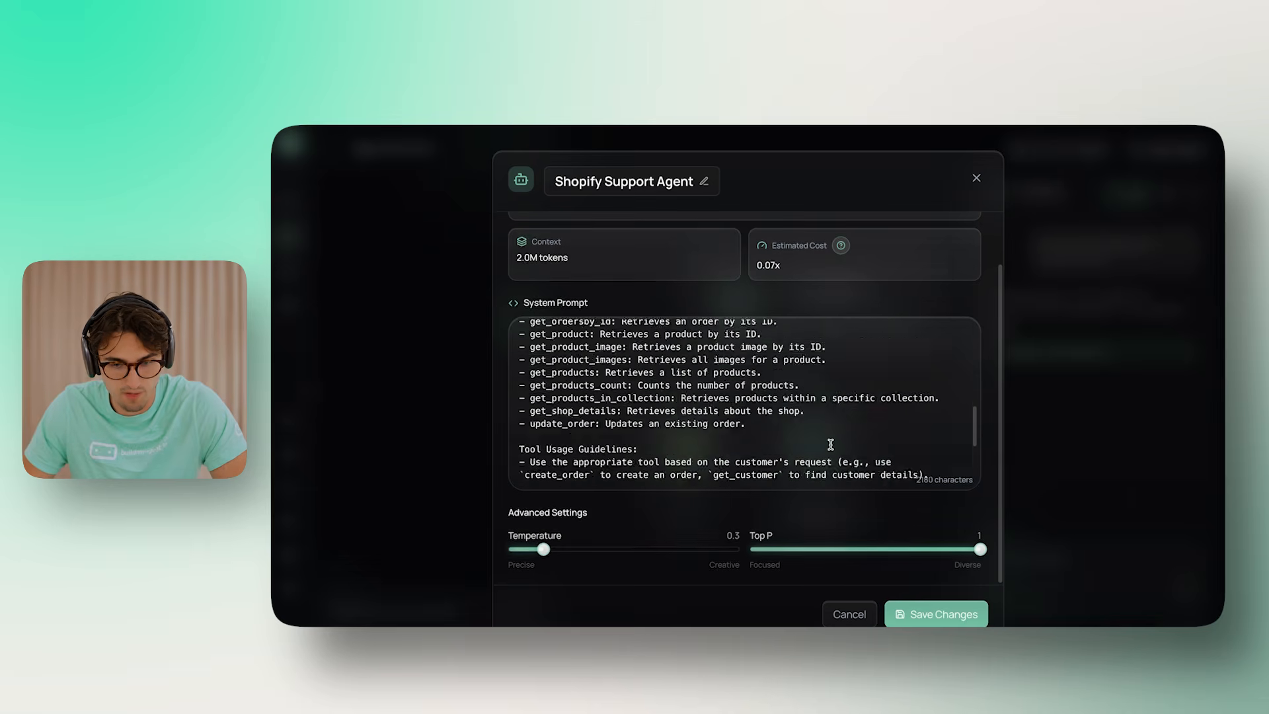
scroll(963, 558, up, 2)
click(955, 620)
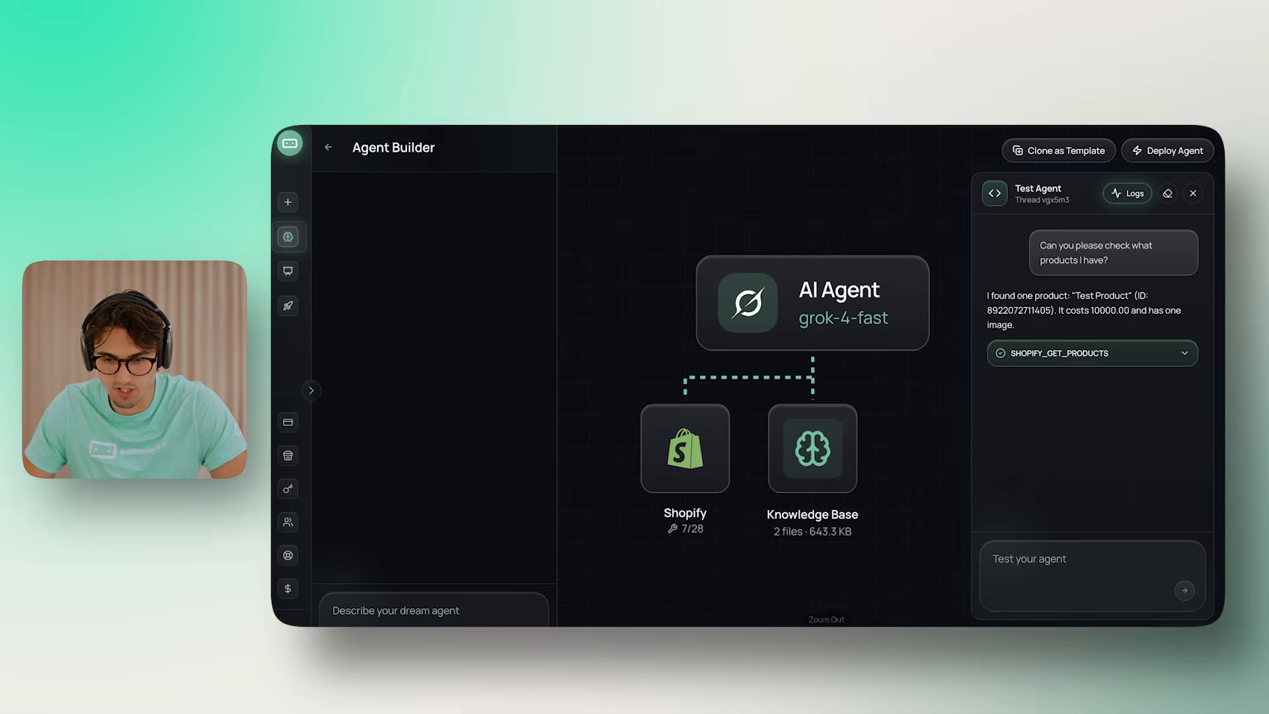
Clear the test chat and ask the agent 'What products do I have'
click(1168, 193)
click(1052, 562)
text(What product)
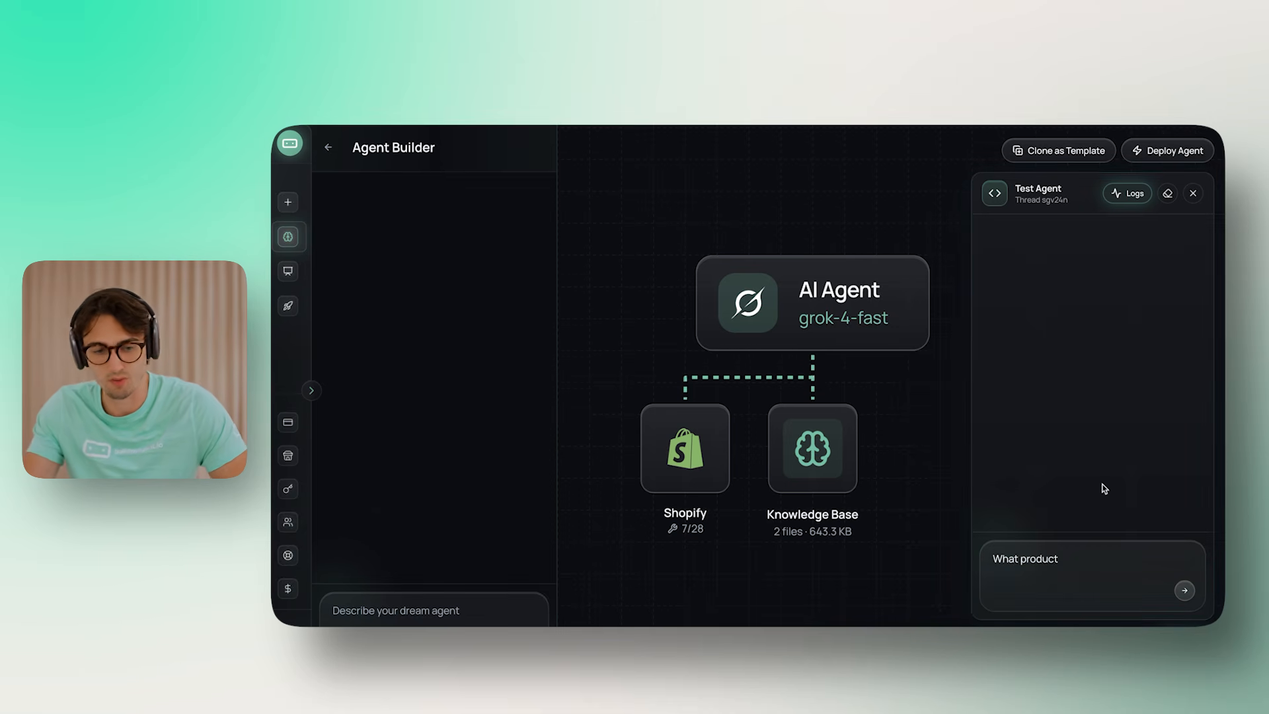
click(1100, 572)
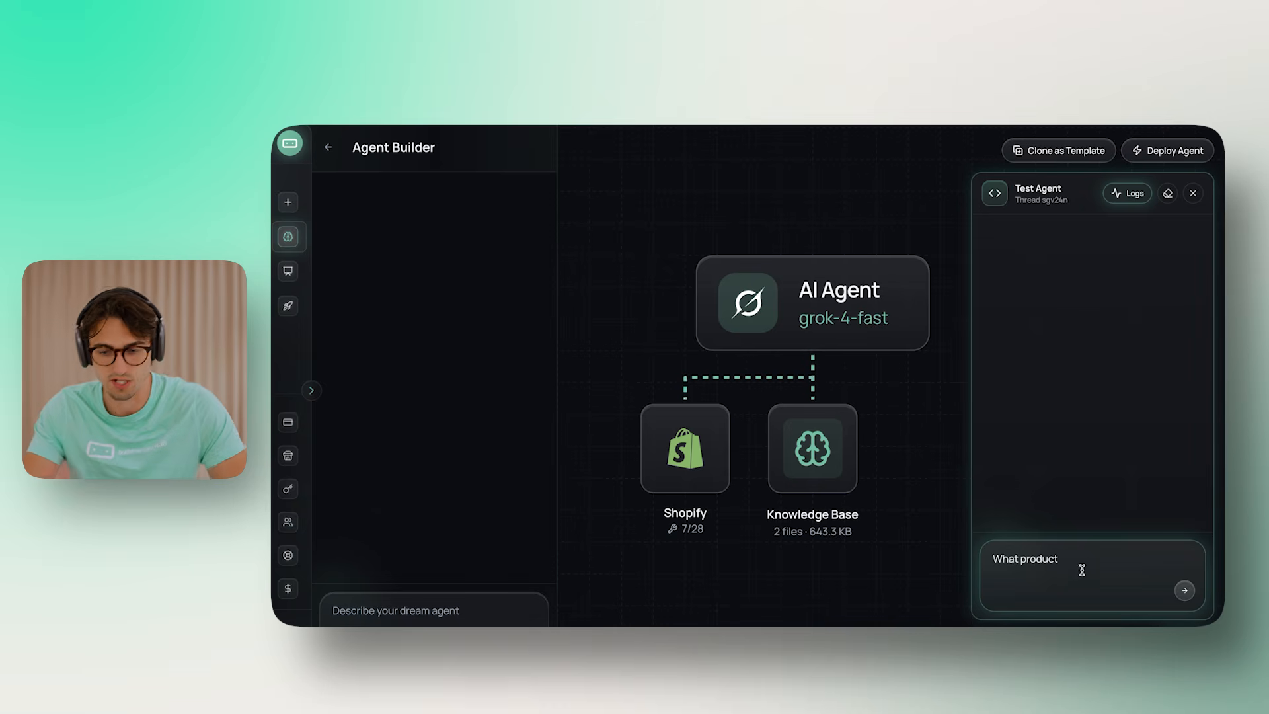
text(What products do I have)
key(Return)
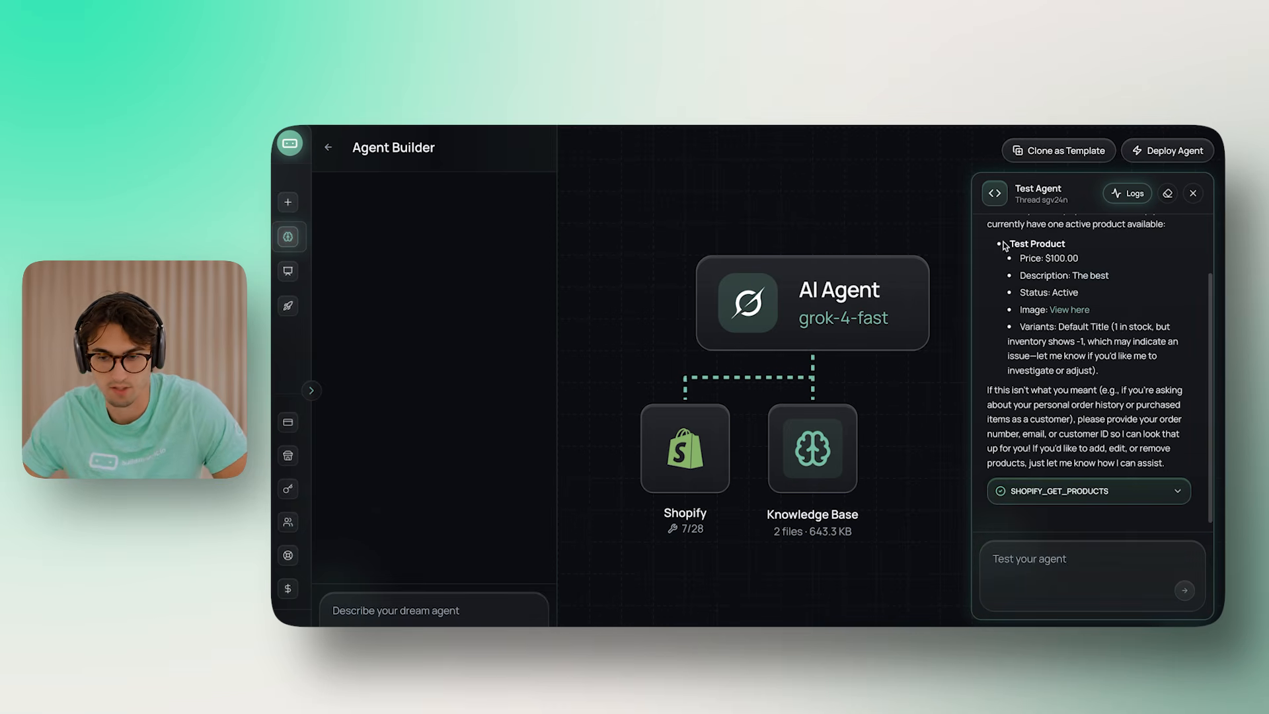
Inspect the answer's Test Product image, variants note and product lookup tool call details
click(1055, 311)
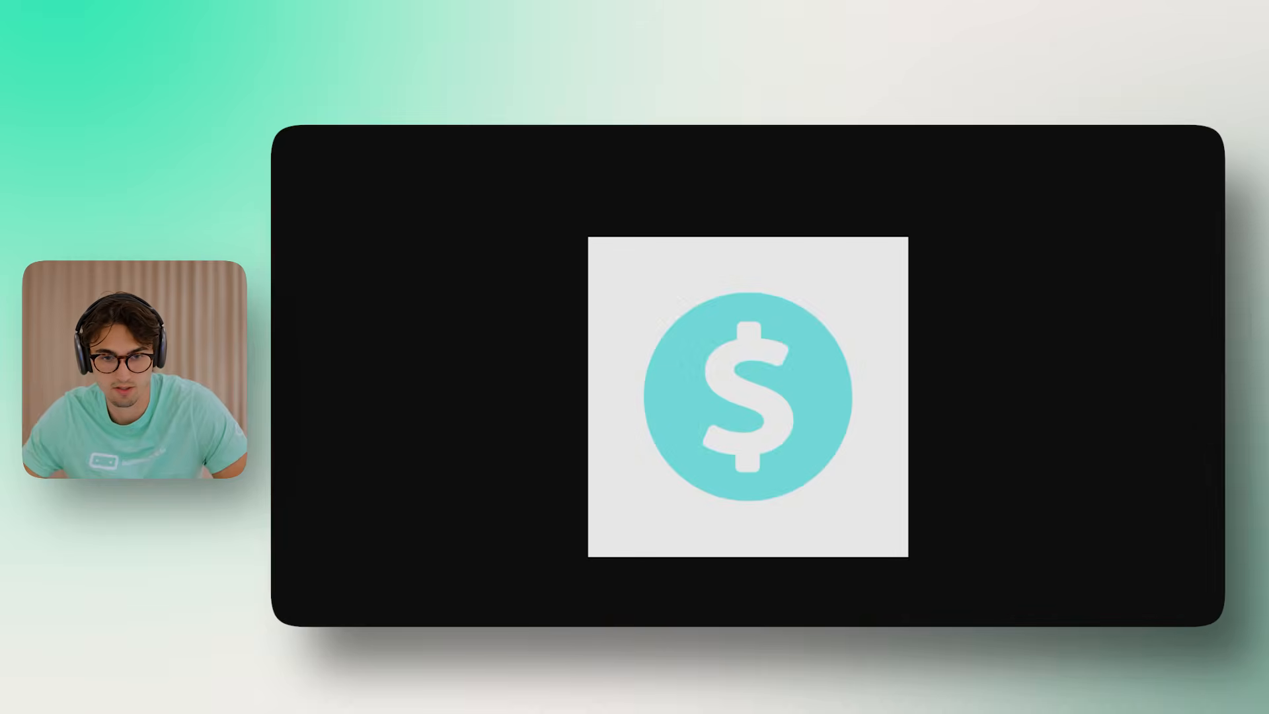
key(super+w)
scroll(1053, 283, down, 1)
drag(1119, 366, 1151, 319)
click(1148, 330)
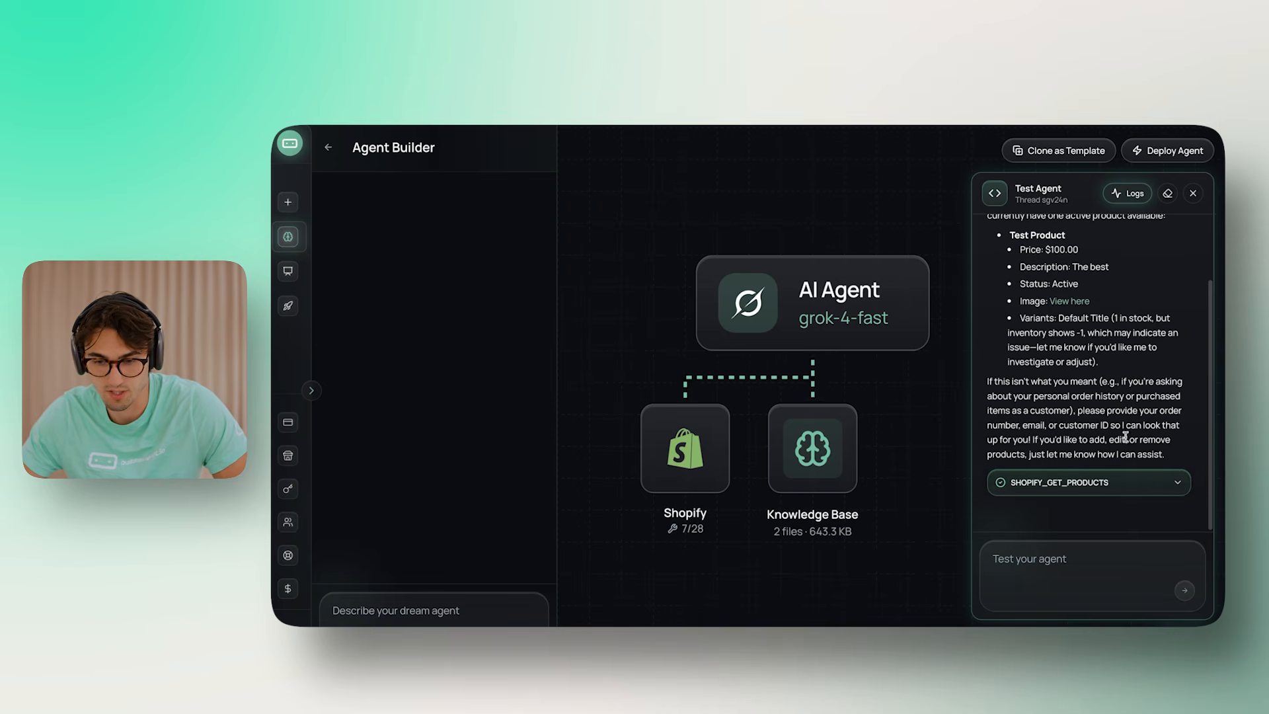
click(1044, 483)
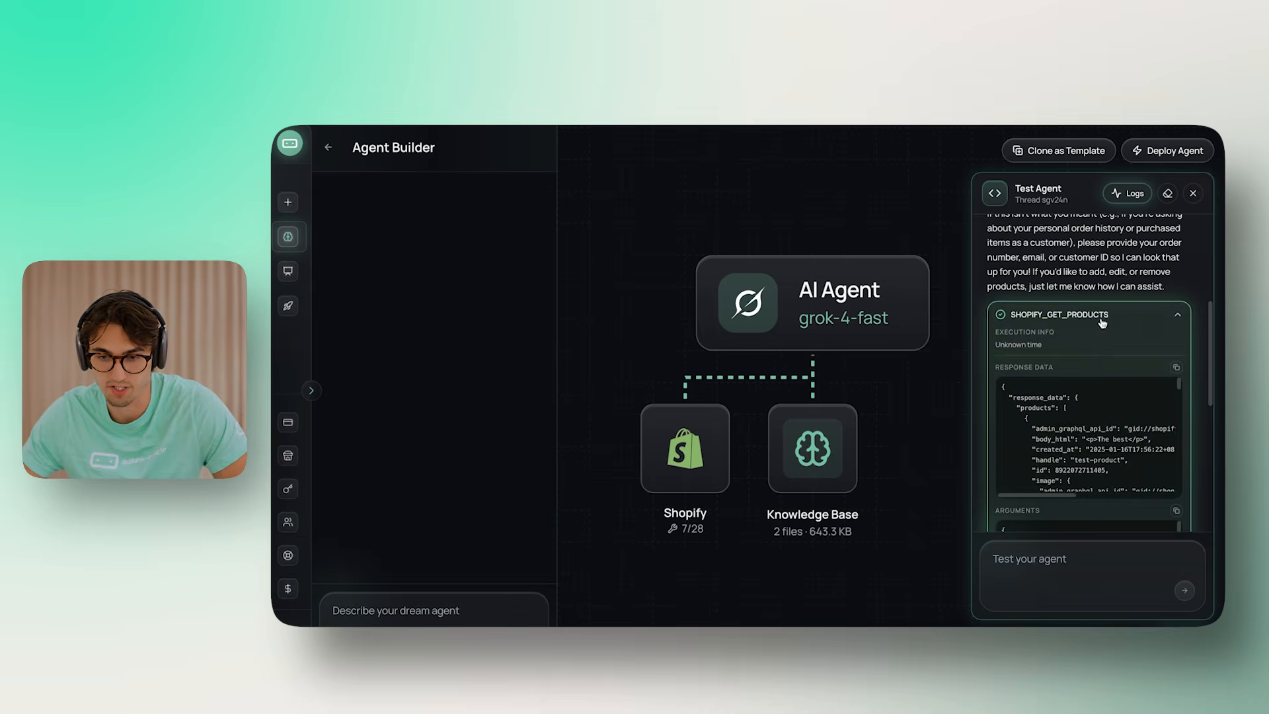
click(1102, 318)
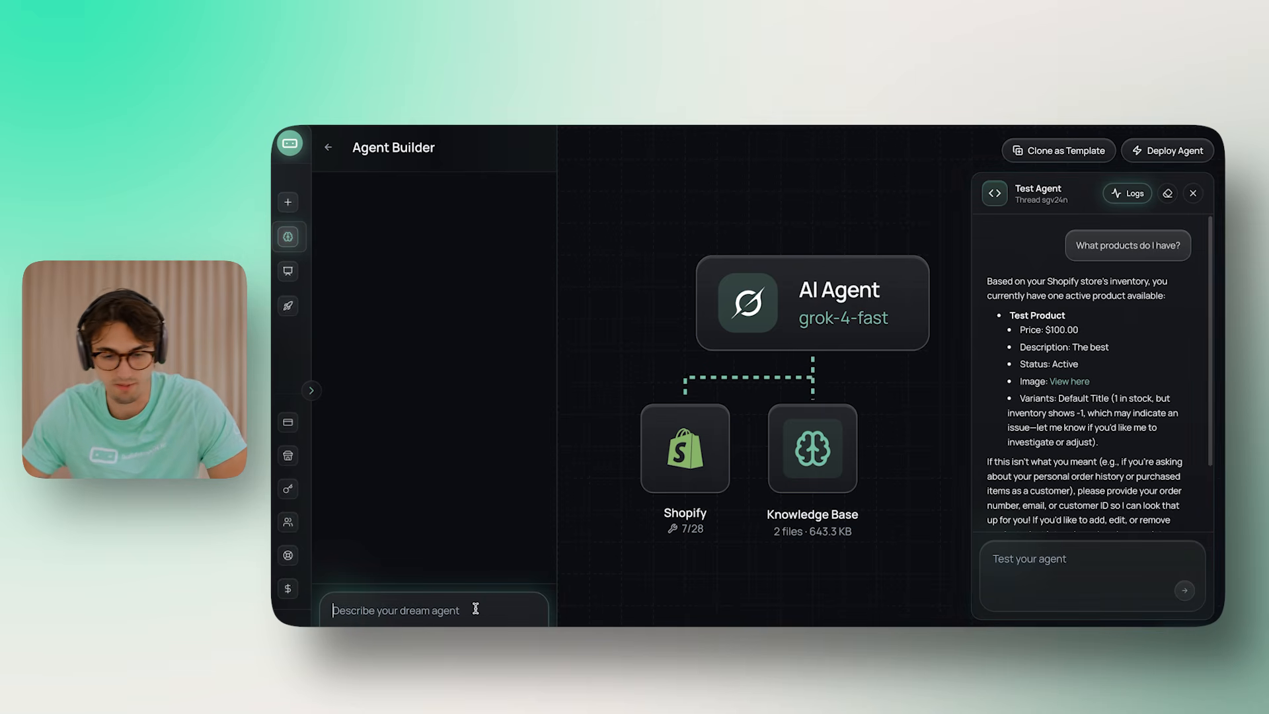
Start the builder request: update my prompt to be a support agent and keep the current tools
text(Please update)
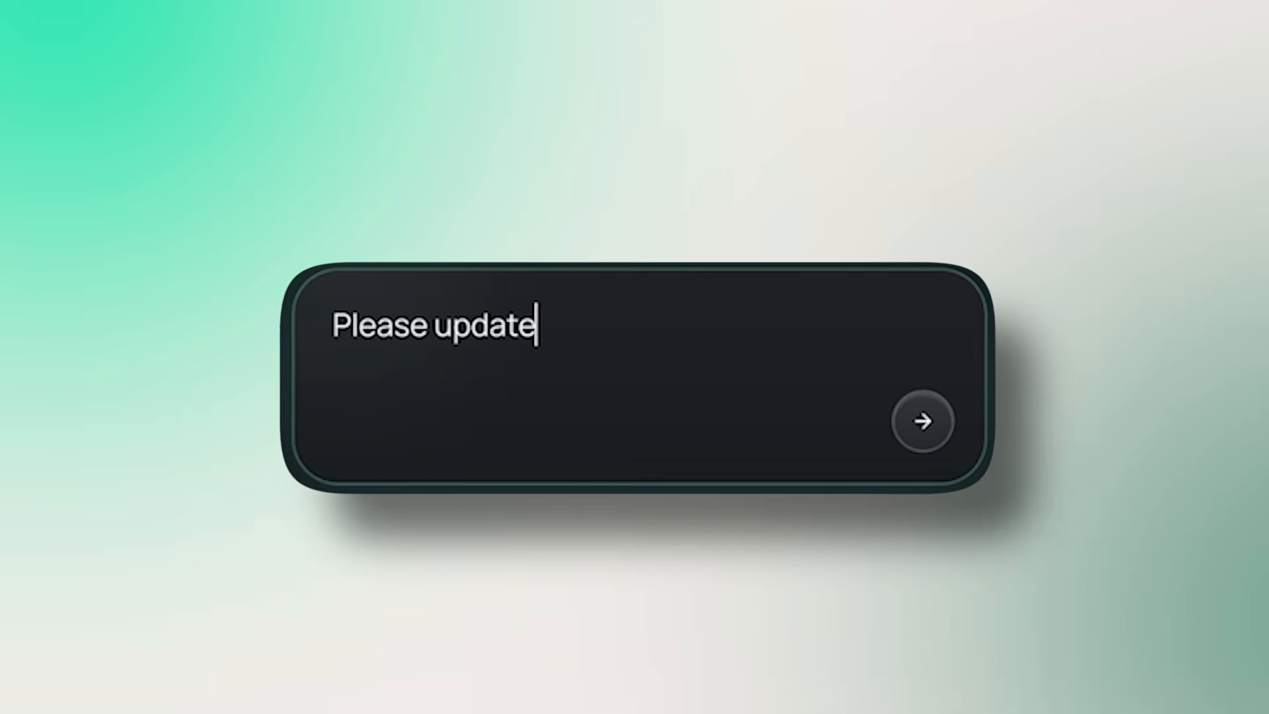
text( my rpomp)
key(BackSpace)
key(BackSpace)
key(BackSpace)
key(BackSpace)
key(BackSpace)
text(prompt to be a supp)
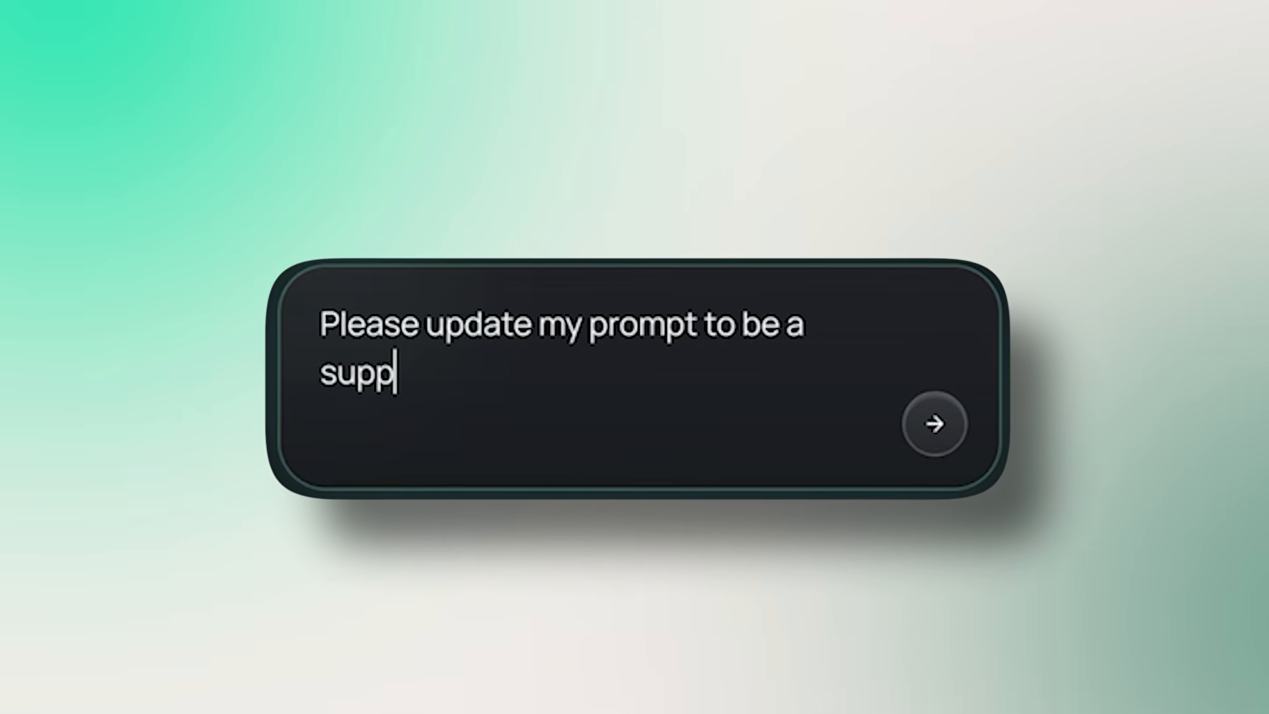
text(ort agent.)
key(shift+Return)
key(shift+Return)
text(Keep the current tools.)
key(shift+Return)
key(shift+Return)
Add that it should be friendlier with shorter, concise responses and is for a website widget
text(But make it more friendl)
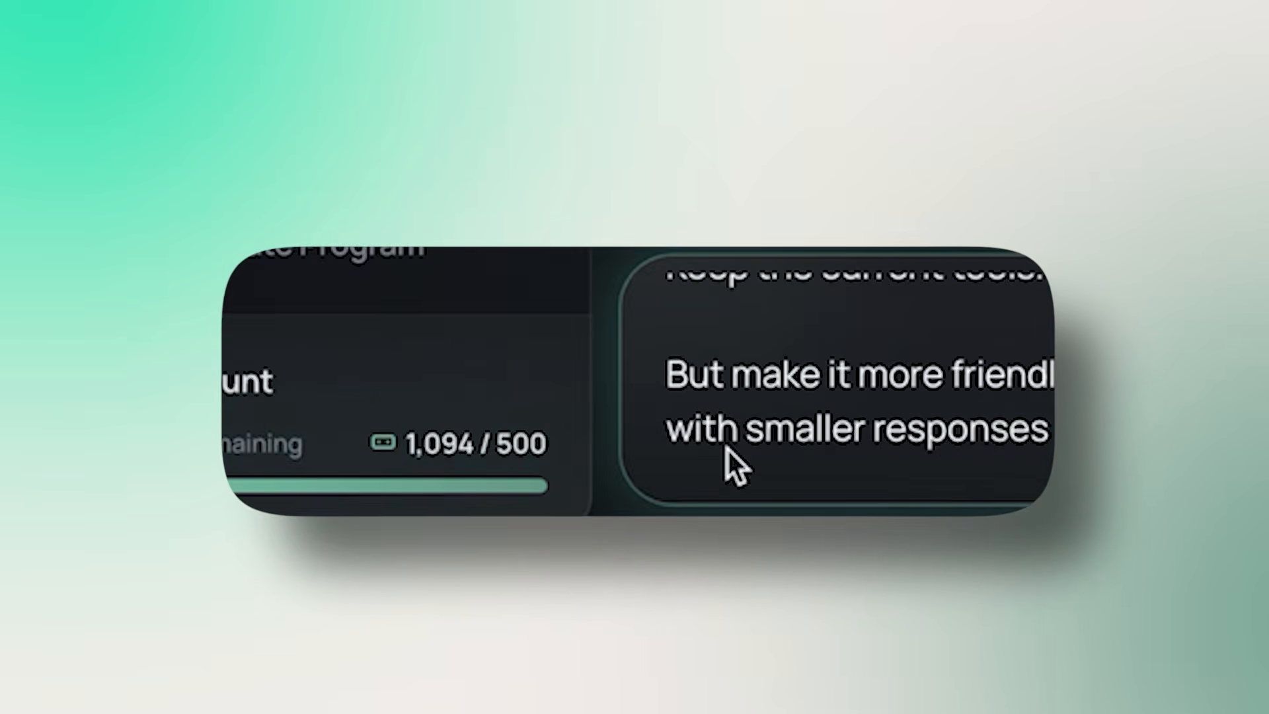
double_click(804, 429)
text(shorter)
double_click(1001, 429)
key(BackSpace)
key(BackSpace)
key(BackSpace)
key(BackSpace)
key(BackSpace)
text(and cnoc)
key(BackSpace)
key(BackSpace)
key(BackSpace)
text(oncise responses.)
key(Return)
key(Return)
text(It will be used for a websit)
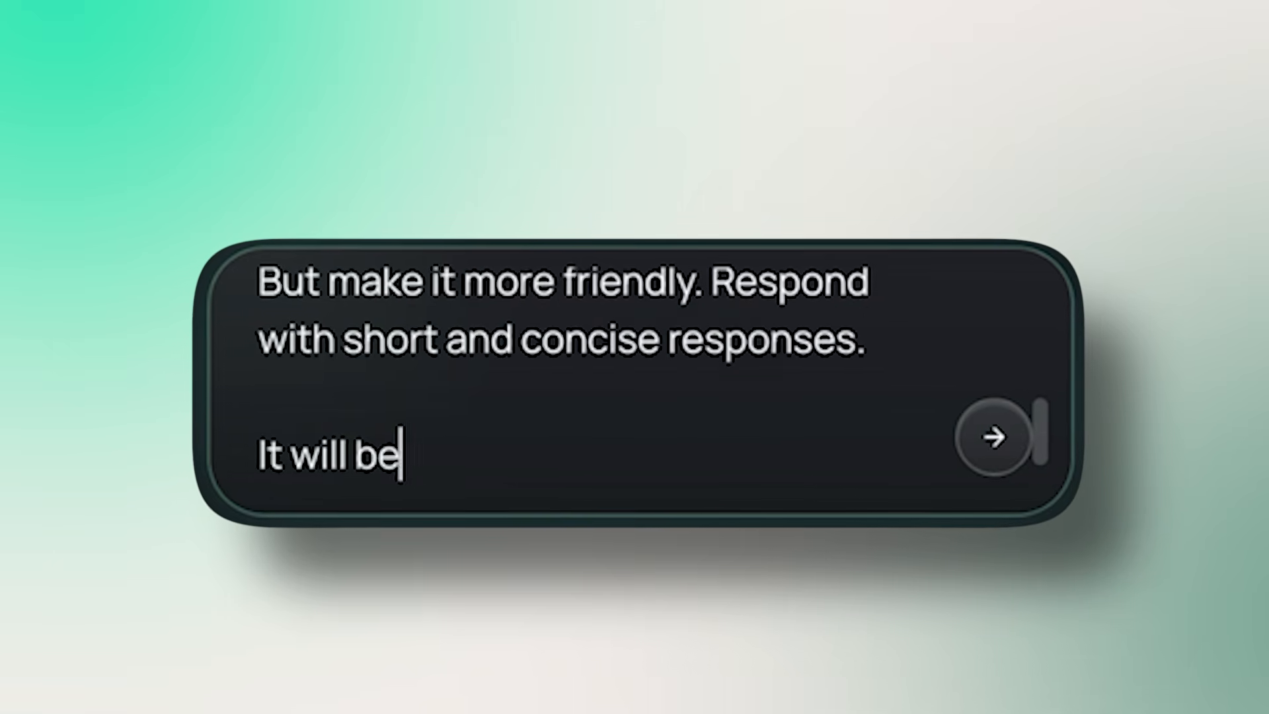
text(e wit)
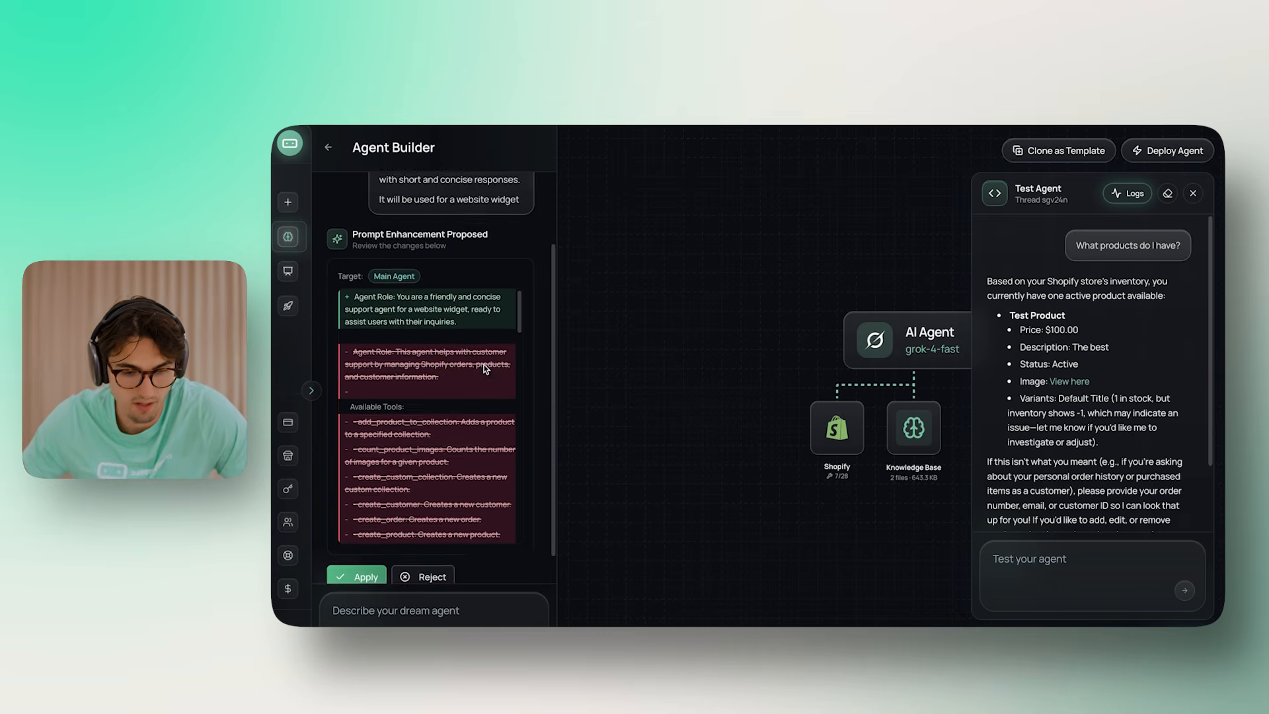
scroll(476, 375, up, 1)
scroll(467, 381, down, 12)
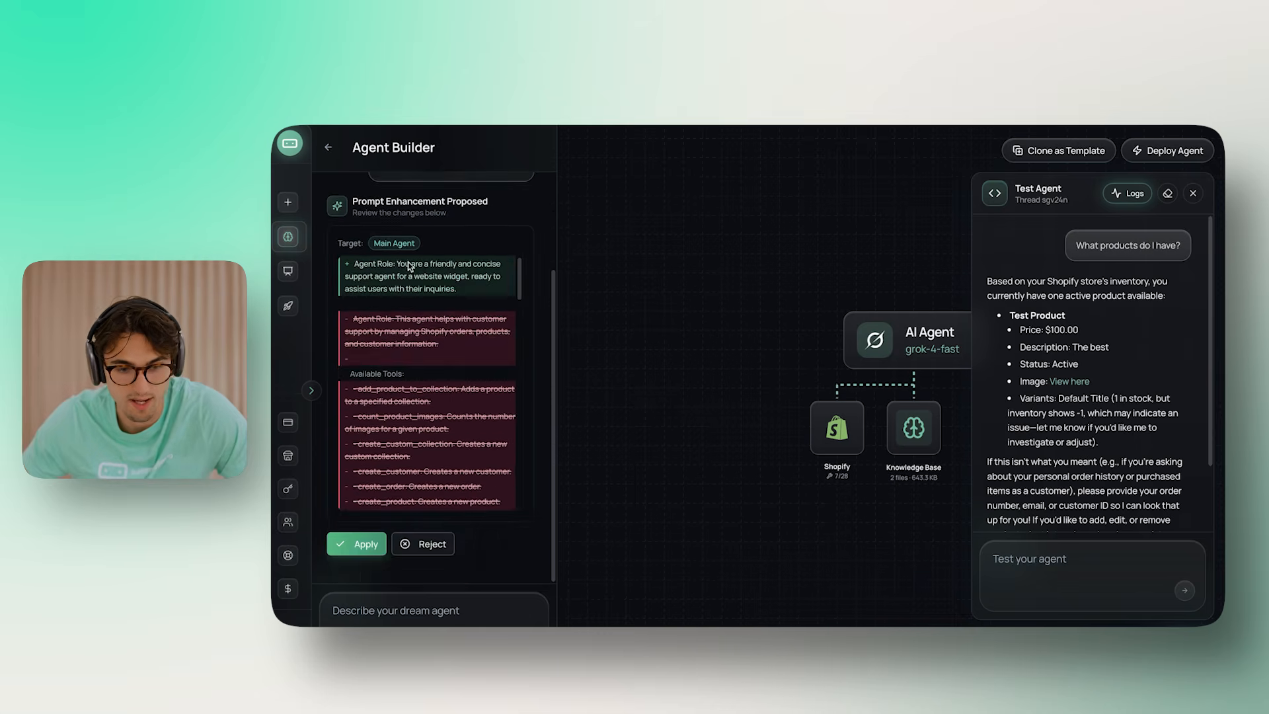
scroll(427, 277, down, 1)
scroll(425, 278, down, 10)
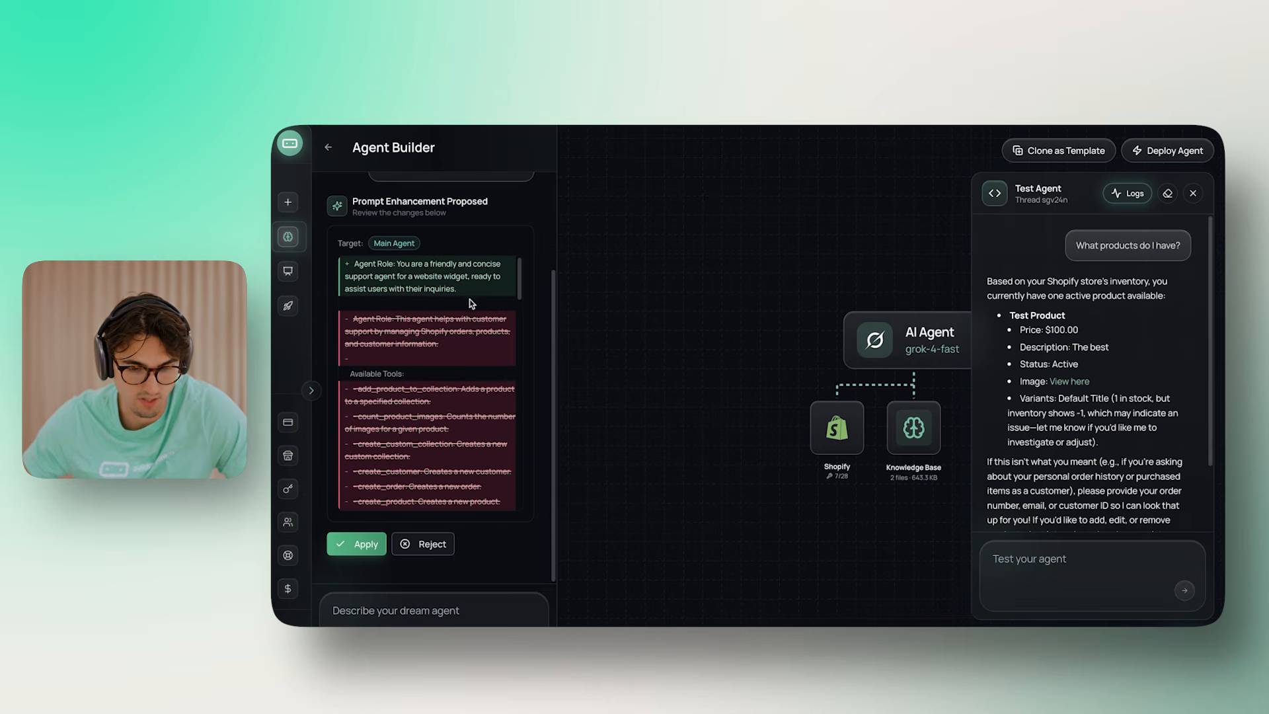
click(356, 544)
drag(682, 508, 658, 505)
click(749, 341)
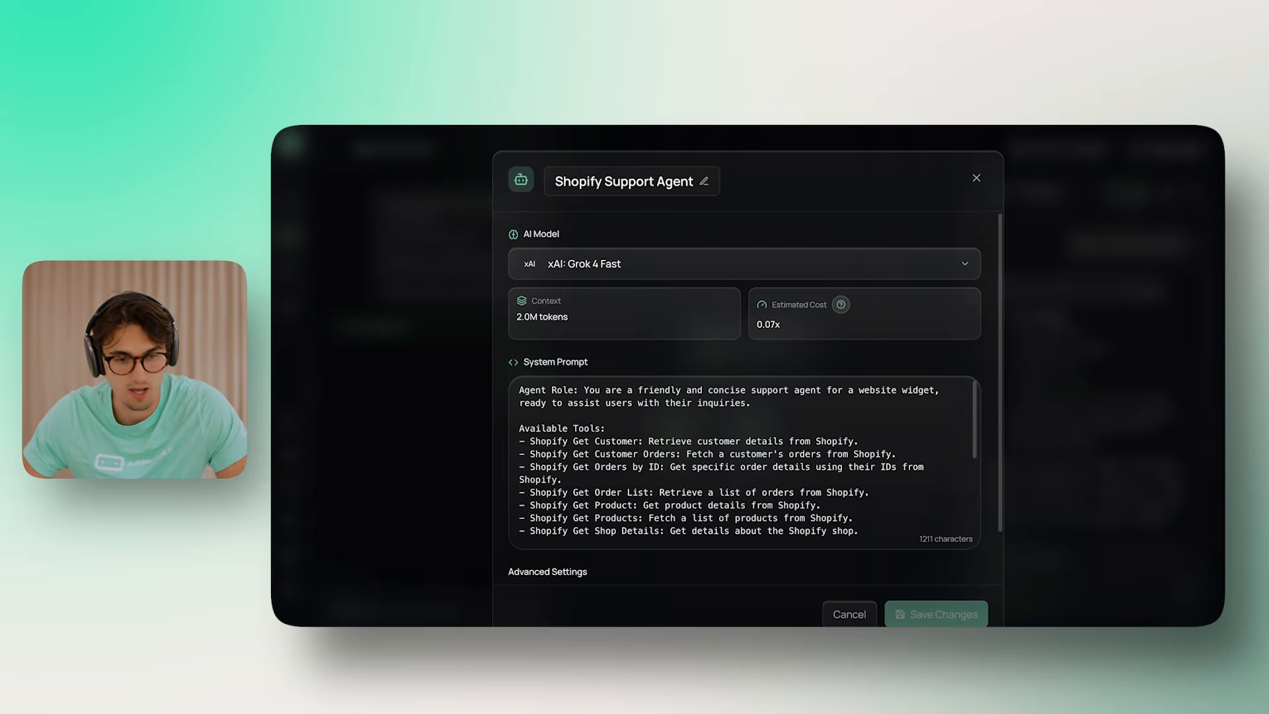
click(976, 178)
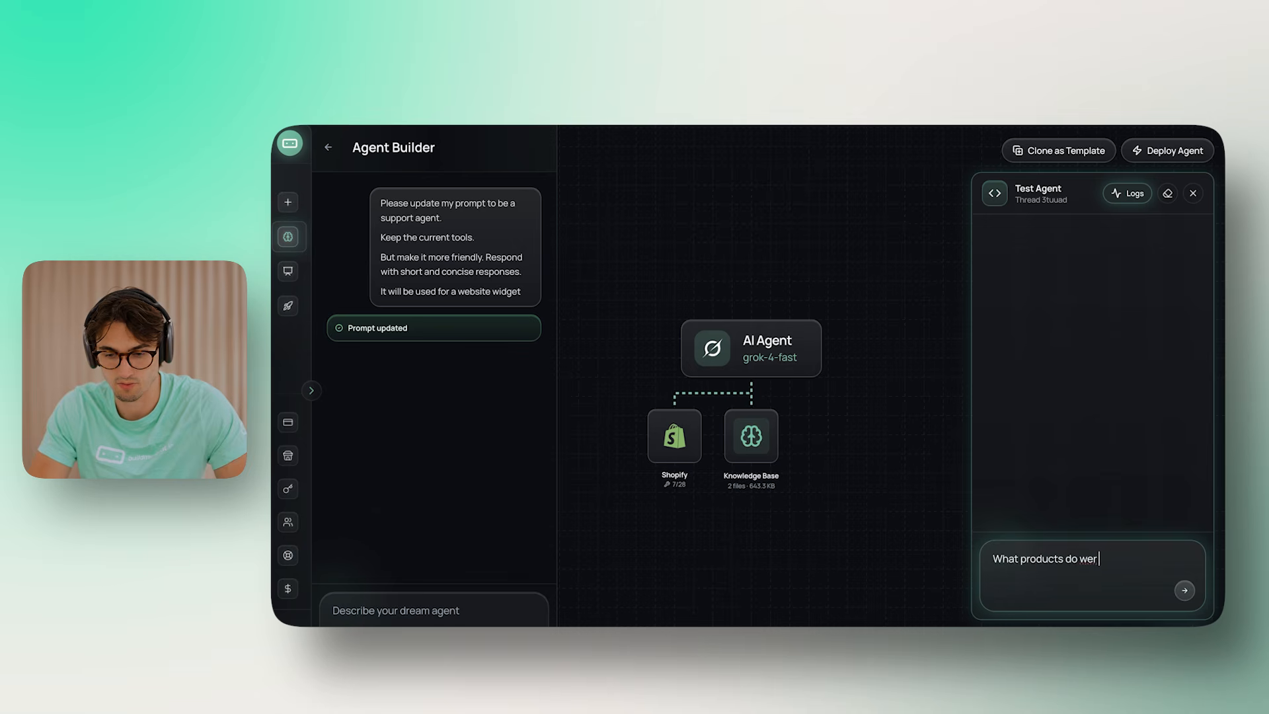
Send the store products question and review the reply and its SHOPIFY_GET_PRODUCTS call details
key(Return)
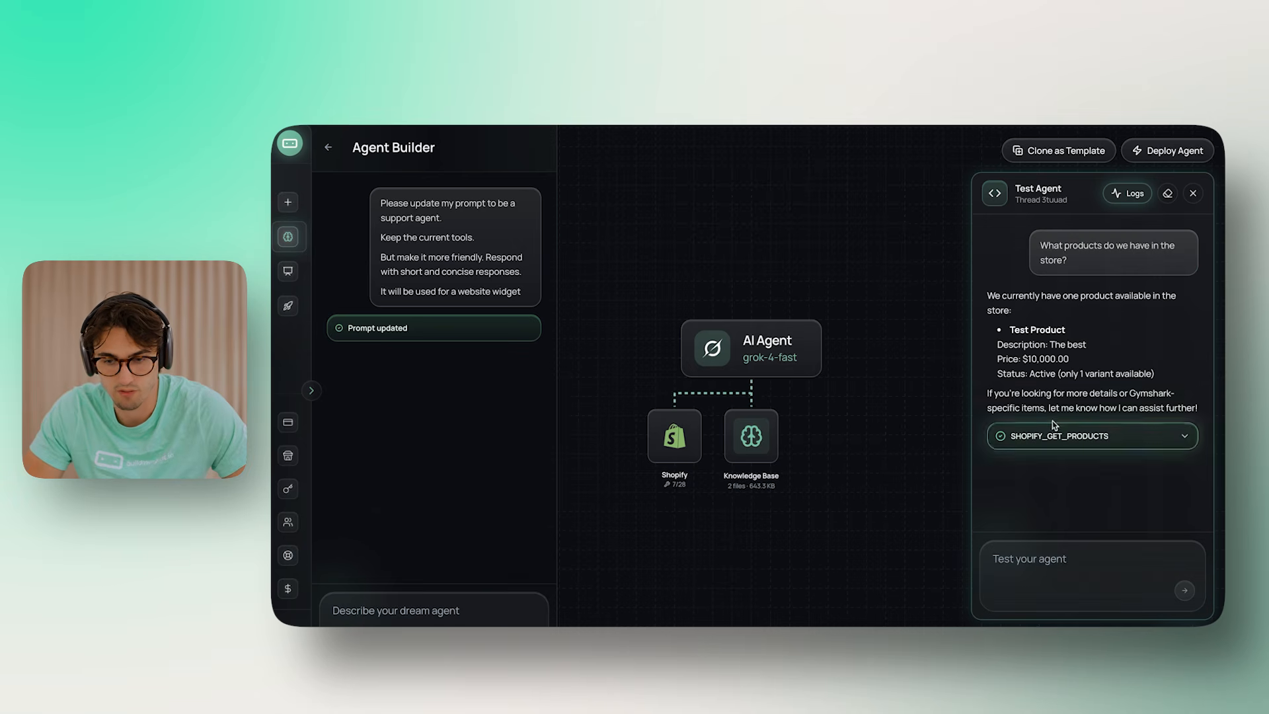
drag(1011, 345, 1067, 361)
click(1084, 344)
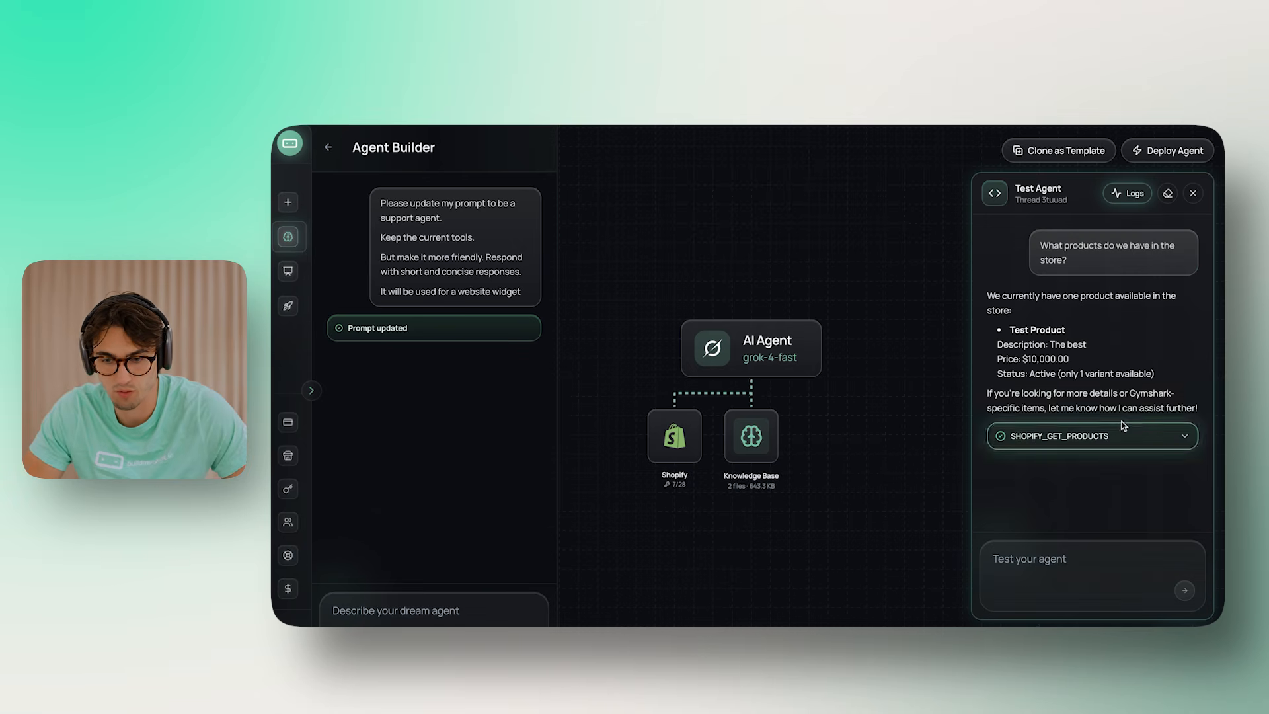
drag(988, 392, 1137, 414)
click(1129, 467)
click(1090, 436)
scroll(1089, 439, down, 3)
click(1104, 273)
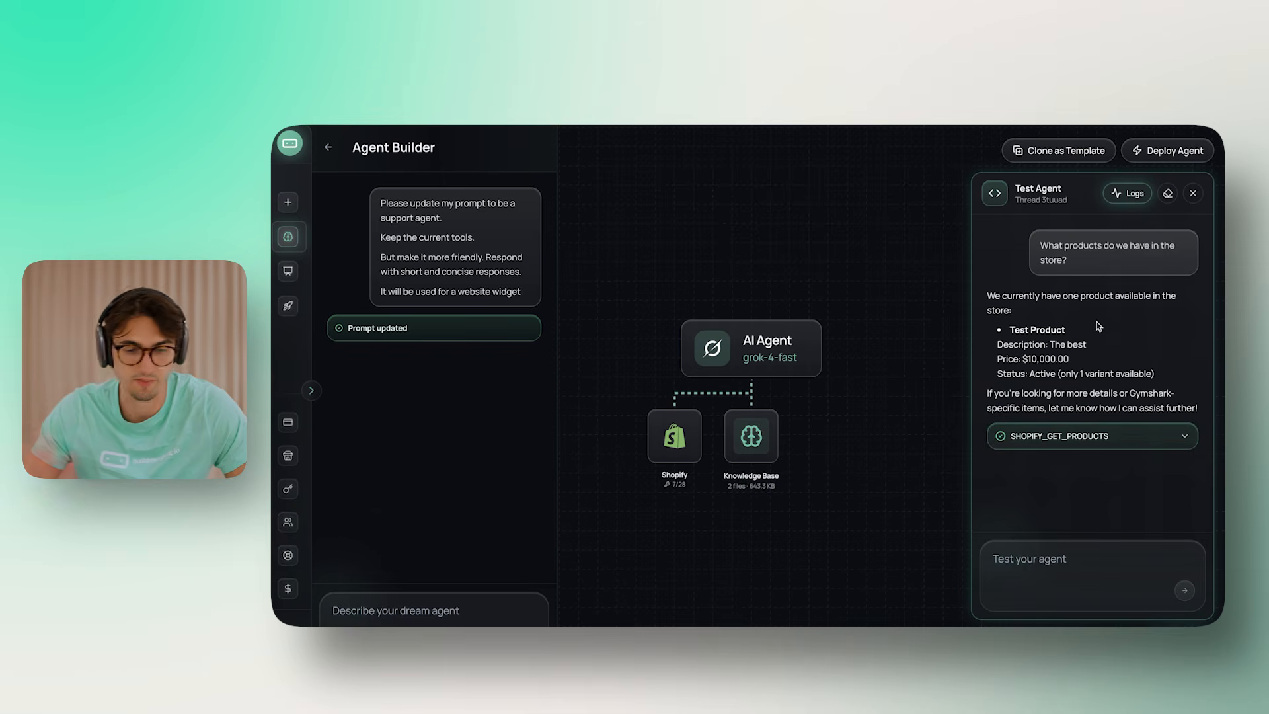
Begin a new 'What…' question, look back over the conversation, then clear the test chat
click(1055, 563)
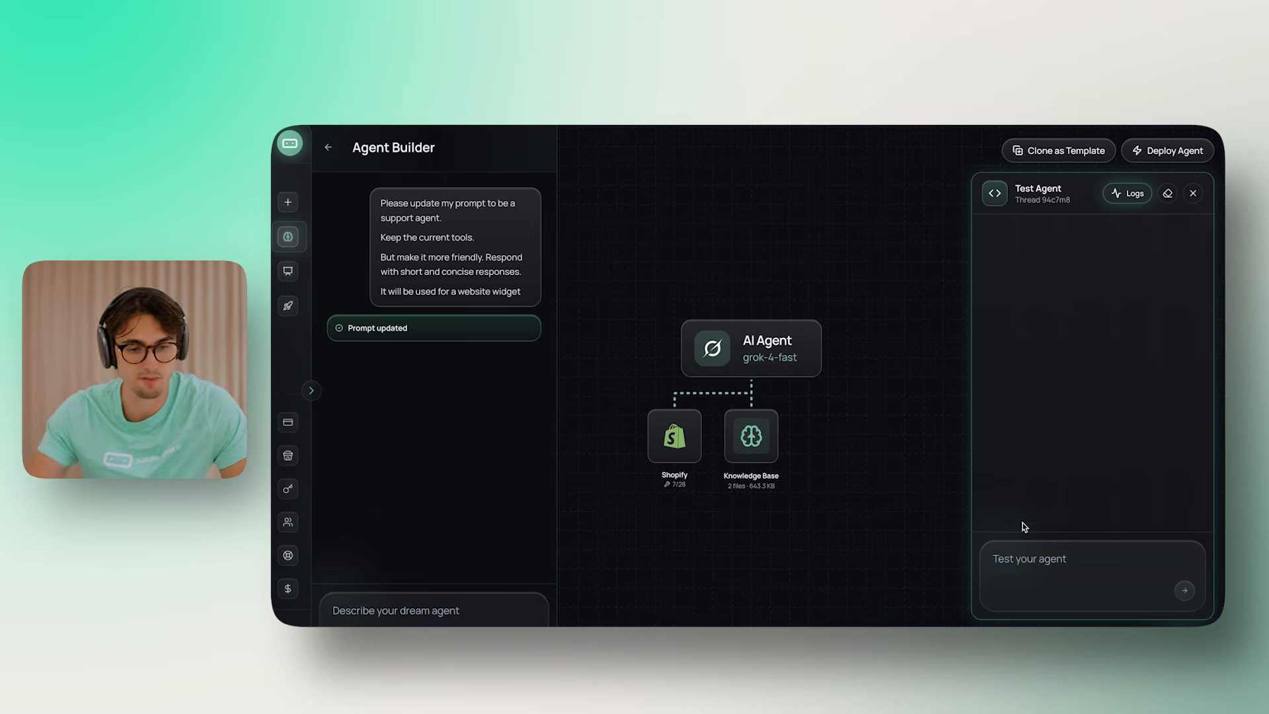
click(1054, 595)
text(What is you)
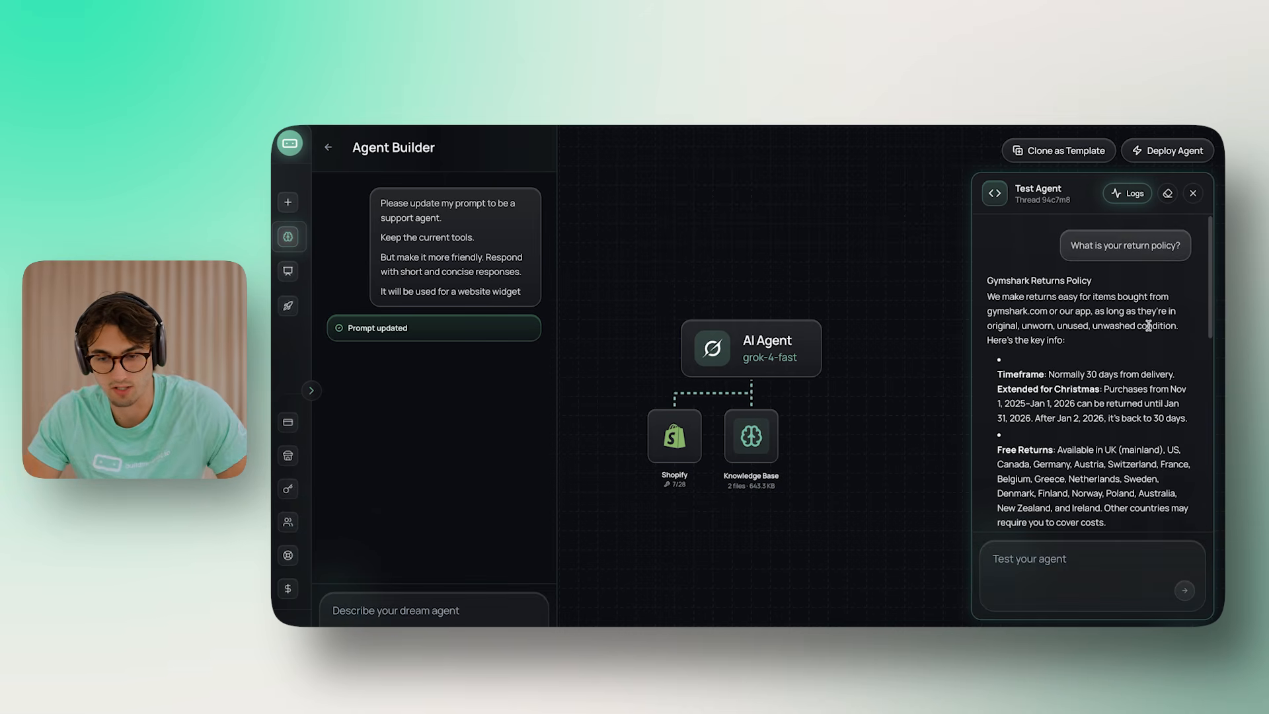
scroll(1149, 326, down, 7)
scroll(1149, 326, up, 7)
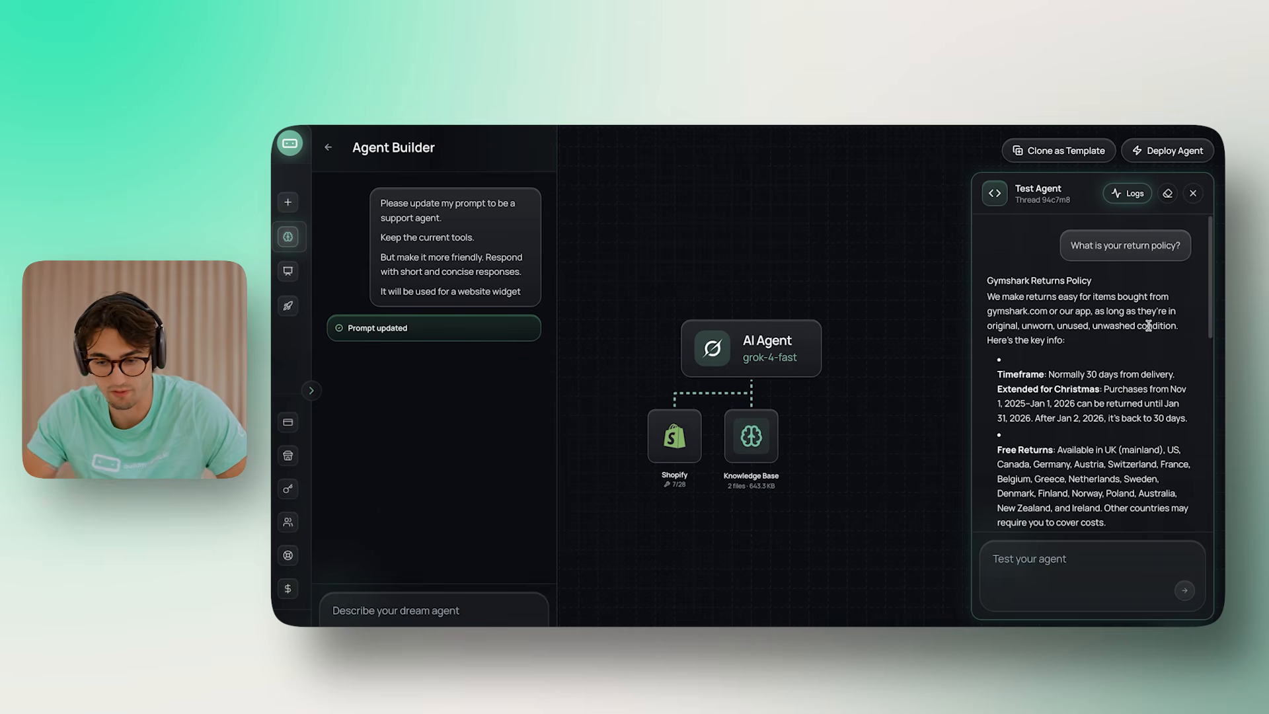
scroll(1149, 326, down, 1)
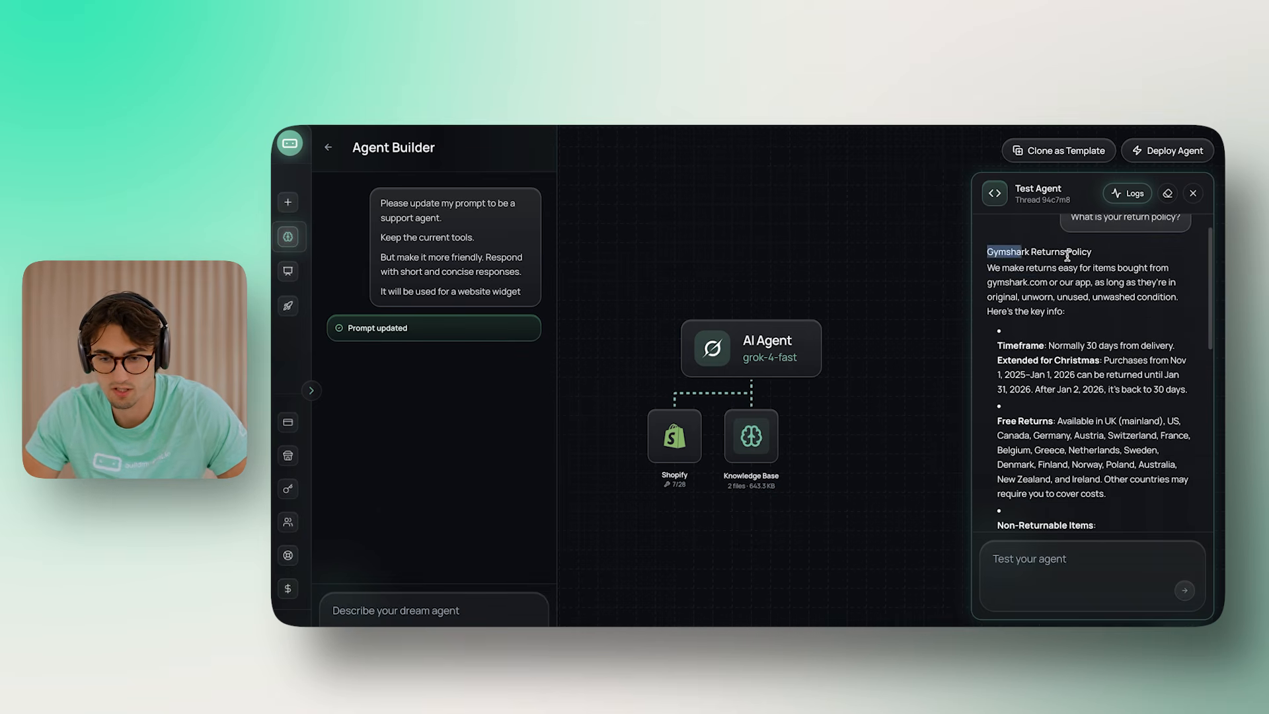
scroll(1134, 329, down, 1)
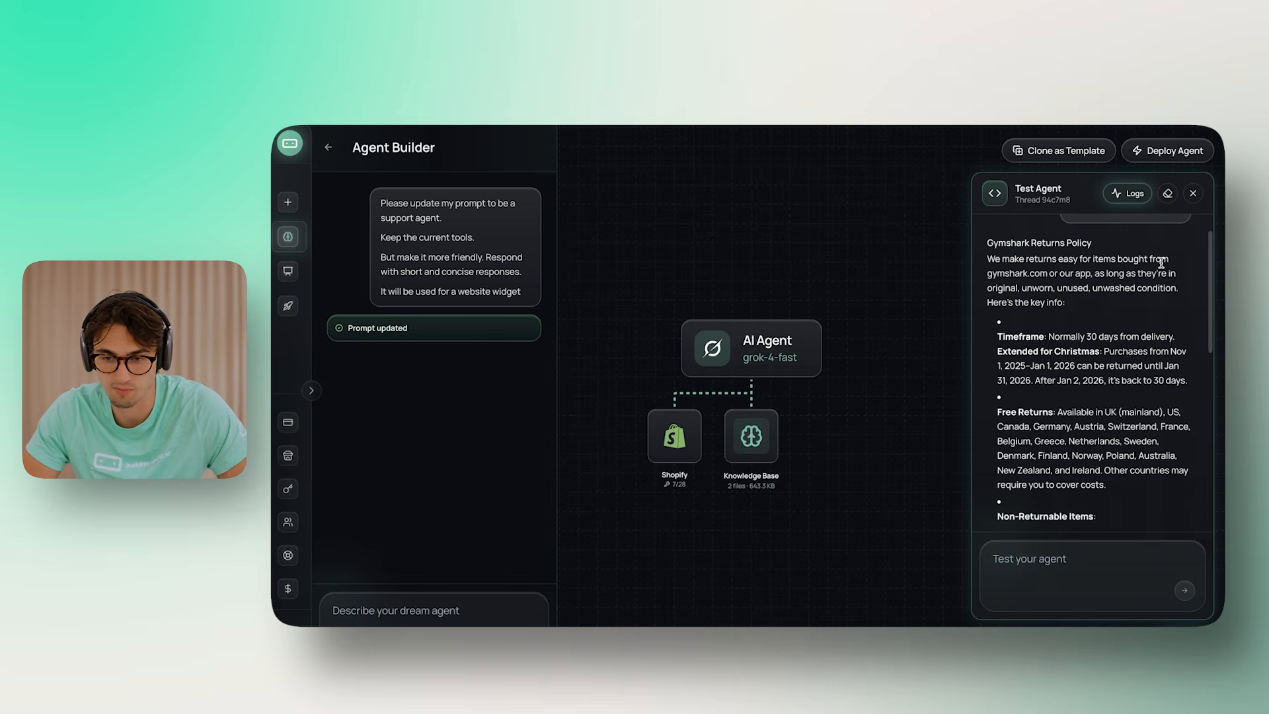
scroll(1150, 281, down, 5)
scroll(1135, 297, down, 5)
scroll(1157, 225, up, 10)
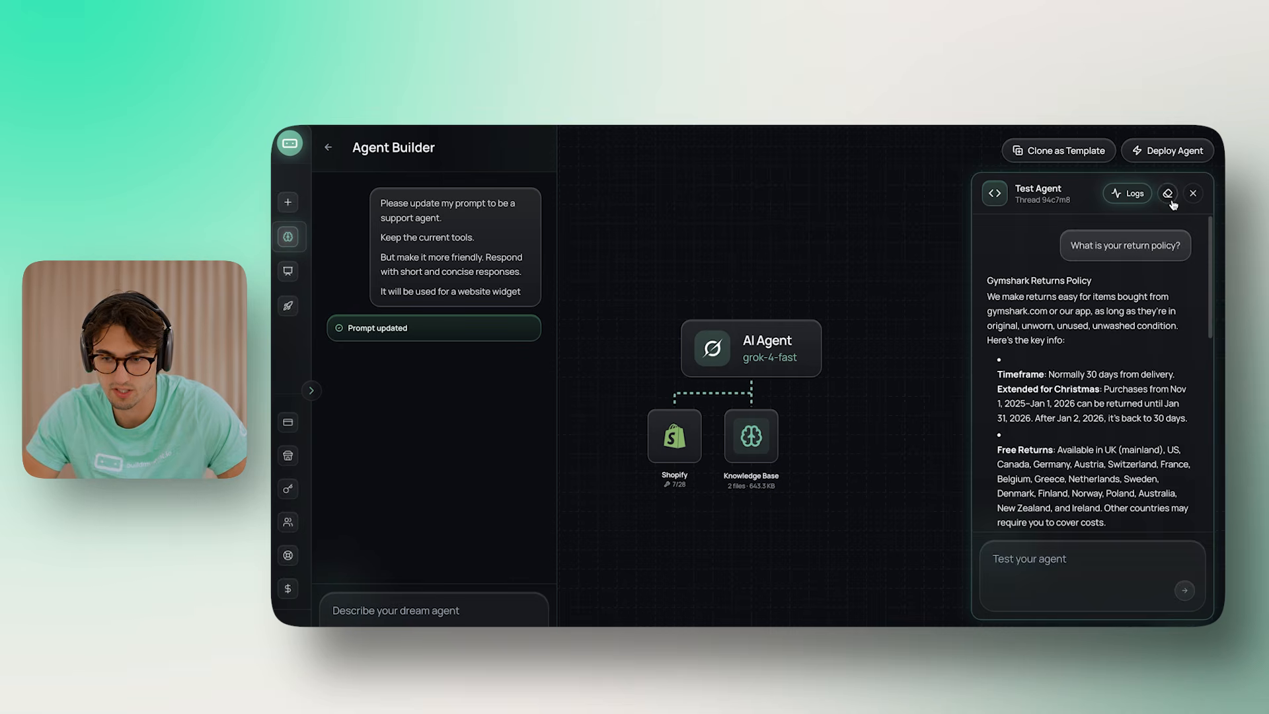
click(1167, 193)
click(1045, 561)
Ask the test agent 'What is thrift+?', read its answer, then clear the conversation
text(What is thrift+)
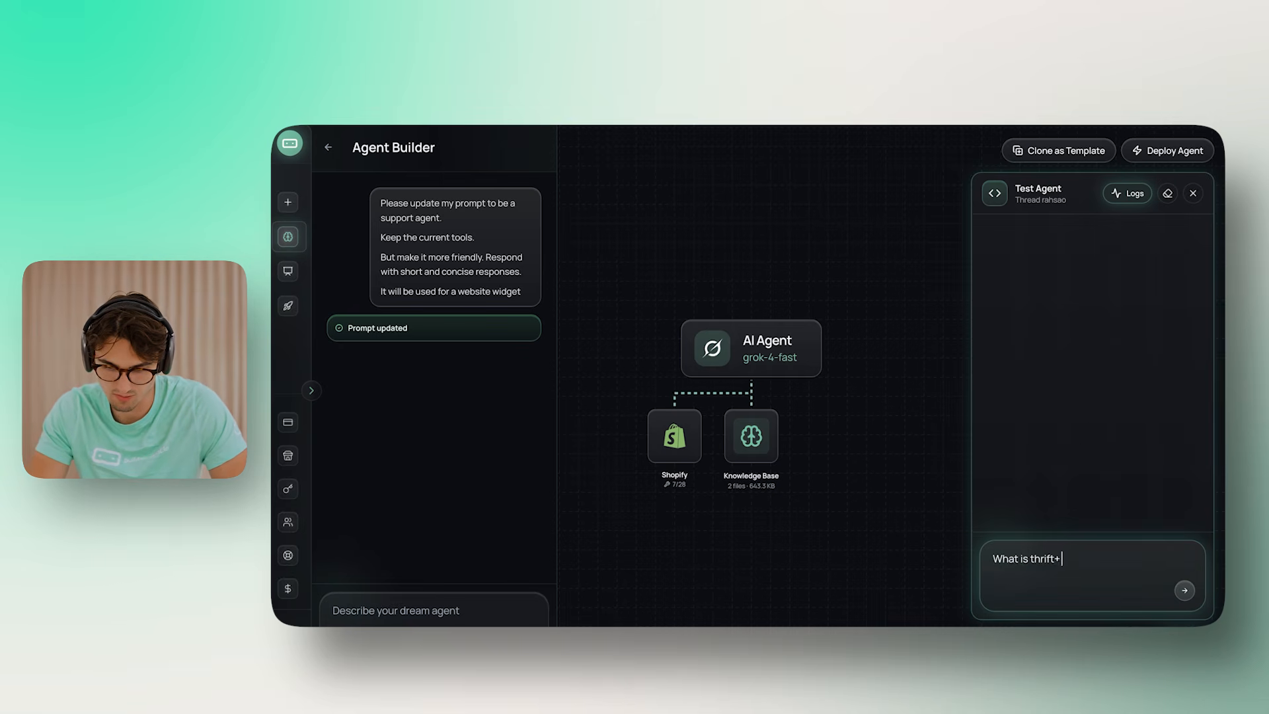
text(?)
key(Return)
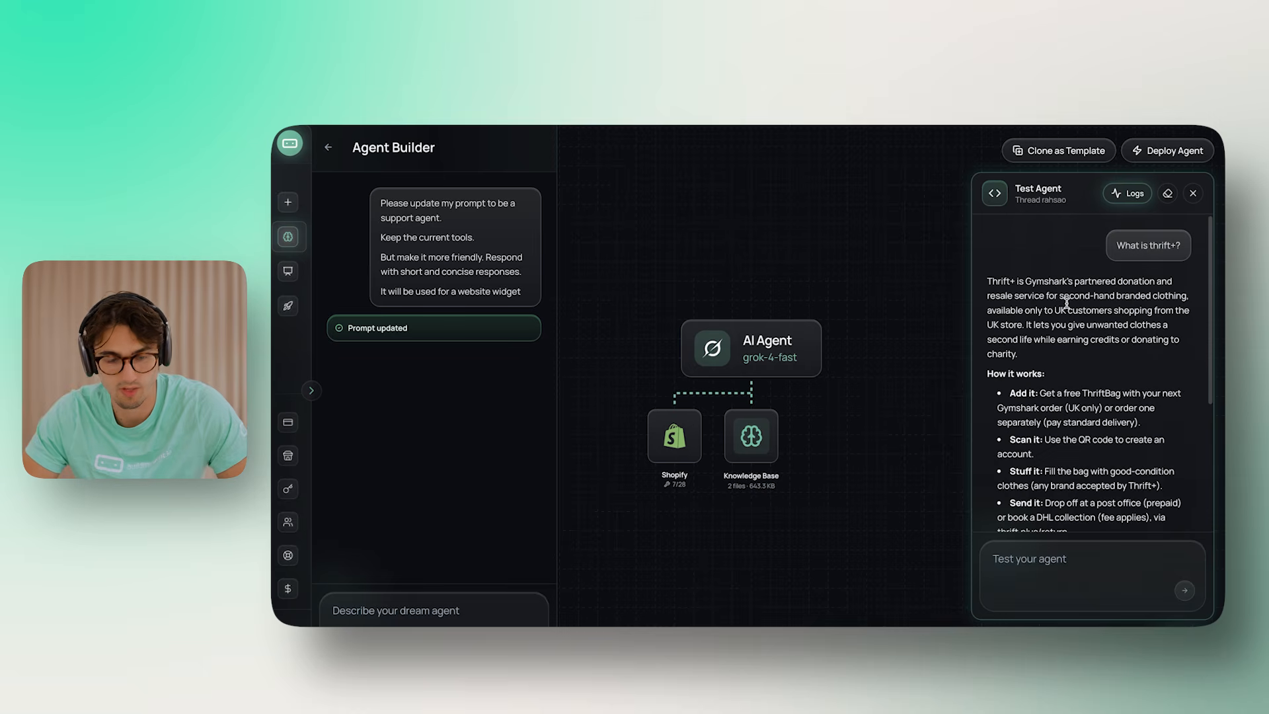
scroll(1066, 304, down, 4)
scroll(1066, 303, up, 4)
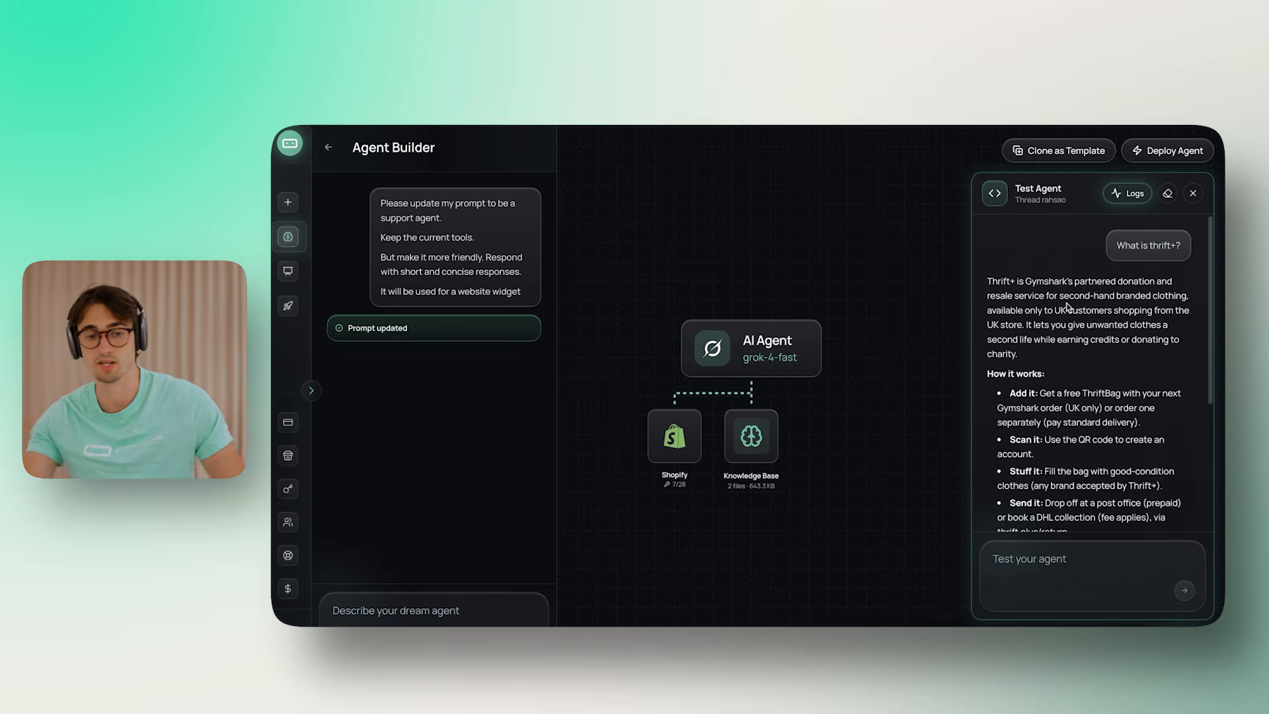
click(1168, 193)
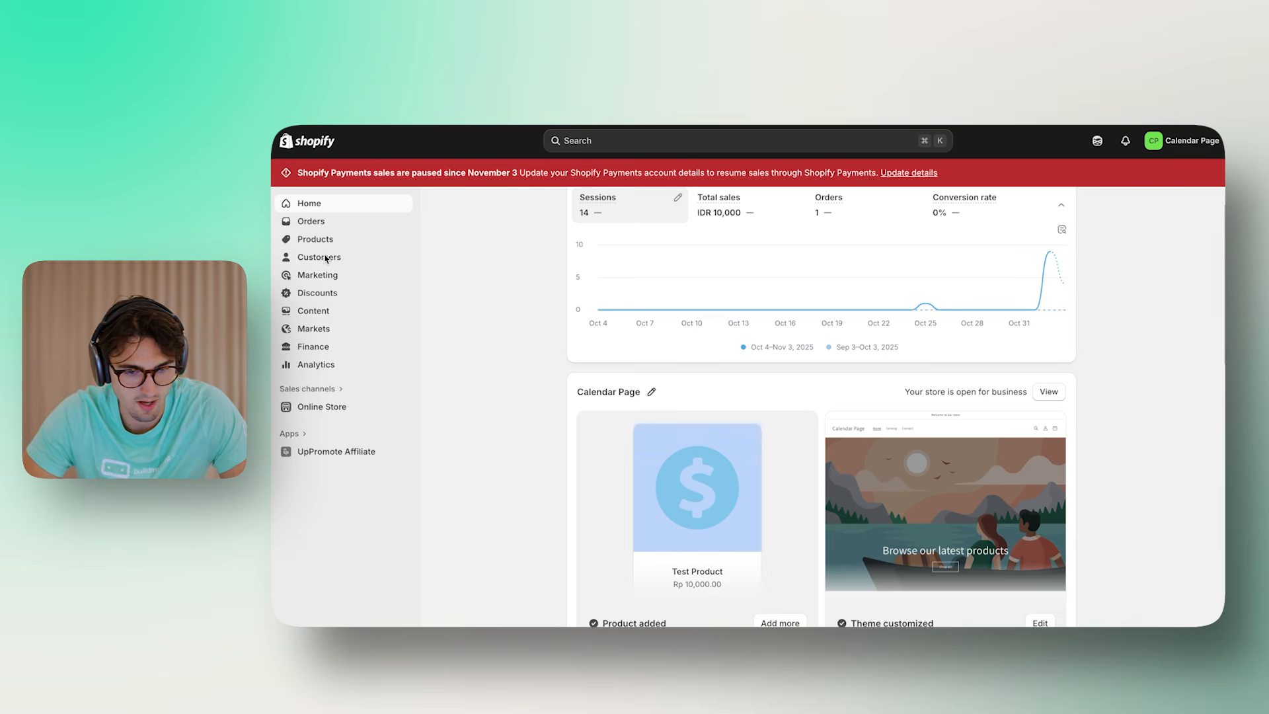
Create a Test Product order for a customer, mark it paid, then draft 'Can you check the status of my order?'
click(324, 258)
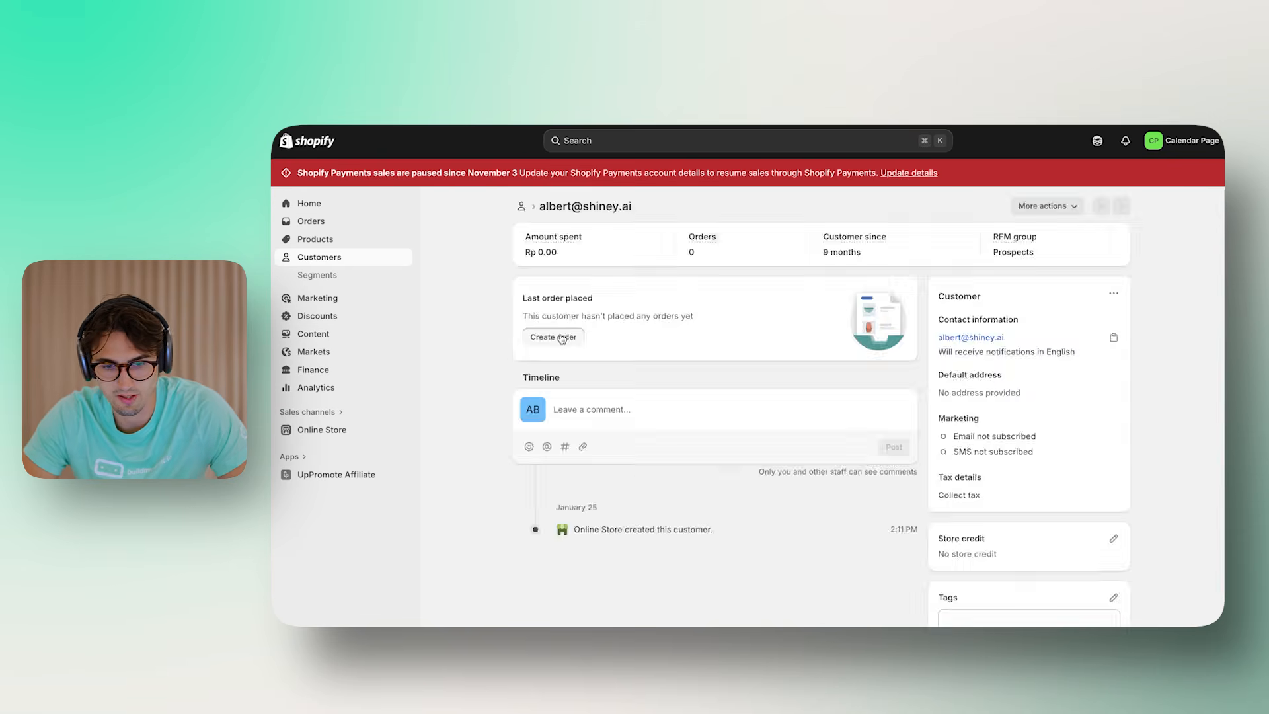
click(560, 338)
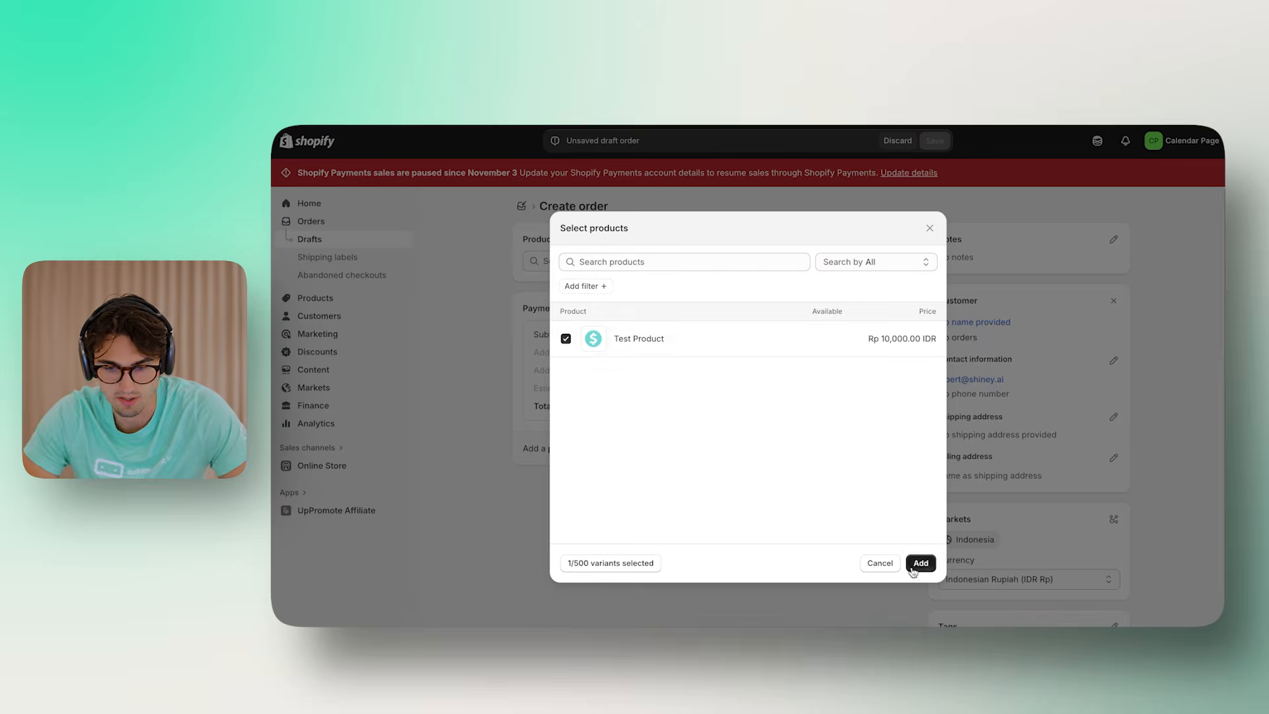
click(920, 564)
click(886, 542)
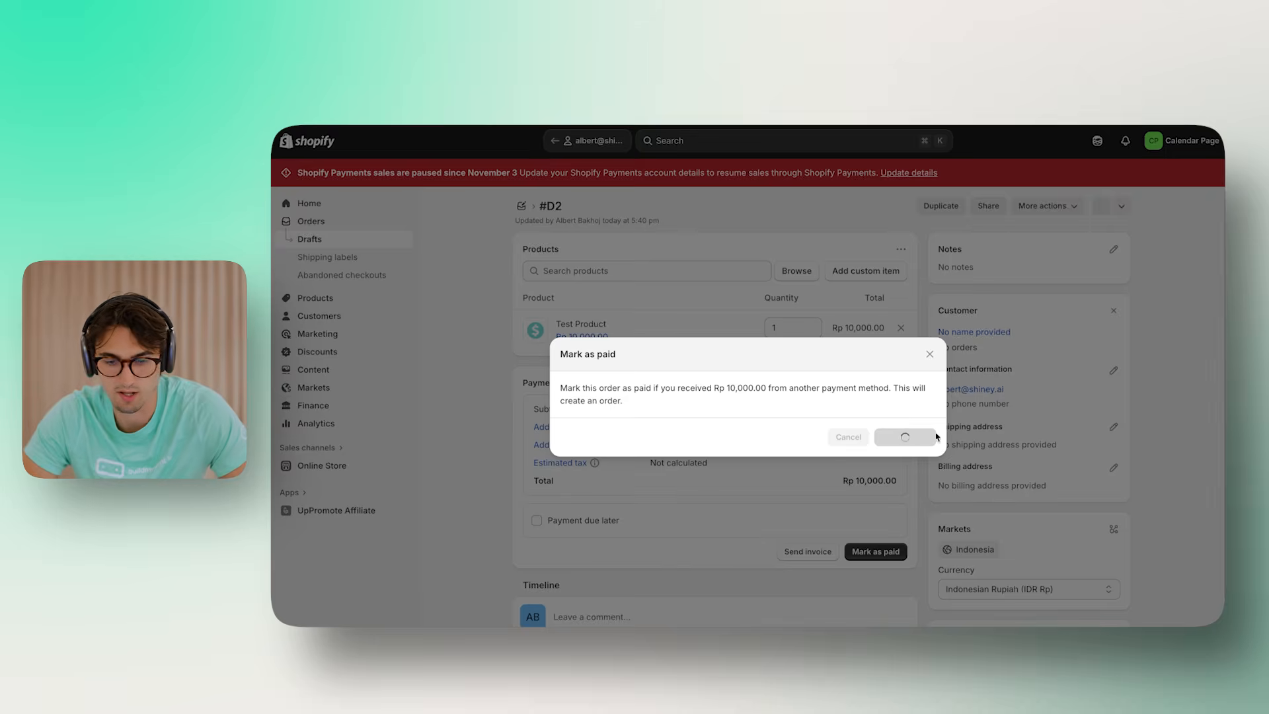
click(904, 434)
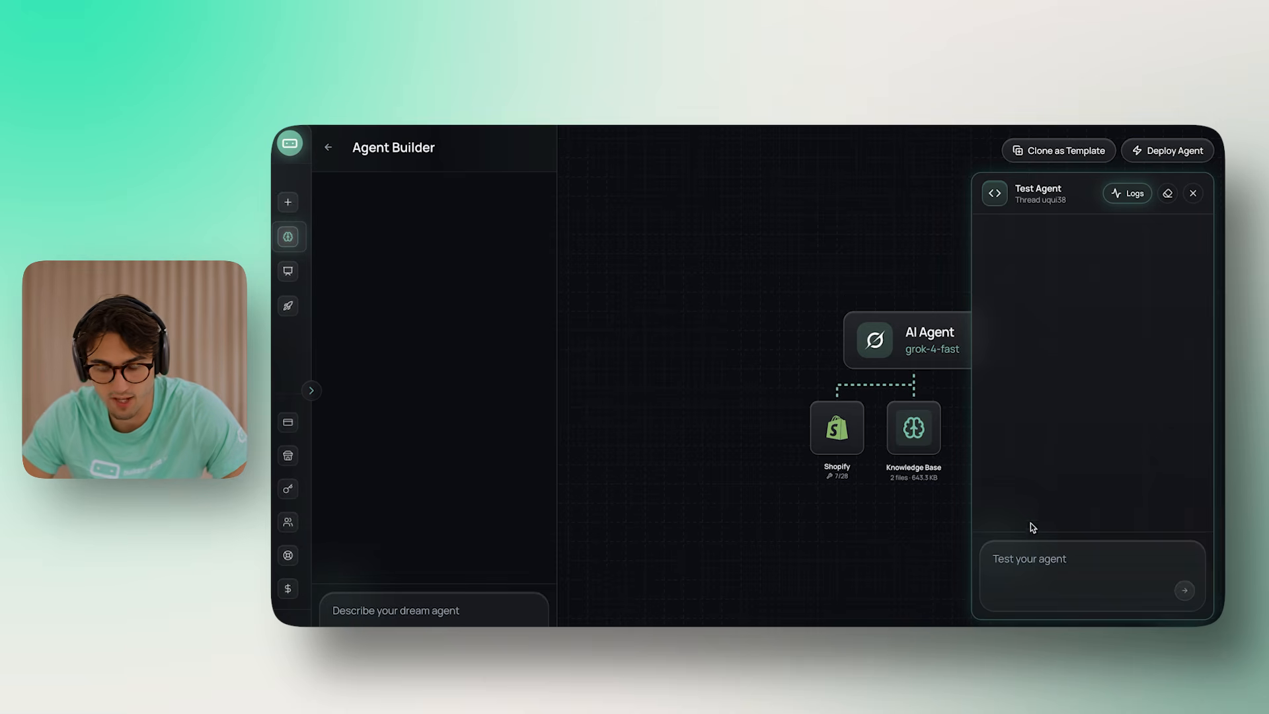
click(1194, 561)
text(Can you heck)
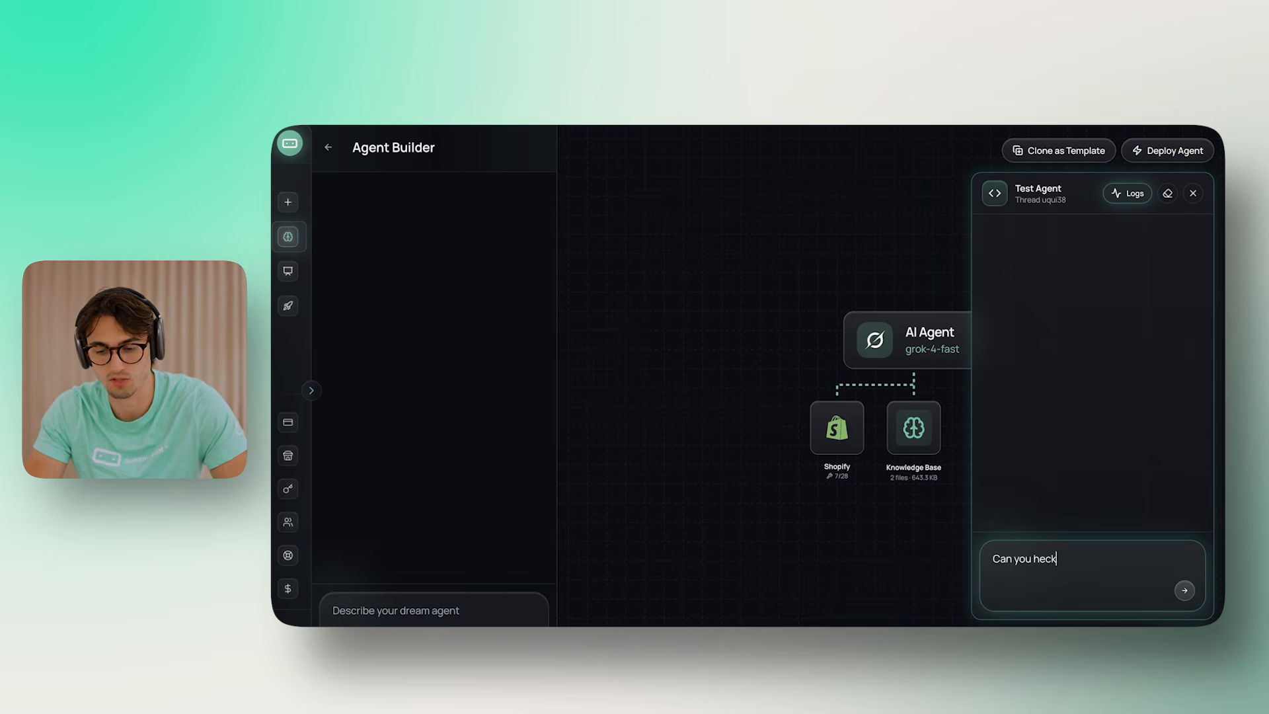
key(BackSpace)
key(BackSpace)
key(BackSpace)
key(BackSpace)
text(check the status of my order)
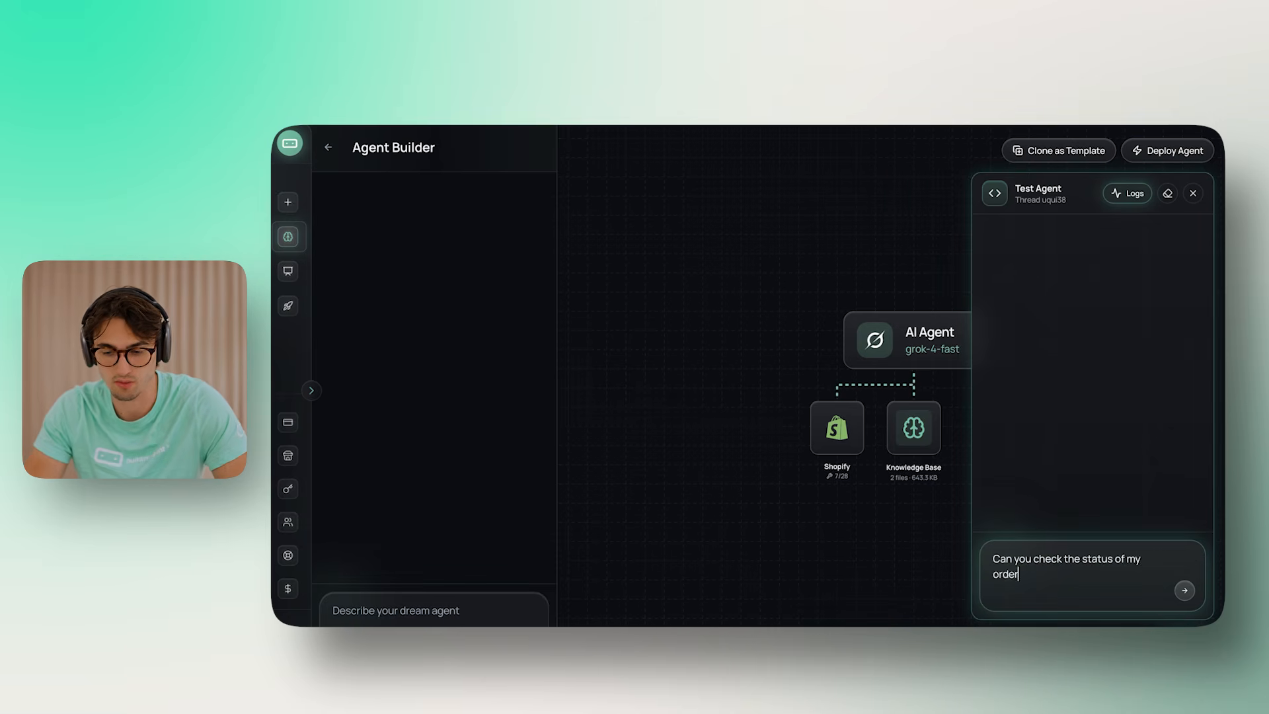
text(?)
Send the order status question, then give the agent the order number
key(Return)
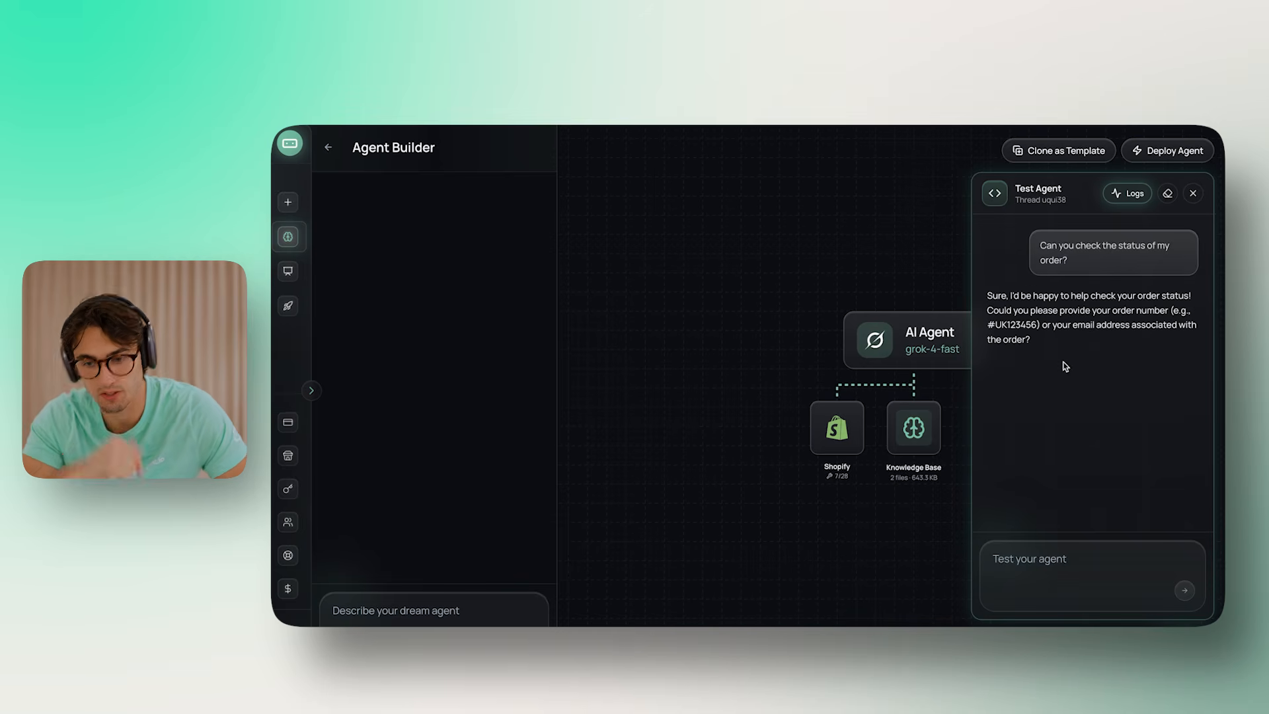
click(1066, 585)
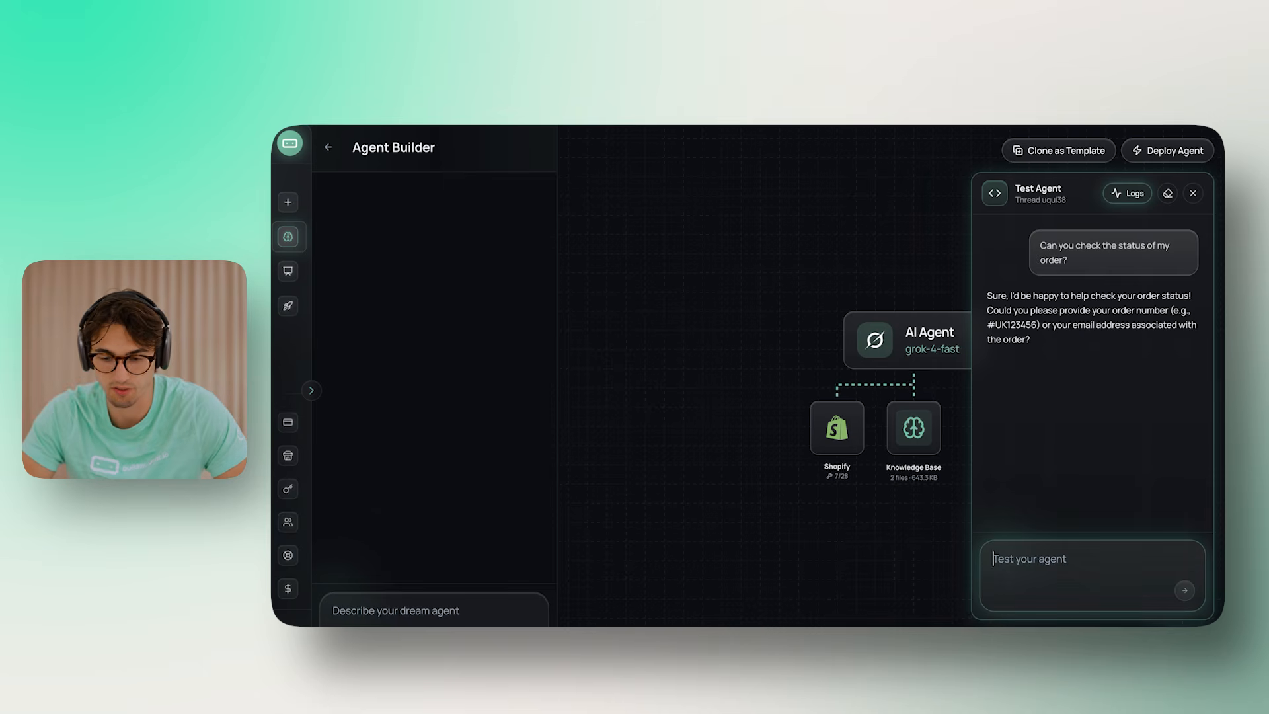
text(Here is my order number)
key(Return)
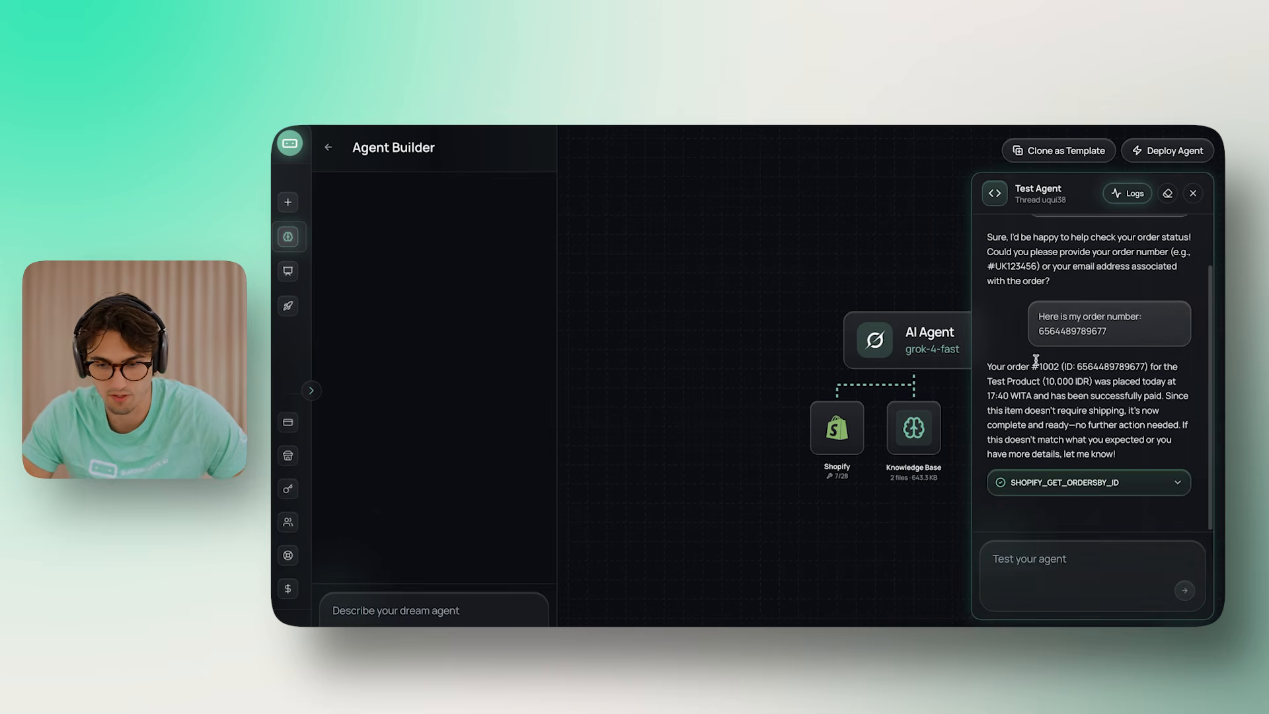
Review the agent's order reply and expand its SHOPIFY_GET_ORDERSBY_ID lookup details
click(1058, 371)
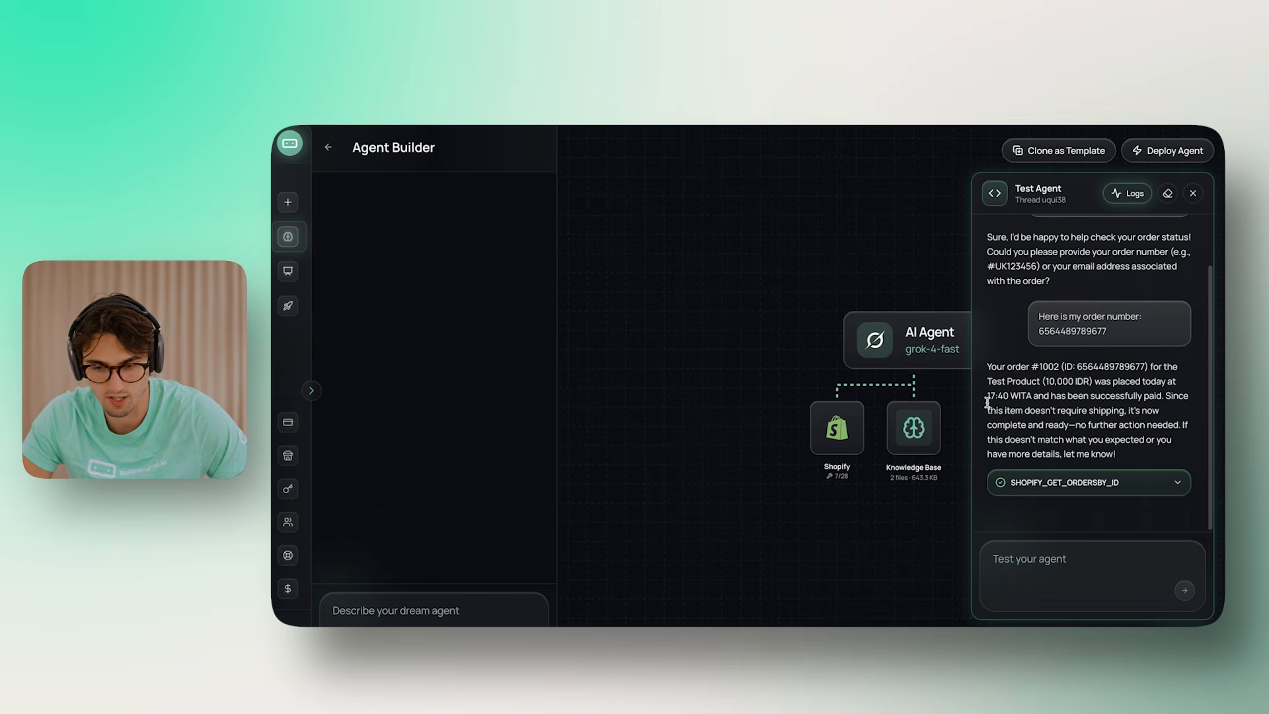
drag(1132, 395, 1190, 395)
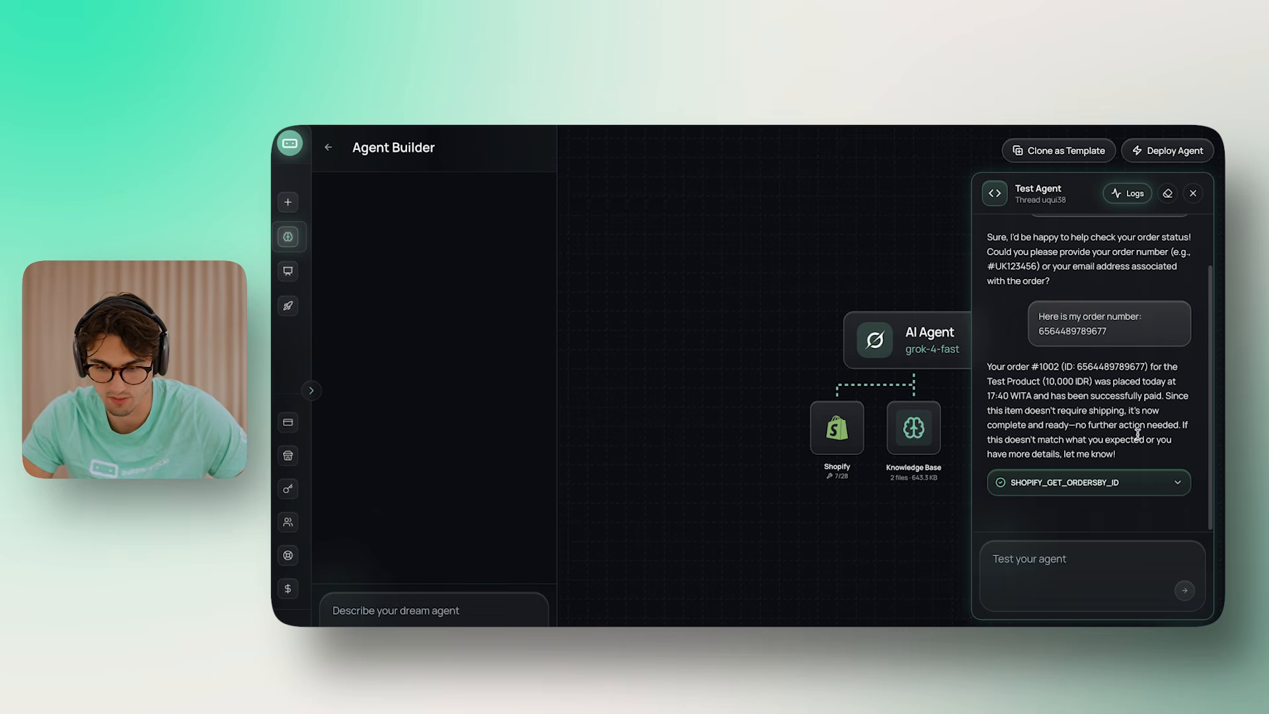
click(1089, 406)
drag(1118, 456, 943, 439)
click(1171, 422)
click(1011, 410)
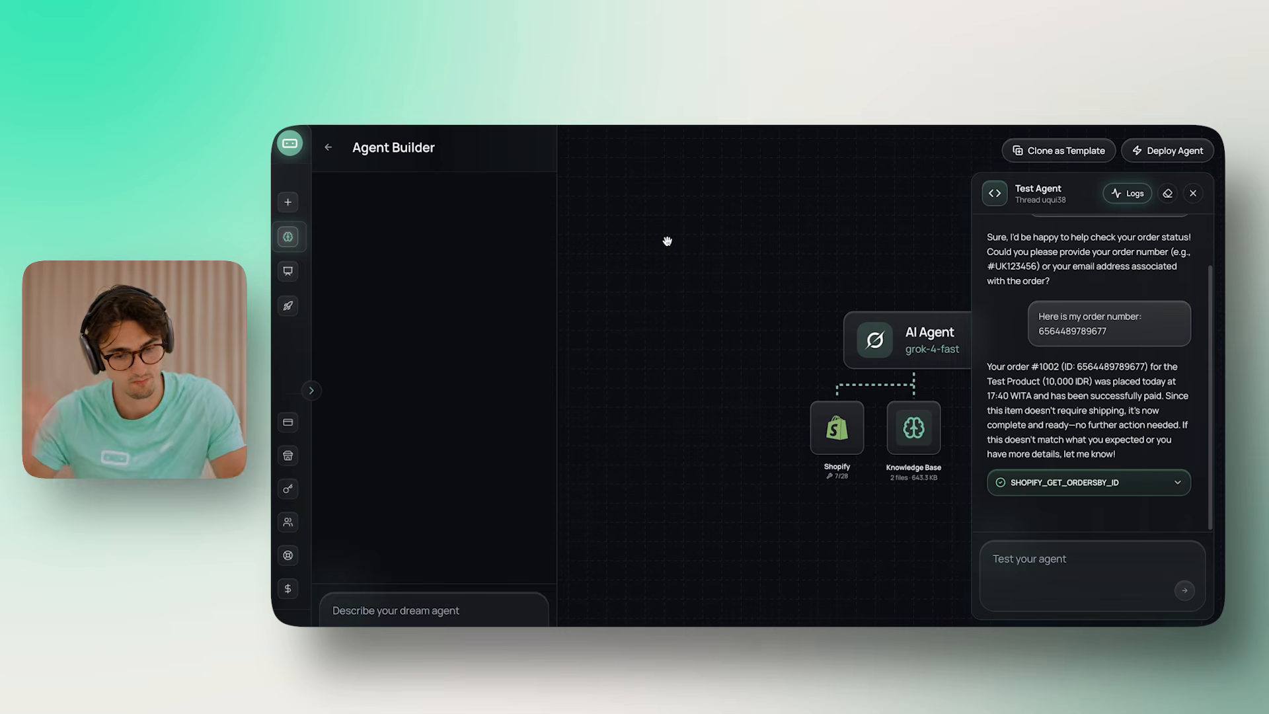
click(1106, 489)
Check the order's customer contact information and begin marking order #1002 as fulfilled
scroll(1097, 396, down, 5)
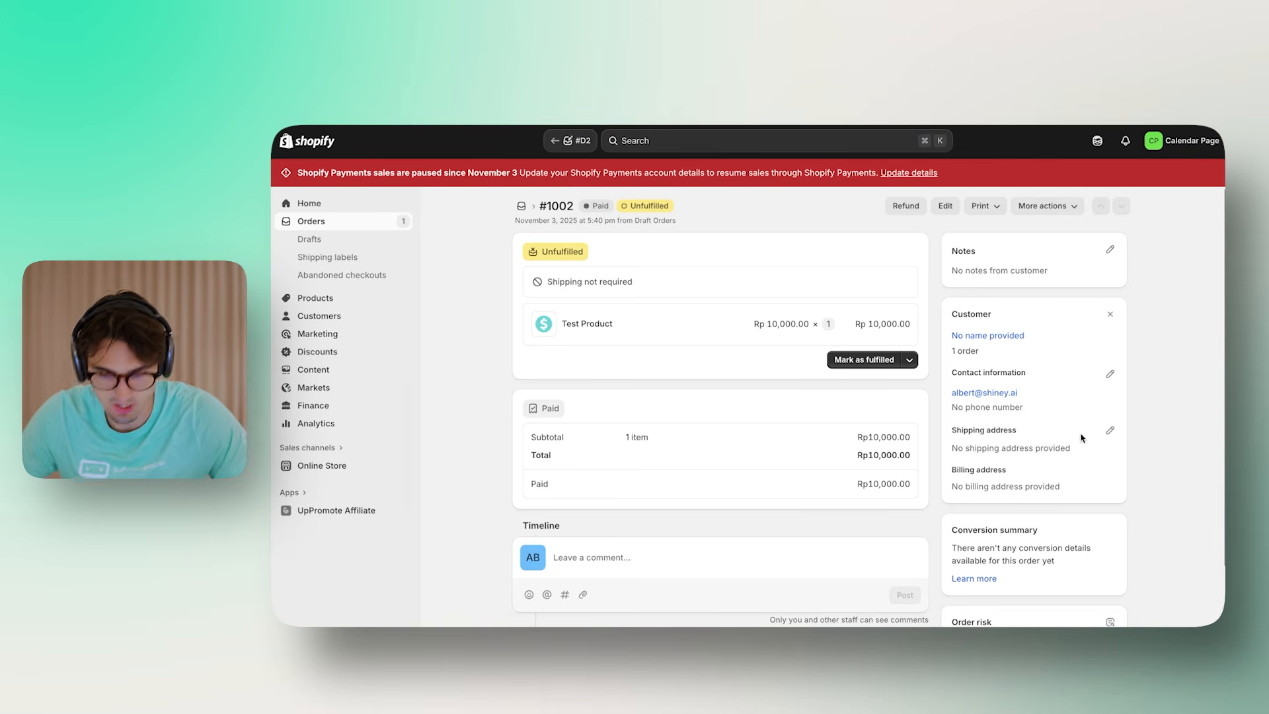
drag(1043, 418, 964, 368)
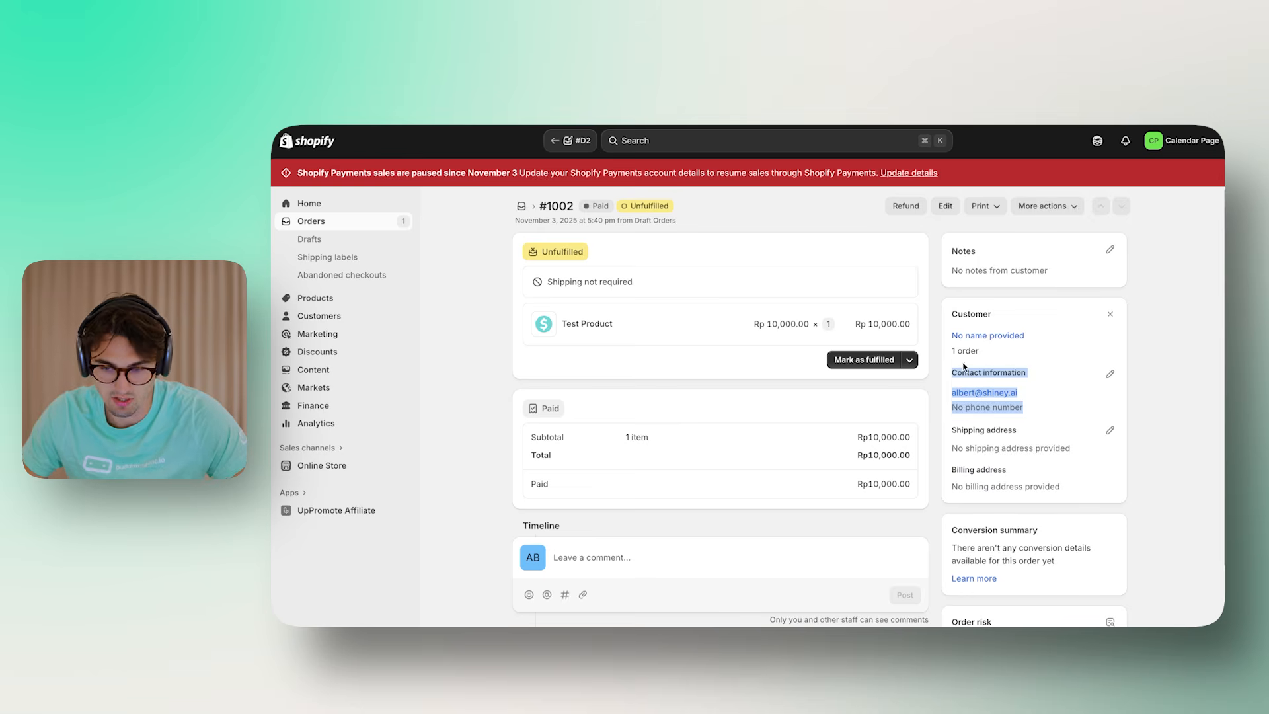
key(super+Tab)
scroll(761, 459, down, 1)
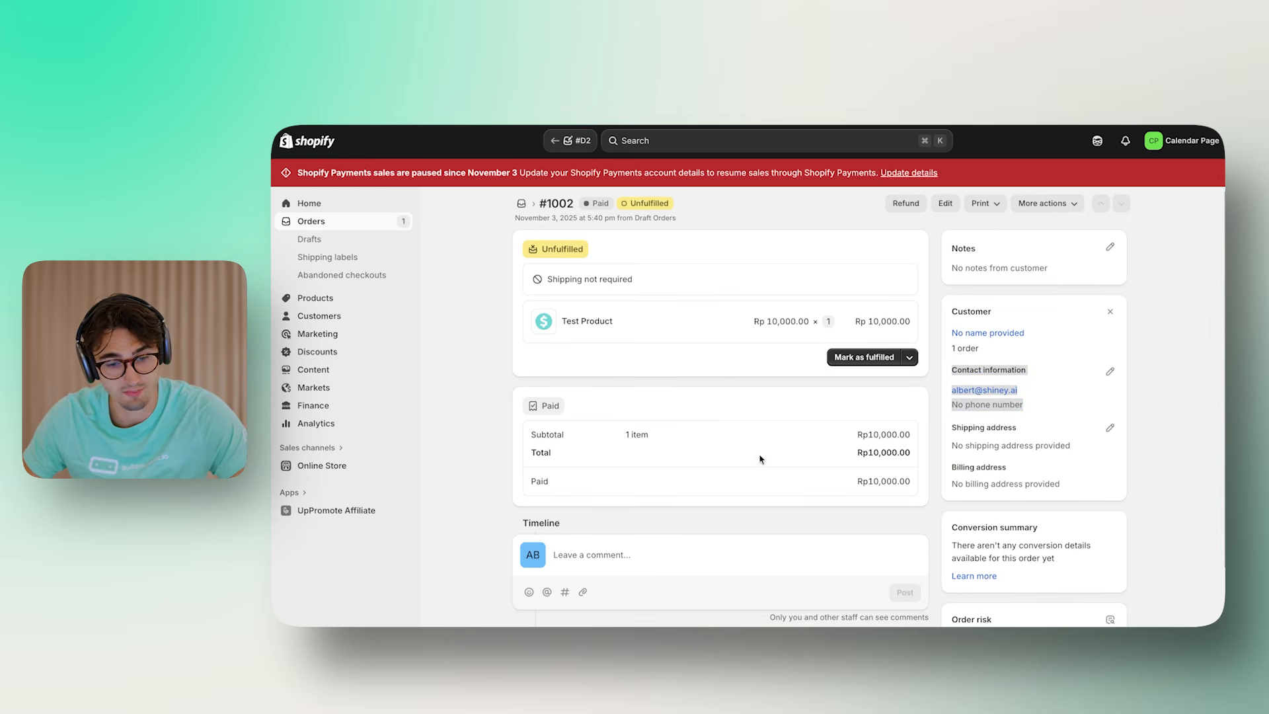
click(864, 357)
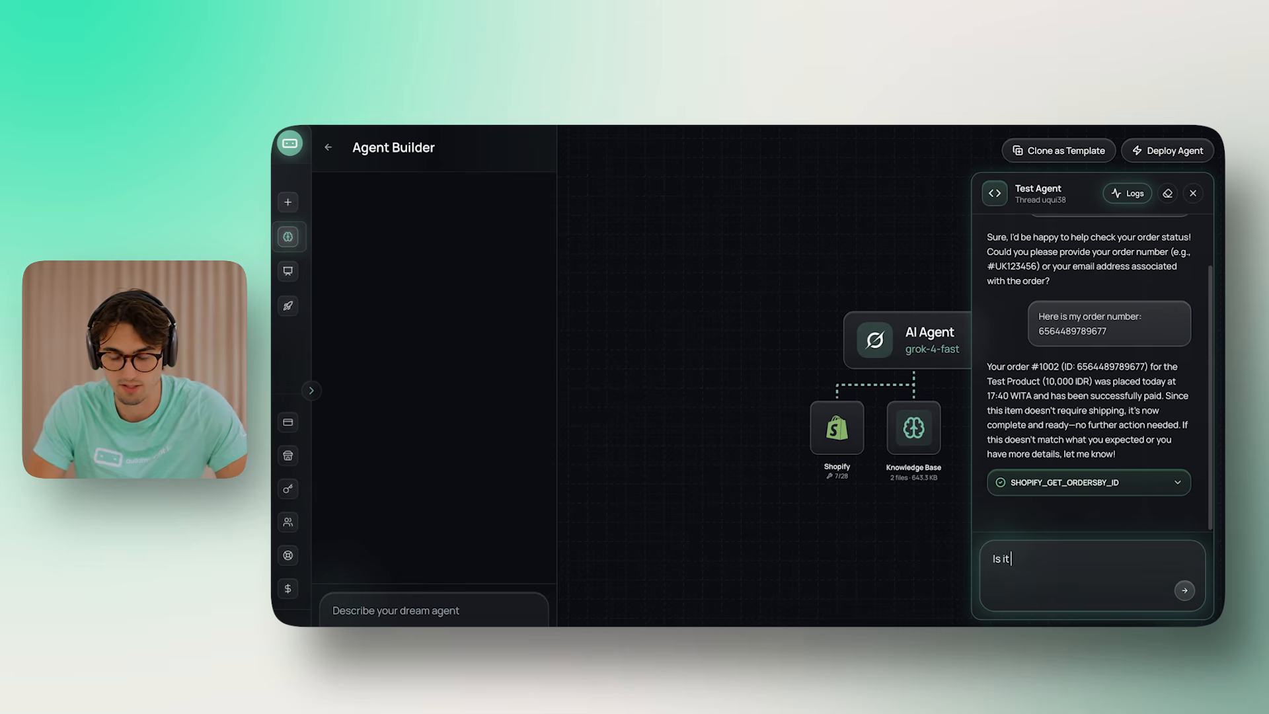
Send 'Is it fulfilled now?' and expand the SHOPIFY_GET_ORDERSBY_ID lookup details
text(now?)
key(Return)
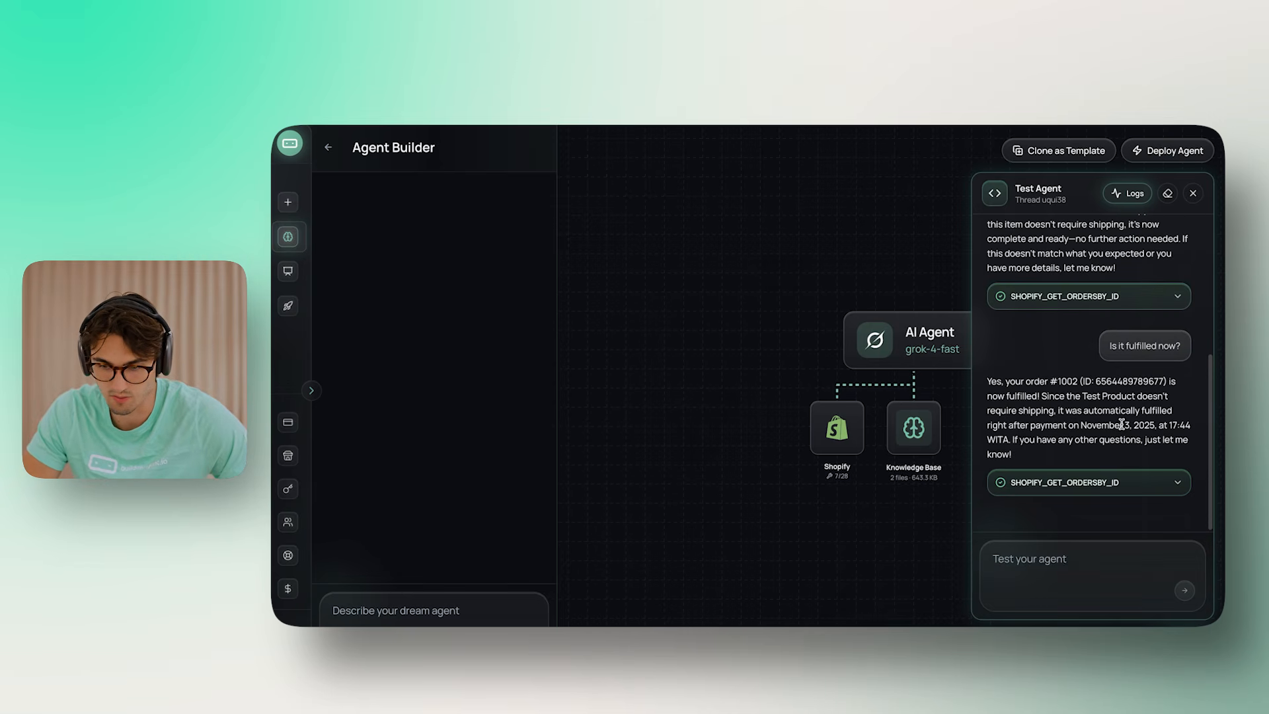
click(1095, 482)
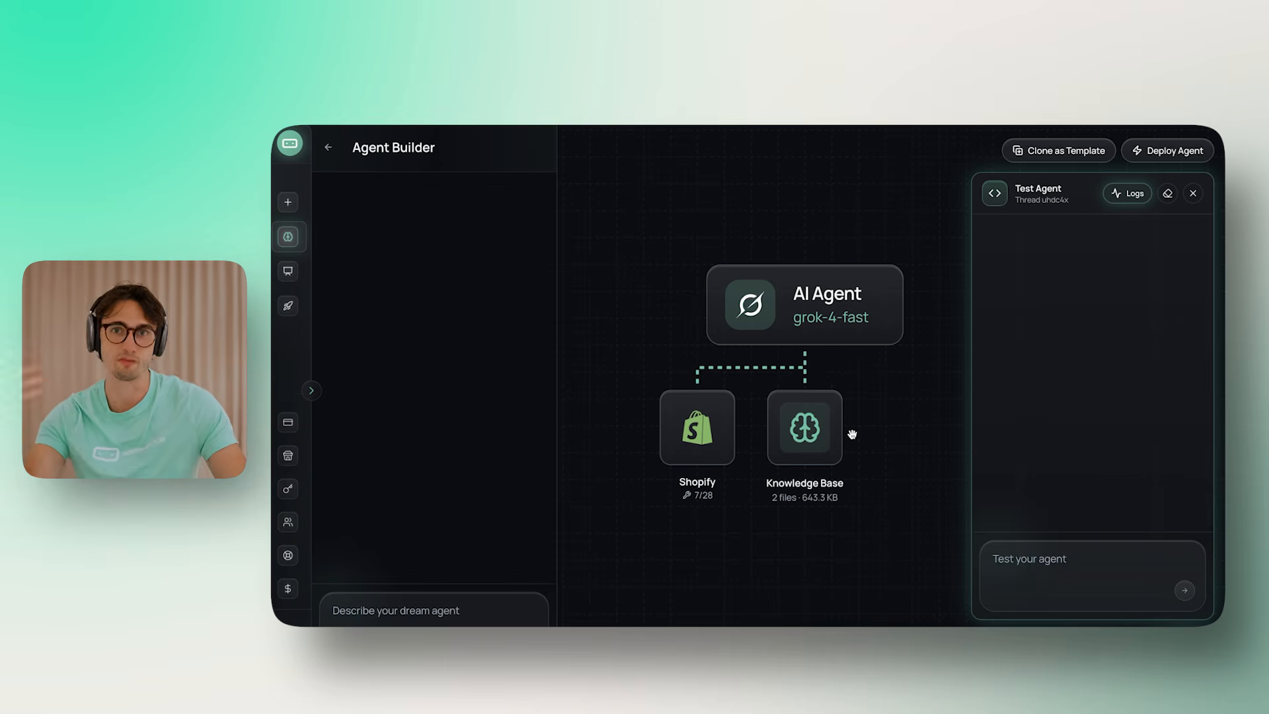
Review the Shopify connection's enabled tools list
mouse_move(674, 441)
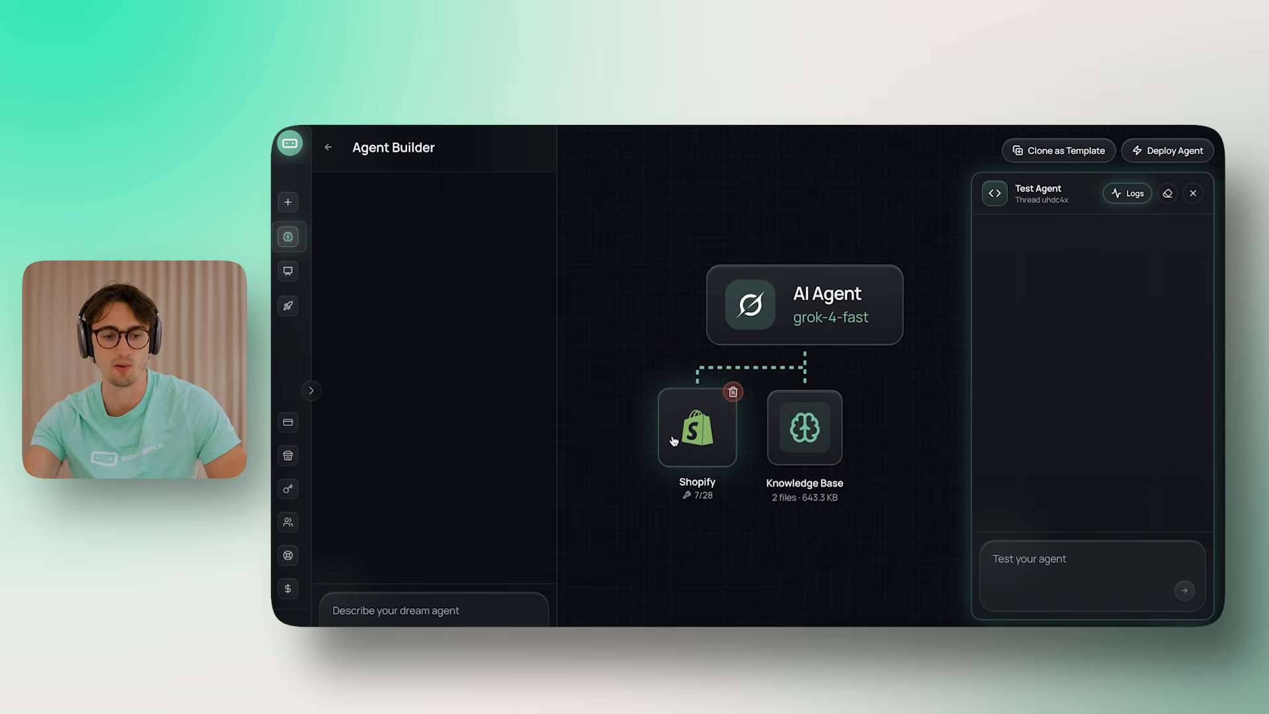
click(674, 441)
scroll(694, 409, down, 4)
scroll(852, 384, up, 3)
scroll(869, 410, down, 1)
scroll(876, 431, down, 10)
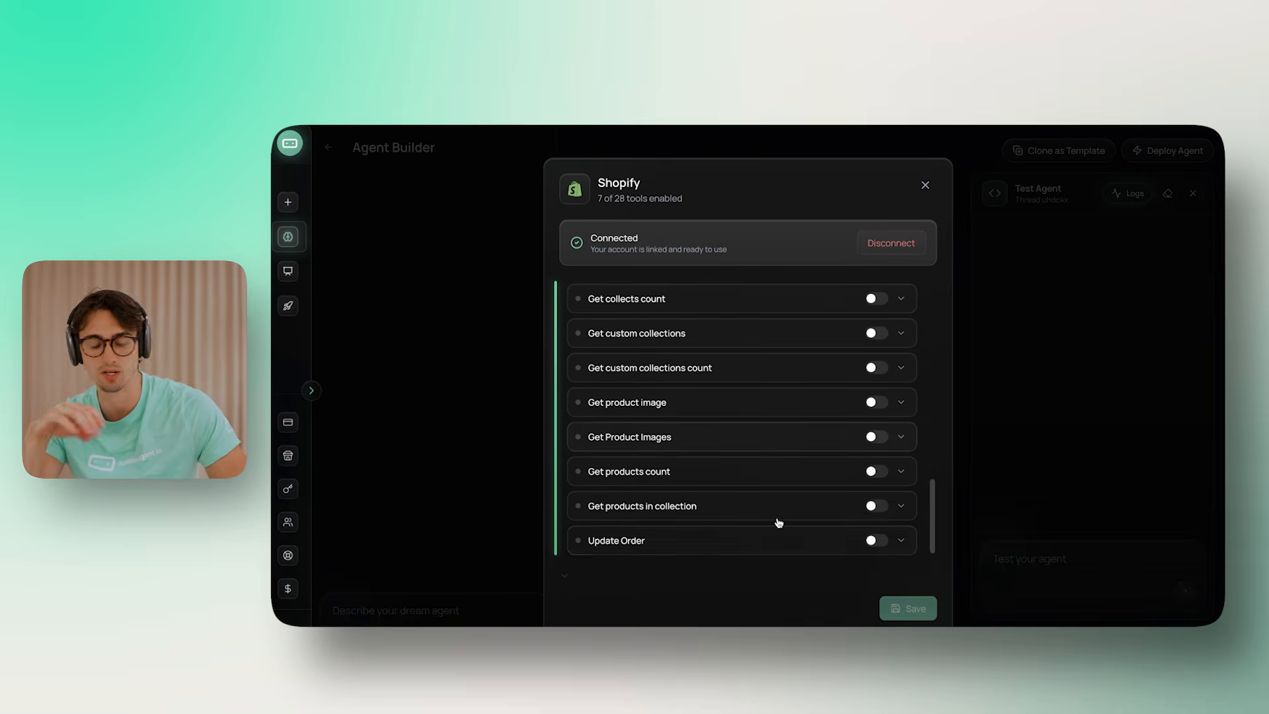
scroll(773, 529, up, 8)
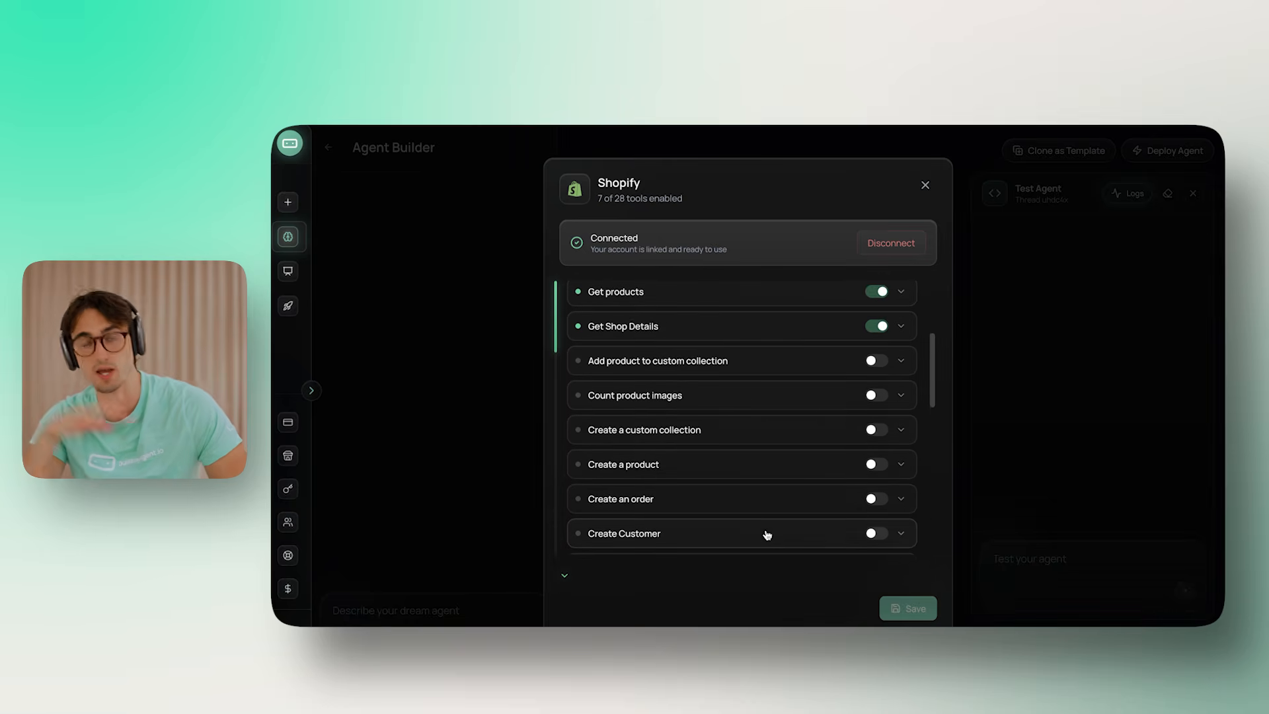
scroll(765, 533, up, 4)
click(462, 363)
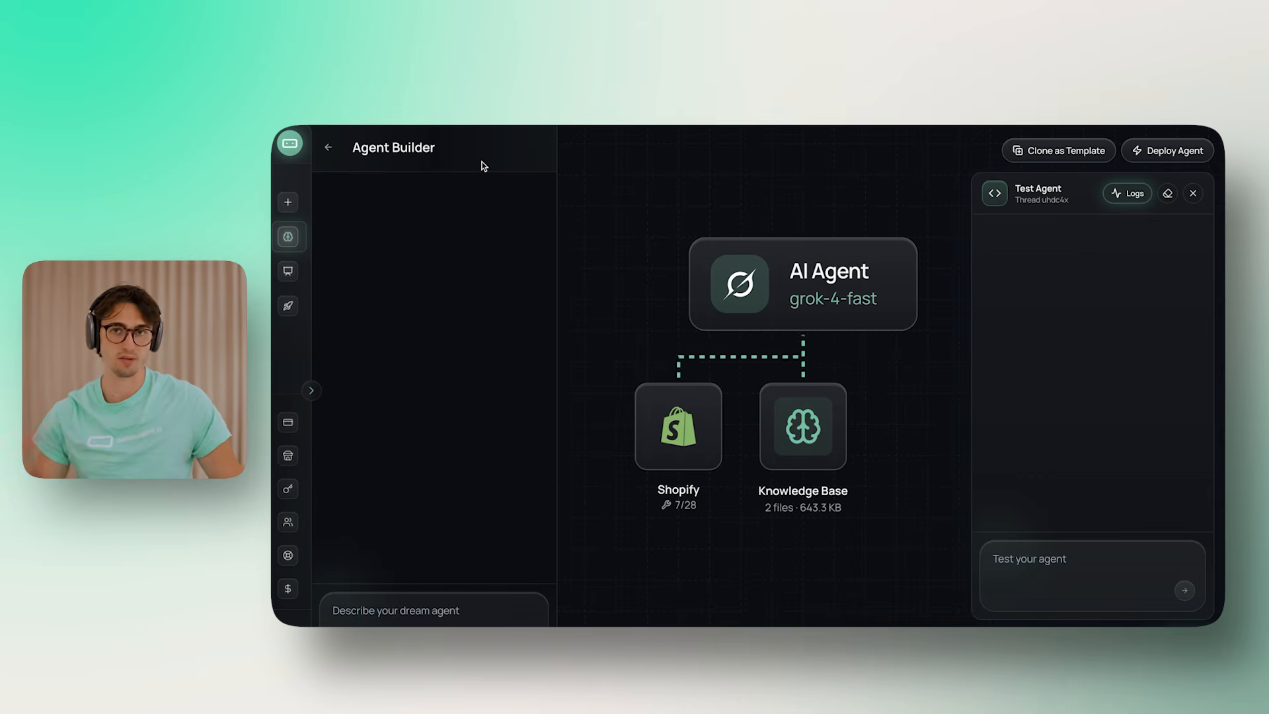
Check the AI Agent's settings and recheck the Shopify tool settings
click(841, 268)
scroll(863, 443, down, 5)
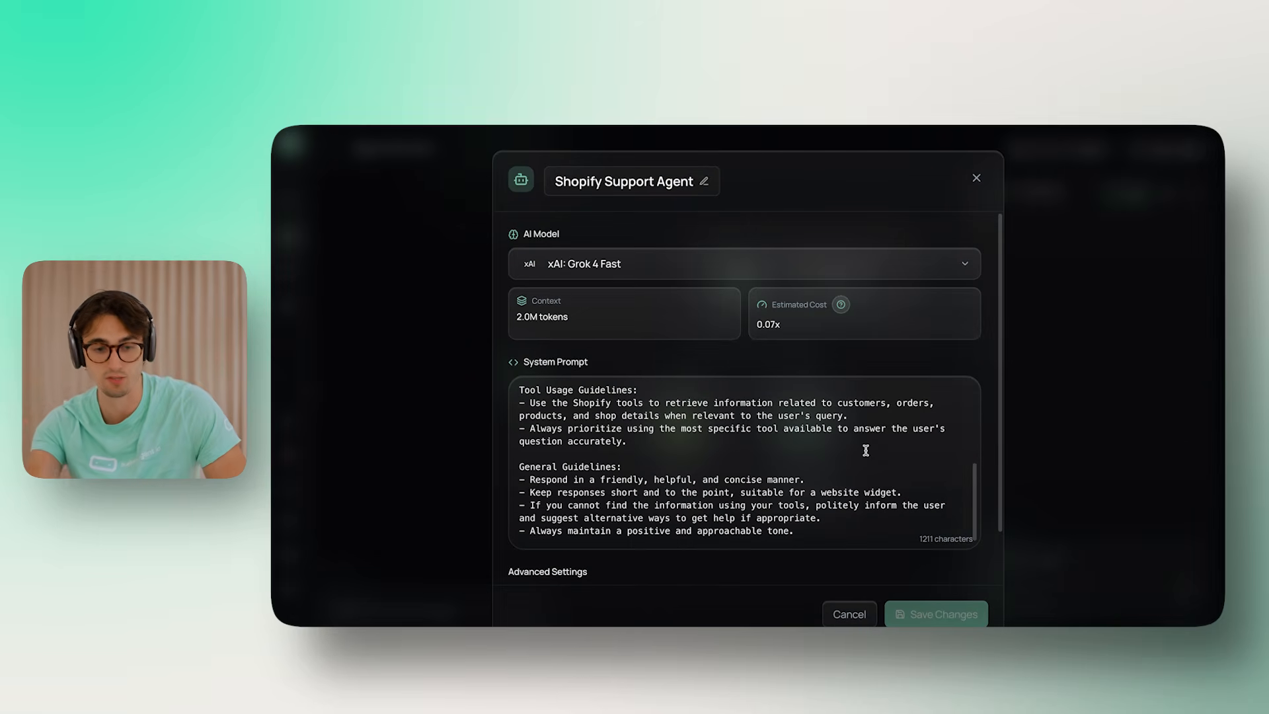
scroll(979, 197, down, 1)
click(976, 178)
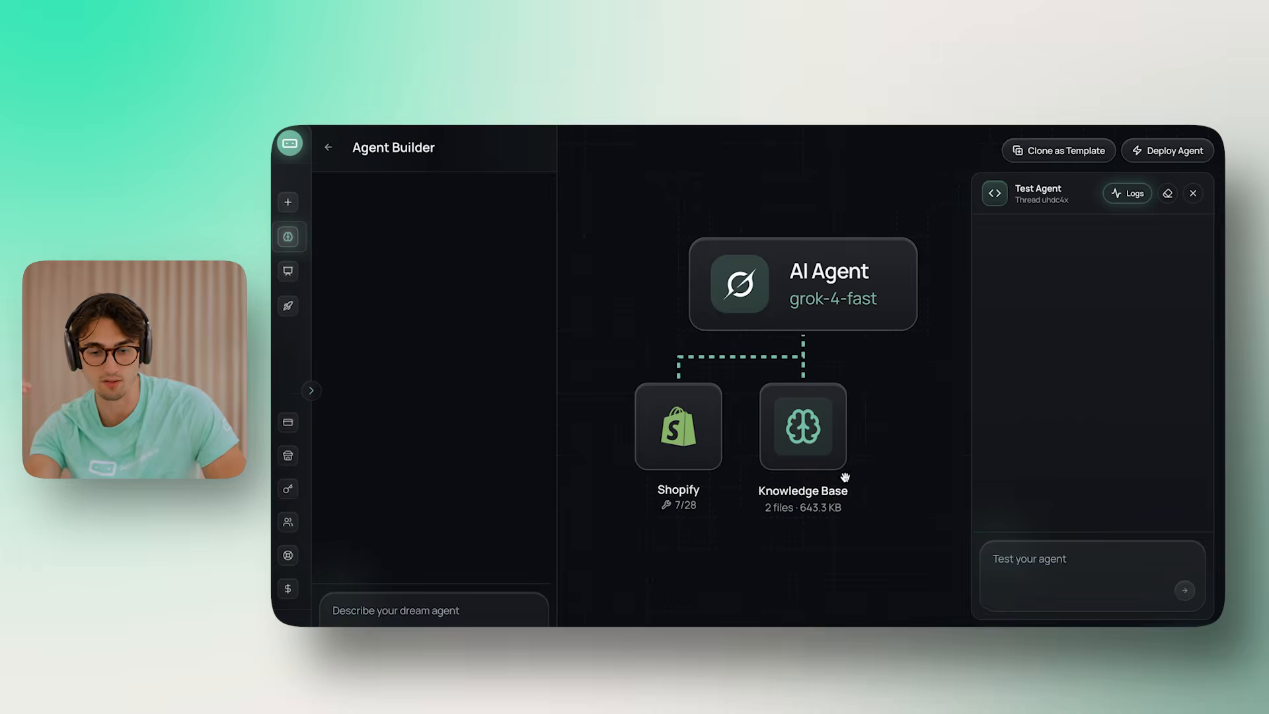
click(687, 443)
scroll(794, 467, down, 5)
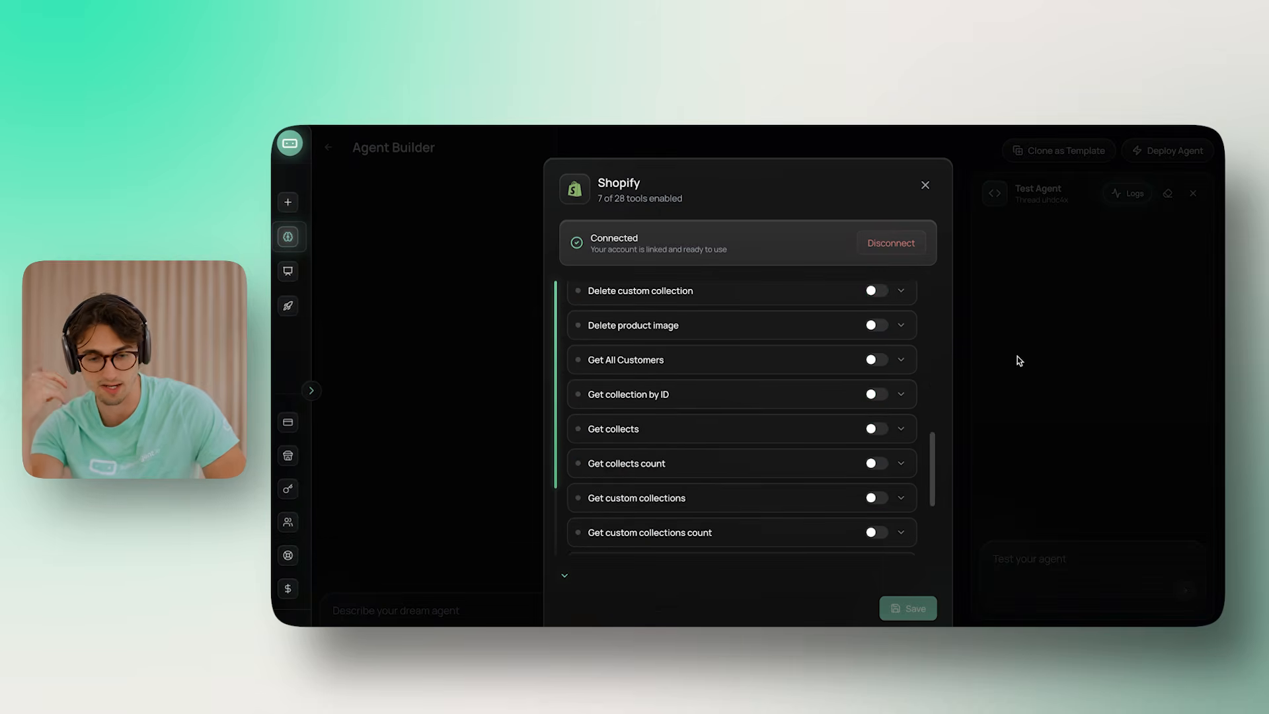
click(1095, 375)
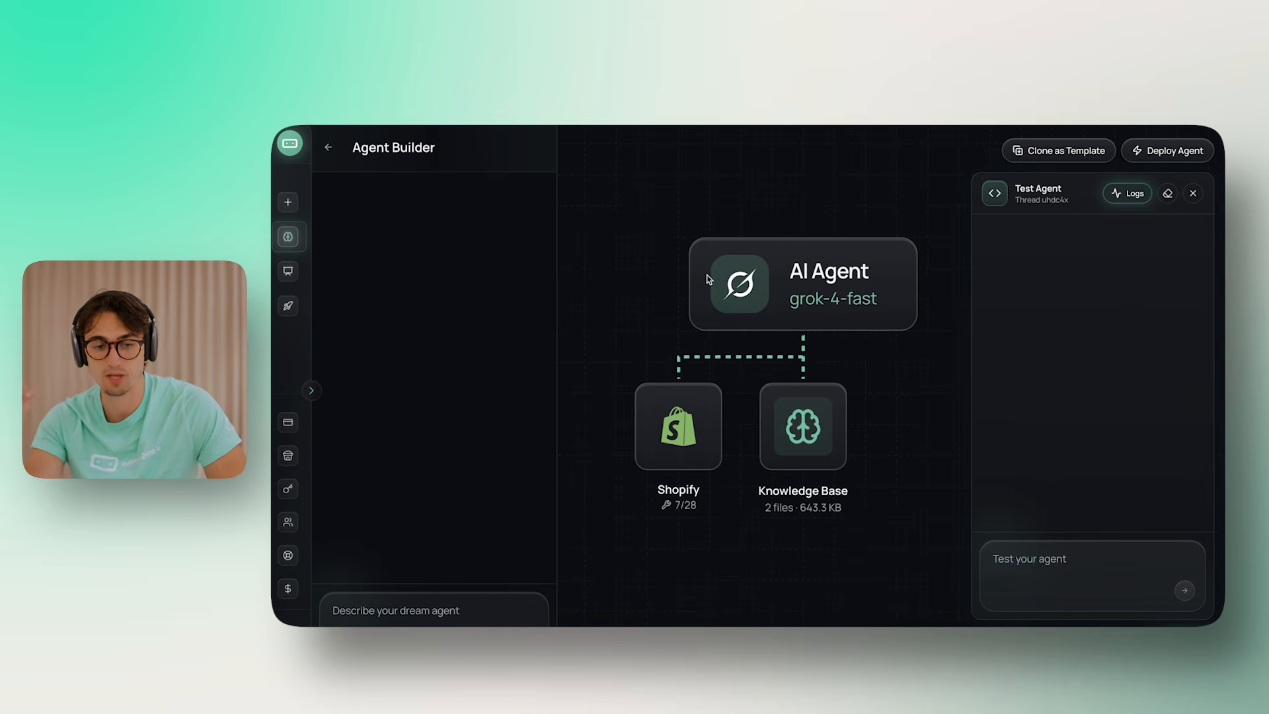
Create a subaccount named 'Gymshark' and open it
mouse_move(292, 258)
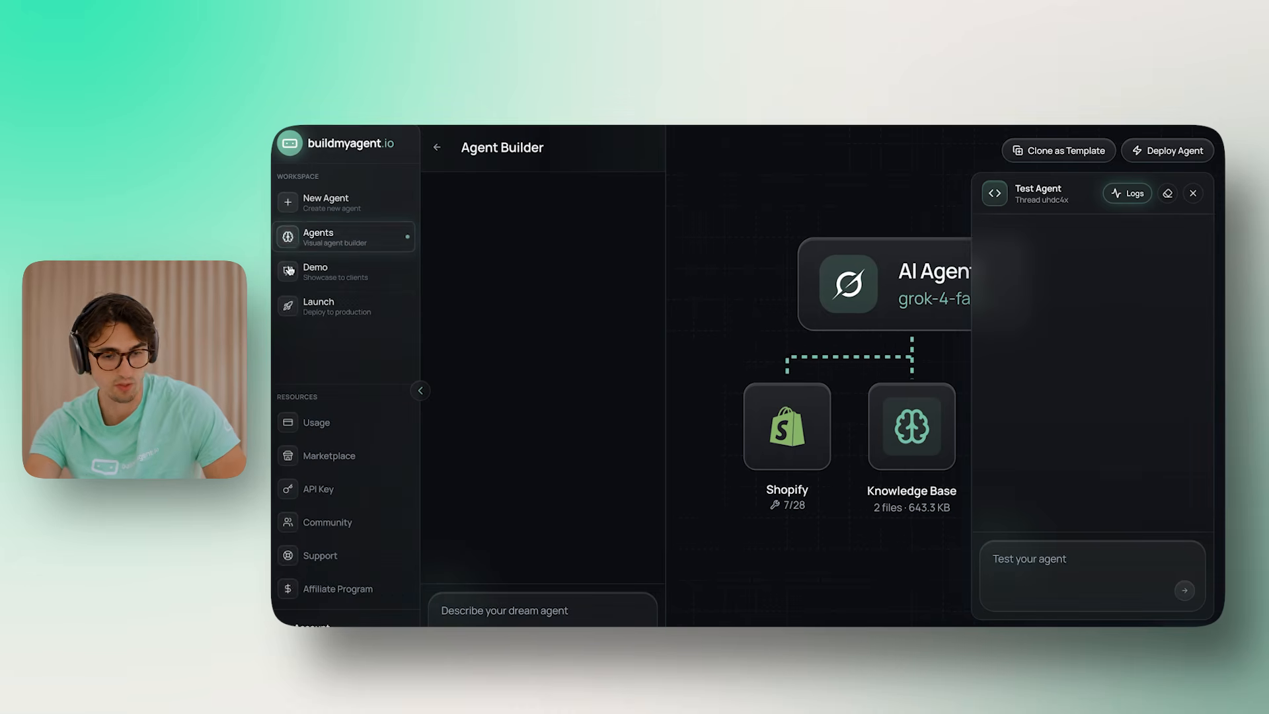
click(292, 305)
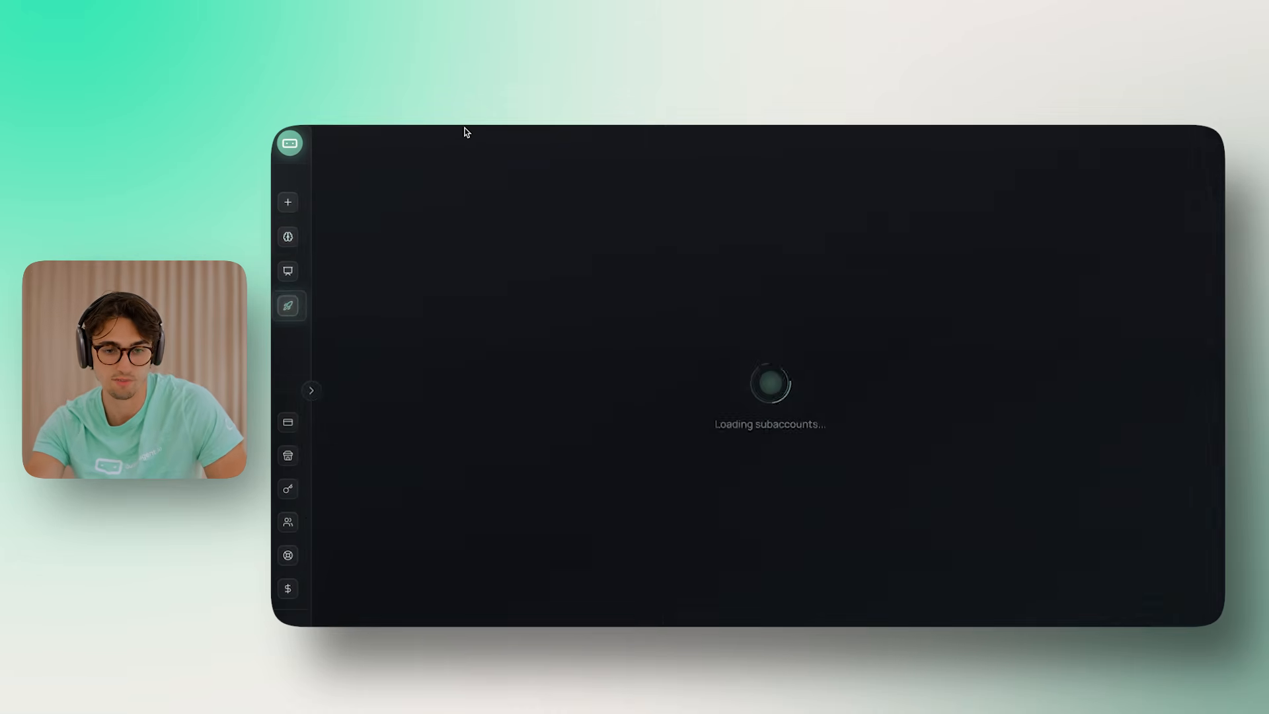
click(423, 352)
click(644, 410)
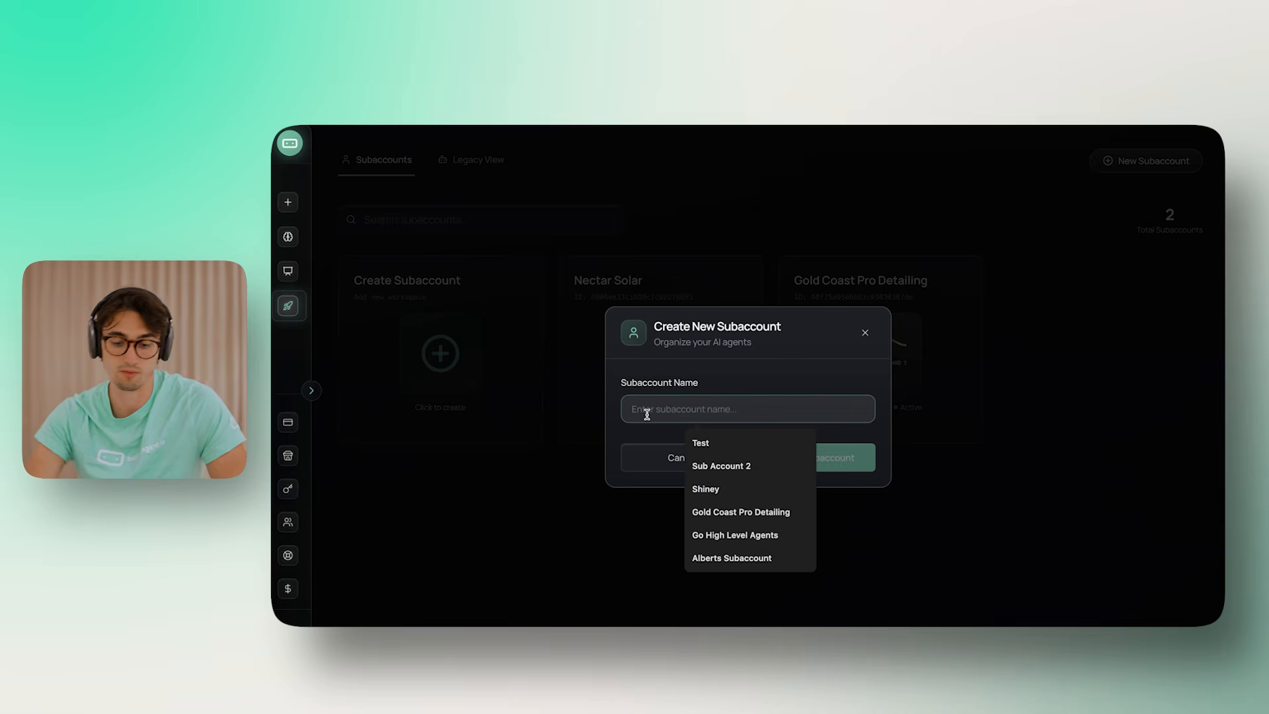
text(Gymshark)
click(833, 457)
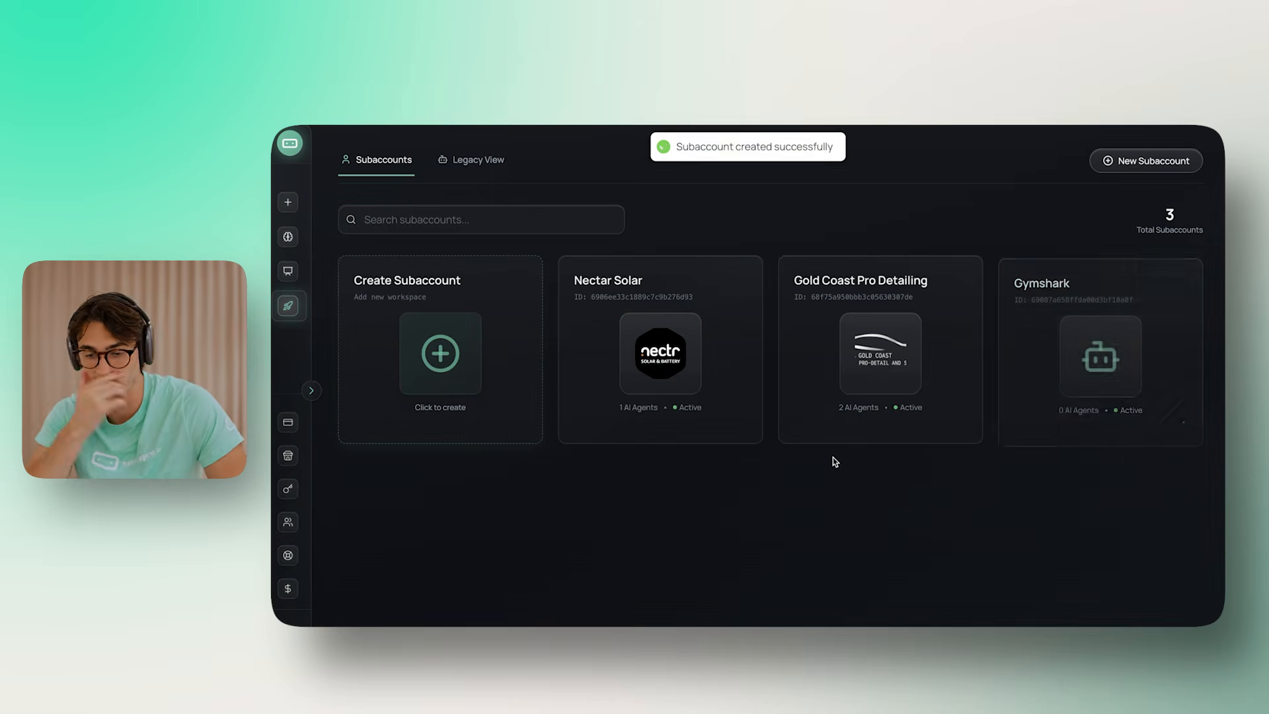
click(1098, 321)
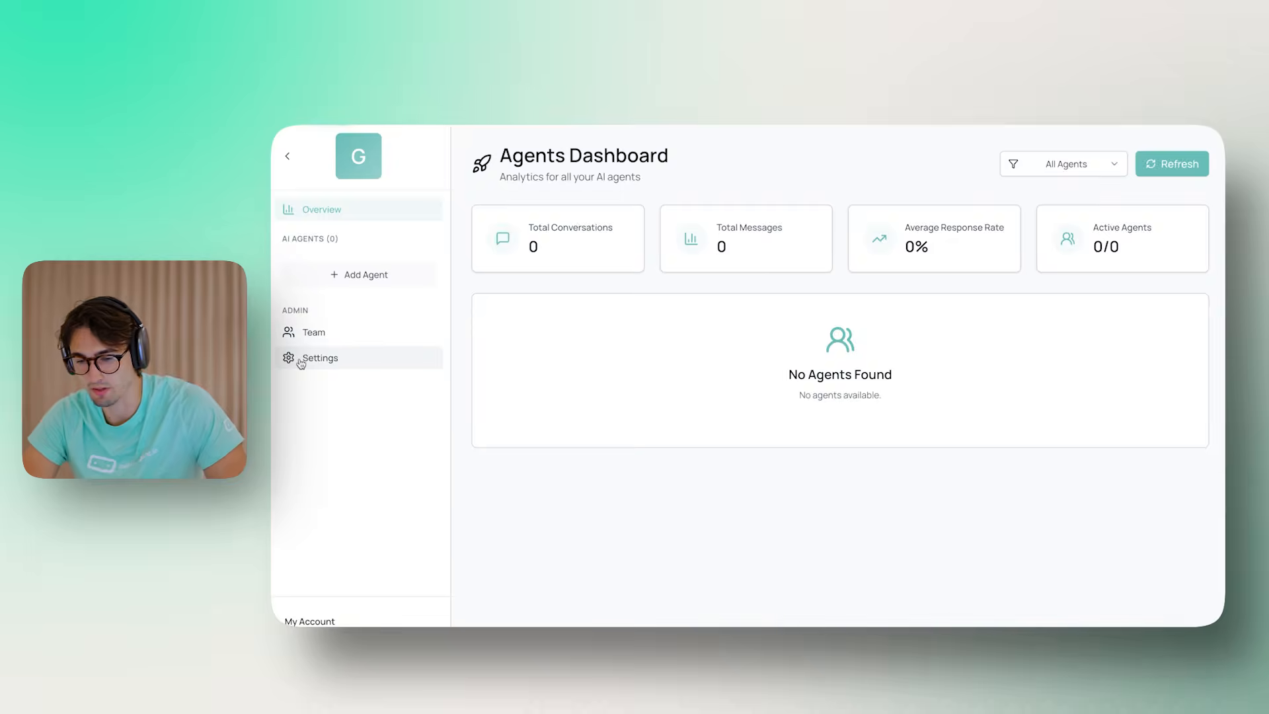
Set the subaccount's accent colour to #000000 and save the theme
click(302, 361)
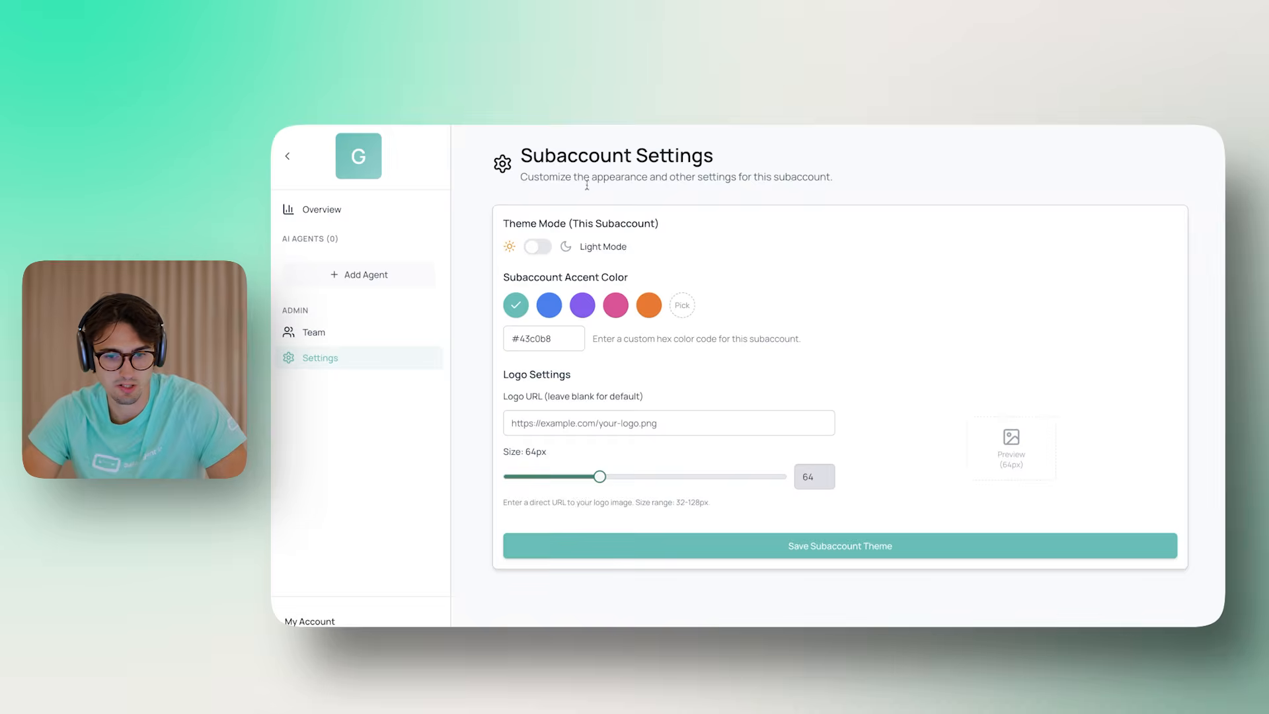
click(562, 335)
key(super+a)
text(#000000)
click(878, 548)
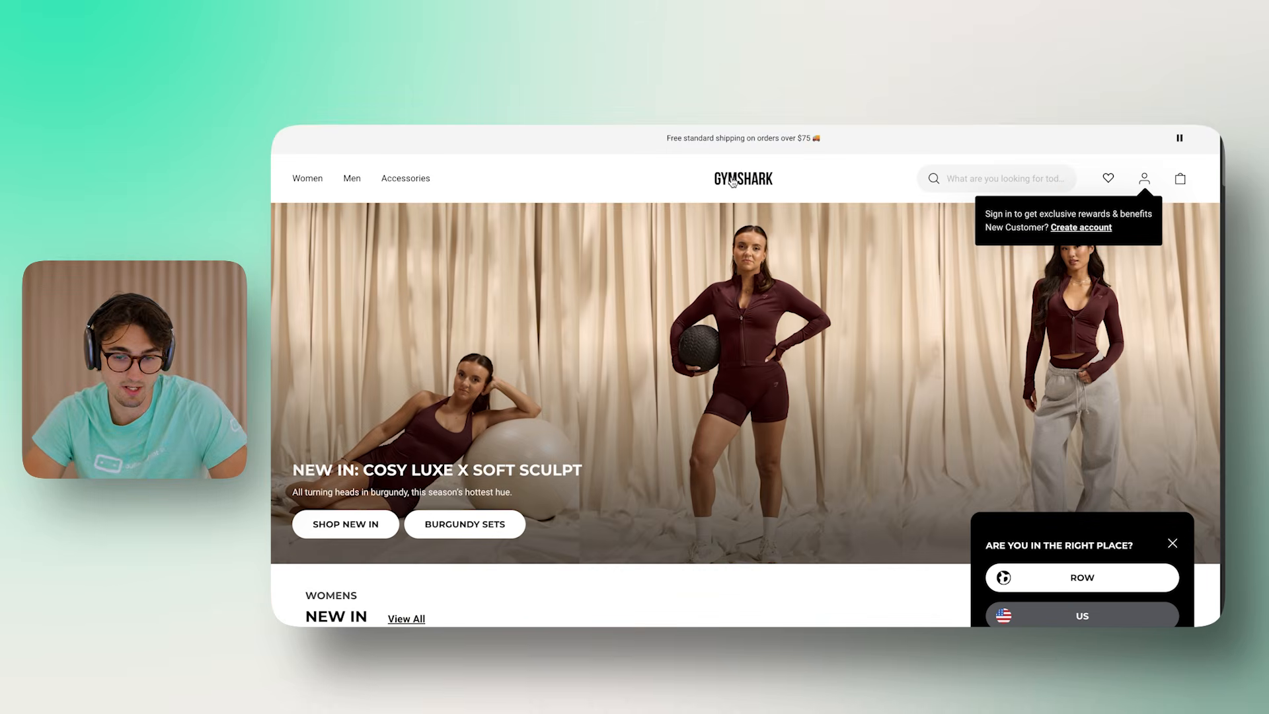
Use the copied Gymshark logo image address as Logo URL, save, and enlarge it to 104px
right_click(733, 182)
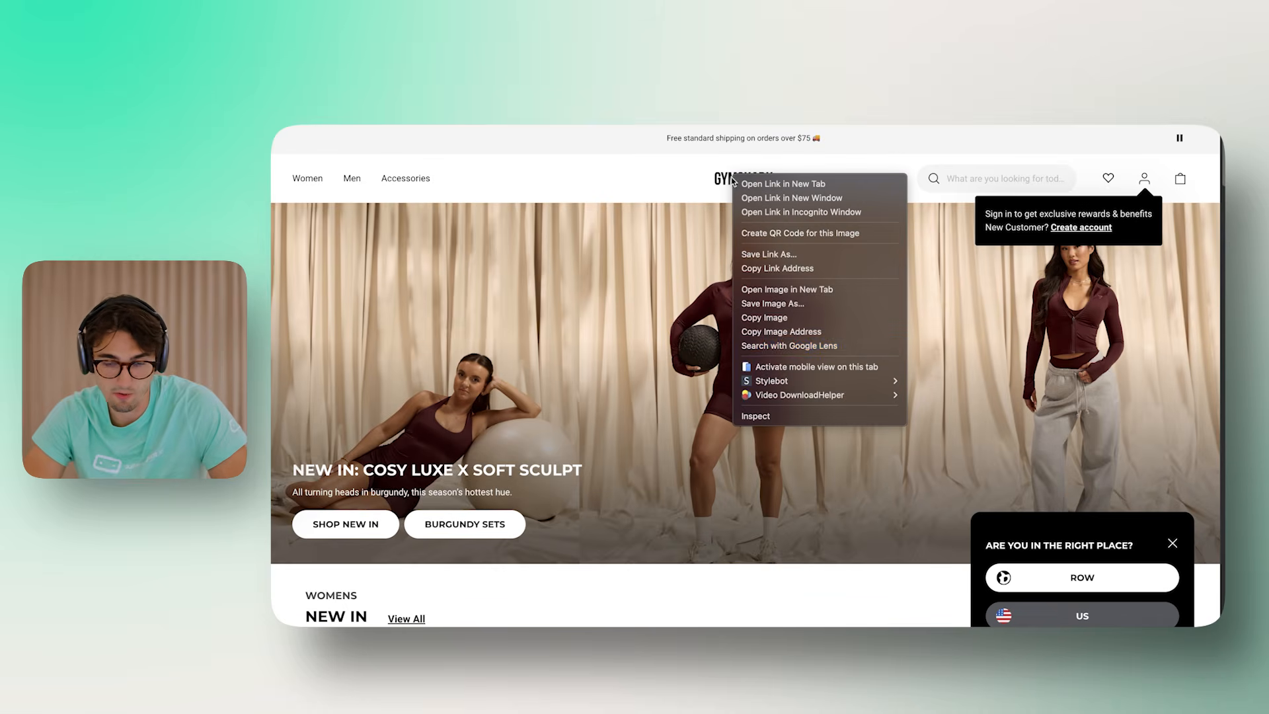
click(784, 331)
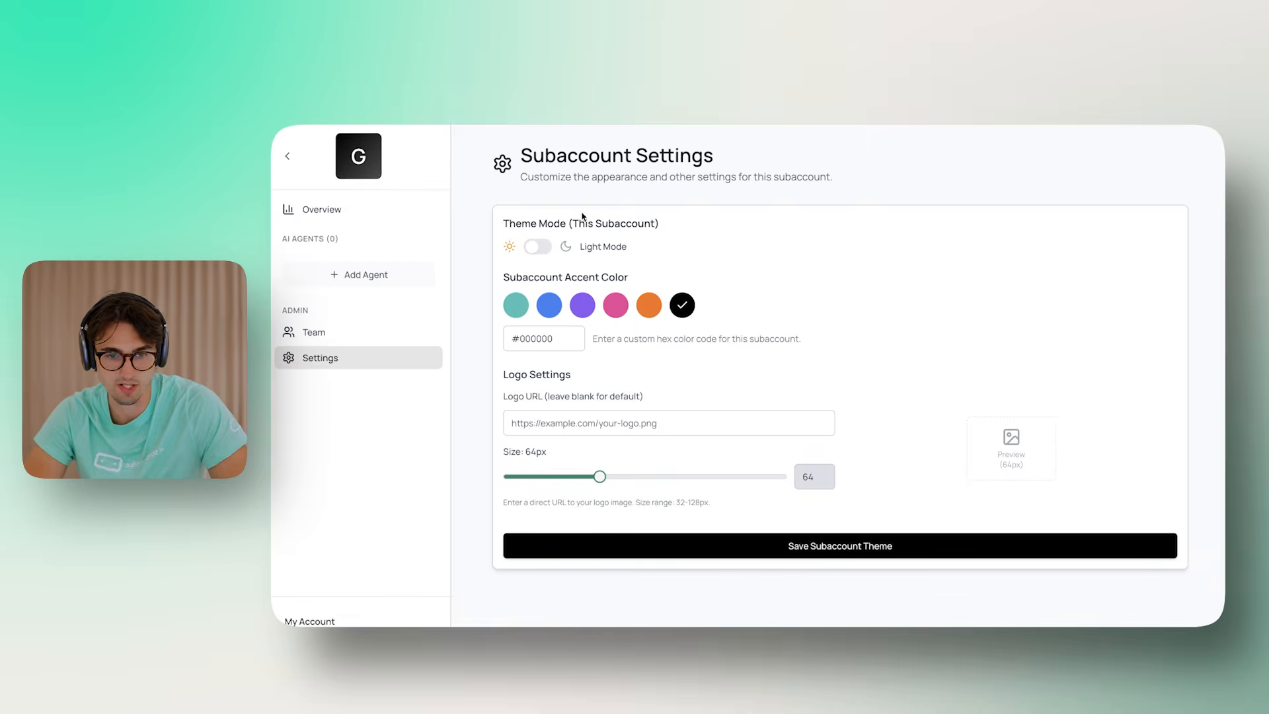
click(646, 424)
key(ctrl+v)
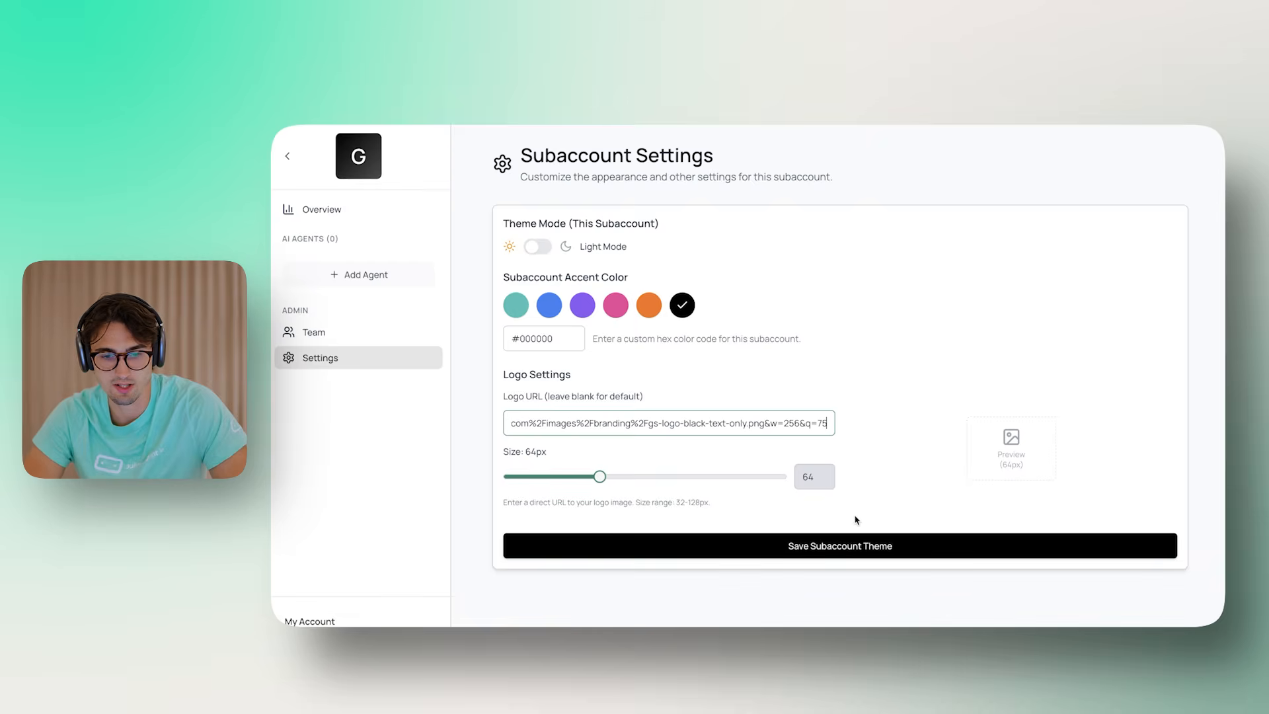
click(793, 548)
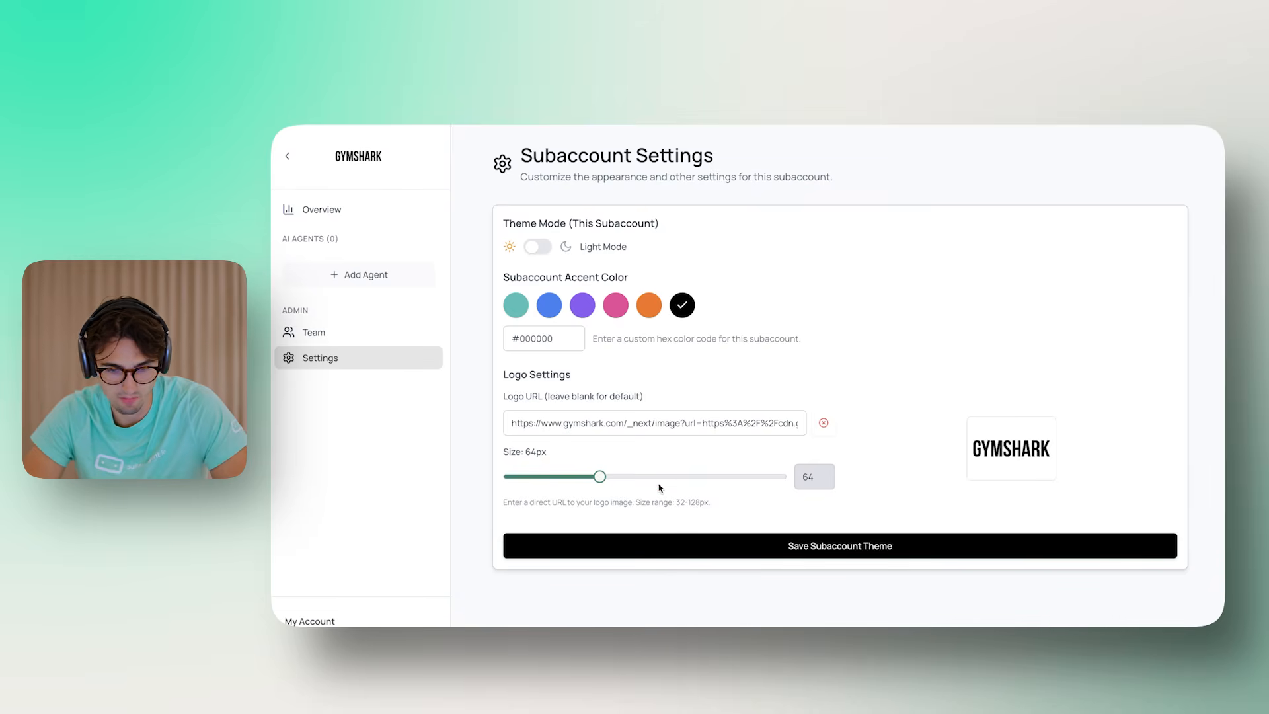
drag(601, 478, 646, 476)
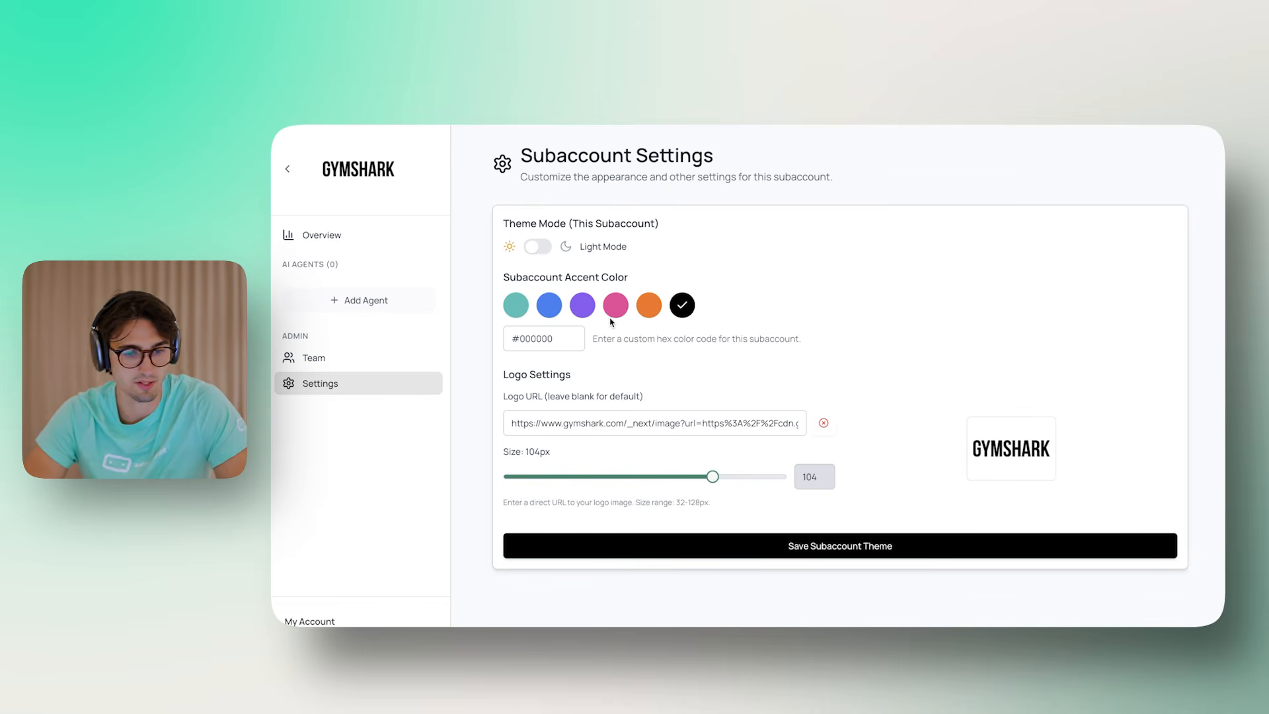
click(315, 361)
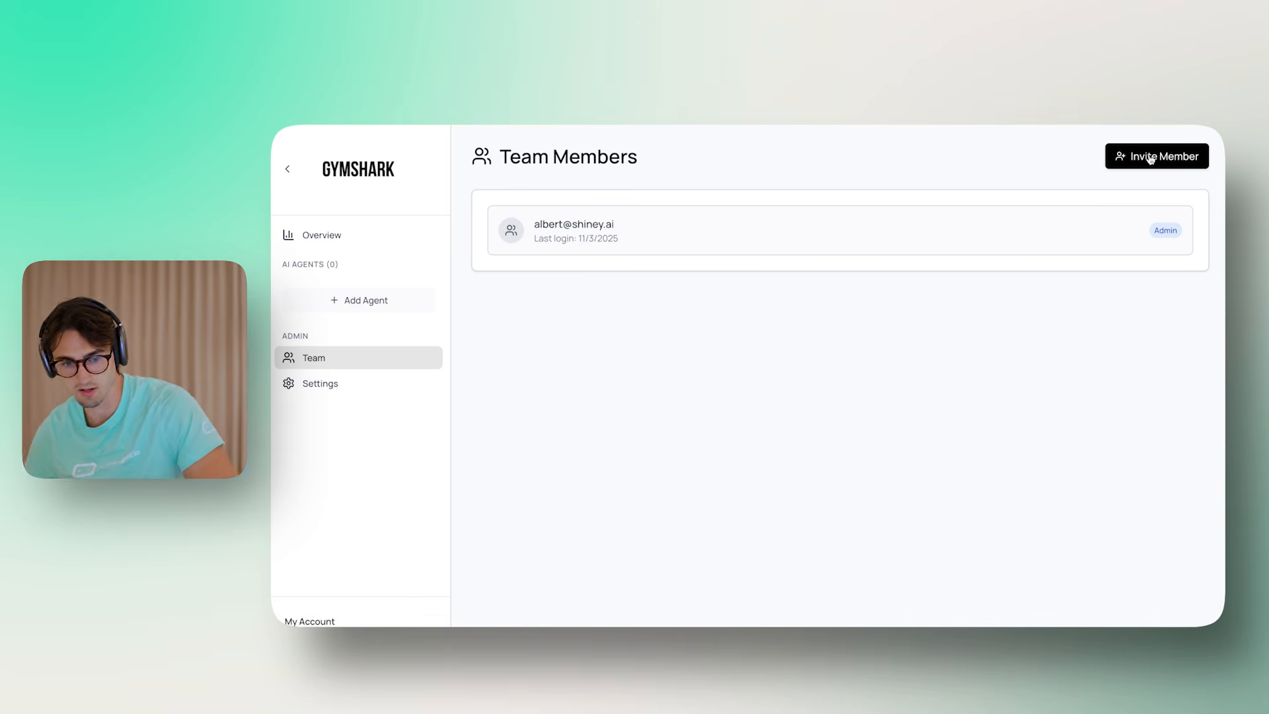
Invite a team member by their e-mail address, then remove the pending invite
click(1151, 159)
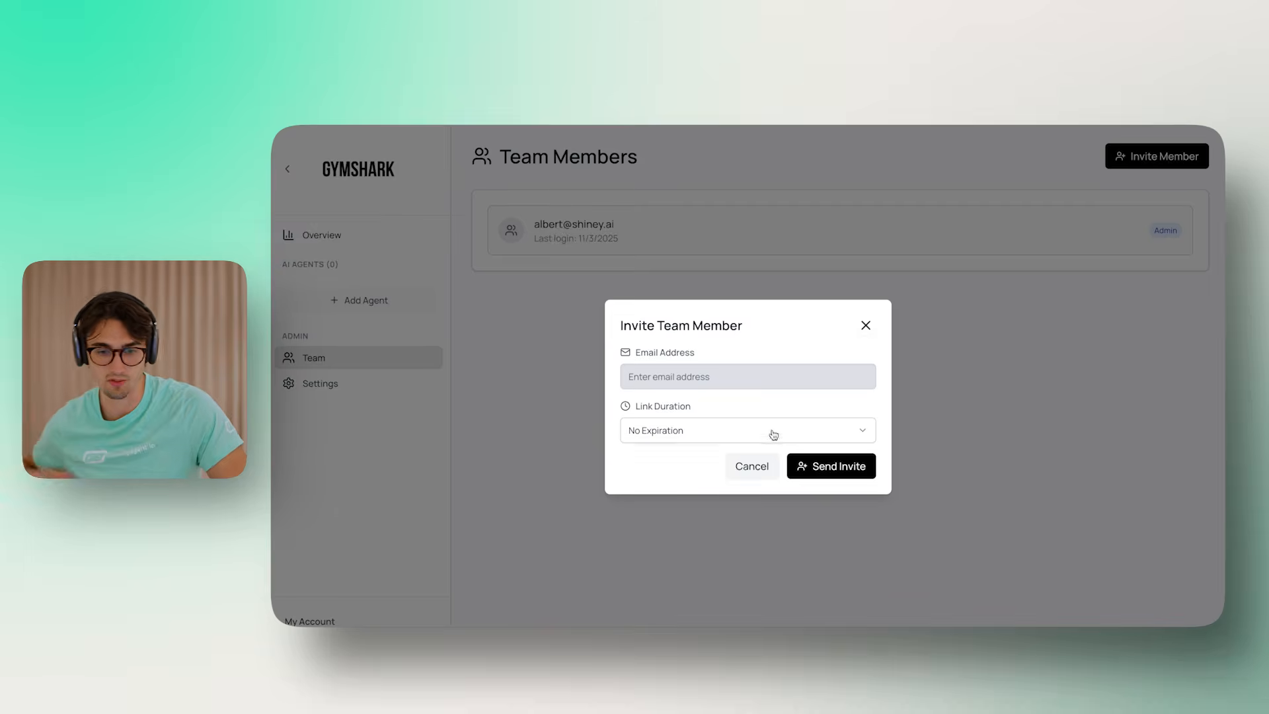
click(716, 373)
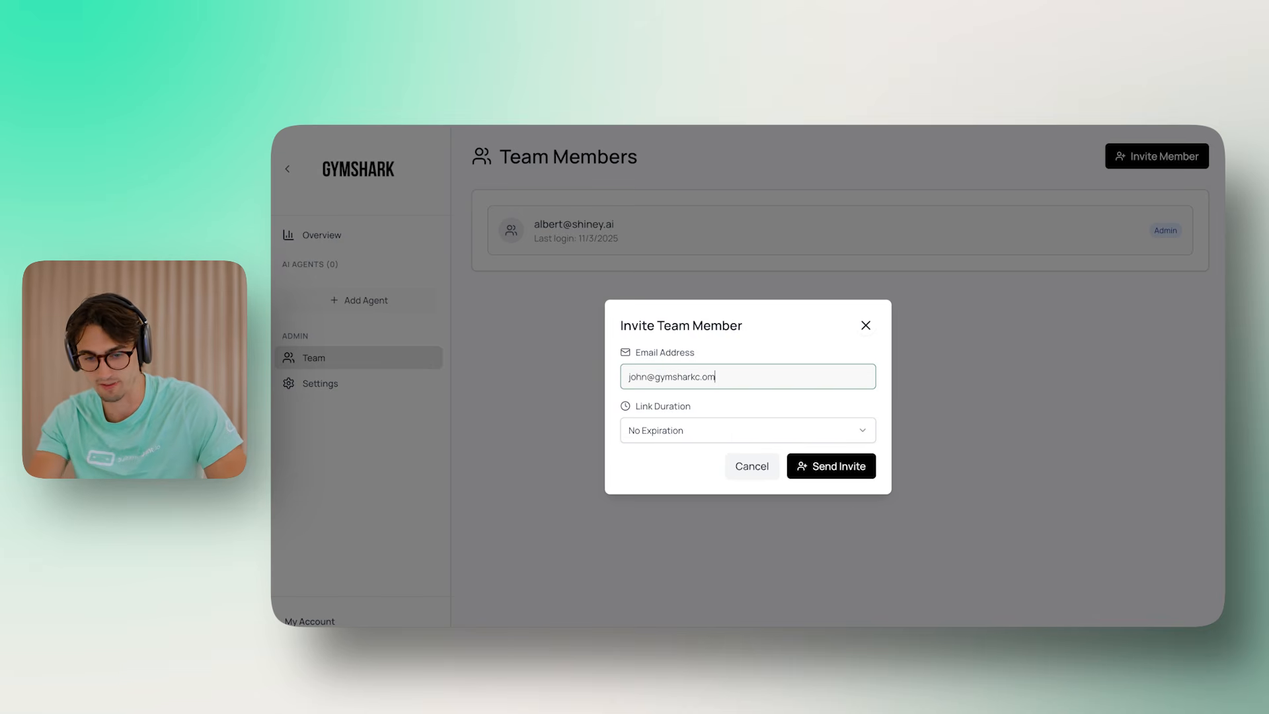
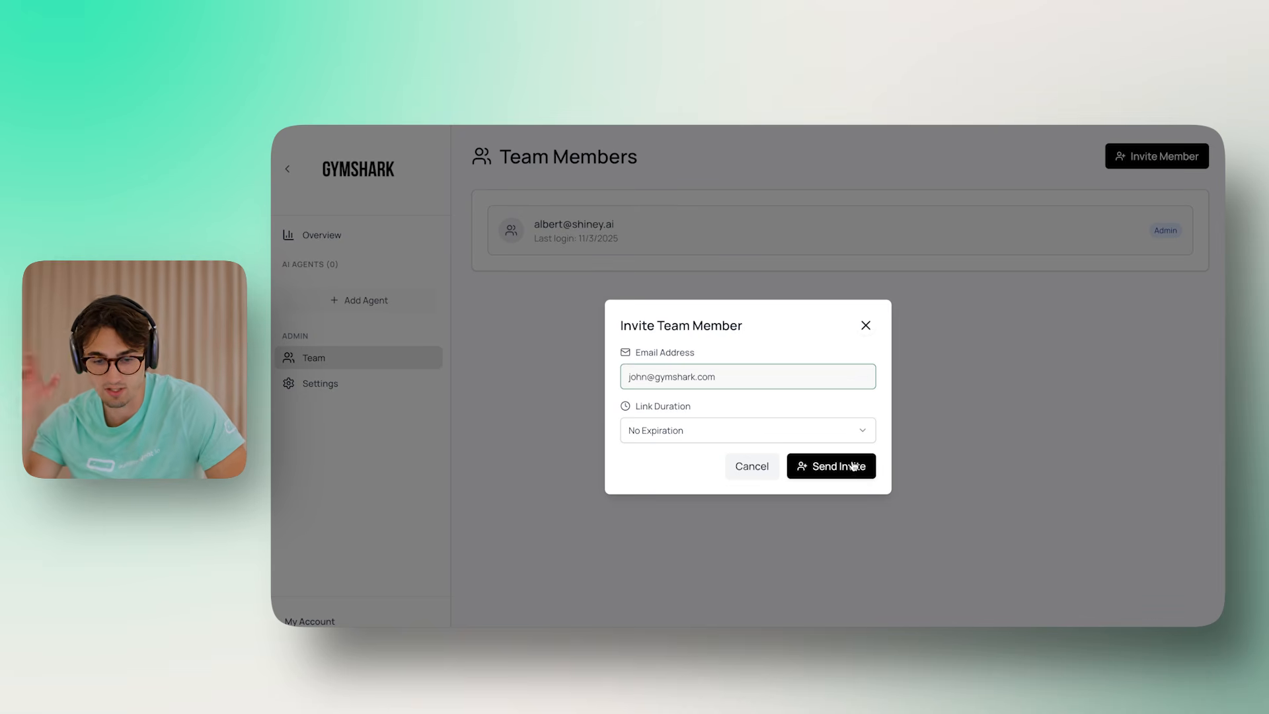
click(853, 470)
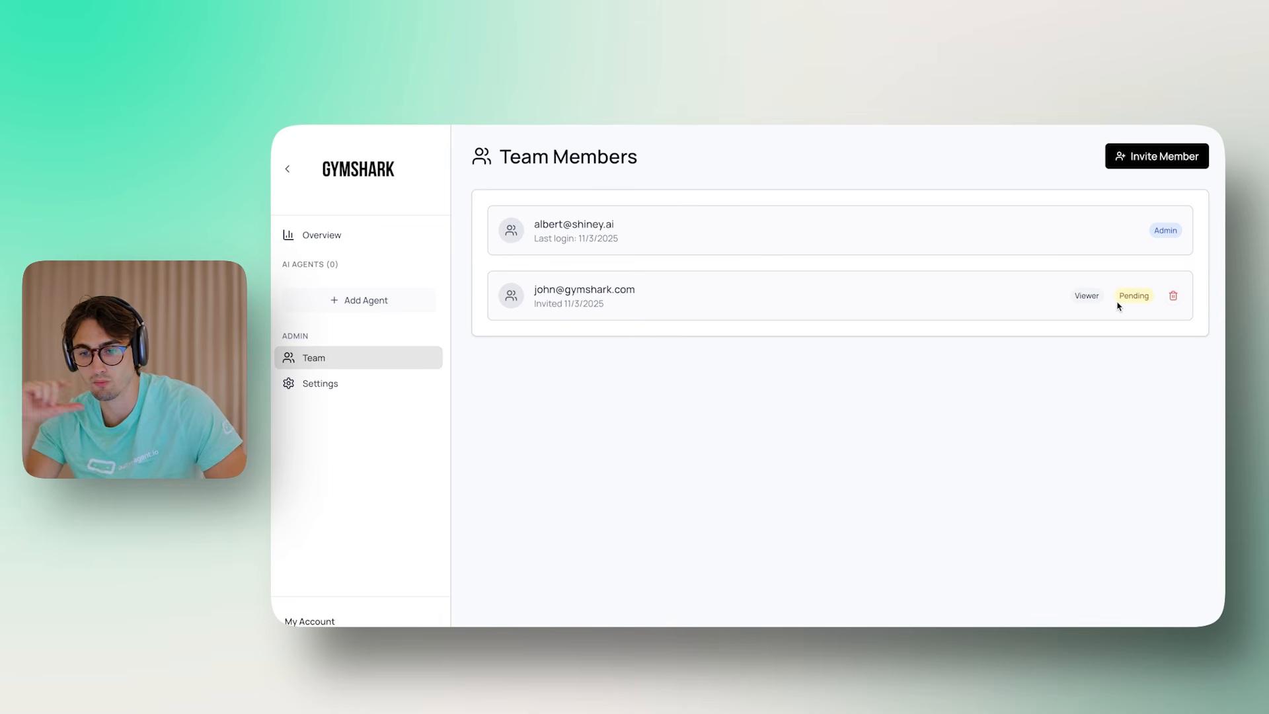
click(1174, 299)
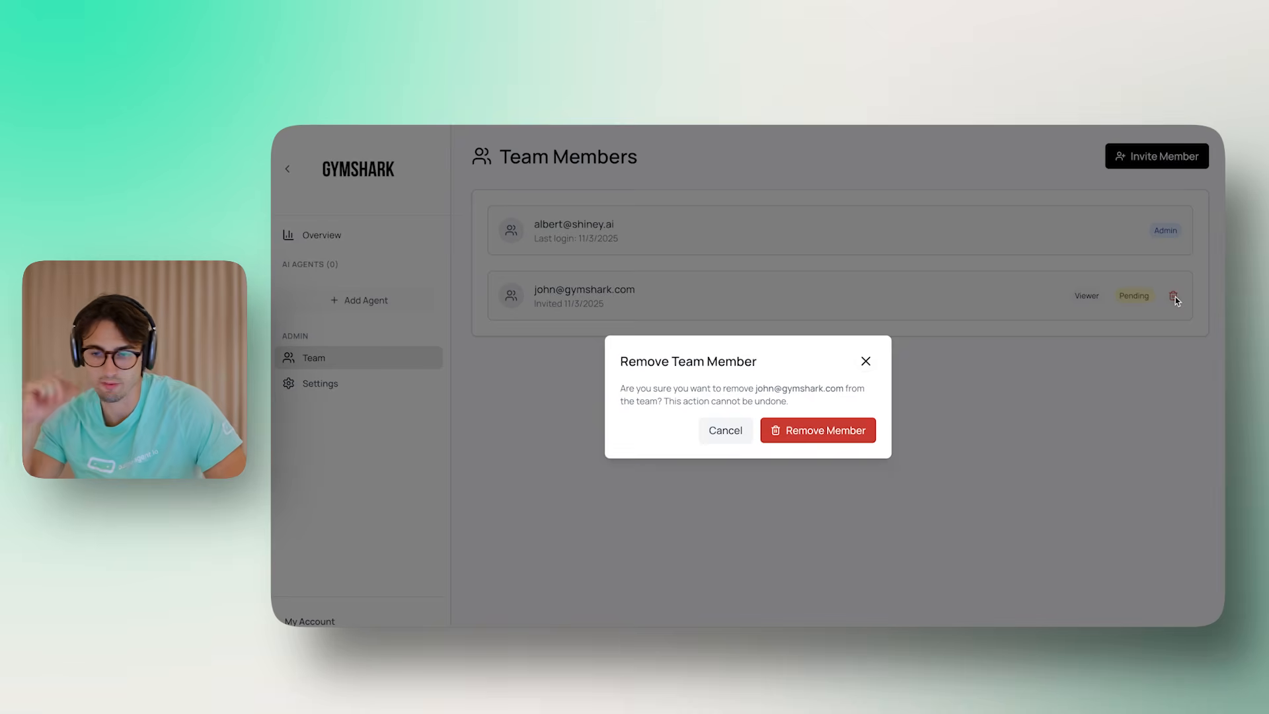
click(873, 429)
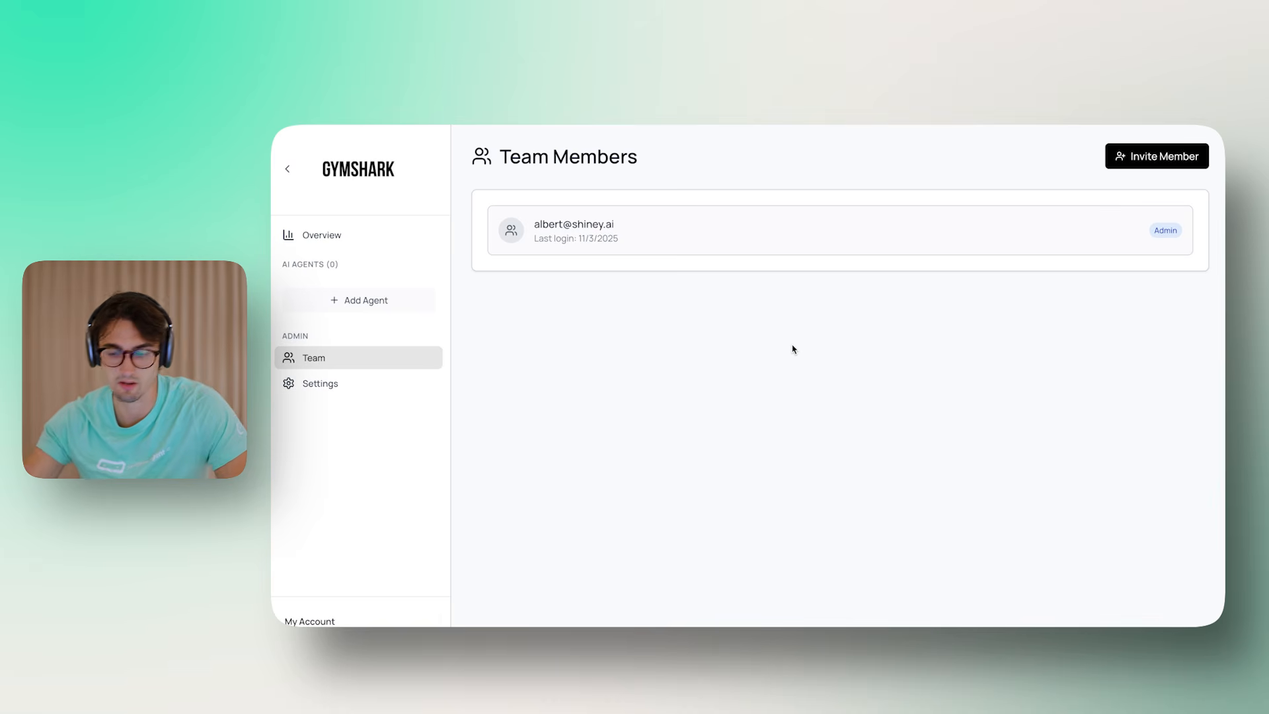
Start a new agent in the Gymshark subaccount named 'Website Widget'
click(355, 297)
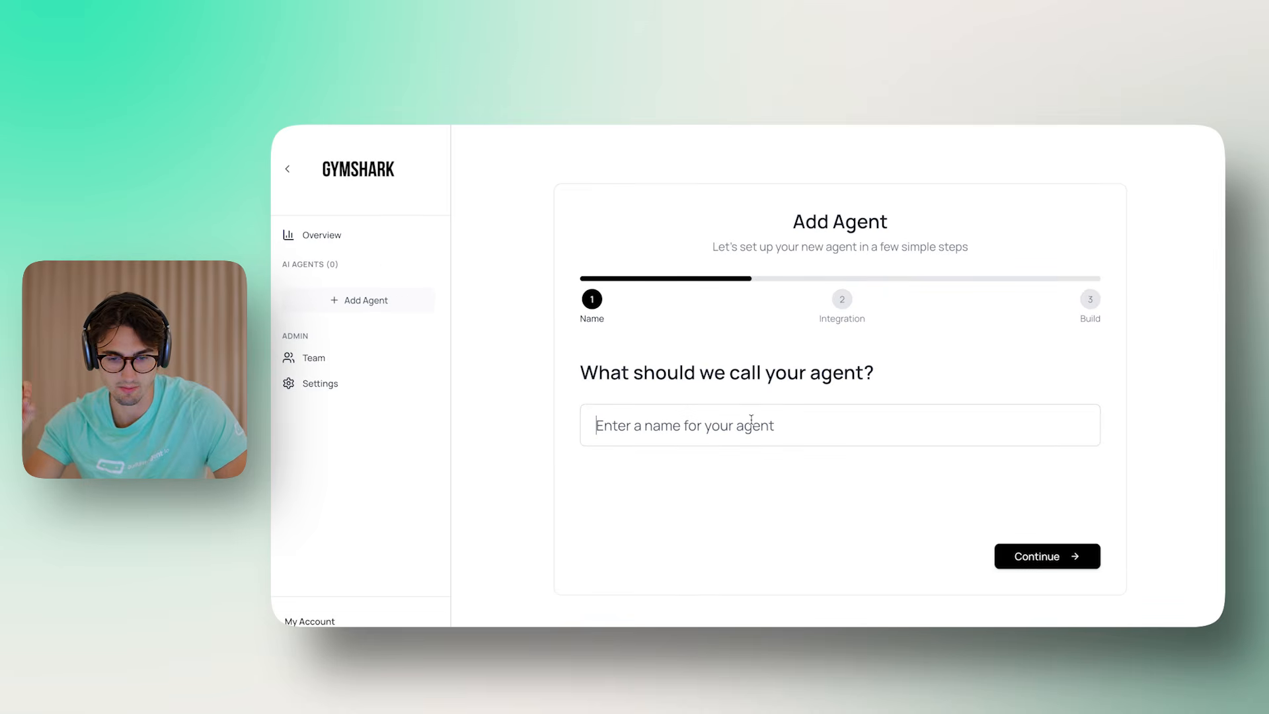
text(Website Widget)
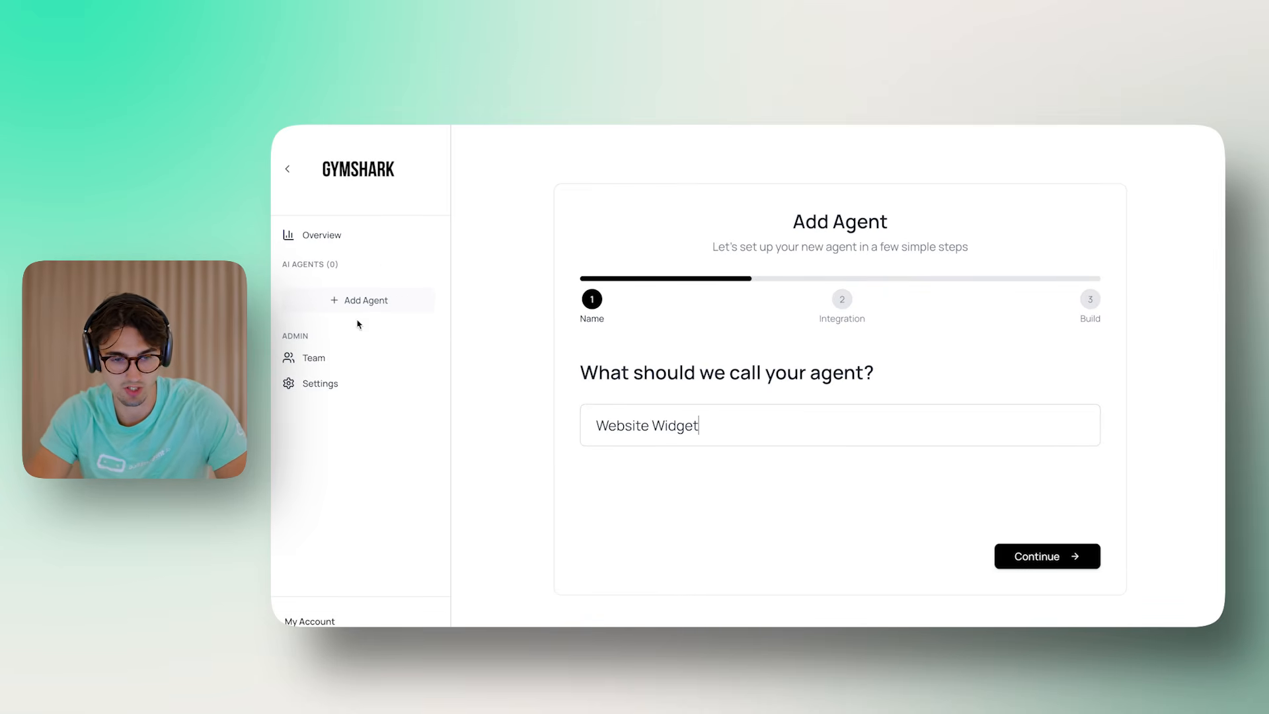
click(1062, 558)
Choose the Website Widget integration and the Shopify Support Agent build, then create the agent
click(729, 399)
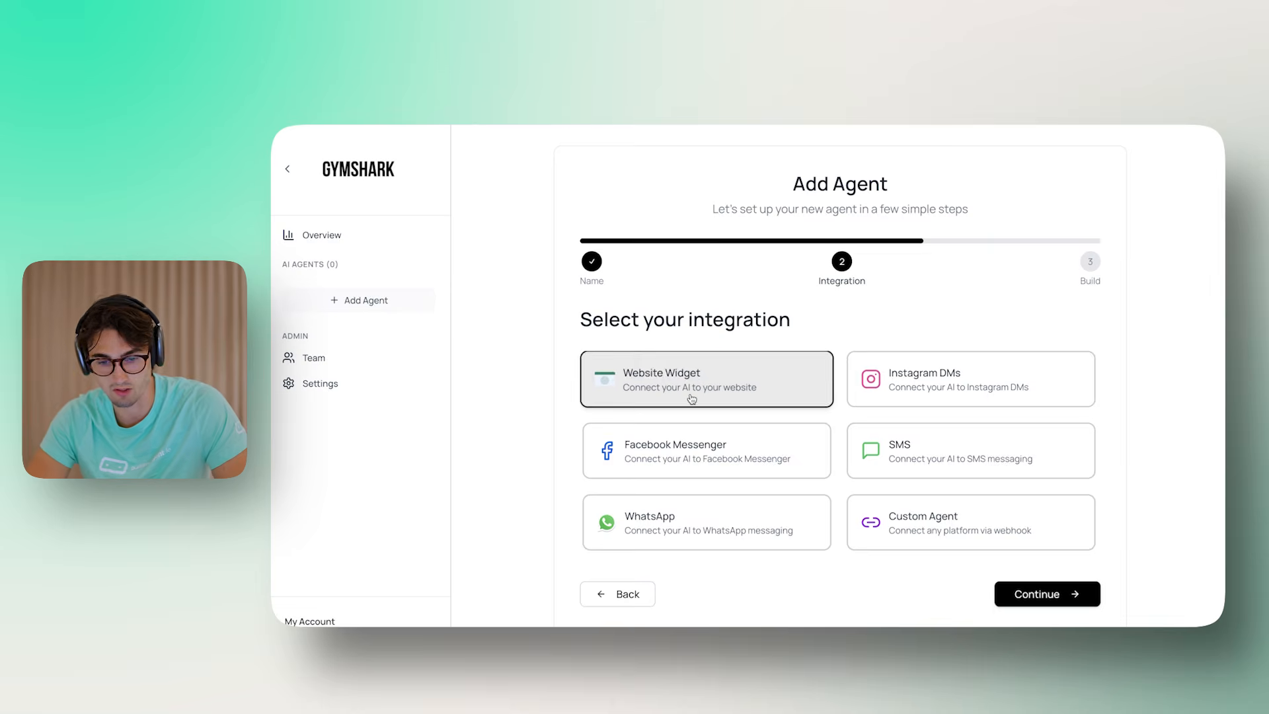
click(1047, 594)
click(754, 417)
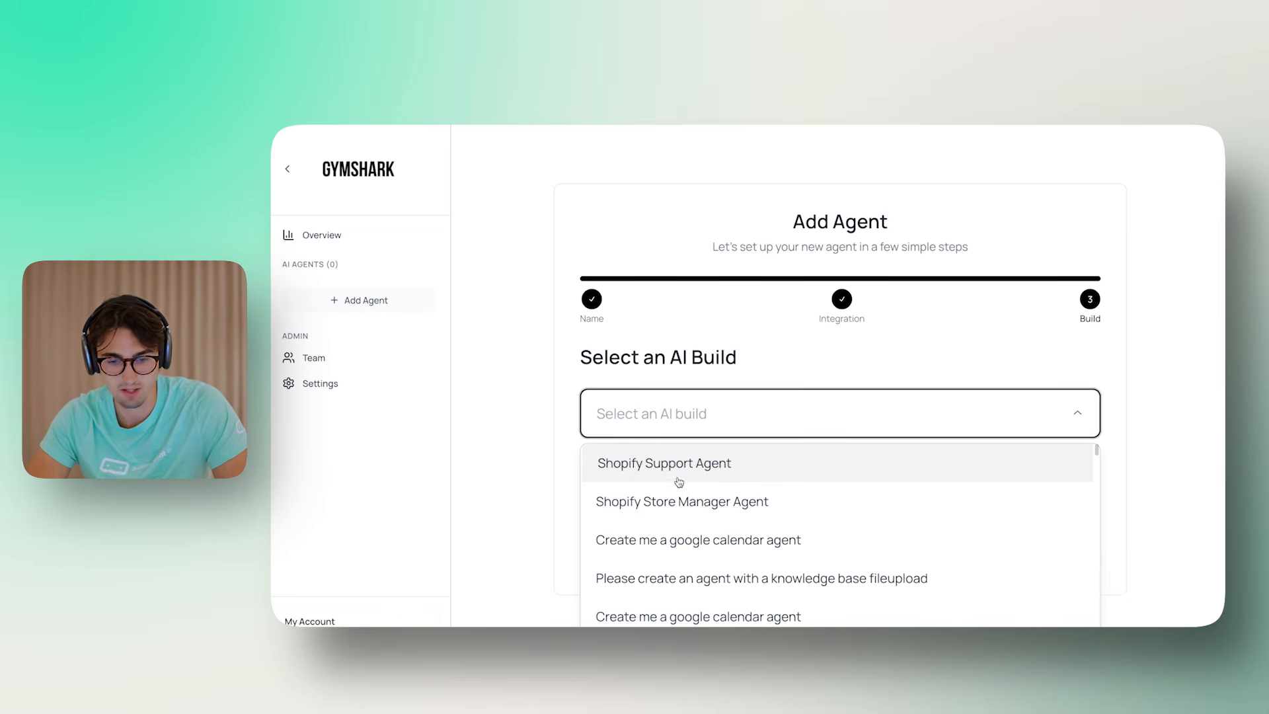
click(677, 466)
click(1076, 559)
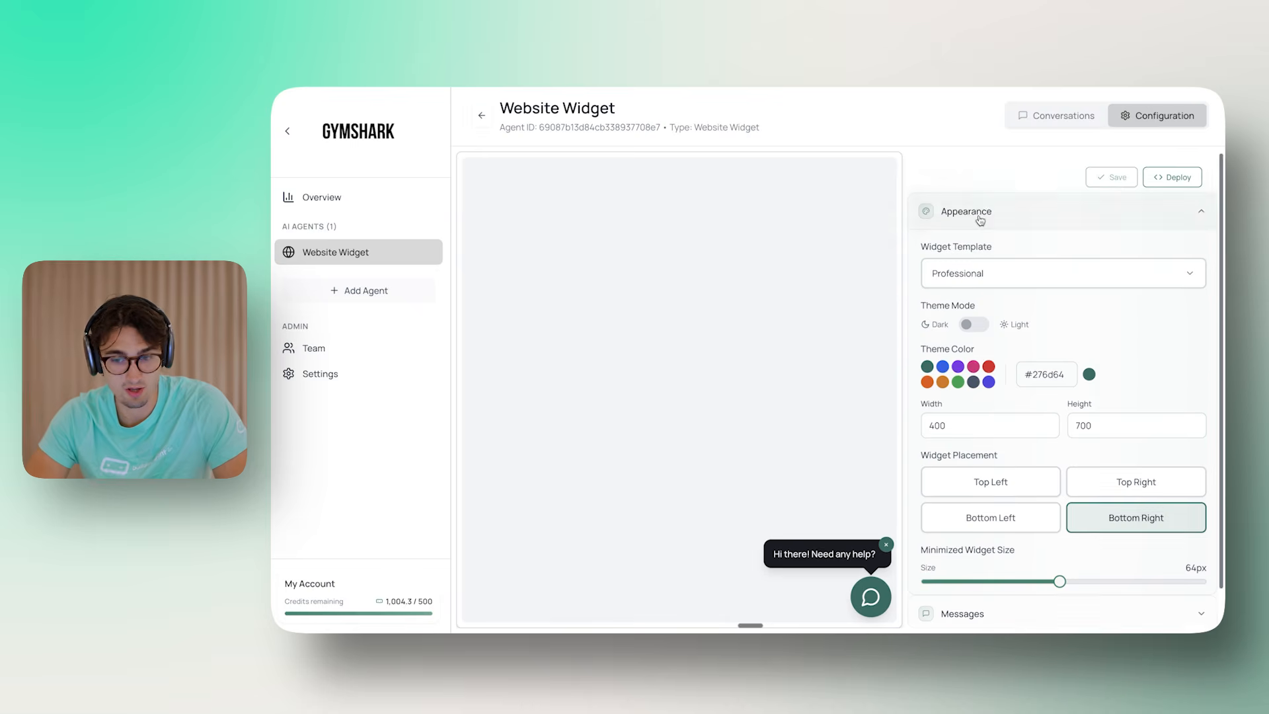
Try a darker theme colour, then switch the widget to the light theme while previewing it
scroll(978, 278, down, 1)
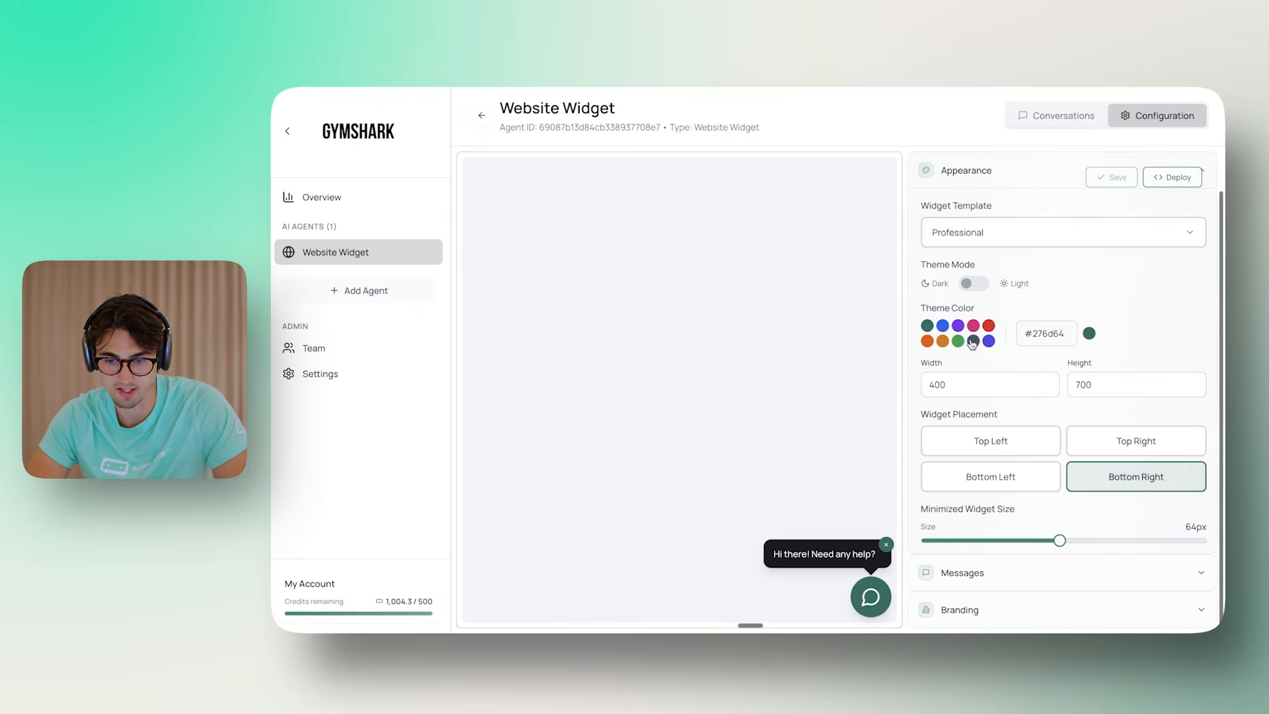
click(973, 341)
click(869, 598)
click(871, 202)
click(975, 282)
click(867, 582)
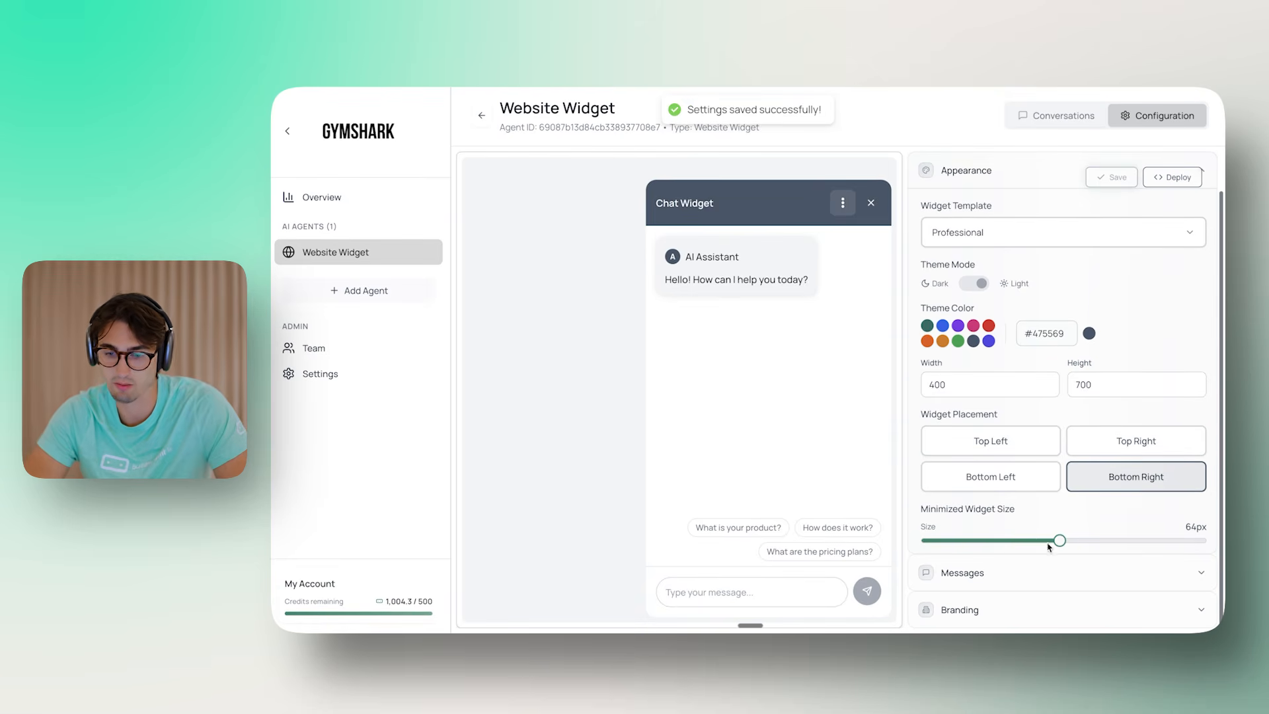
Enlarge the minimized widget to 67px and save the change
mouse_move(1061, 541)
mouse_down()
mouse_move(1102, 542)
mouse_move(1072, 542)
mouse_up()
click(1111, 177)
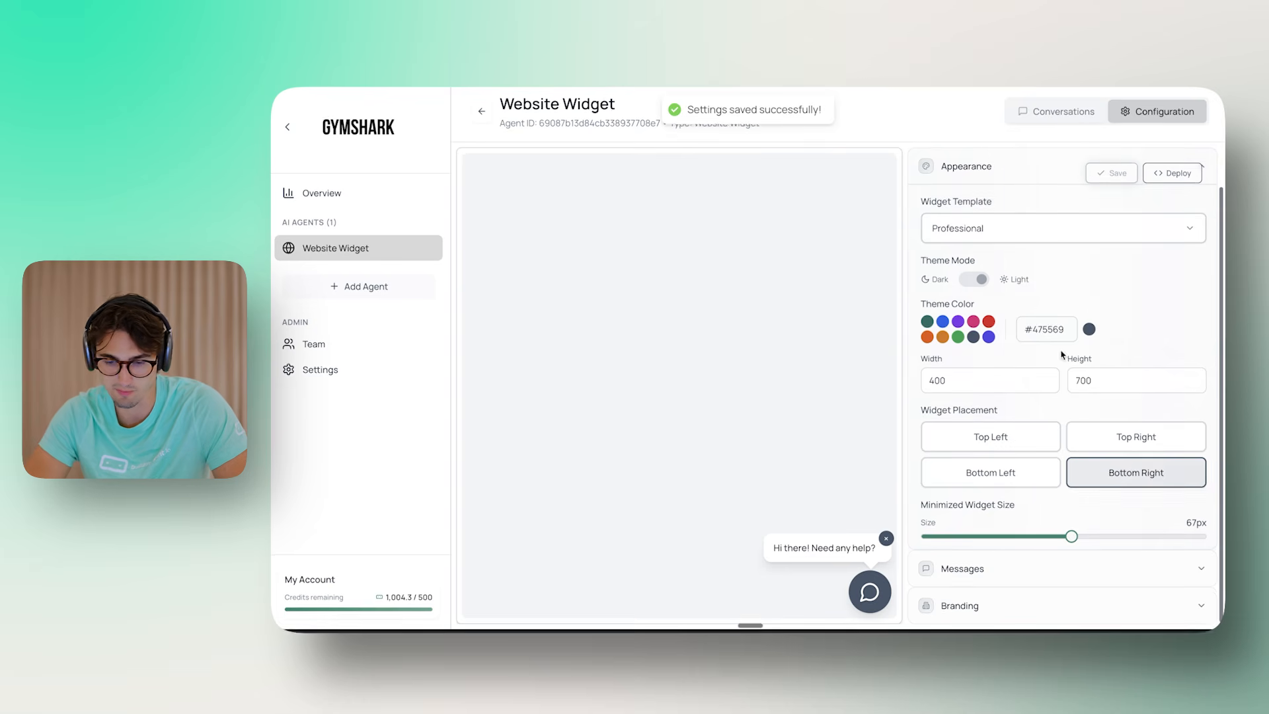
click(1000, 574)
click(1015, 232)
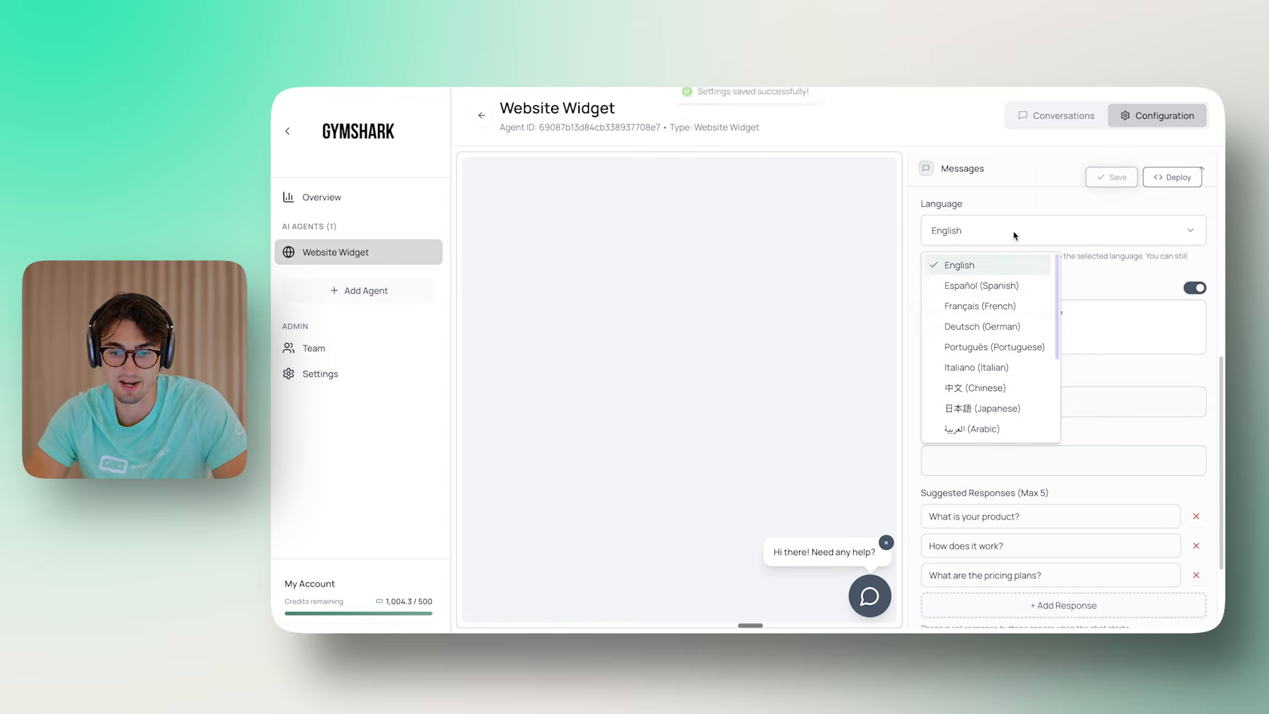
Try Español as the widget language, revert to English, and save
click(992, 285)
click(1004, 240)
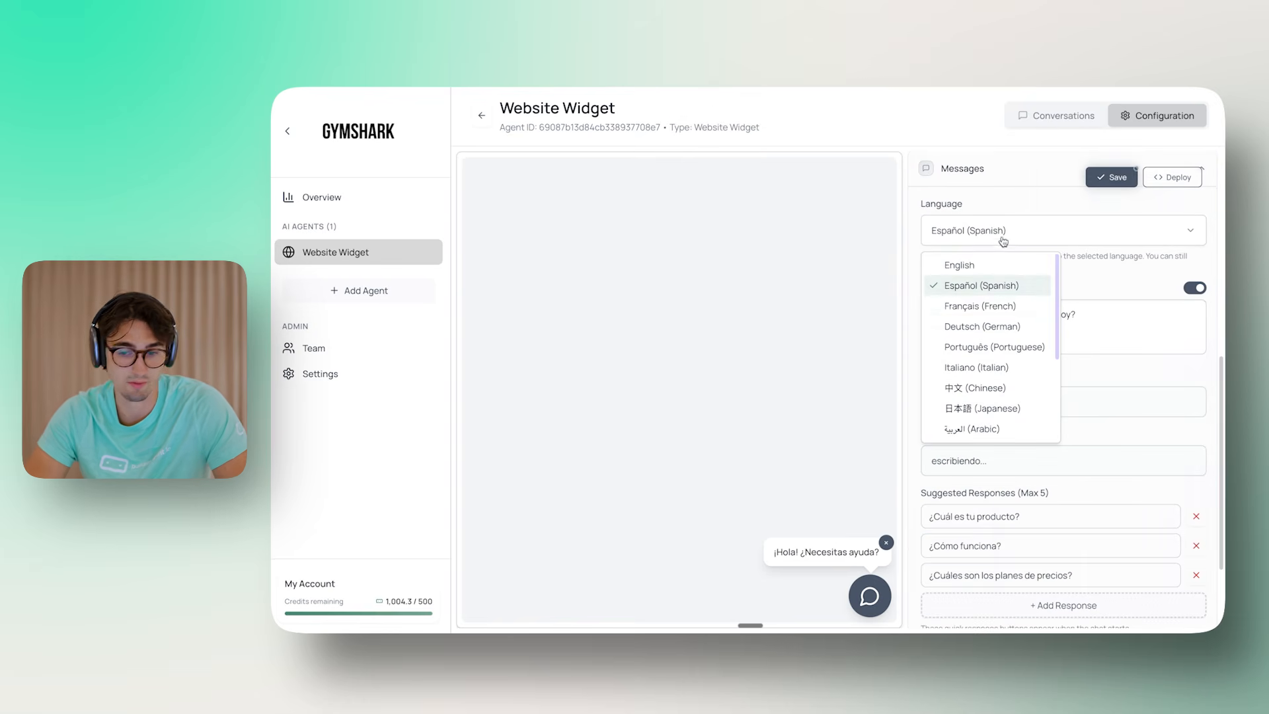
click(959, 266)
click(1113, 178)
Replace the welcome message with 'Do you have any questions?'
scroll(1129, 495, down, 1)
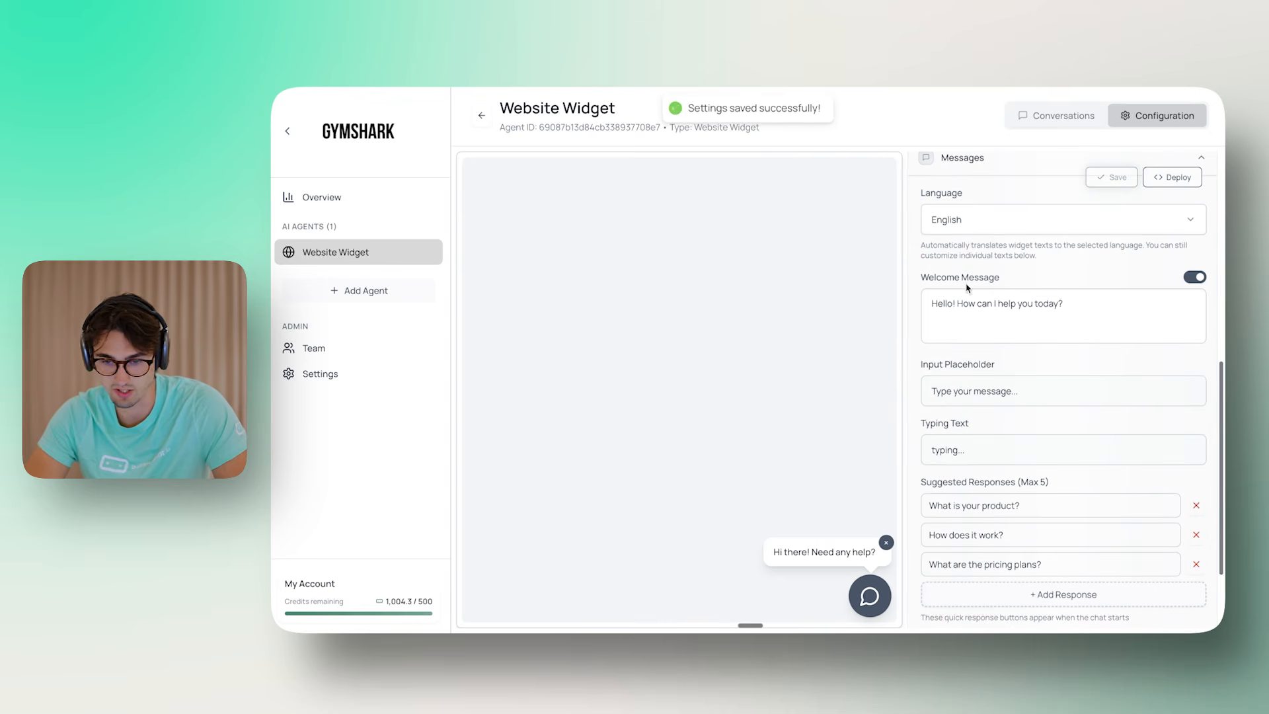
triple_click(1092, 309)
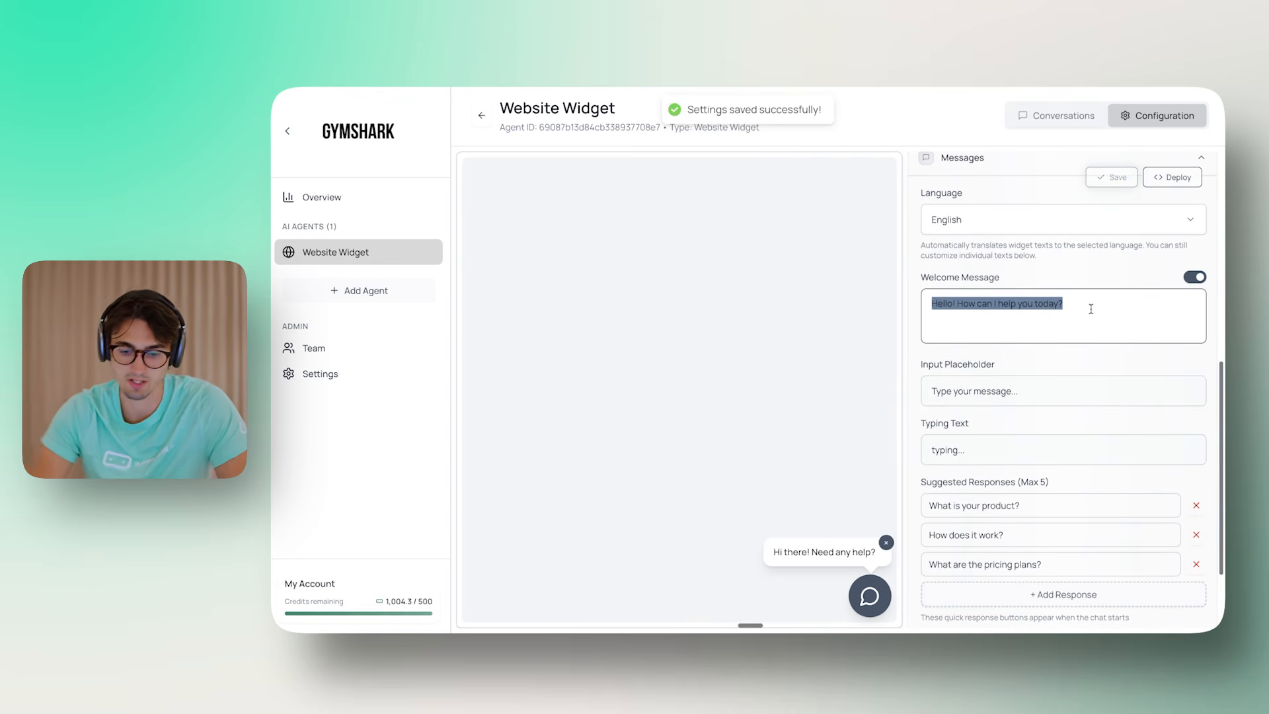
text(Do you have a)
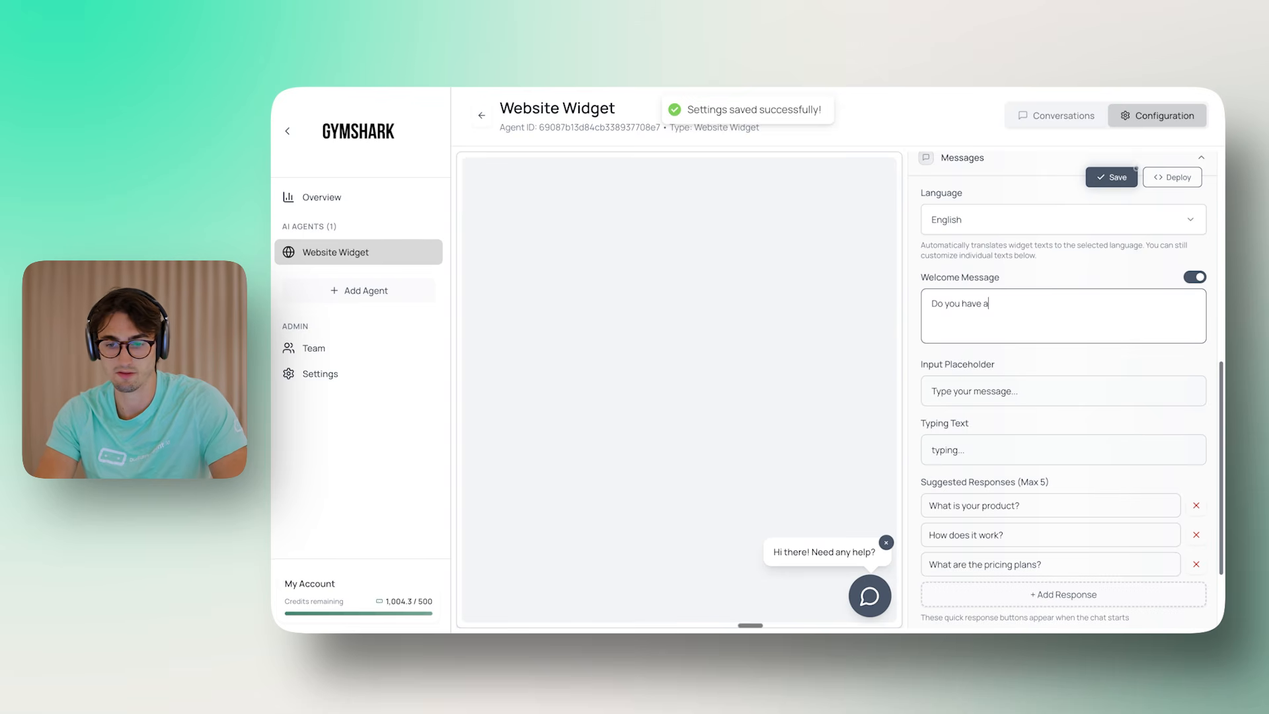
text(n y questions?)
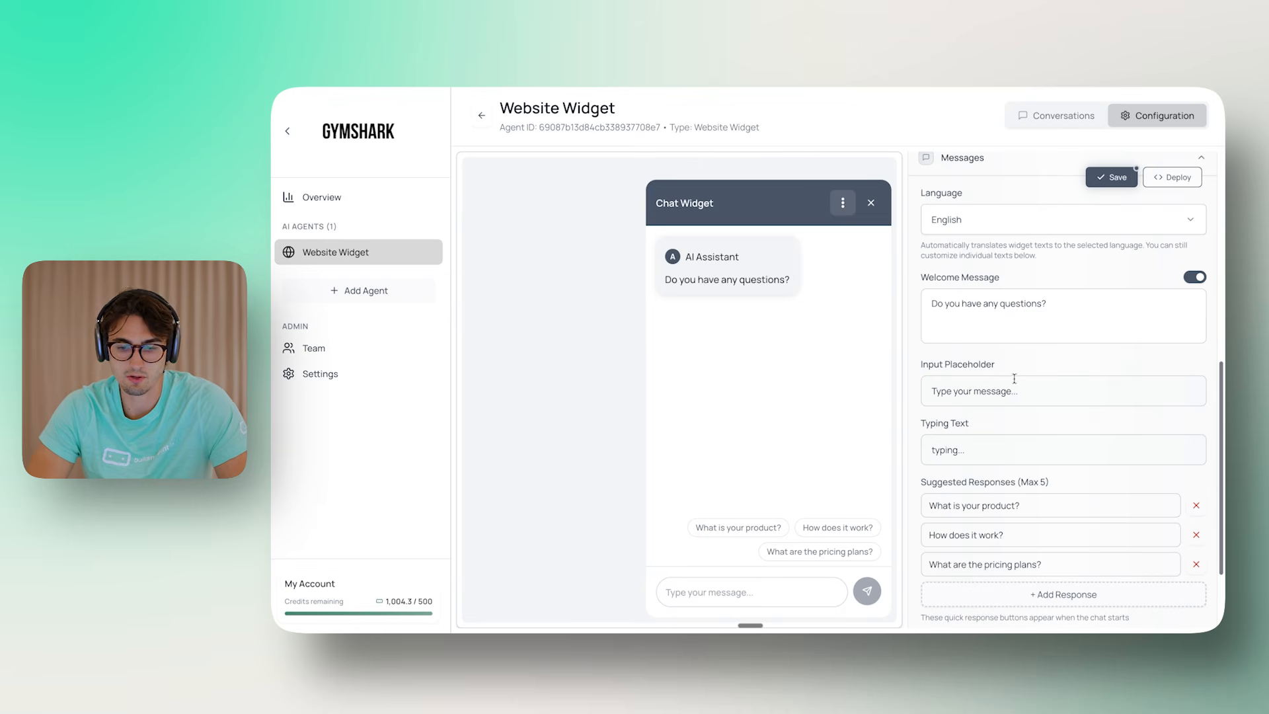
scroll(998, 396, down, 3)
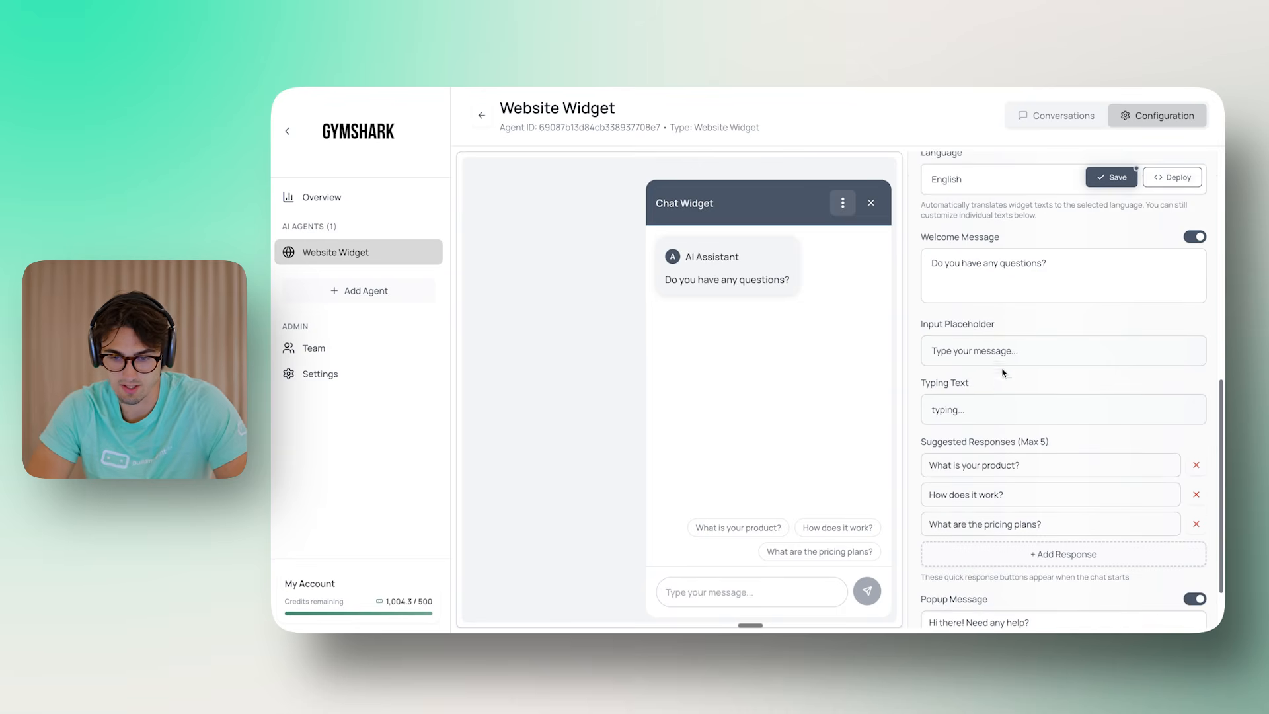
scroll(1003, 339, down, 1)
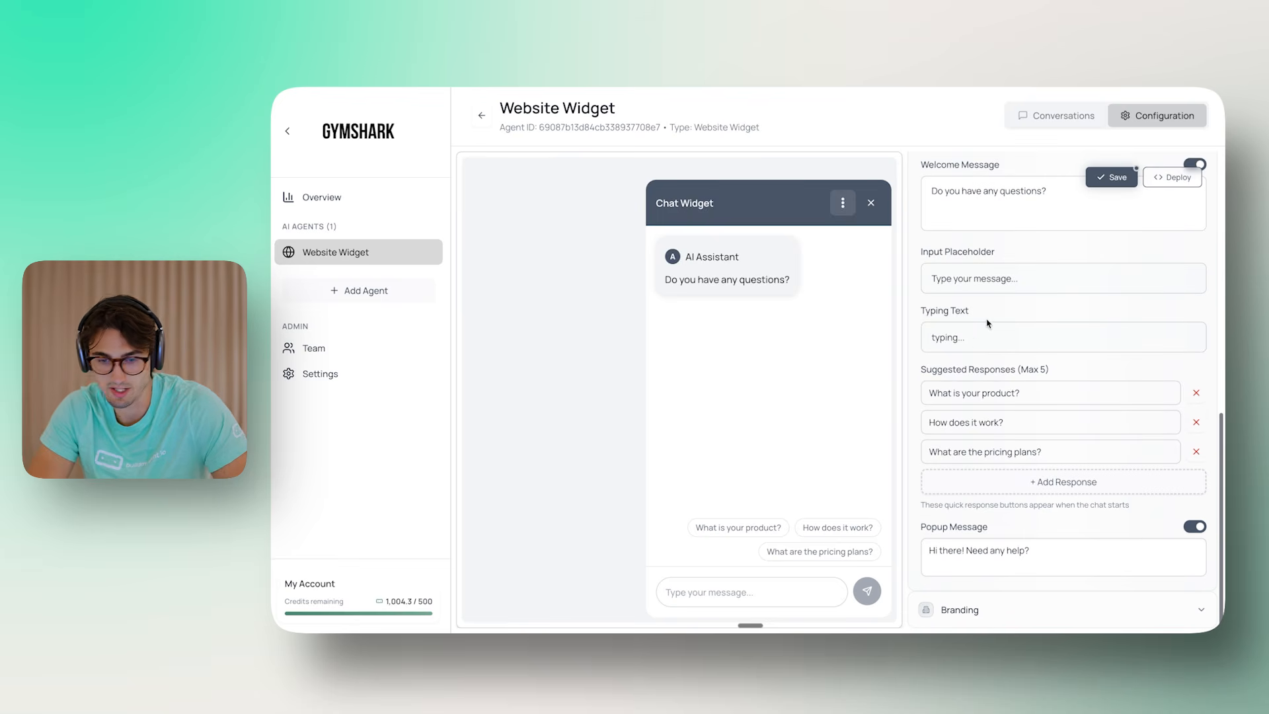
Clear the Typing Text field and start a test chat in the preview
double_click(968, 328)
key(BackSpace)
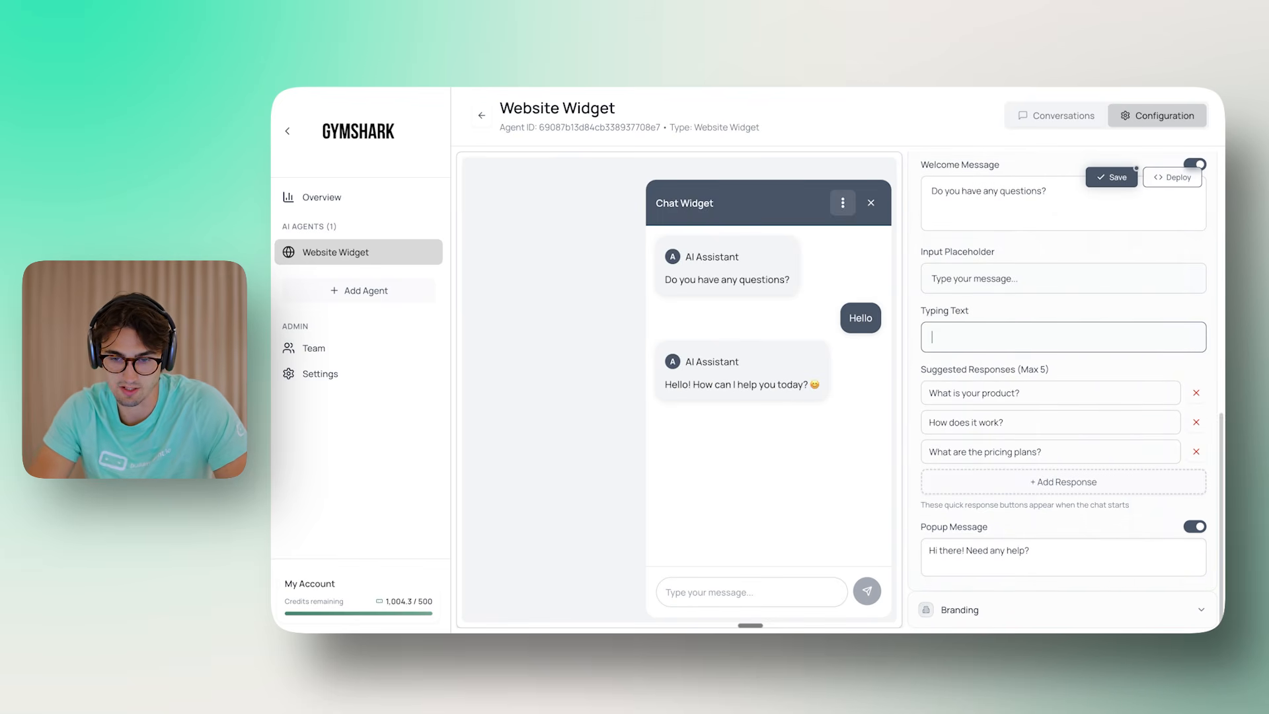
click(805, 436)
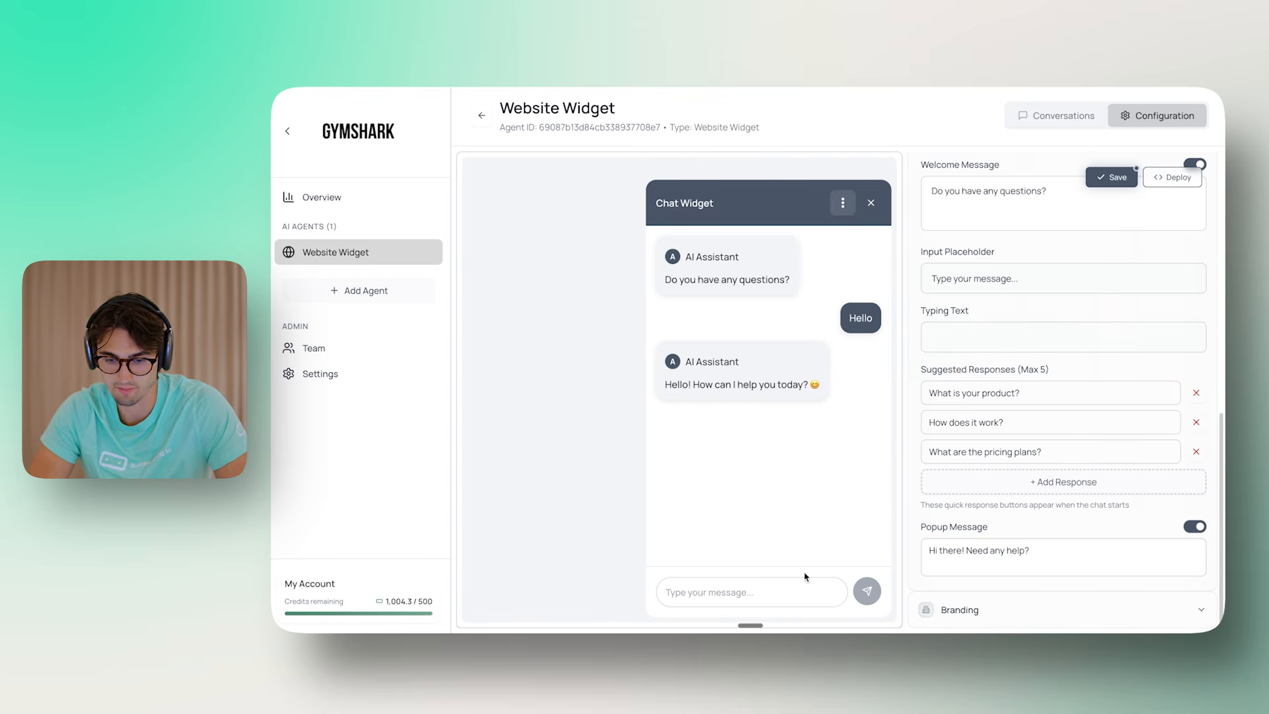
click(992, 337)
Send the test message 'awd', then reset the preview to a new conversation
click(740, 592)
text(awd)
key(Return)
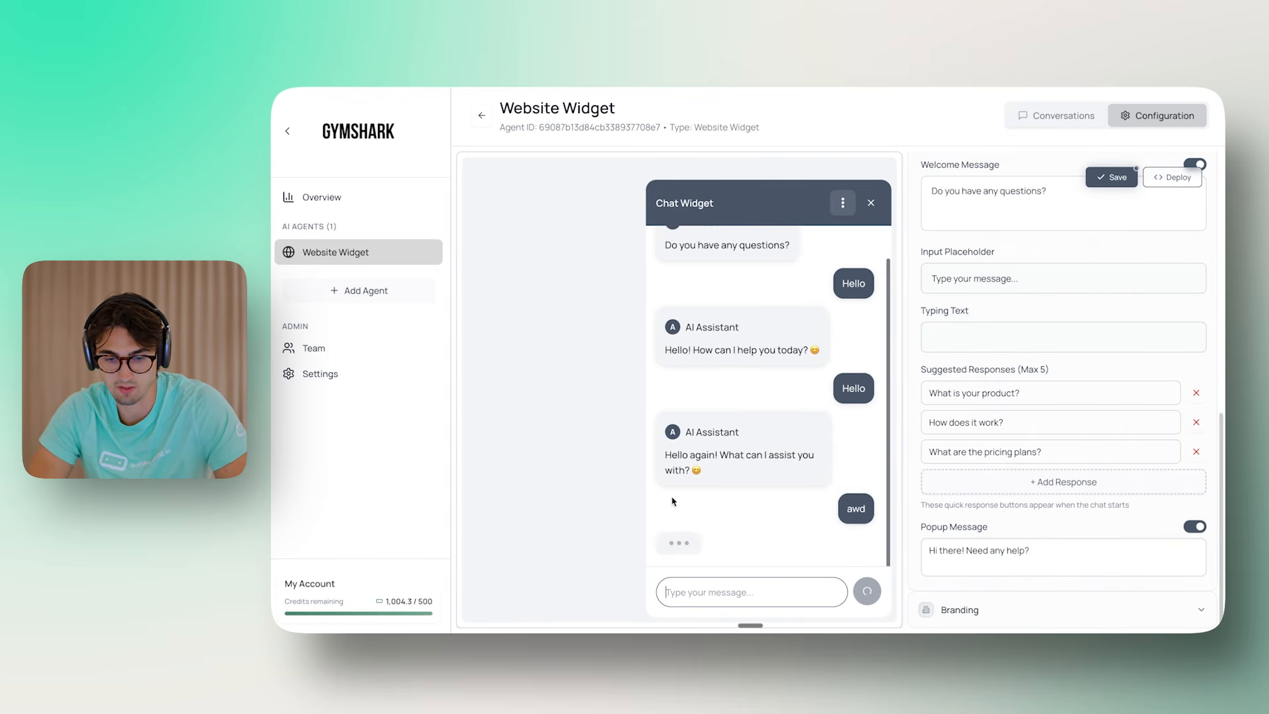
click(843, 203)
click(807, 242)
drag(940, 370, 1011, 371)
click(1011, 371)
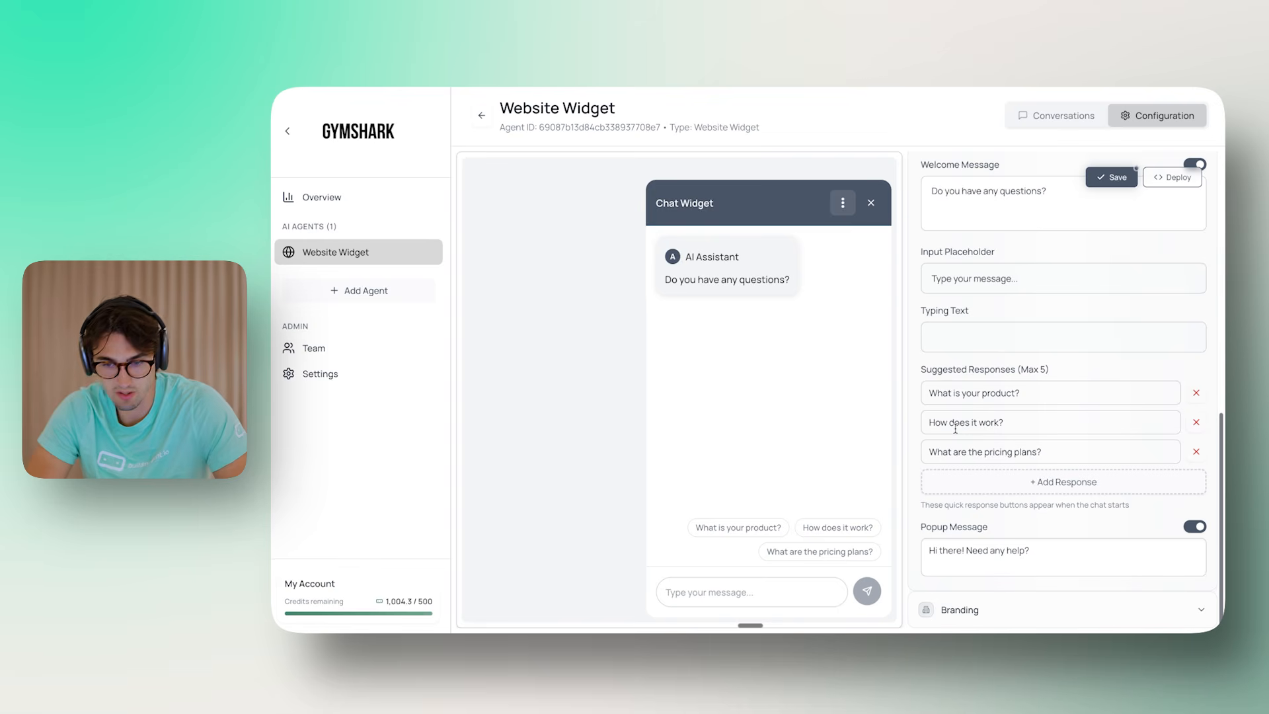
Set suggested responses to 'What is your return policy?', 'Tell me about sustainability', 'What is the Gymshark Method'
click(1045, 390)
key(shift+Left)
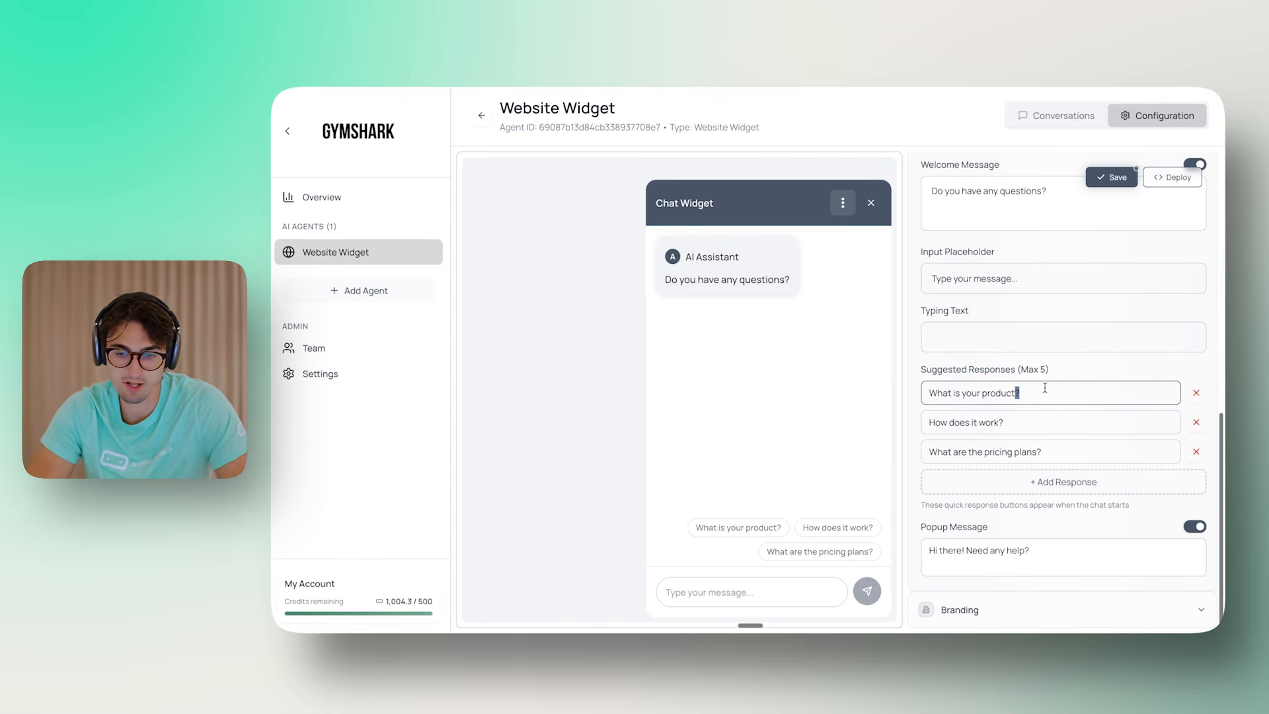
key(ctrl+a)
text(What is your return po)
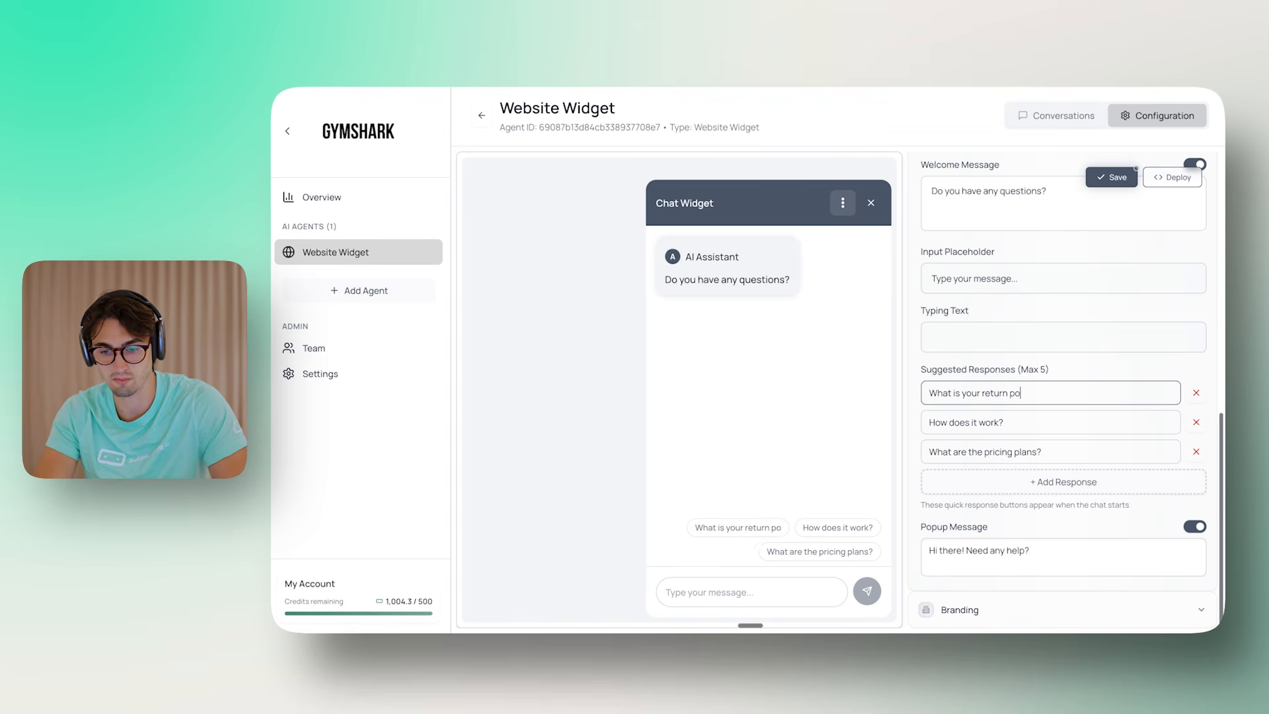
text(licy?)
key(Tab)
text(Tell me )
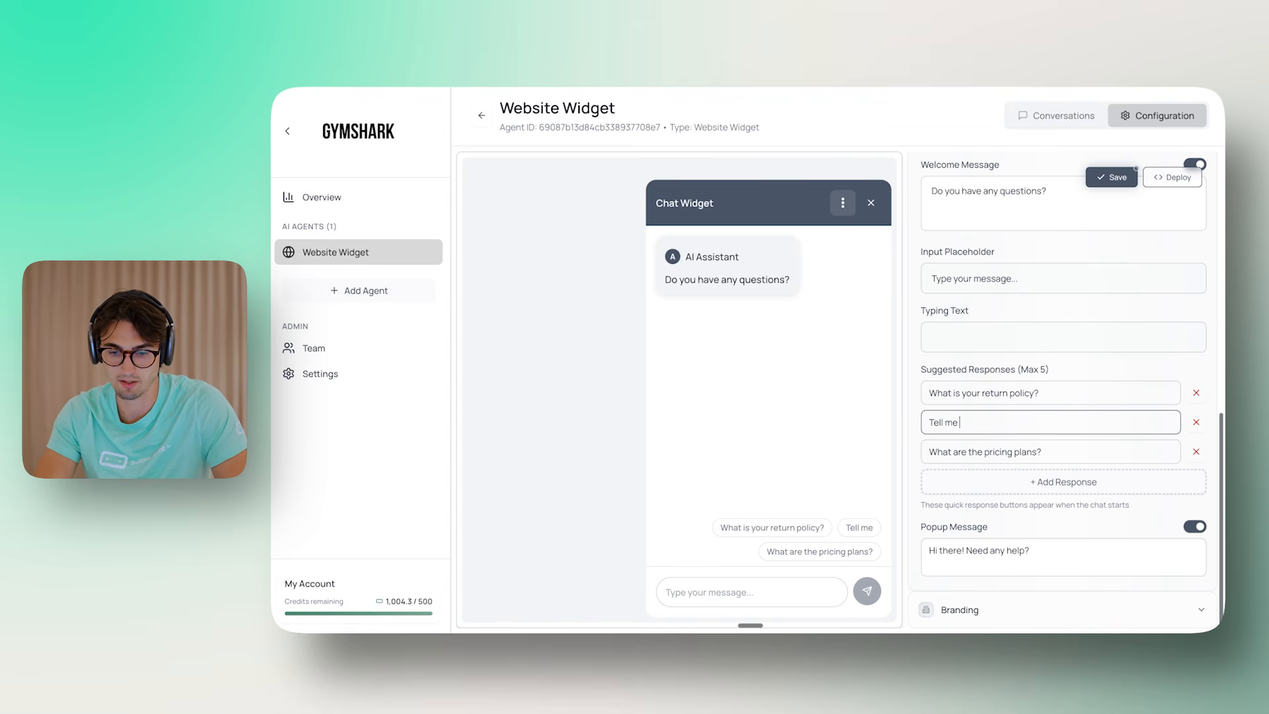
text(about sustaina)
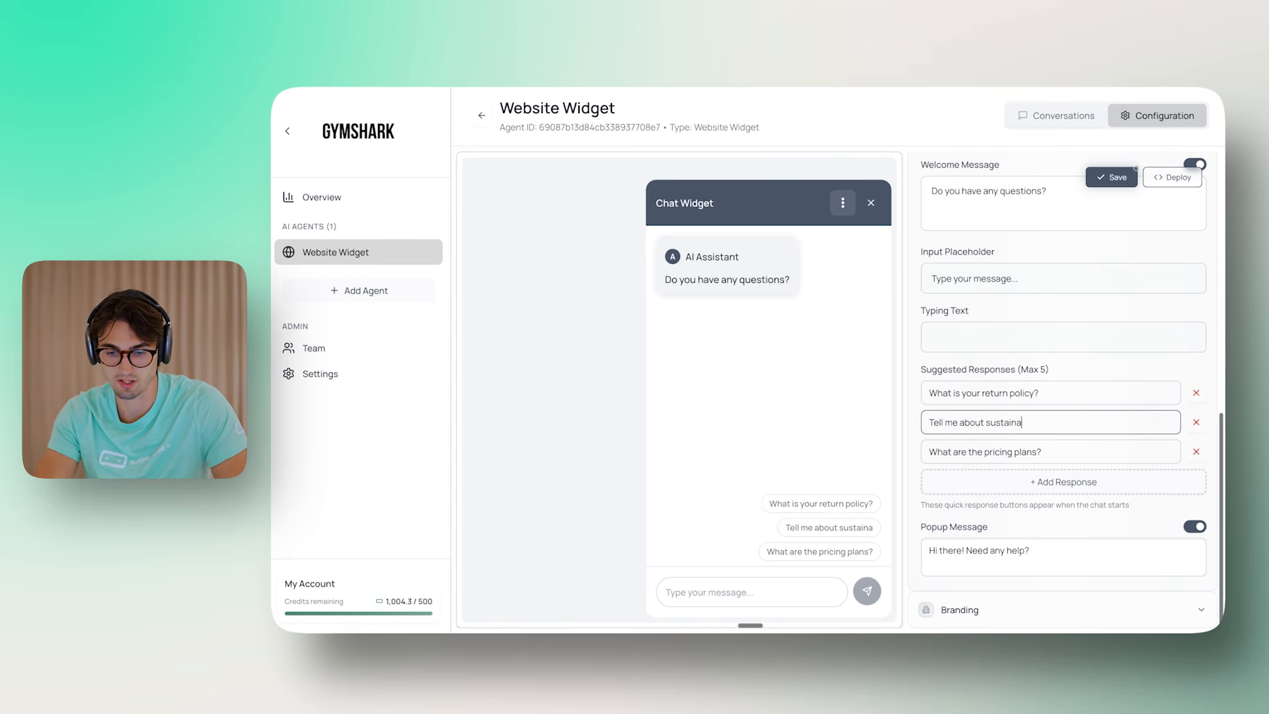
text(bility)
key(Tab)
text(What is )
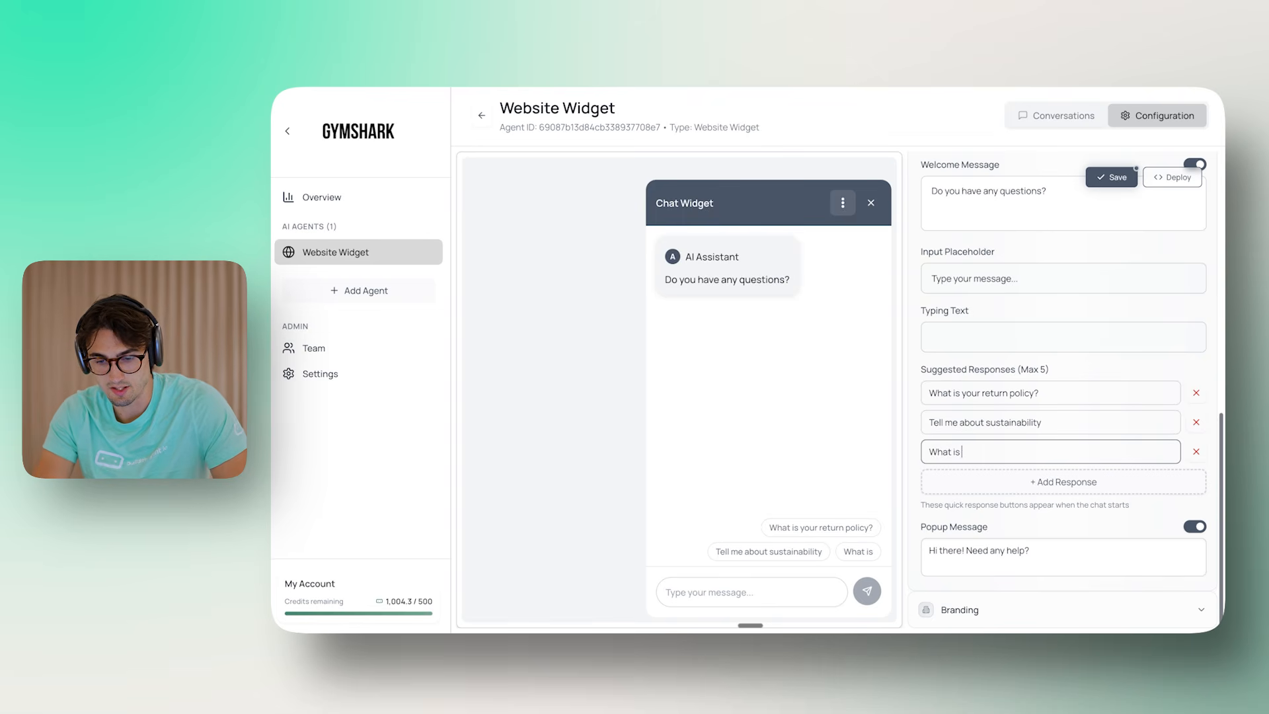
text(the Gymshark Method)
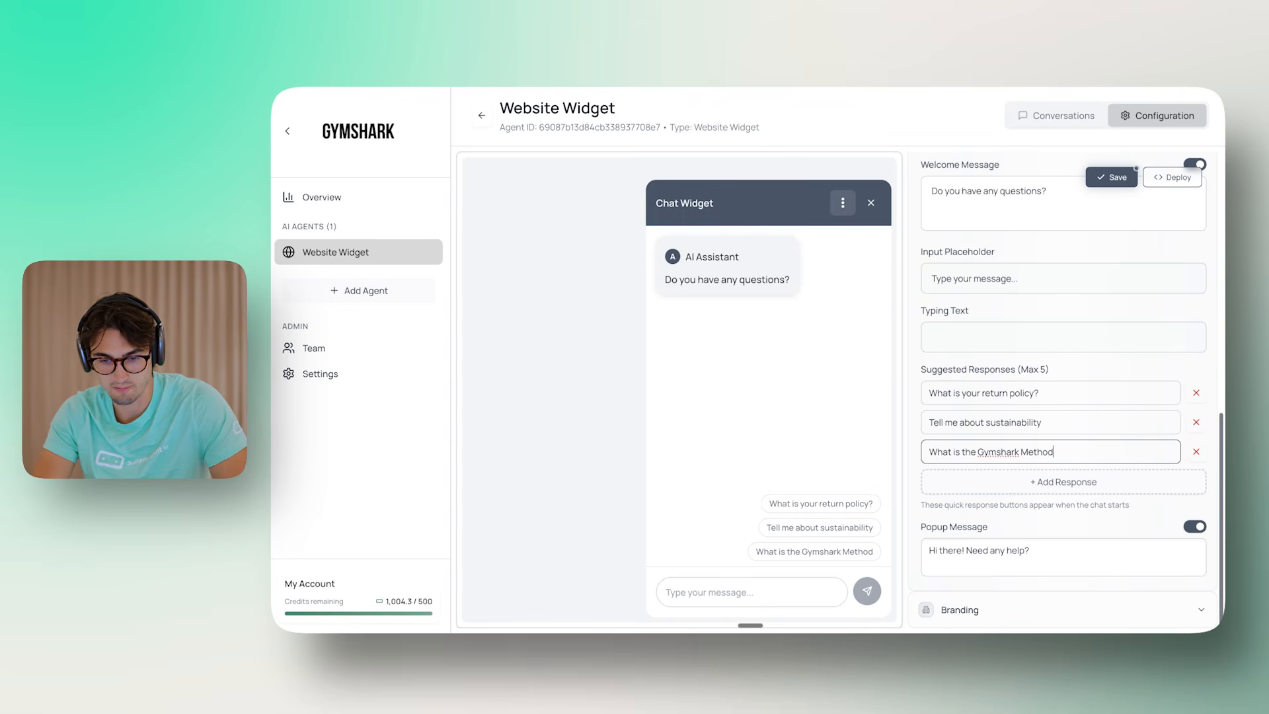
click(1216, 457)
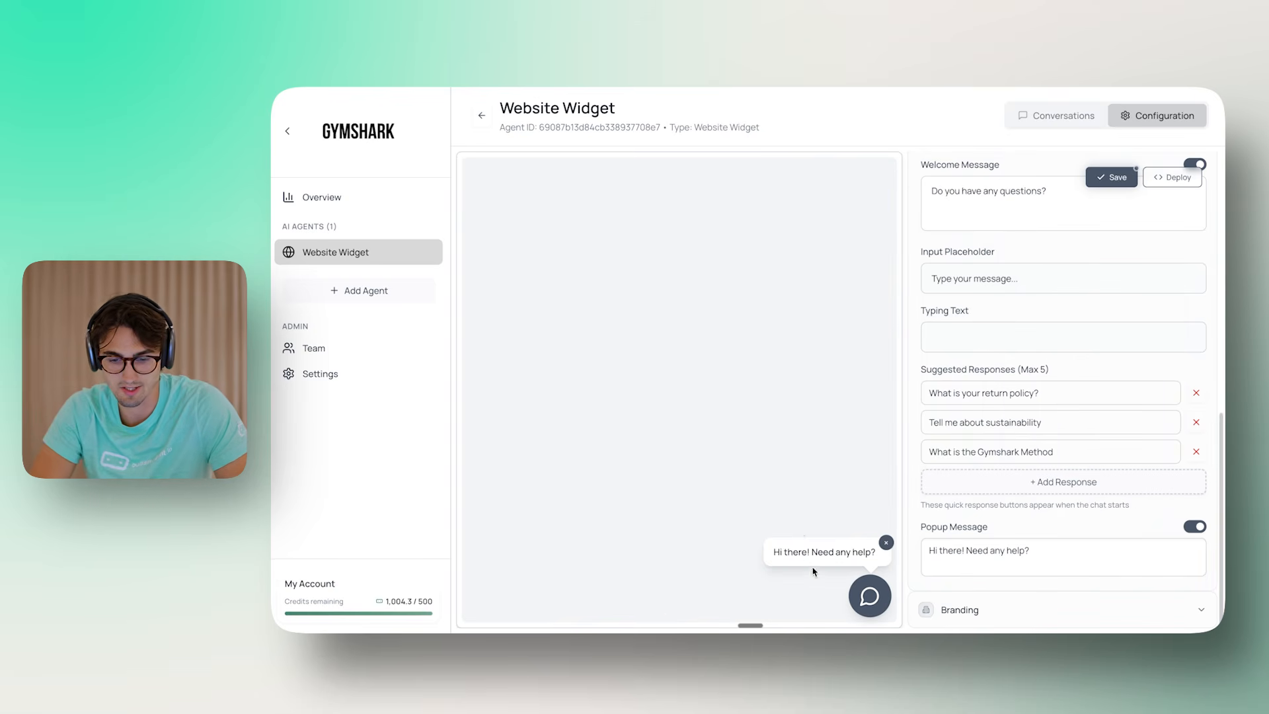
click(886, 591)
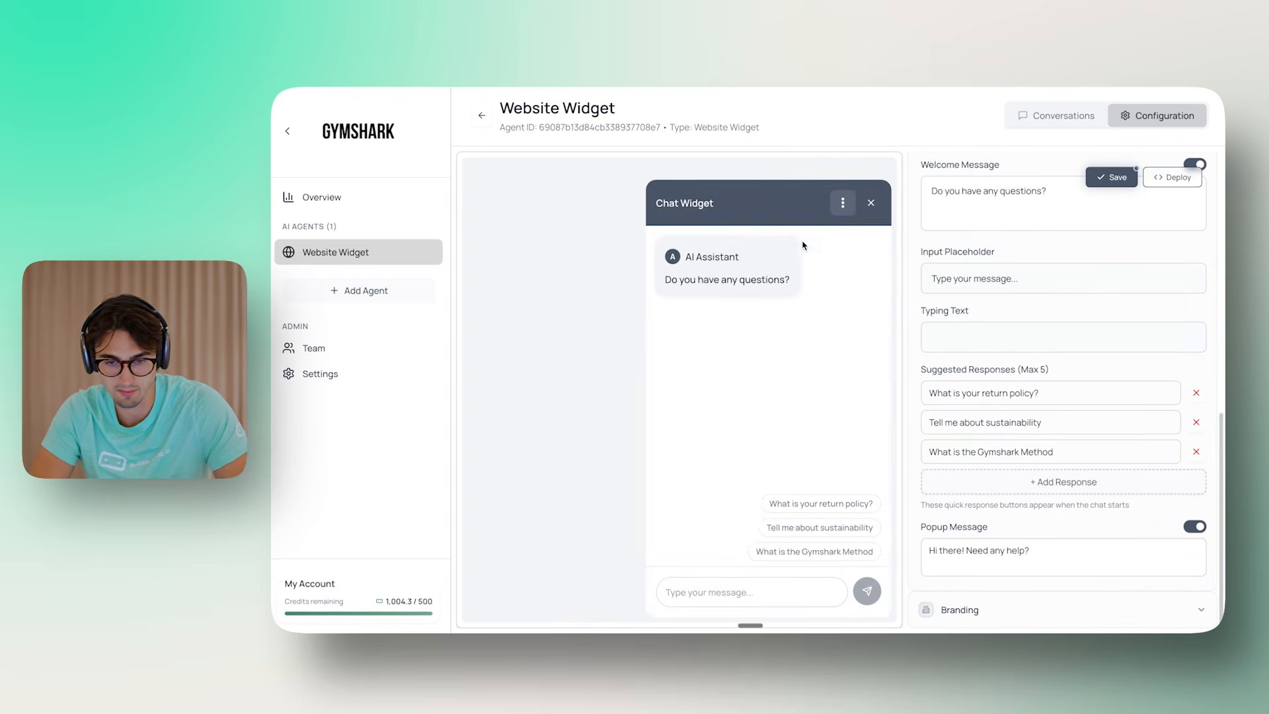
click(870, 204)
Paste 'Do you have any questions?' as the popup message, removing the extra blank line
click(1064, 549)
key(ctrl+a)
text(Do you have any questions?)
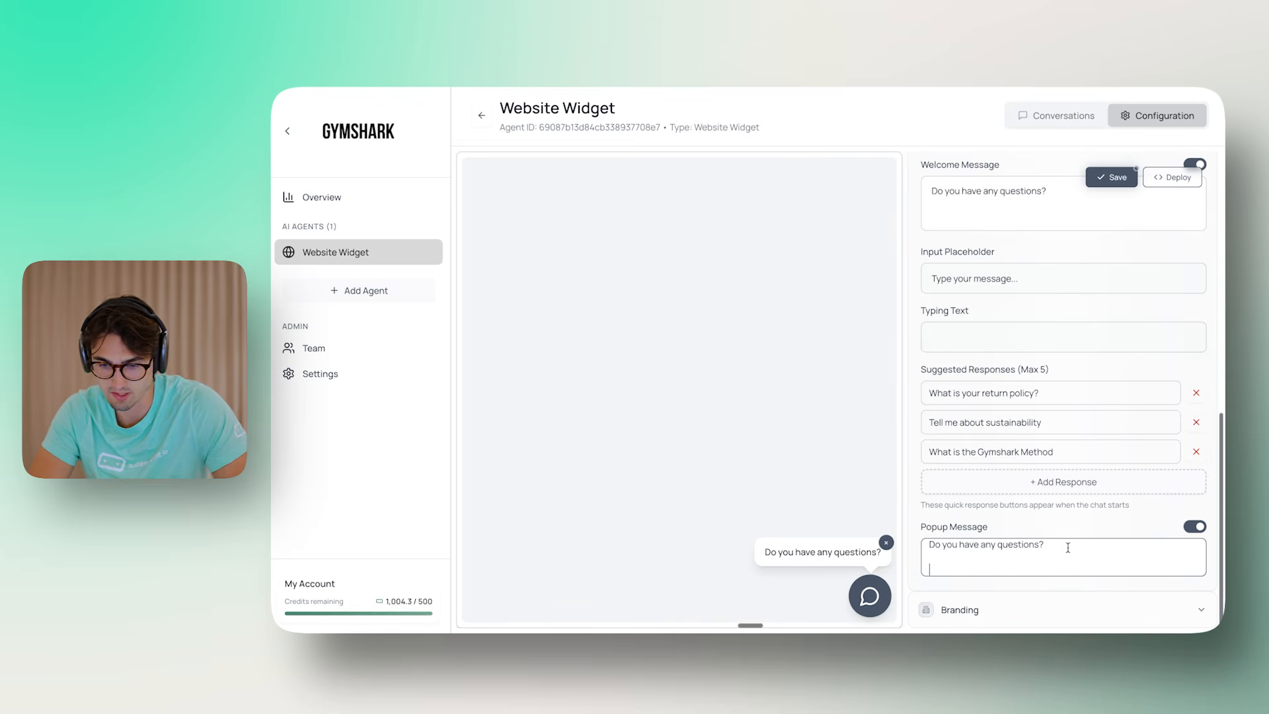
key(BackSpace)
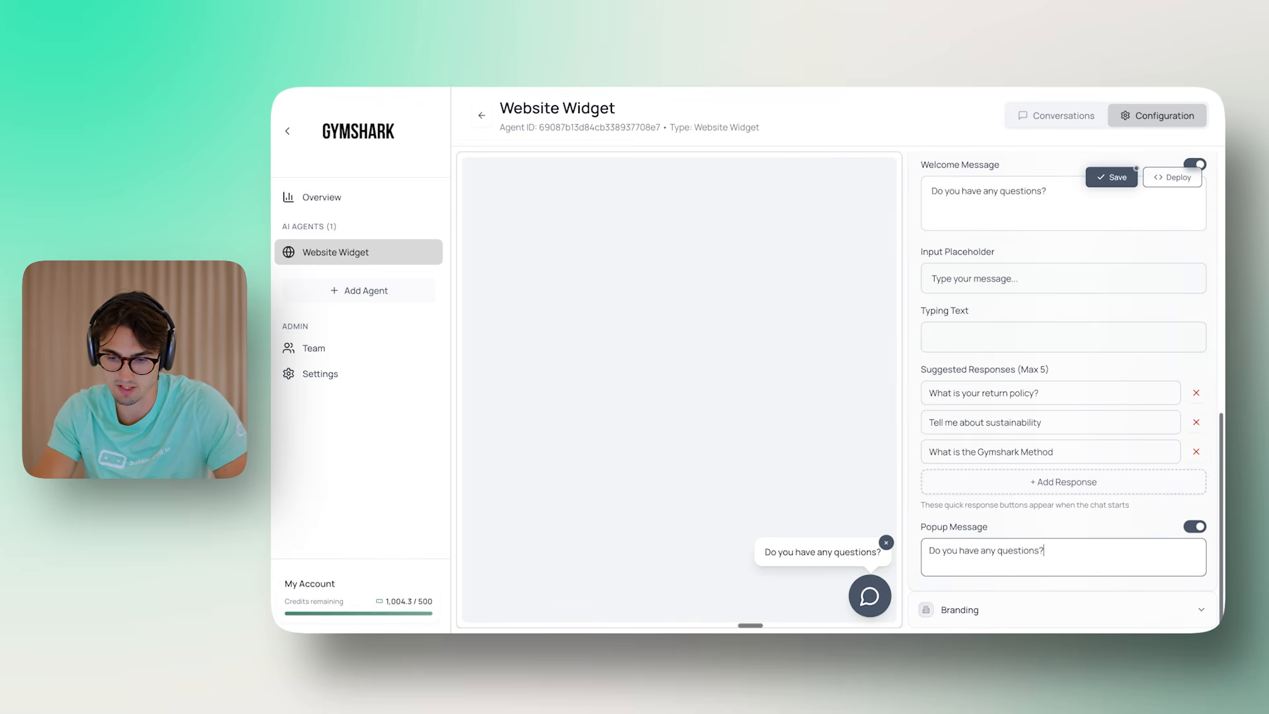
click(872, 595)
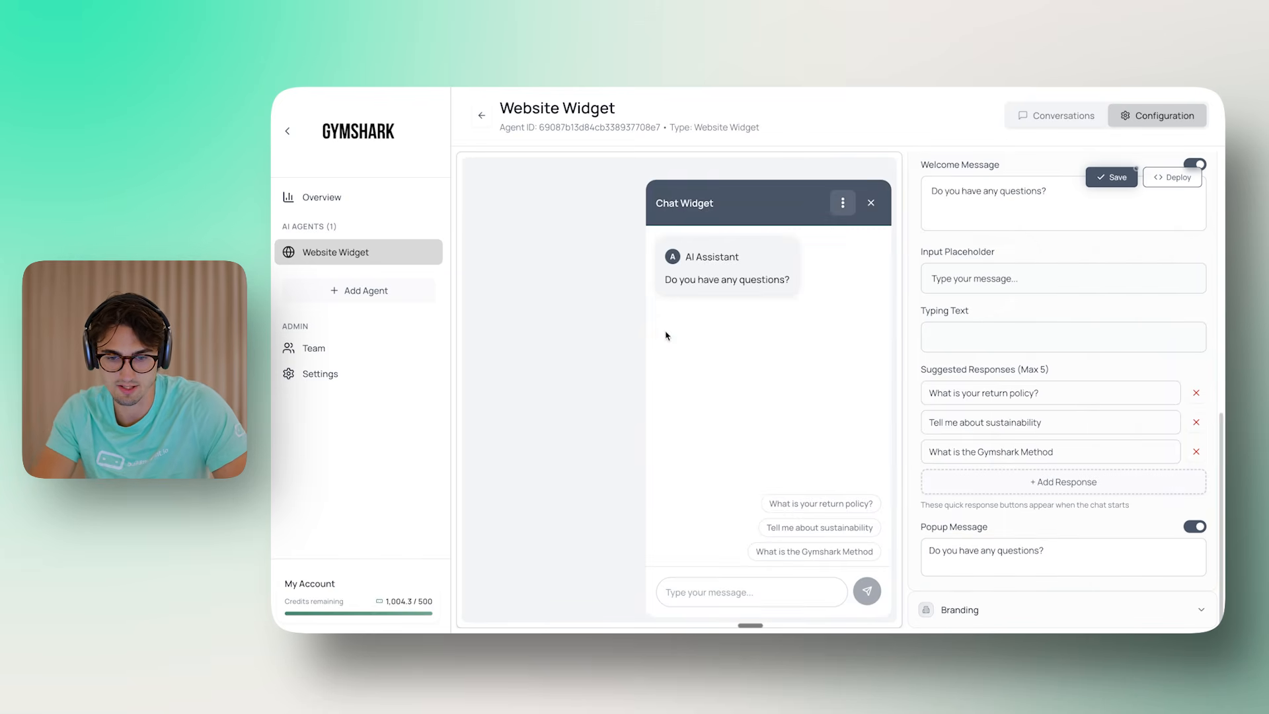
triple_click(718, 281)
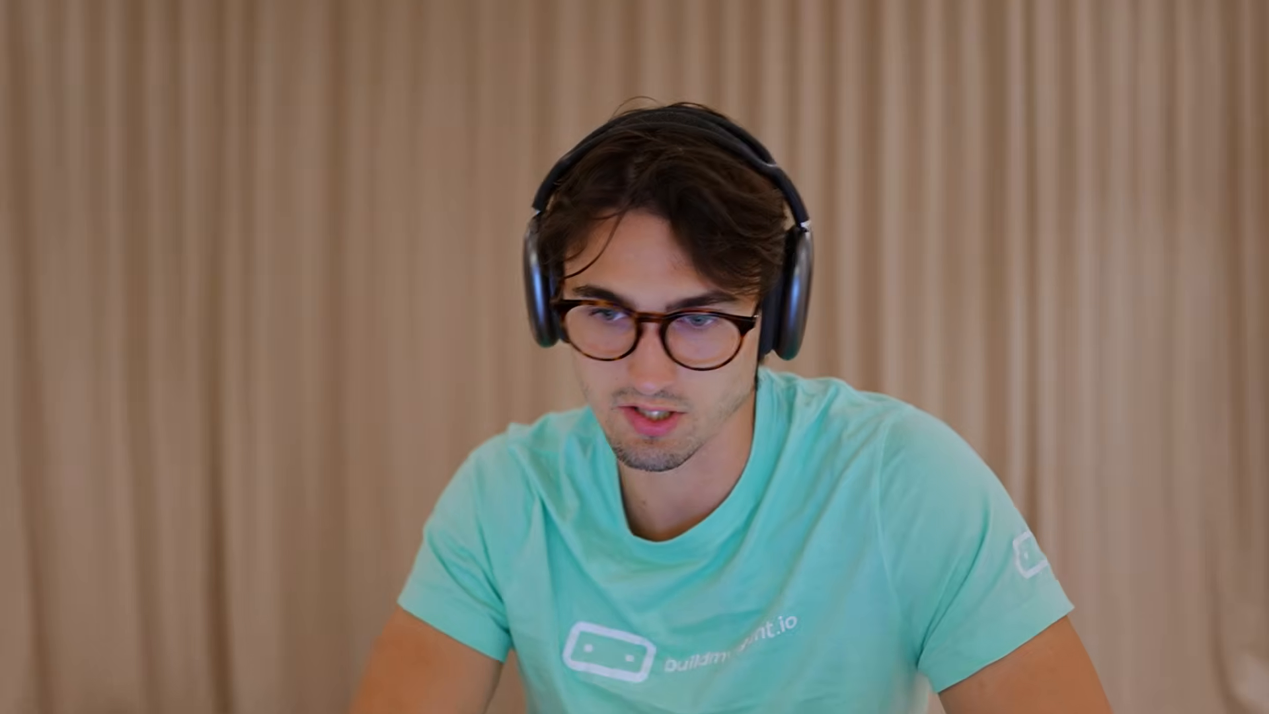
Save the message settings and set the widget title to 'Gymshark' in branding
click(1109, 178)
click(998, 284)
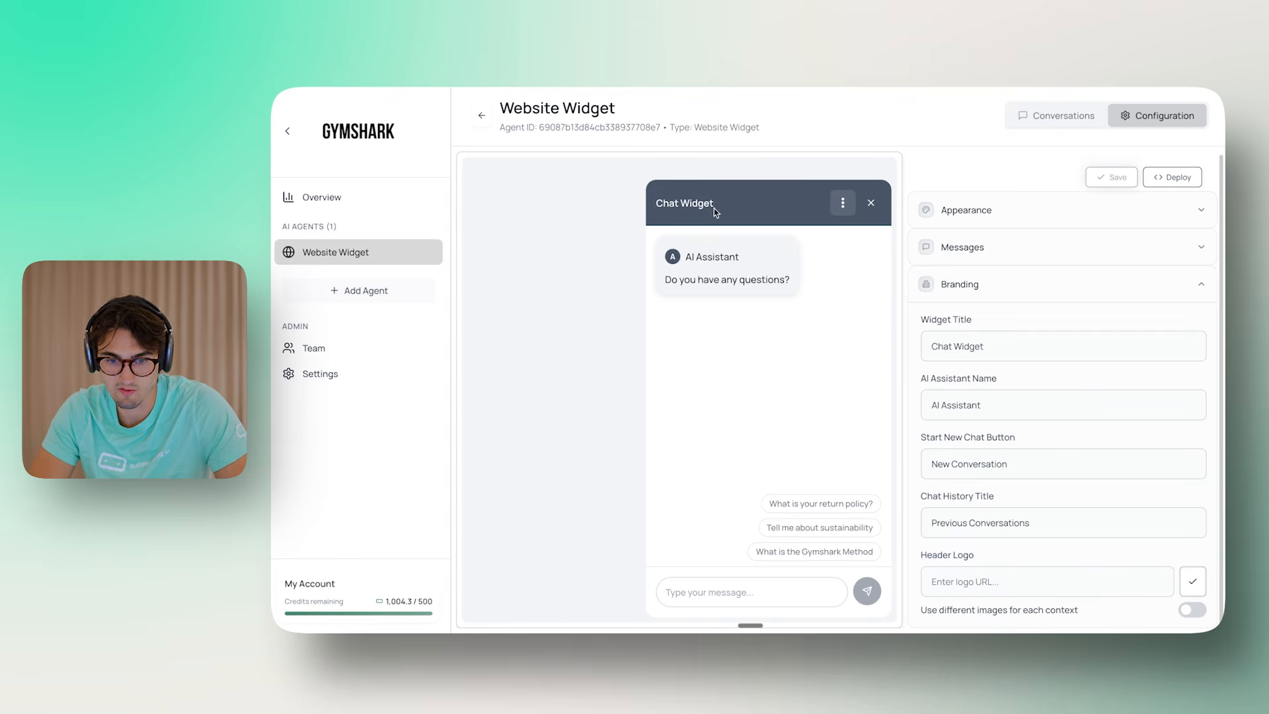
drag(932, 345, 962, 338)
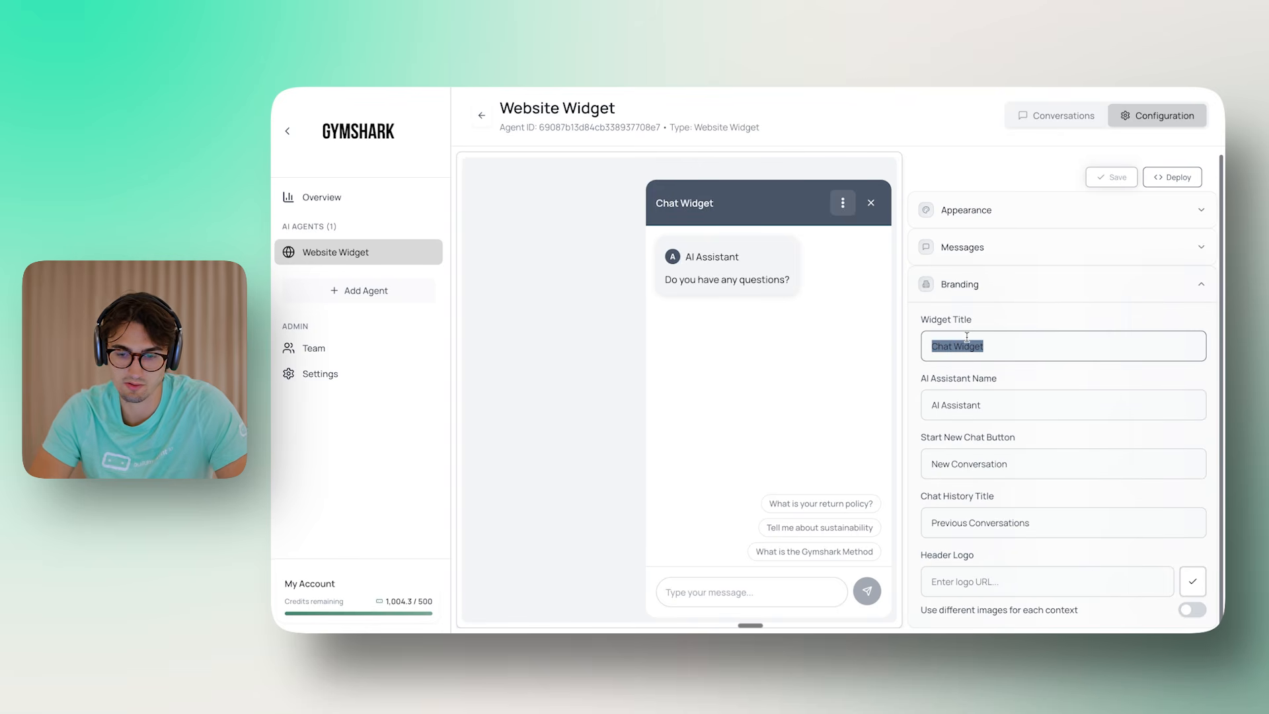
text(GymS)
key(BackSpace)
text(shark)
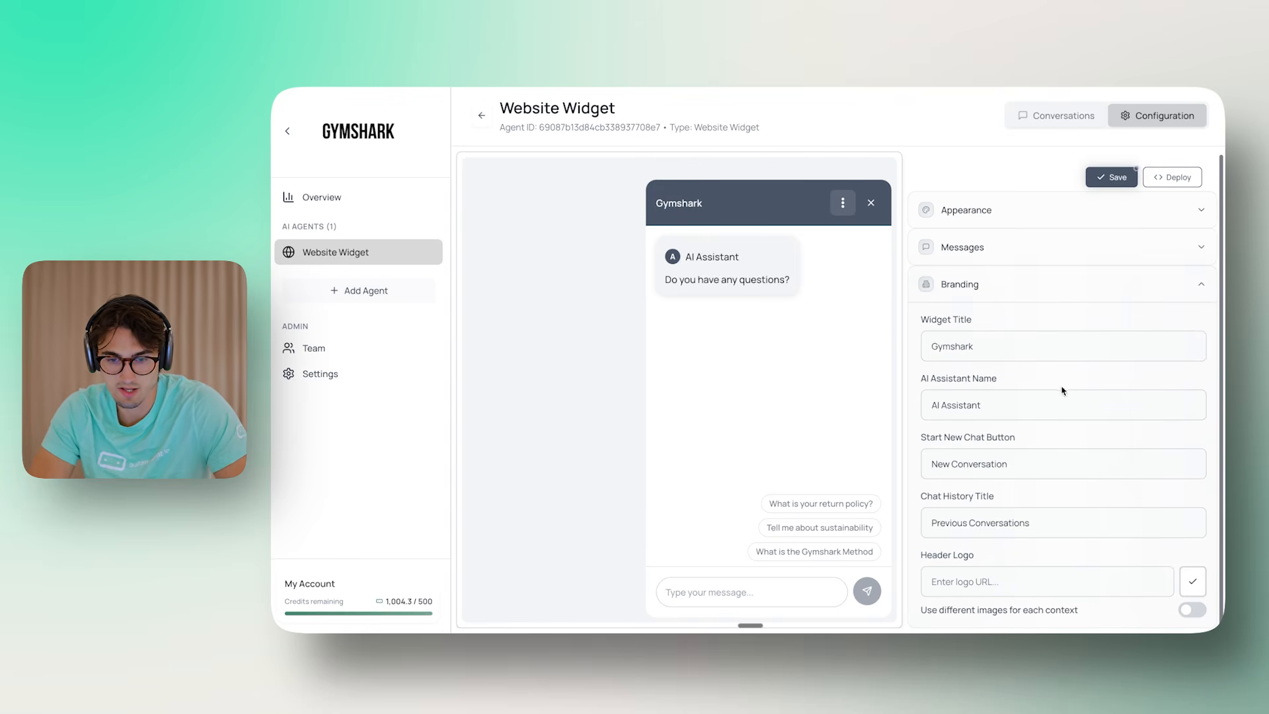
Rename the assistant to 'AI A'
click(1034, 402)
triple_click(1034, 403)
text(Ai)
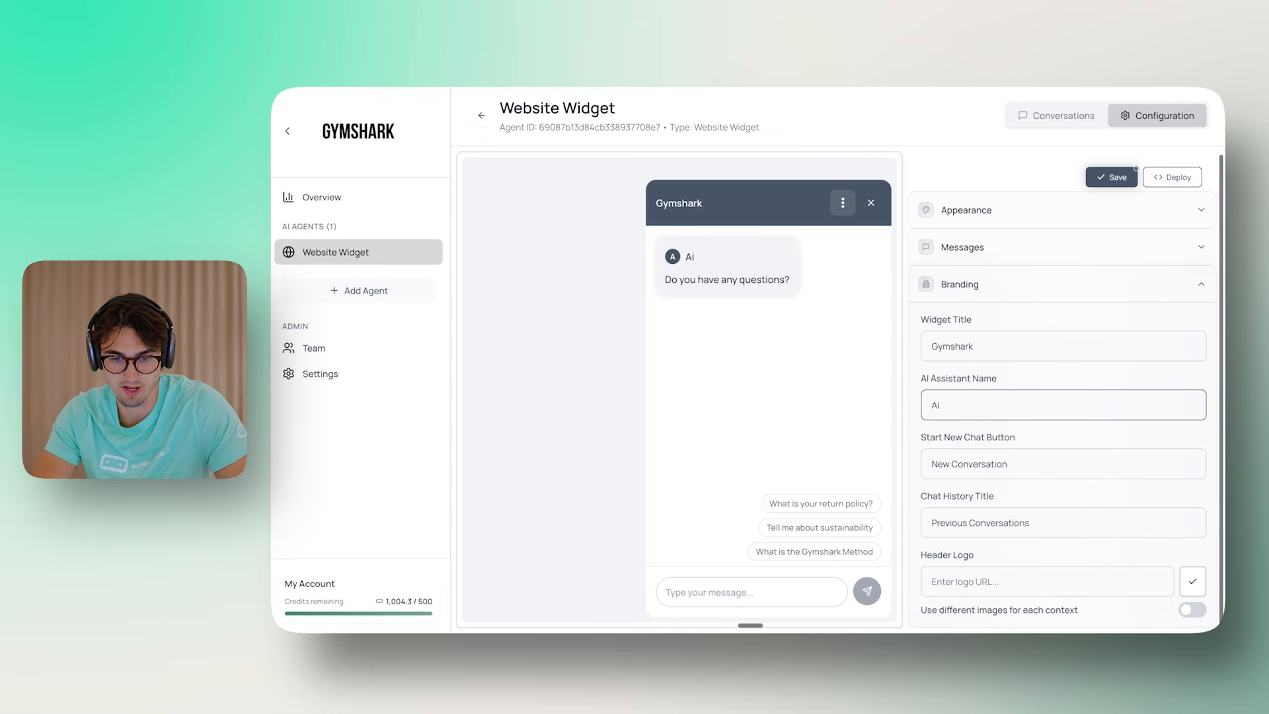
key(super+BackSpace)
text(AI Assistant)
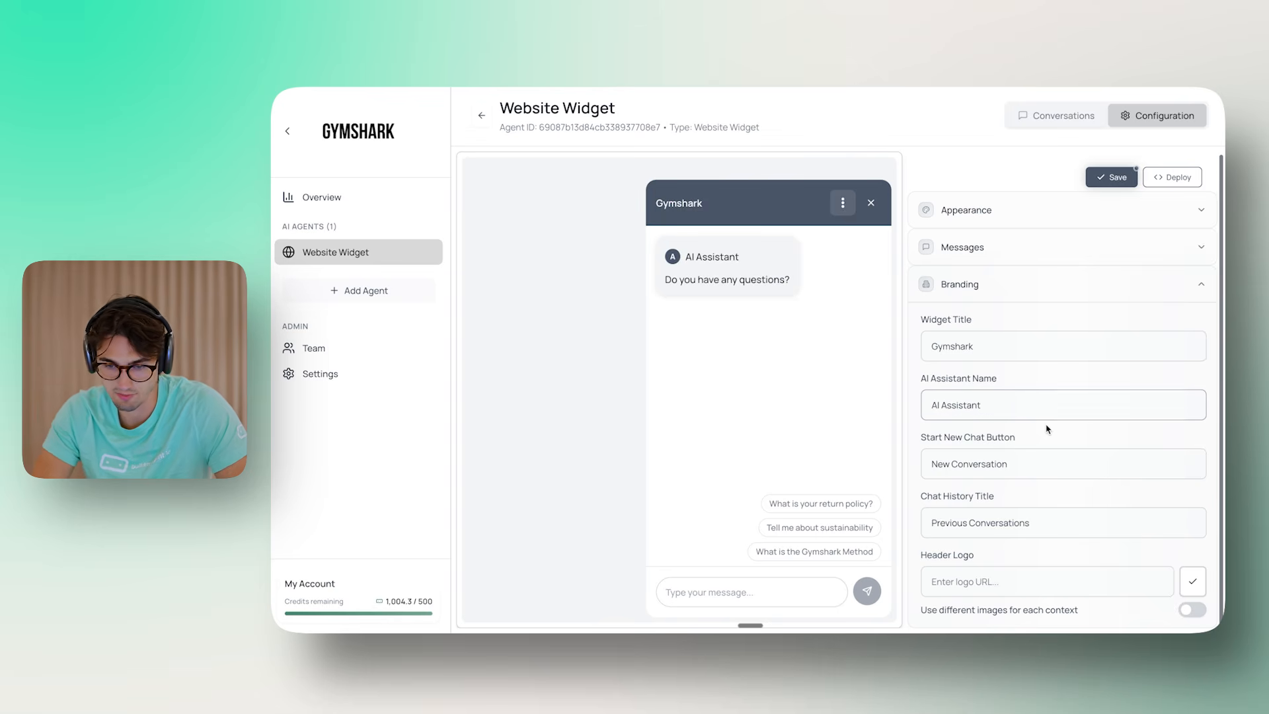
click(843, 203)
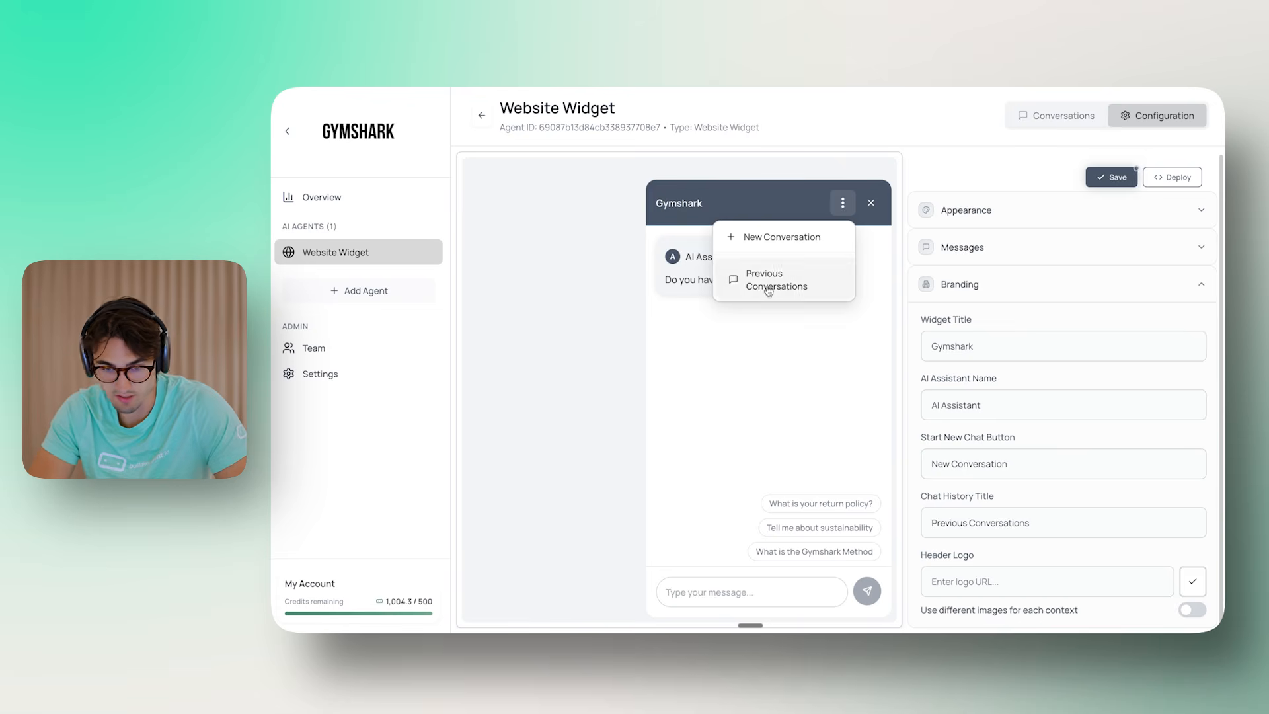
Set the header logo URL to the Gymshark logo image address copied from gymshark.com
click(1031, 581)
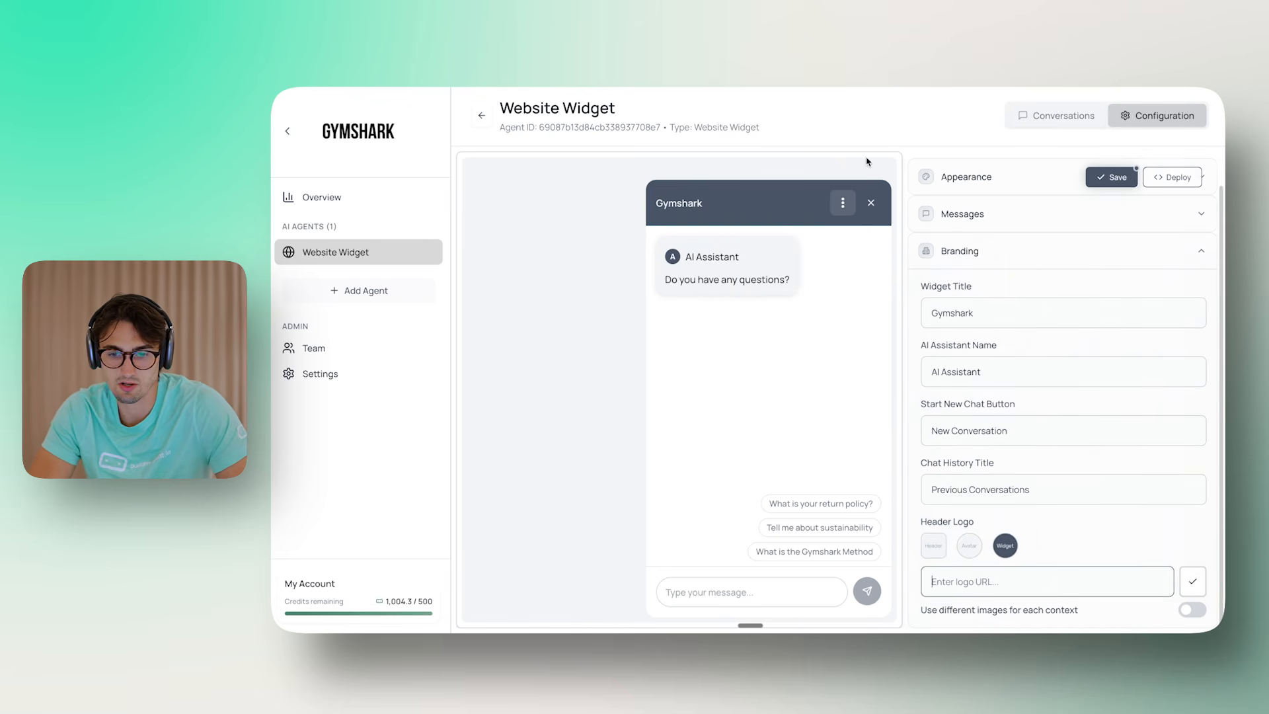
click(871, 203)
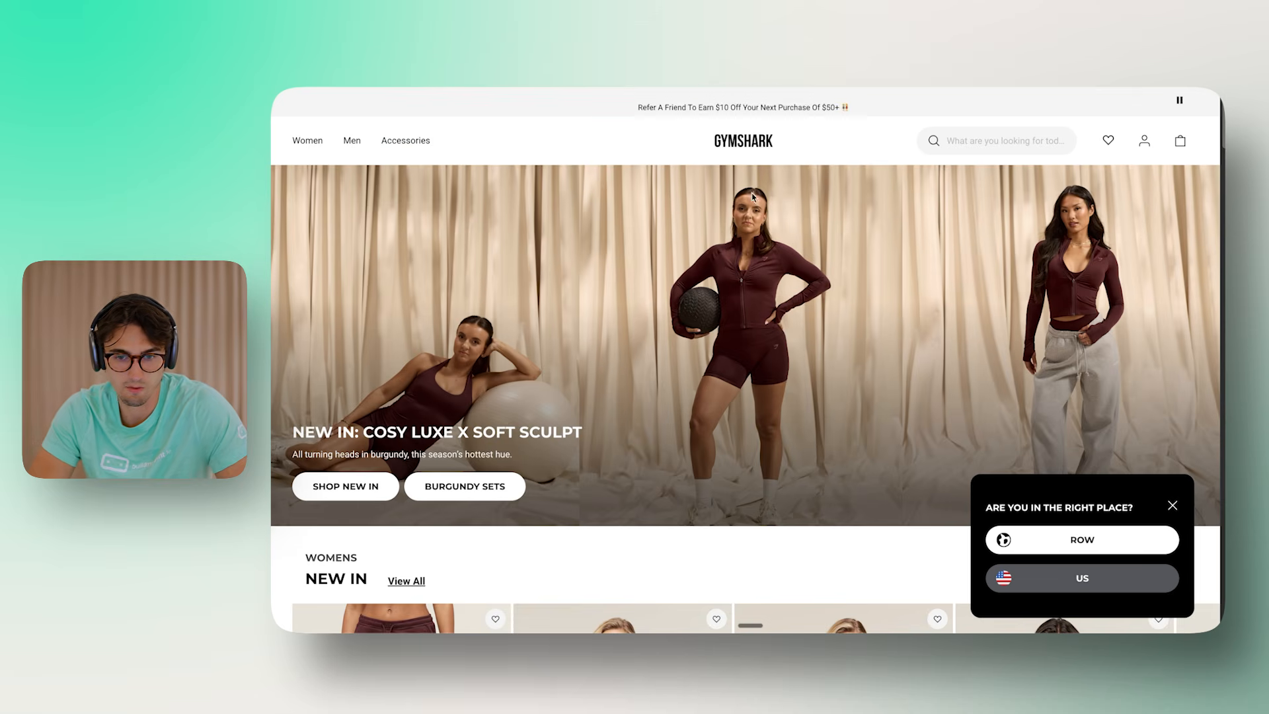
right_click(749, 142)
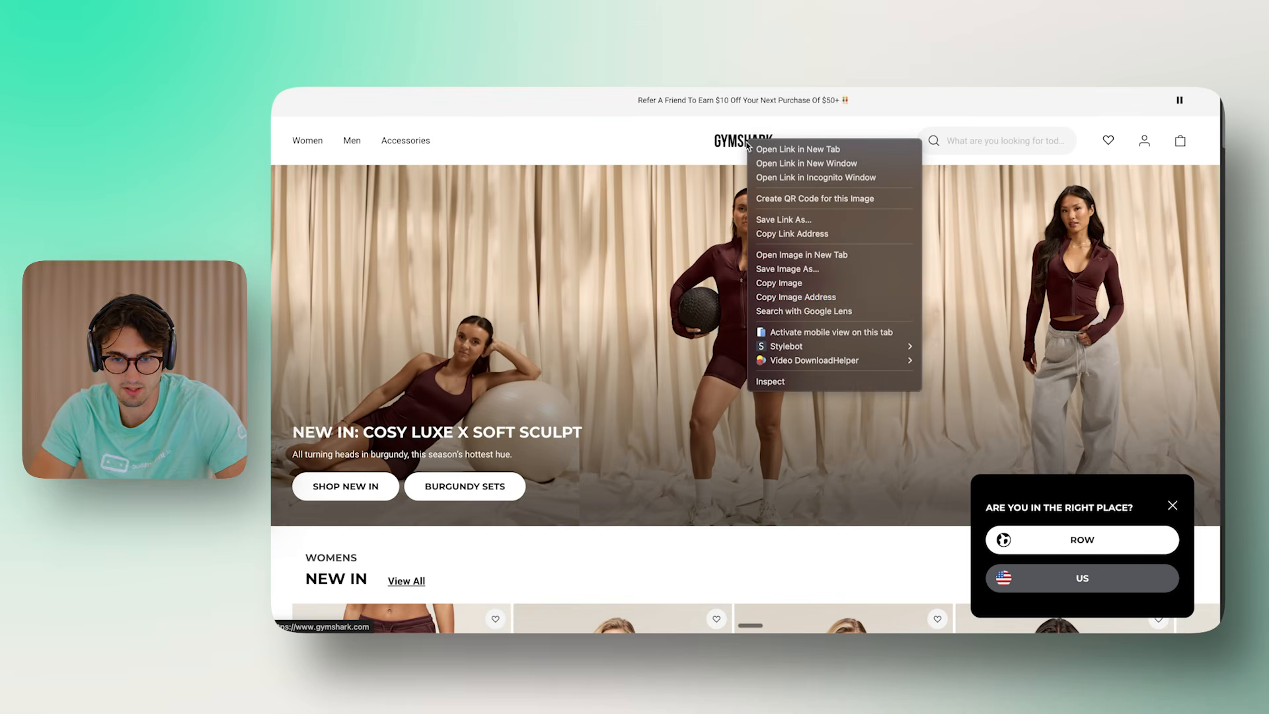
click(819, 298)
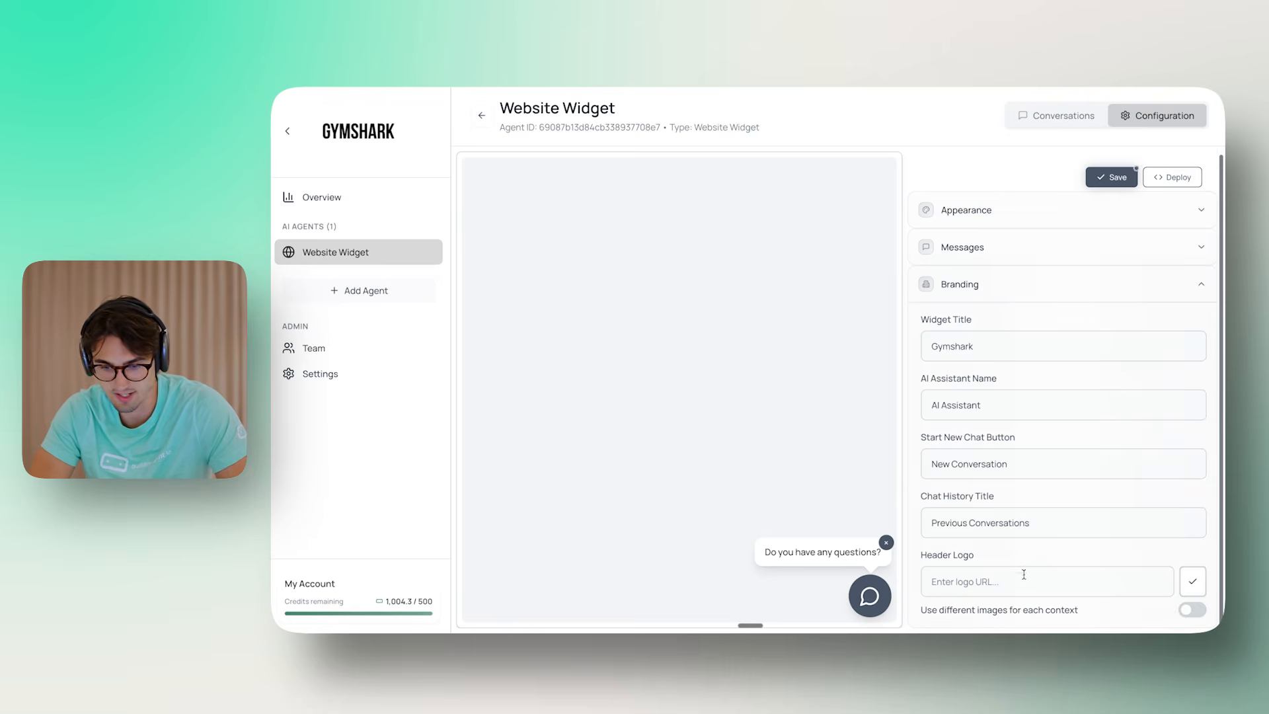
key(super+v)
click(1193, 614)
Clear the Widget Title field entirely
click(870, 597)
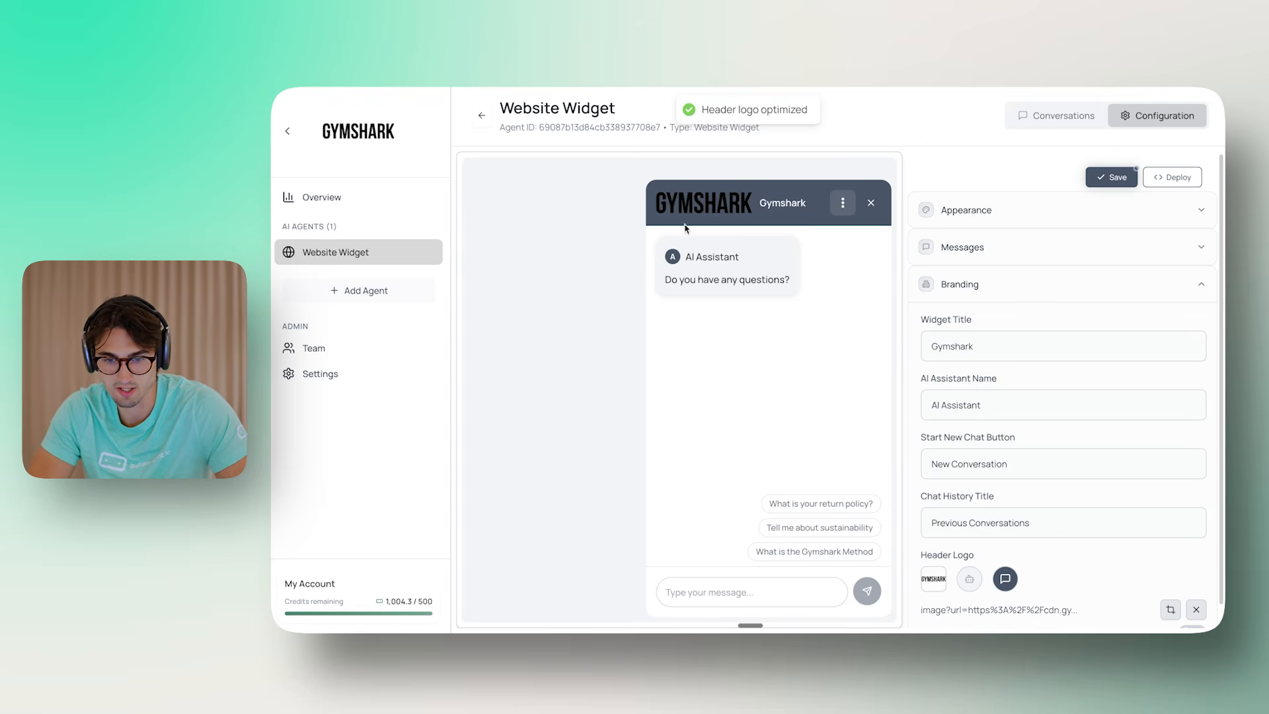
scroll(948, 427, down, 1)
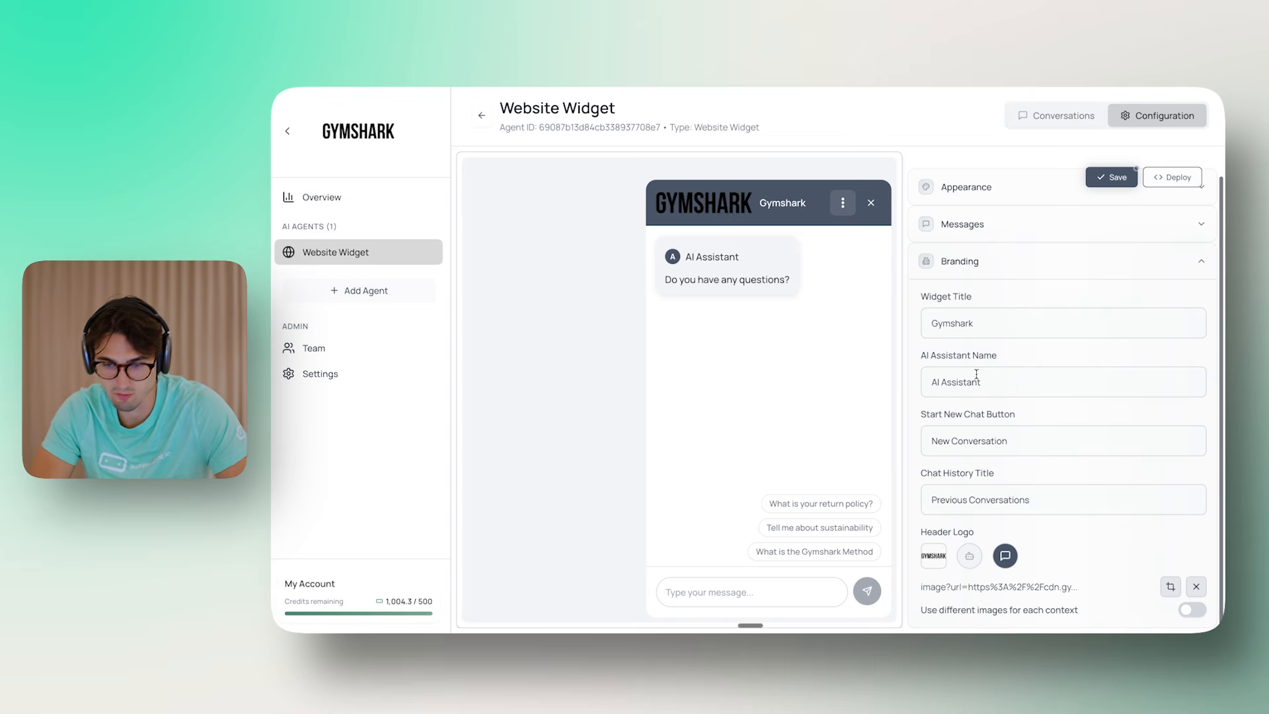
double_click(987, 328)
text(Chat Widget)
key(ctrl+a)
key(BackSpace)
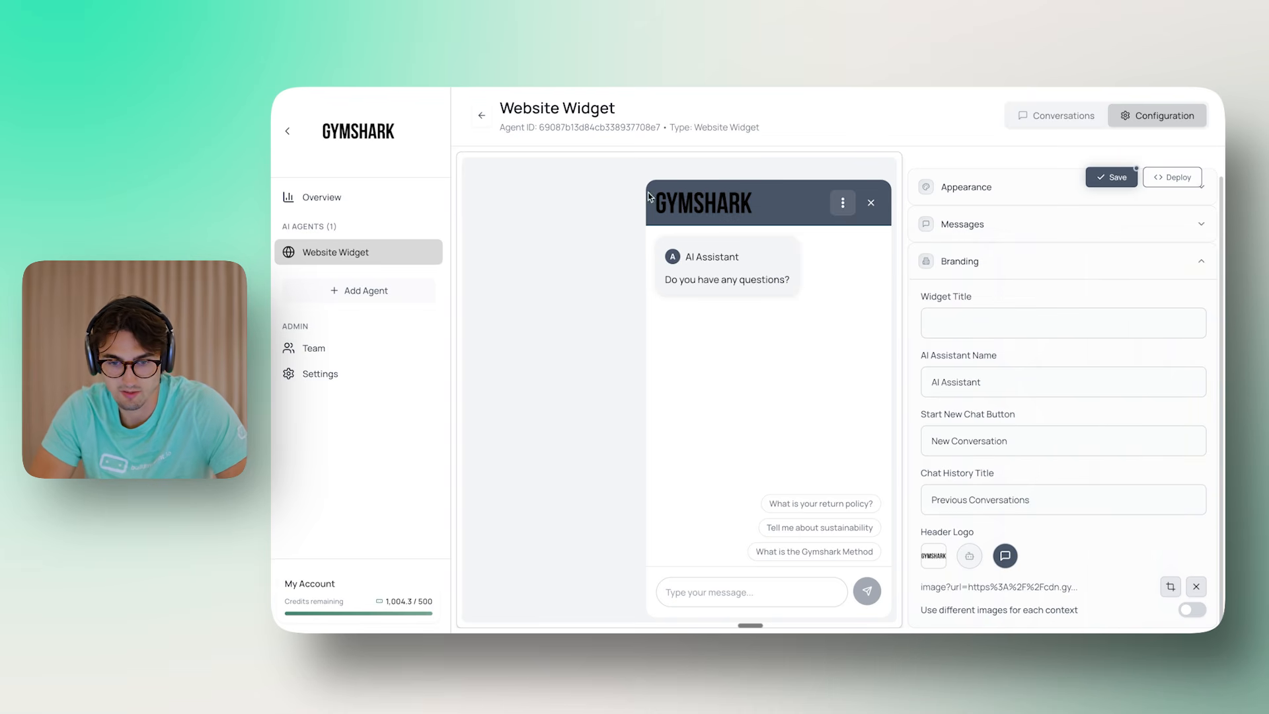
Shrink the header logo display width to 80px and apply it
click(1170, 590)
drag(751, 504, 688, 504)
click(856, 548)
click(871, 166)
Enable separate images per context and paste the image address as avatar and widget logos
click(1193, 610)
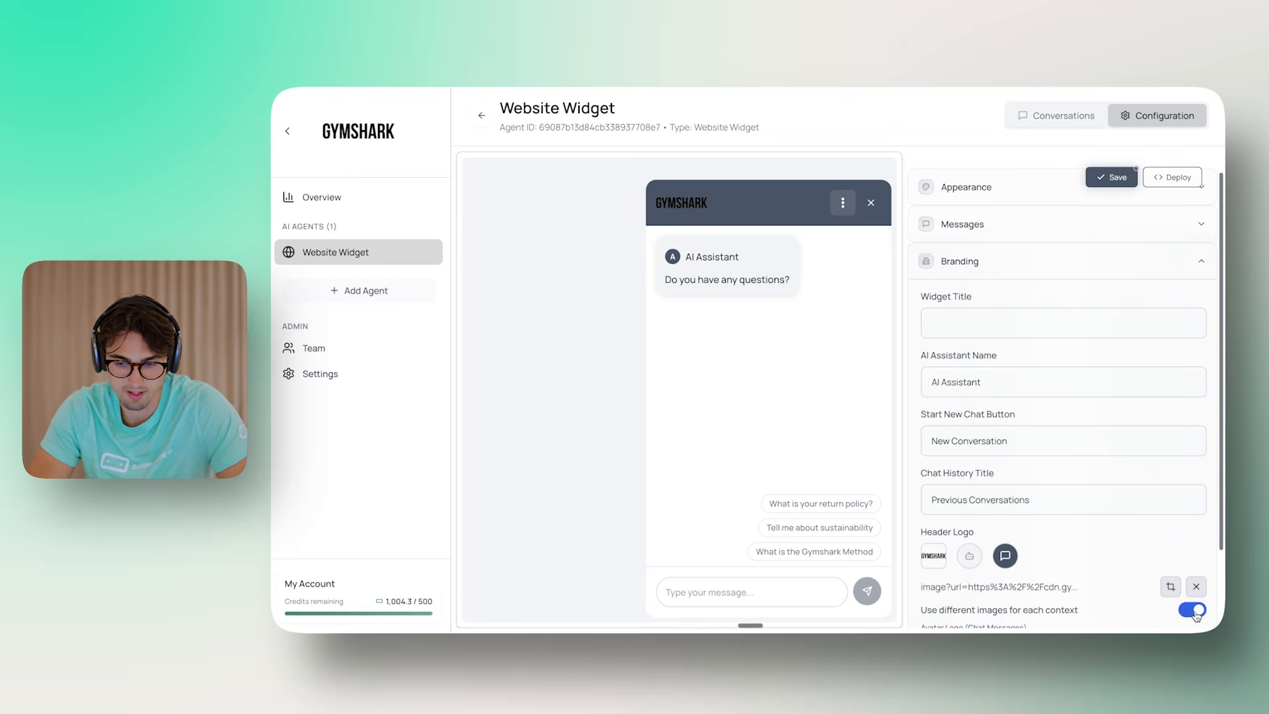
scroll(1071, 529, down, 2)
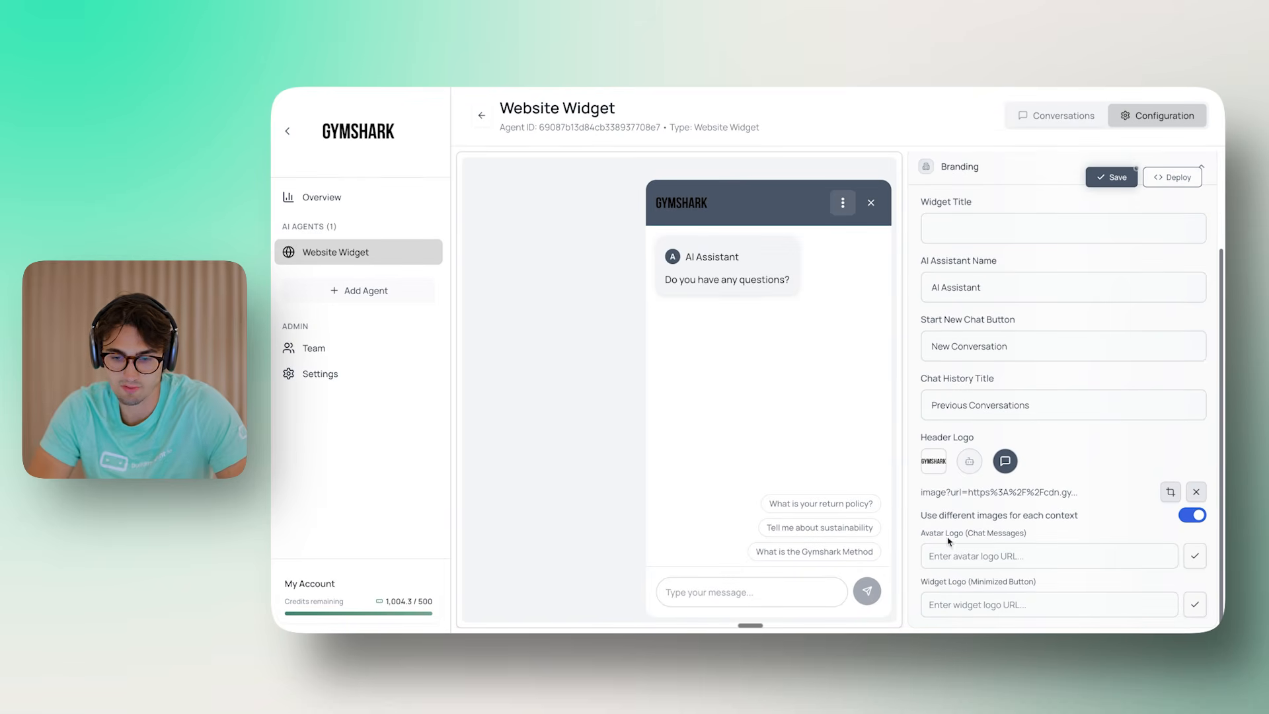
click(960, 556)
key(ctrl+v)
key(Return)
click(1071, 603)
key(ctrl+v)
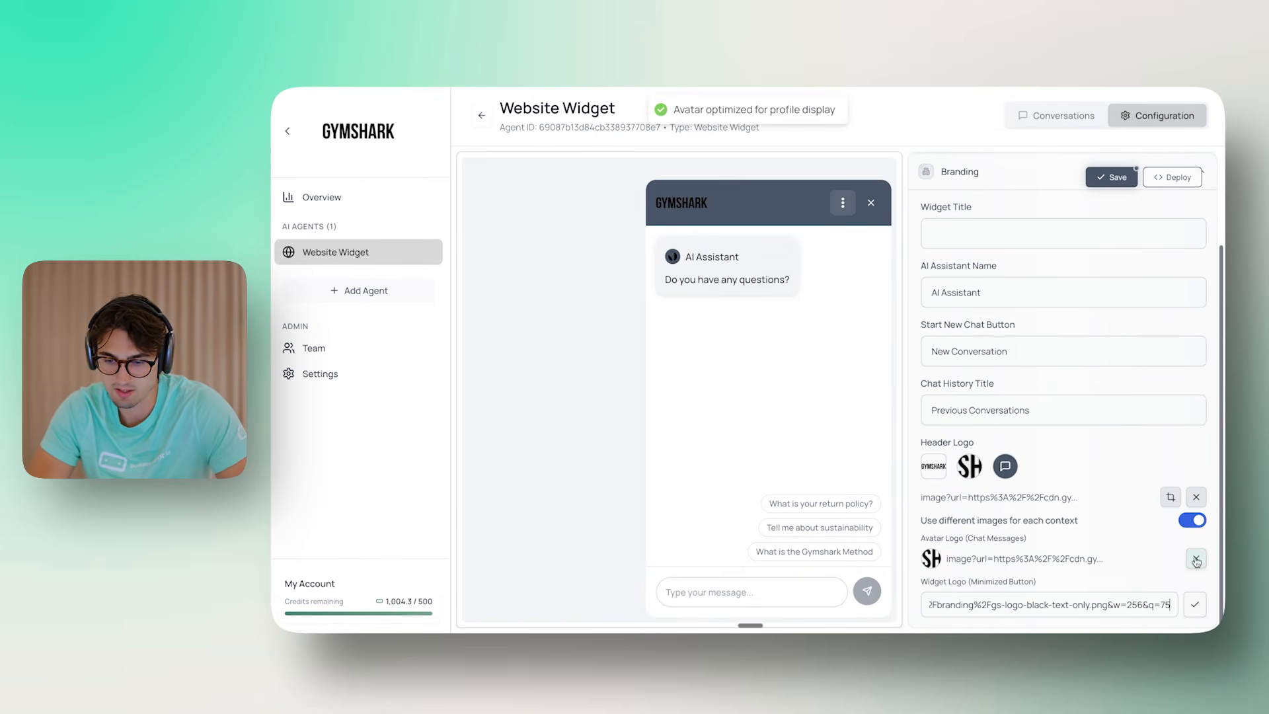
click(1195, 609)
Compare the Logo, Avatar and Widget adjustment previews
click(1169, 497)
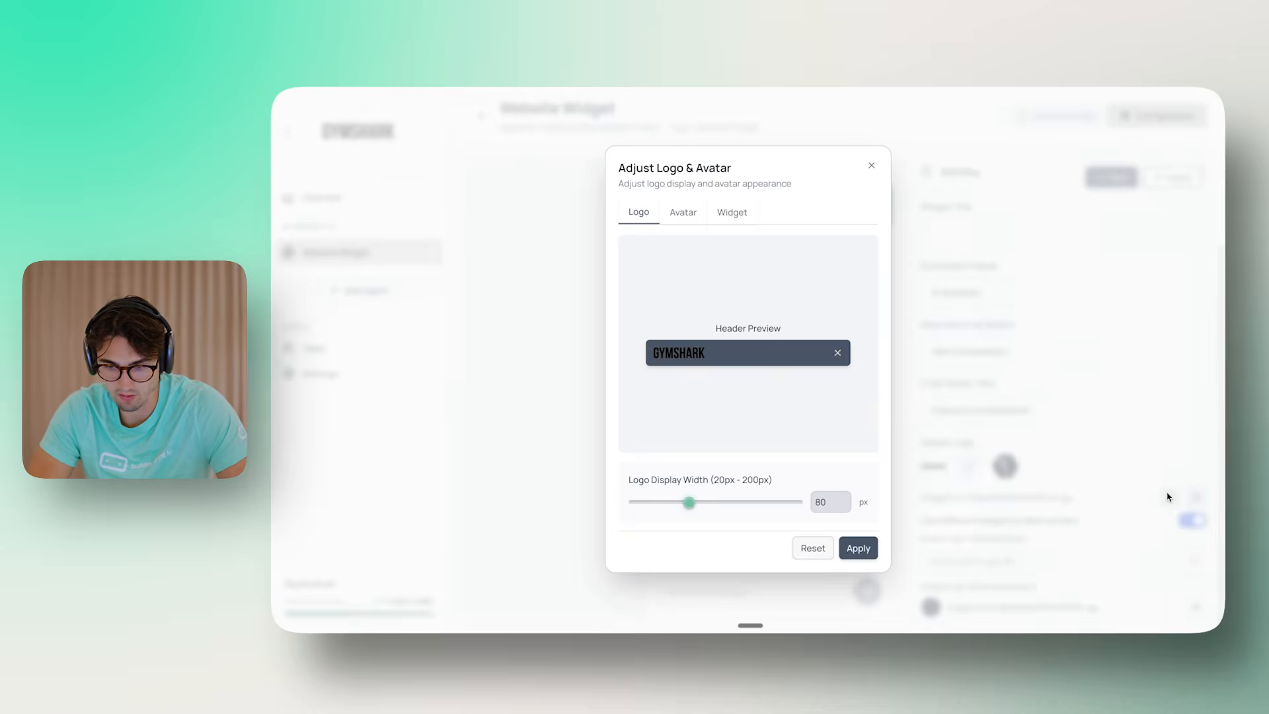
click(730, 213)
click(639, 212)
click(683, 212)
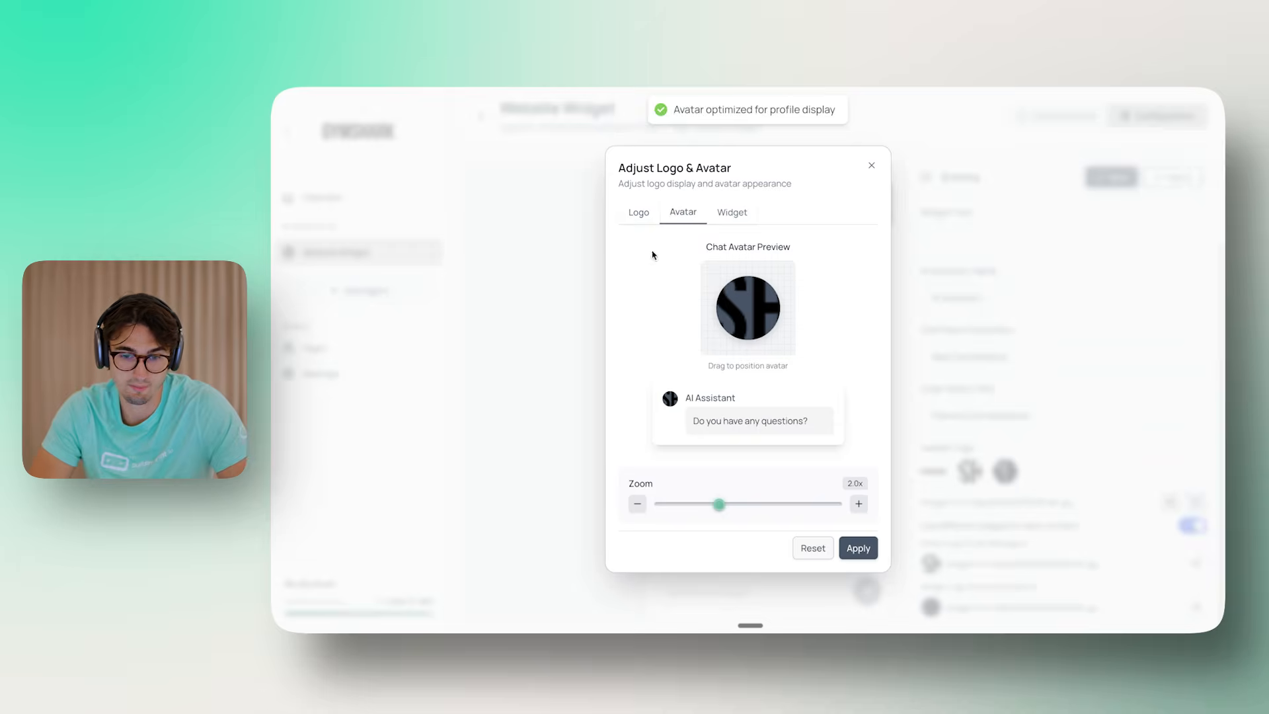
click(639, 213)
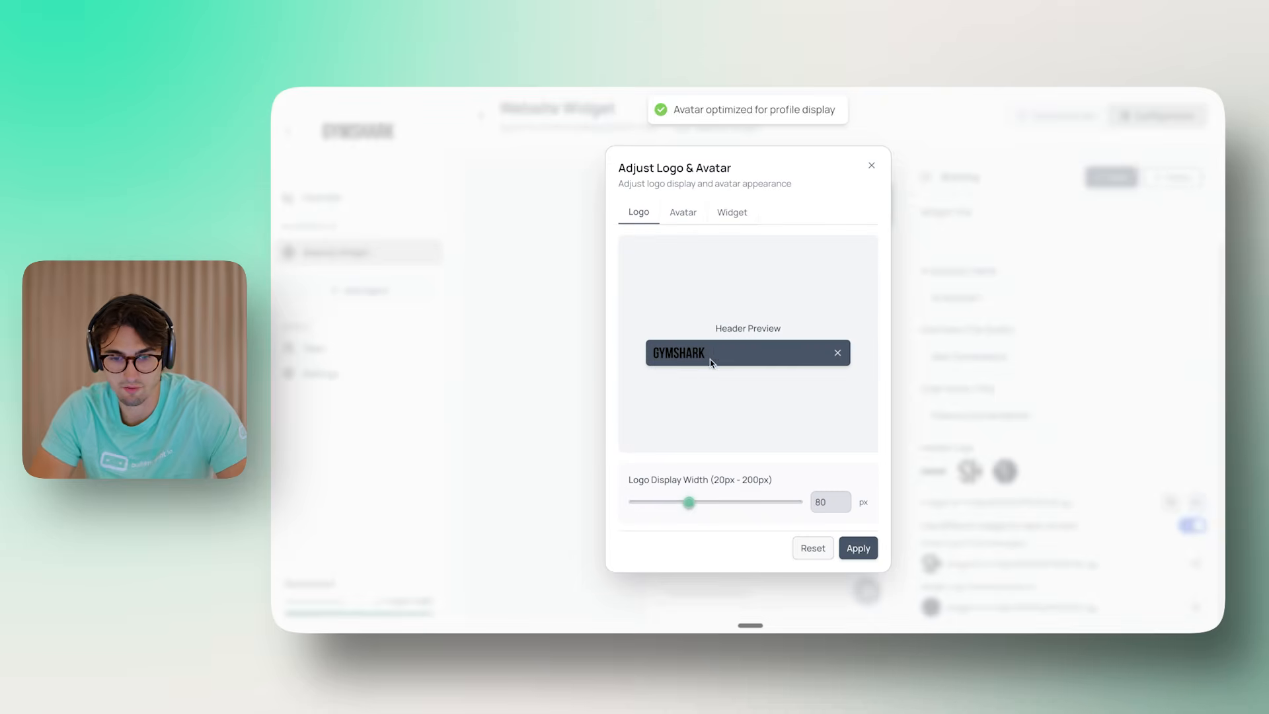
click(688, 220)
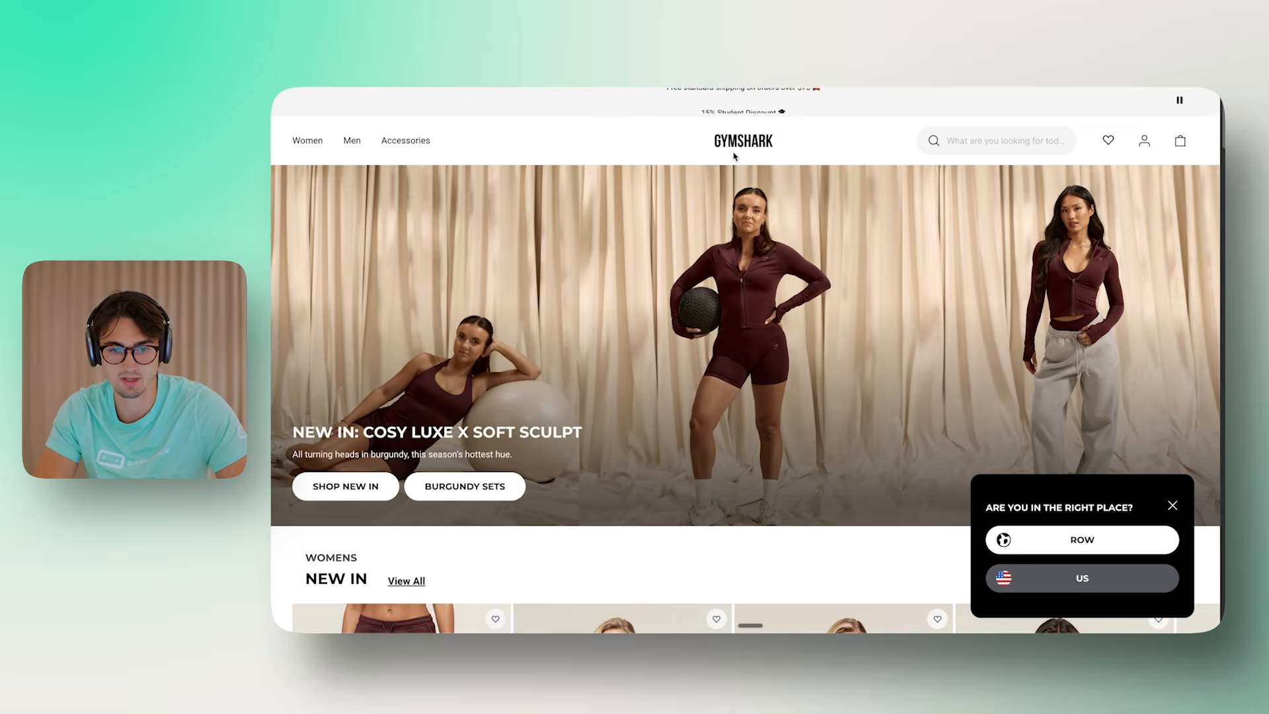
Scroll the Gymshark storefront and dismiss its region selection prompt
scroll(822, 324, down, 5)
scroll(822, 324, down, 15)
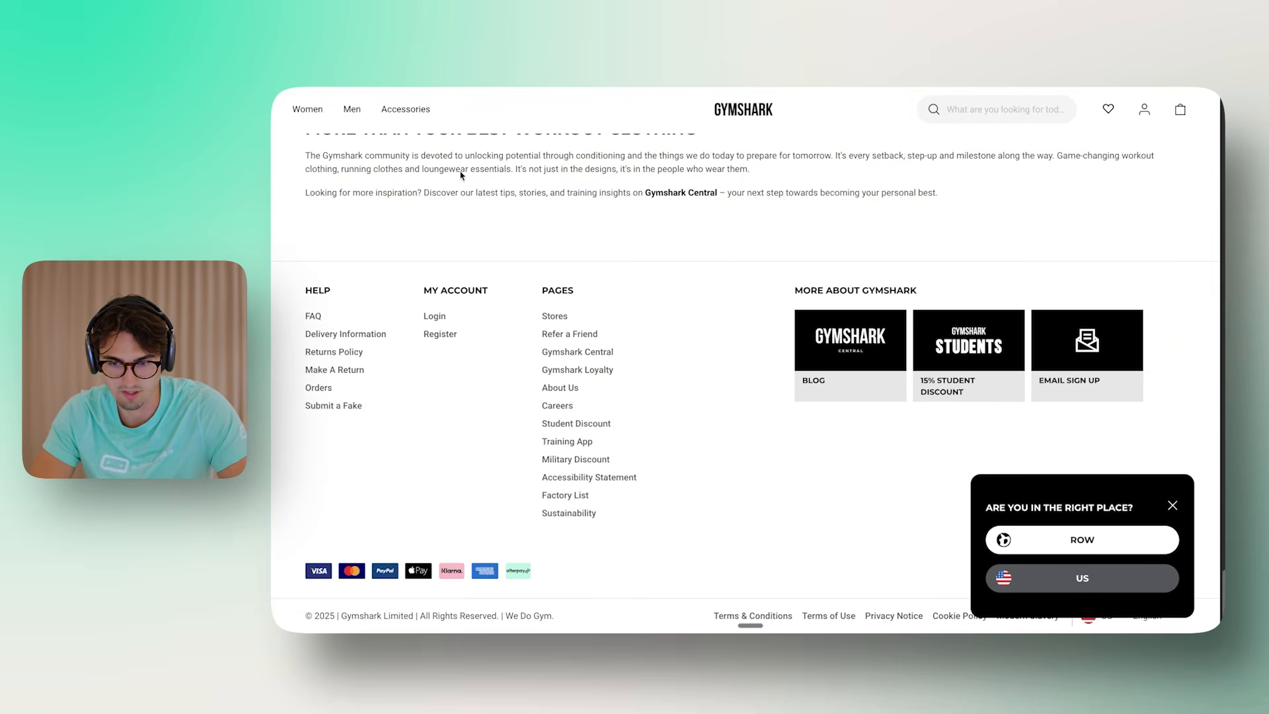
click(1172, 507)
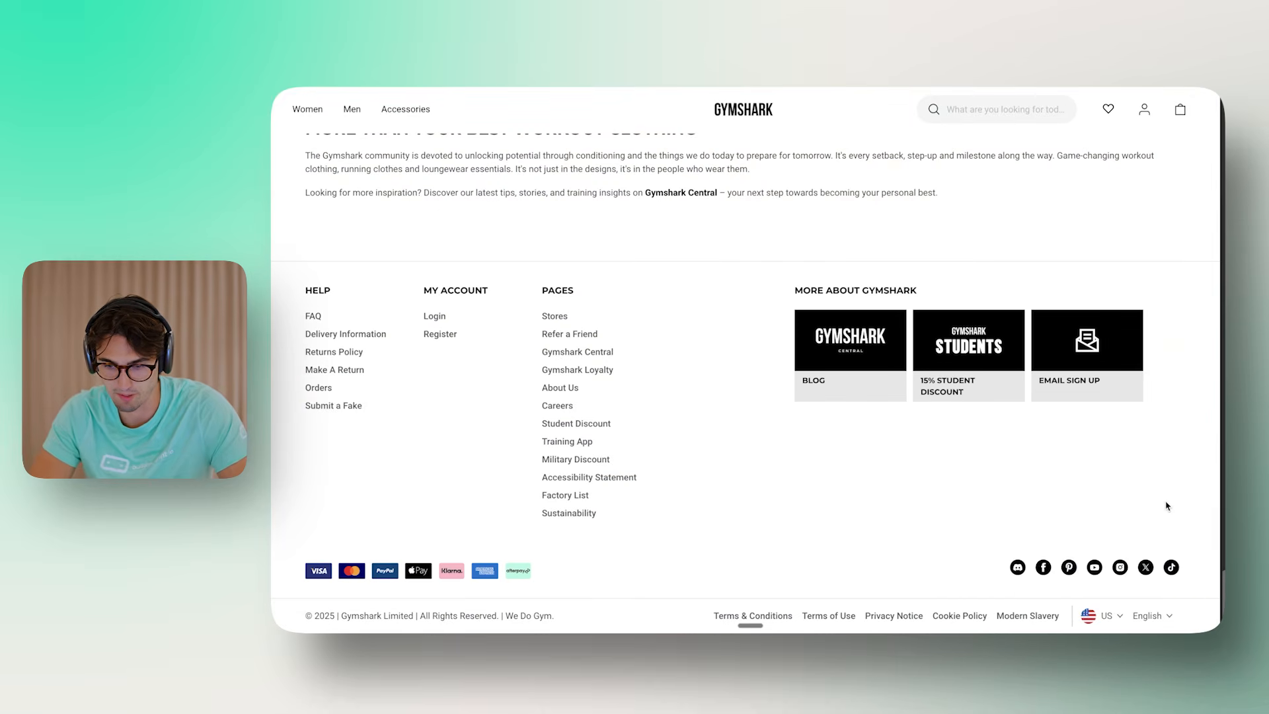
scroll(1166, 509, up, 20)
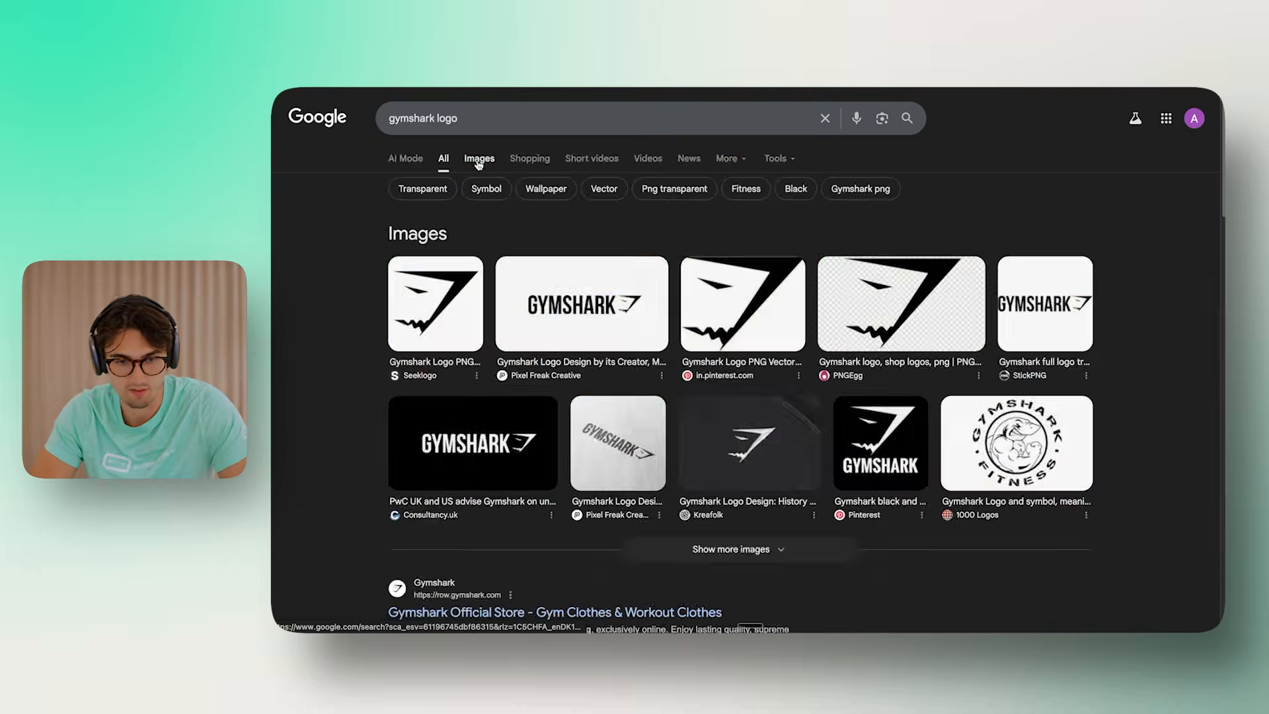
Copy the image address of Seeklogo's Gymshark logo from the 'gymshark logo' image results
click(475, 158)
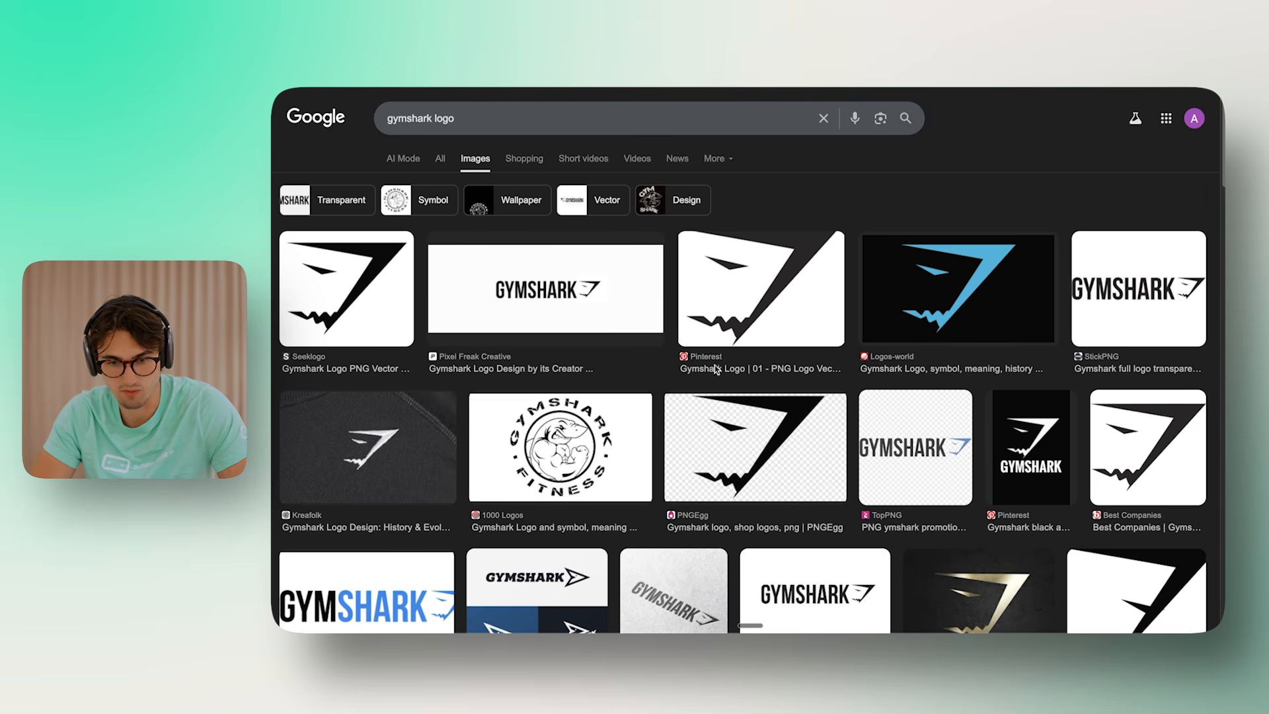
click(380, 307)
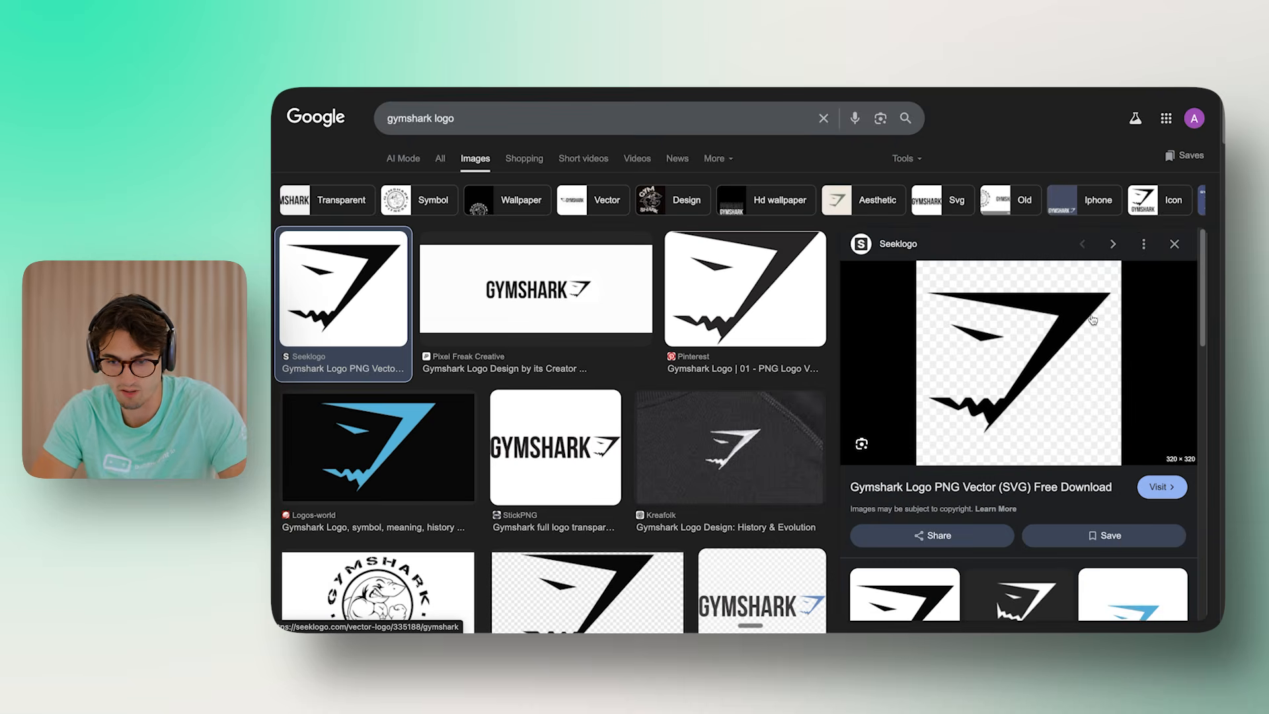
right_click(1093, 320)
click(1043, 471)
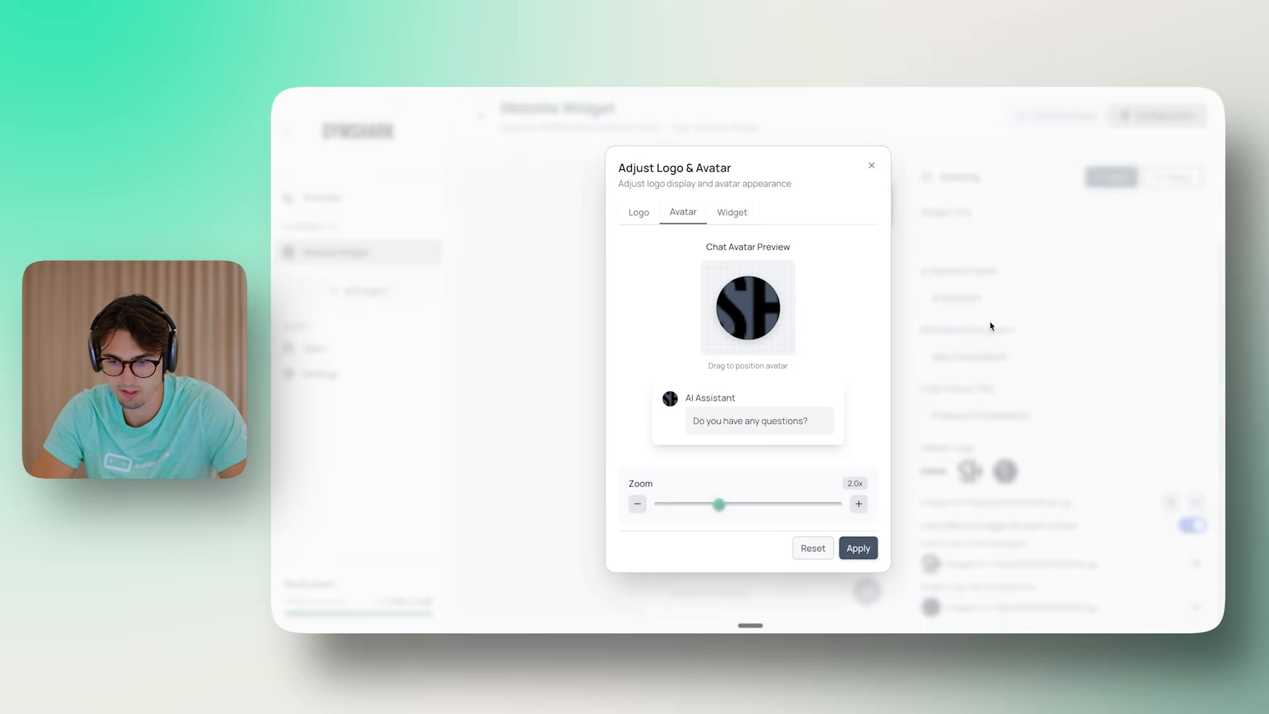
Replace the avatar and widget logos with the Seeklogo Gymshark shark image address
click(990, 327)
click(1196, 564)
click(1137, 562)
key(super+v)
click(1197, 567)
click(1196, 606)
key(super+v)
click(1197, 607)
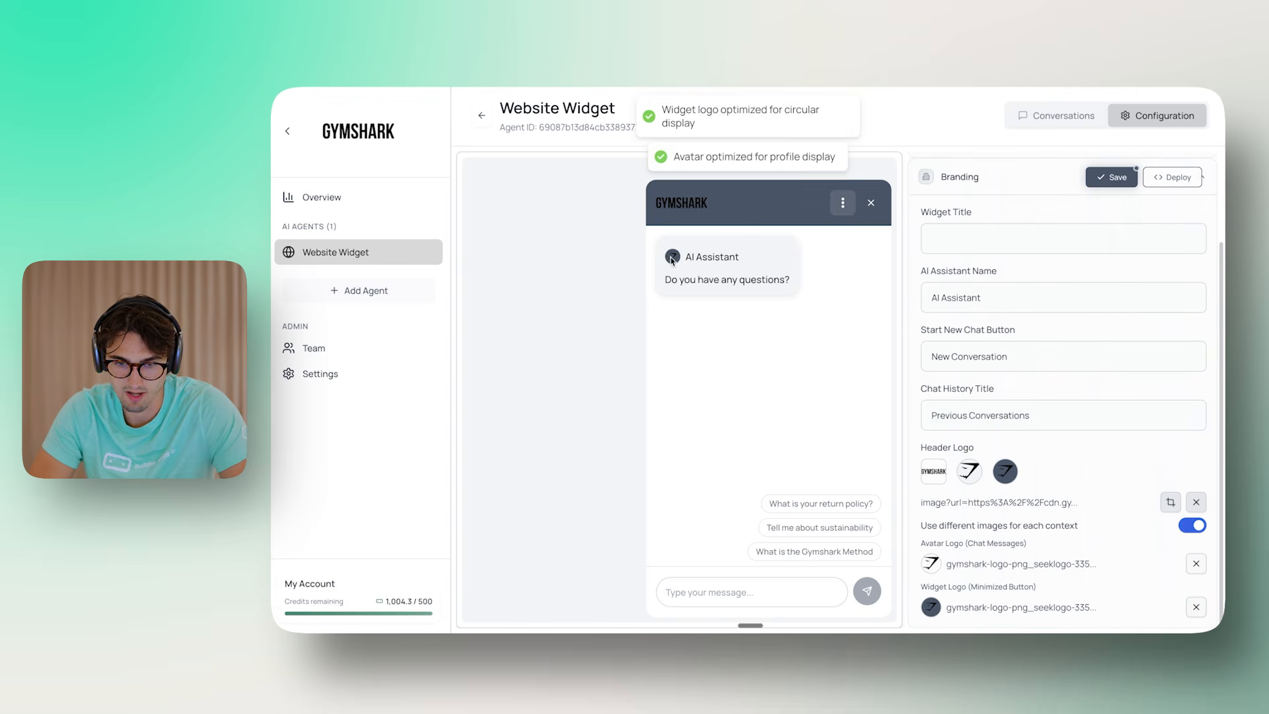
Save the widget settings and bring up the embed code via Deploy
click(872, 203)
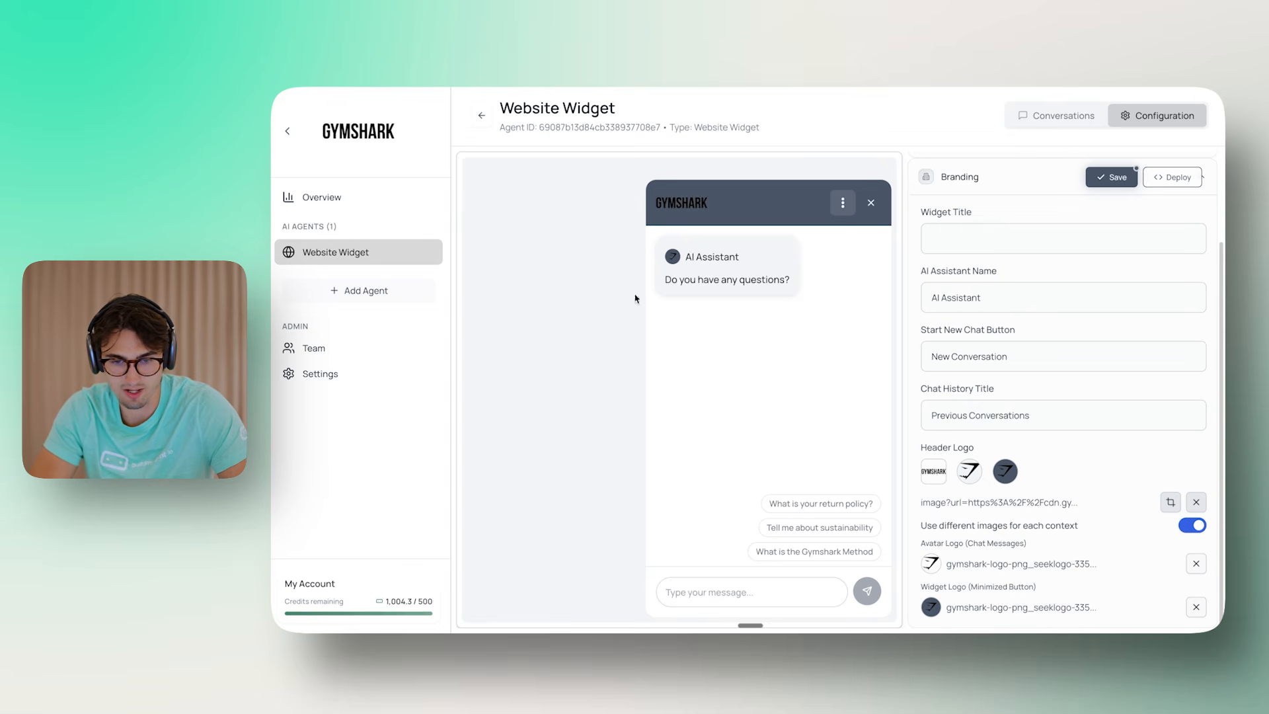
click(874, 202)
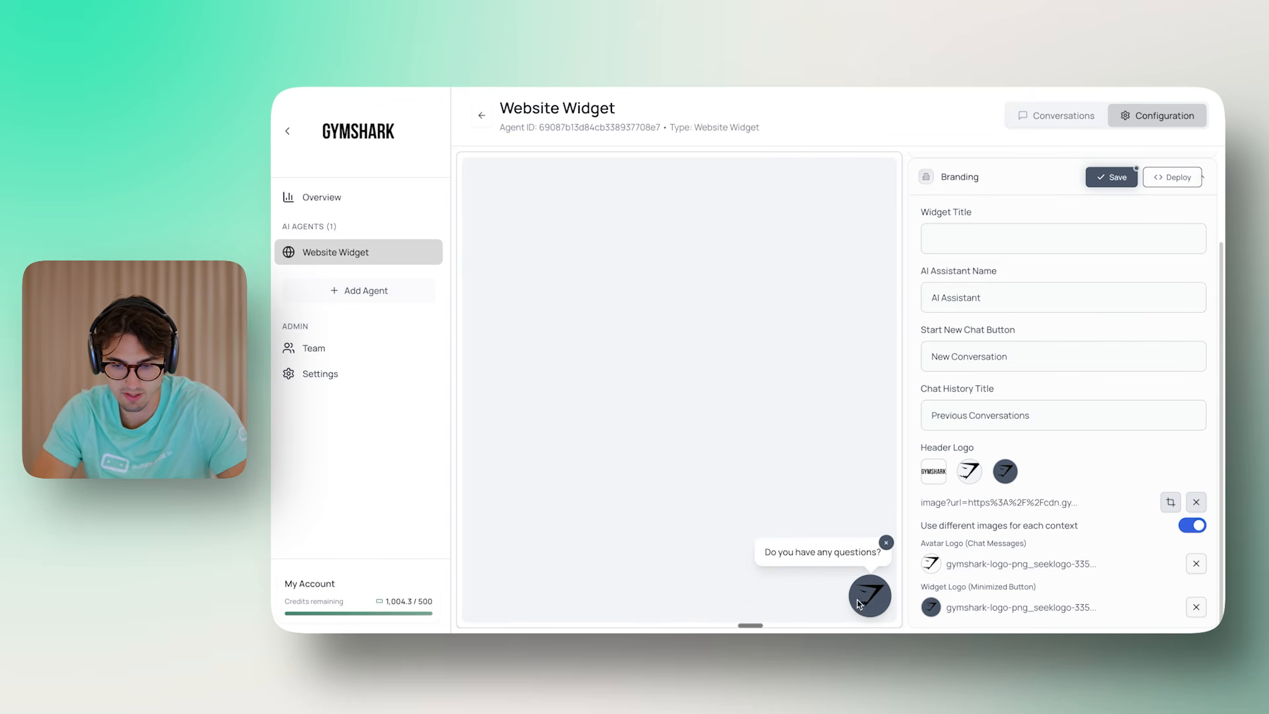
click(1125, 177)
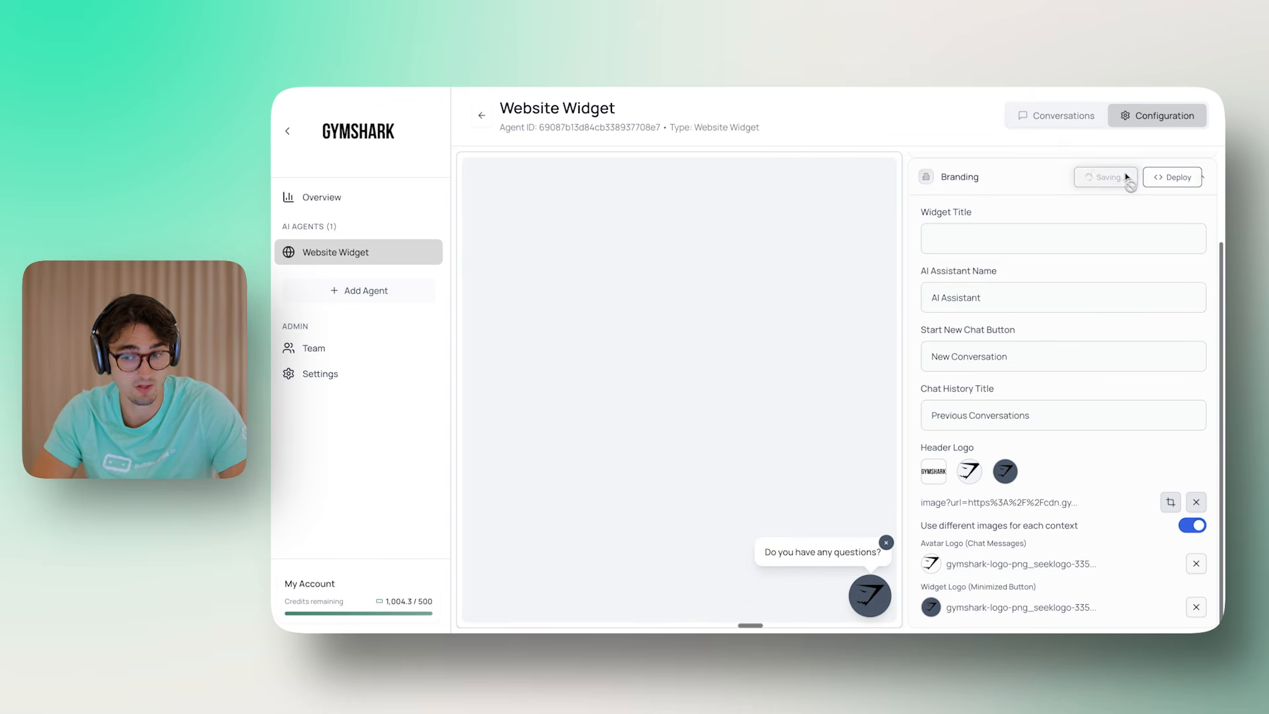
click(1171, 177)
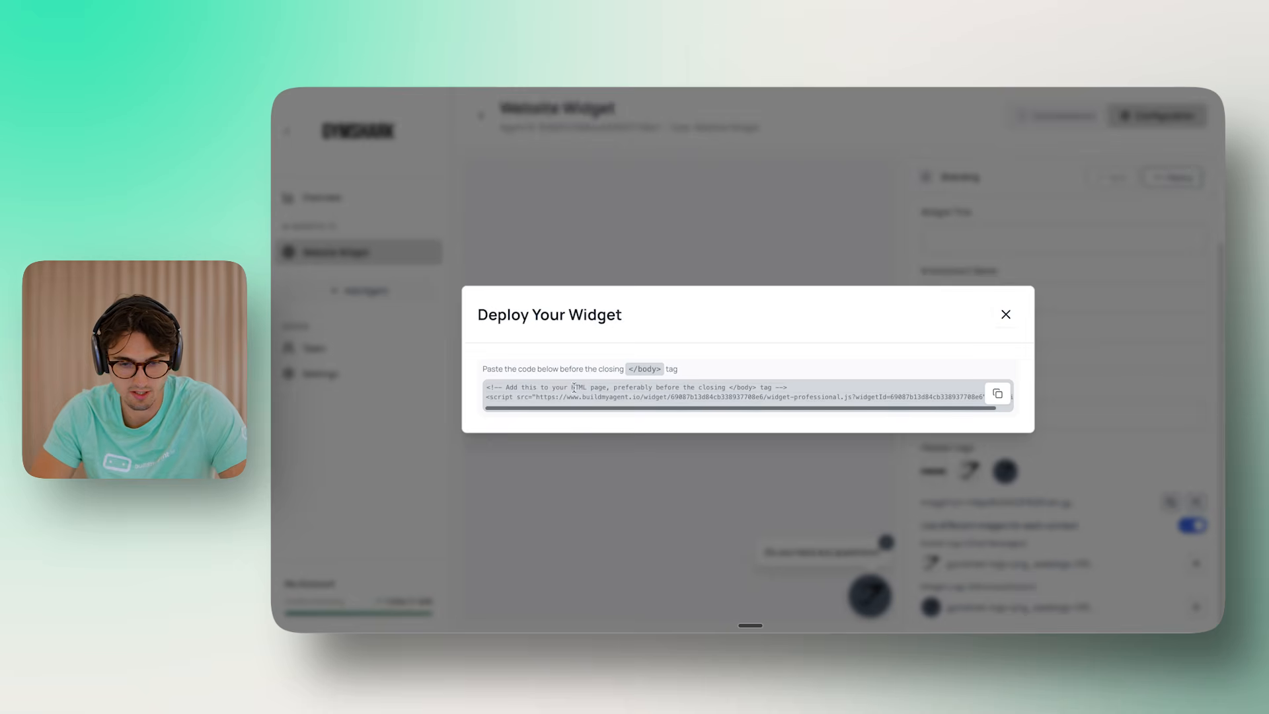
Copy the Website Widget's embed code from the Deploy Your Widget dialog and close it
click(998, 393)
click(1006, 314)
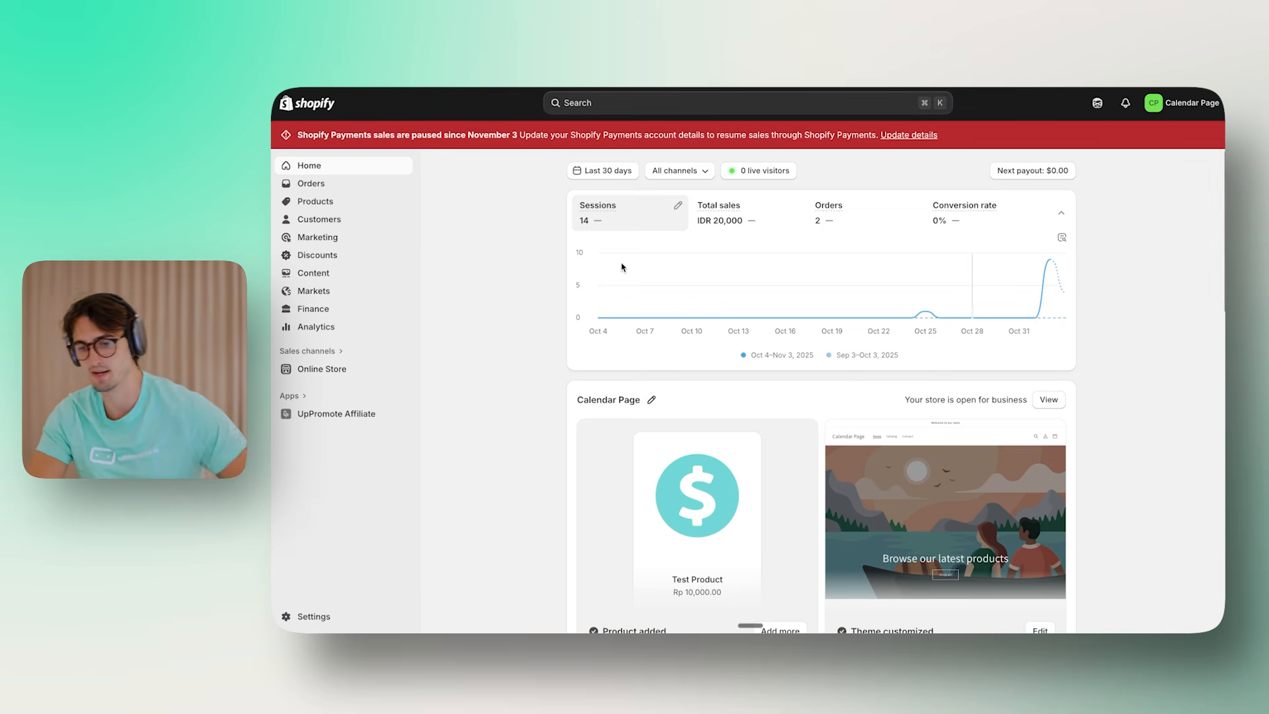
Open the Dawn theme's code editor from Online Store's themes page via its Edit code action
click(334, 371)
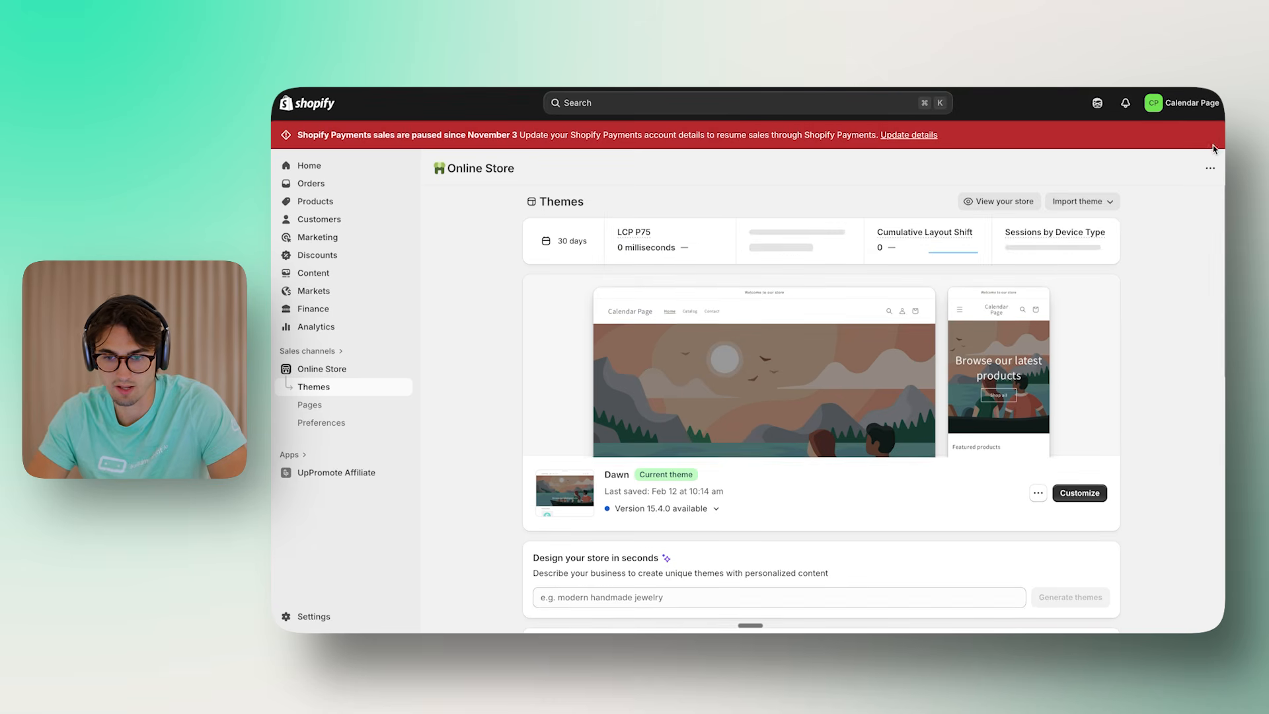
scroll(1122, 456, down, 1)
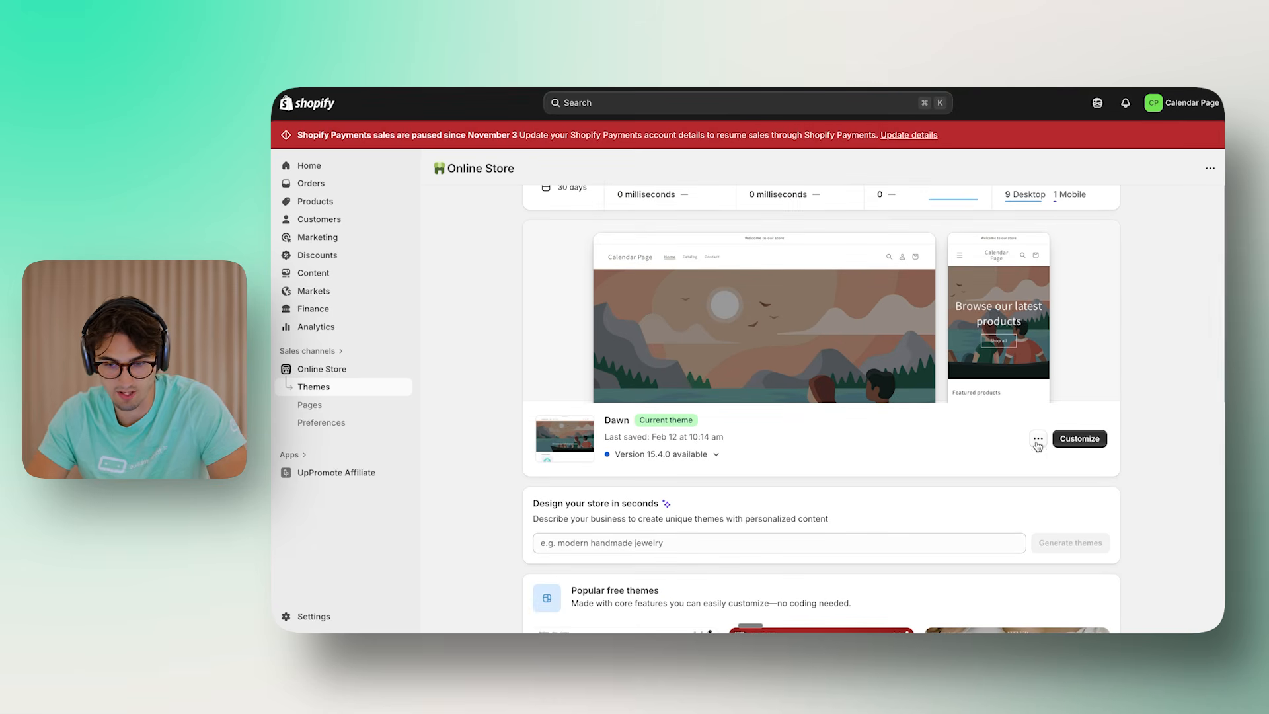
click(1038, 438)
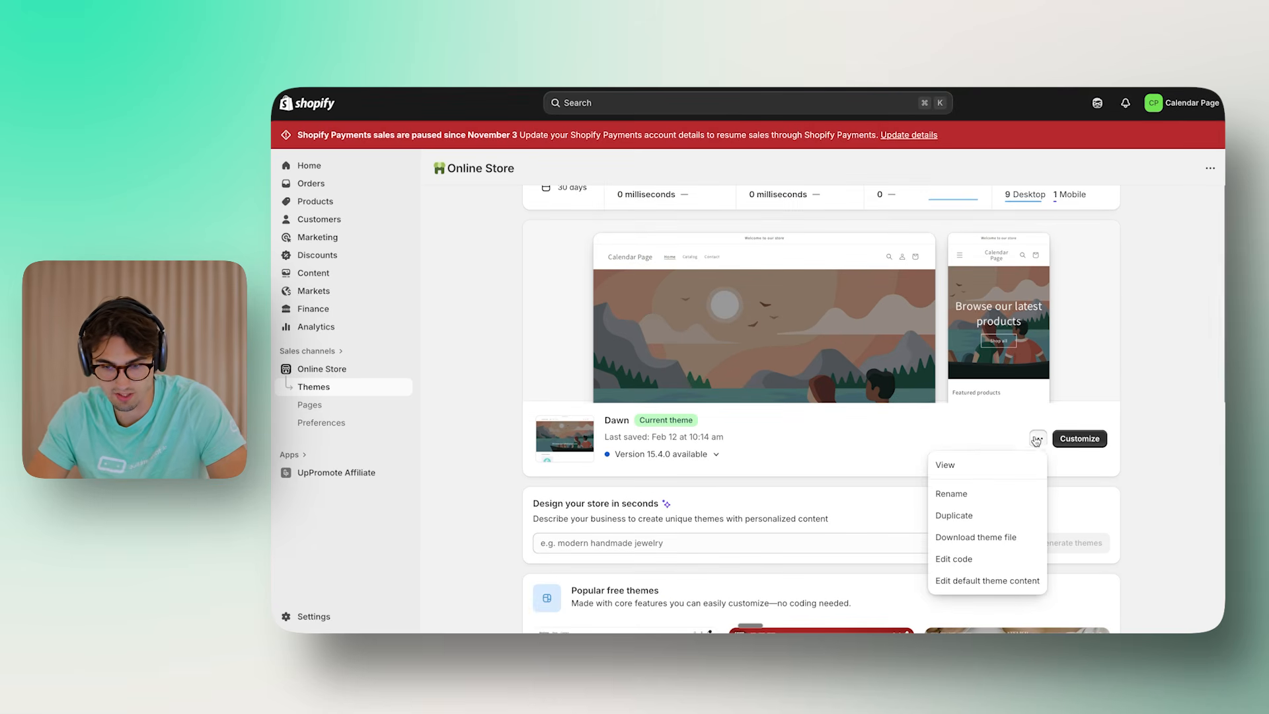
click(971, 560)
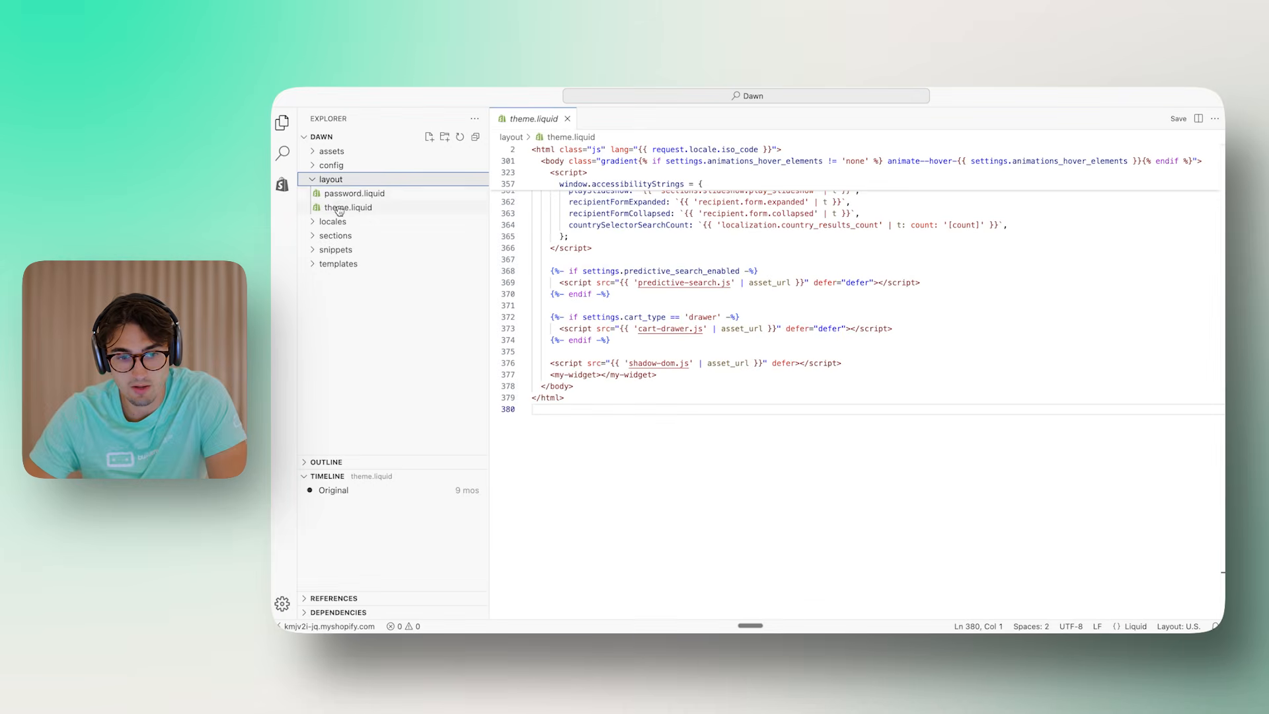
Open layout/theme.liquid and bring its closing </body> tag into view
click(344, 208)
scroll(717, 368, up, 1)
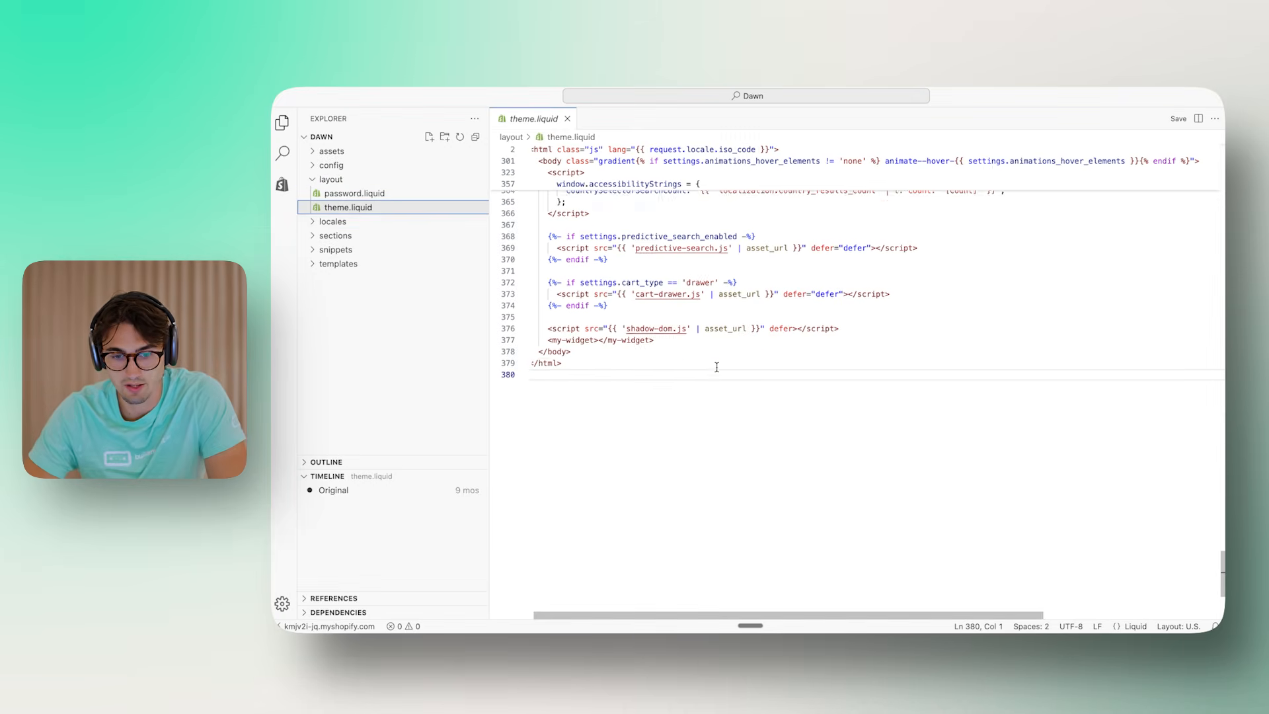